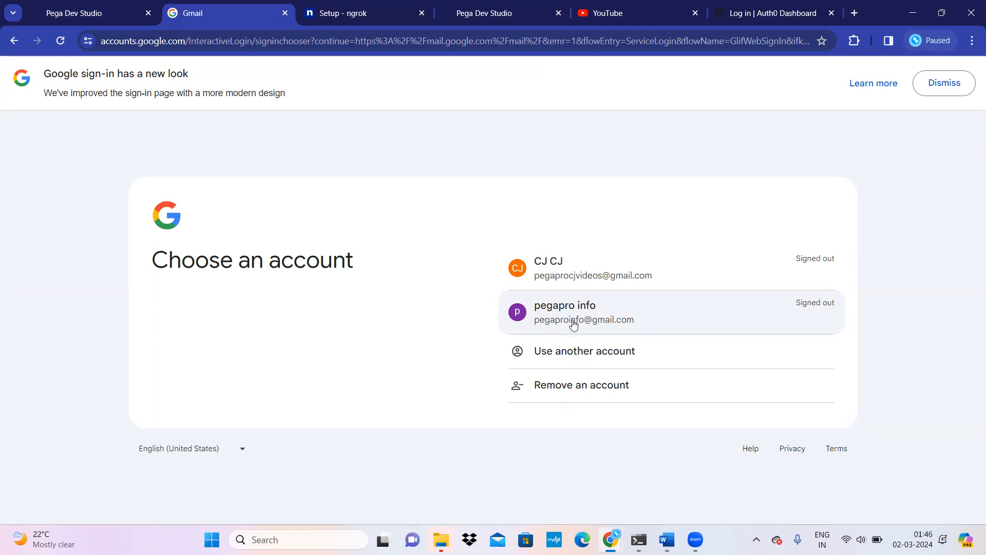
Step: Sign in to the first Google account with its password to reach the 15-message inbox
click(533, 322)
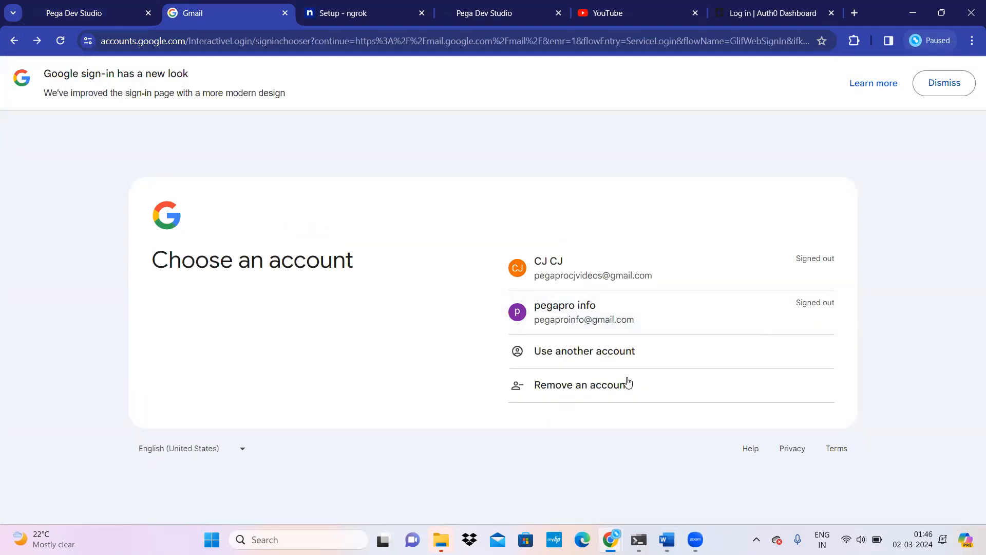
click(585, 284)
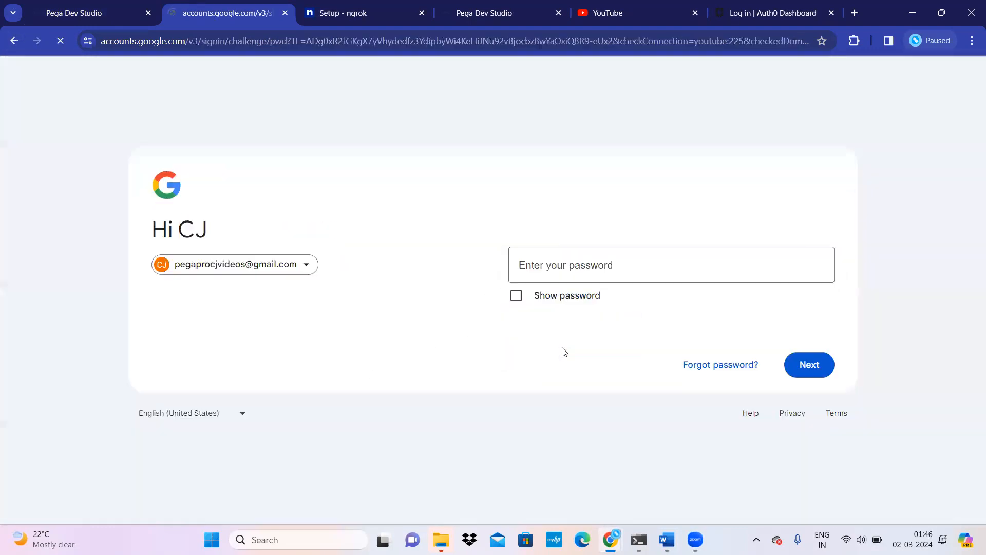
text(••••••••••••••)
click(812, 399)
click(811, 400)
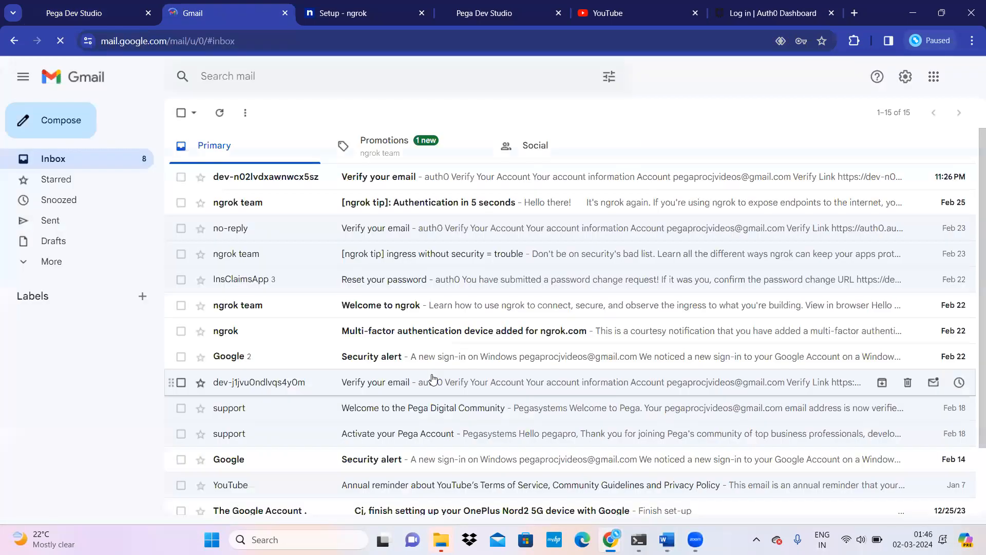
Step: Open youtube.com in a new tab, confirm the signed-in account, and return to Gmail
key(ctrl+t)
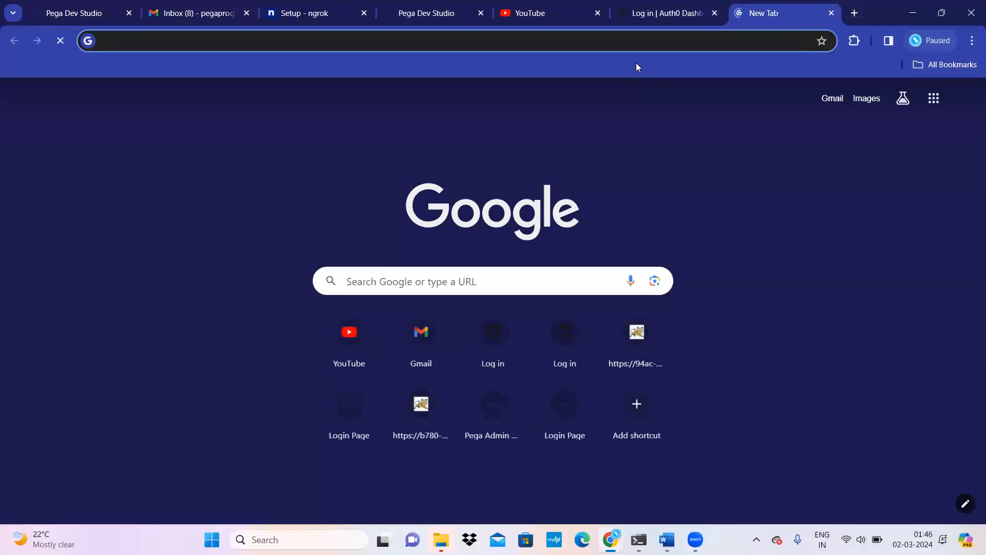
text(you)
key(Return)
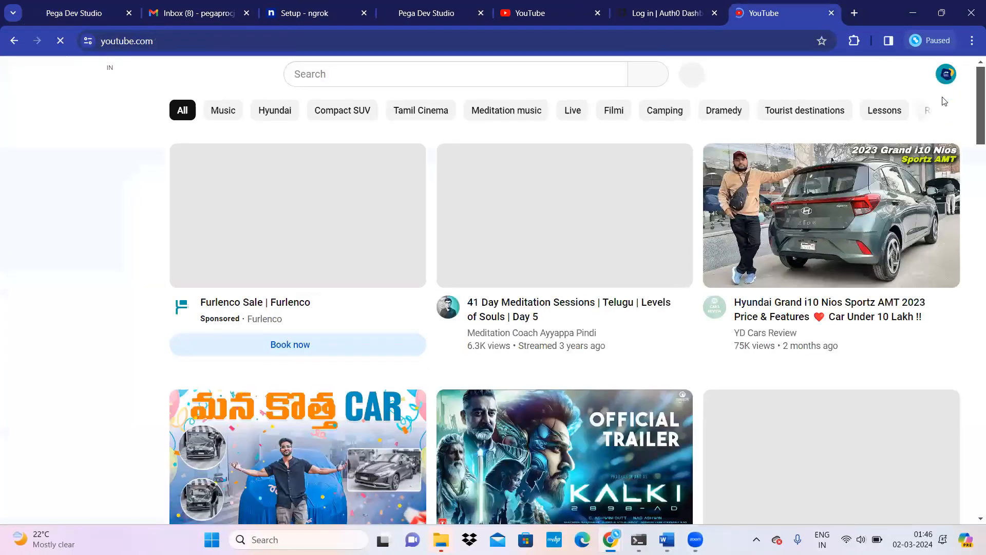
click(950, 75)
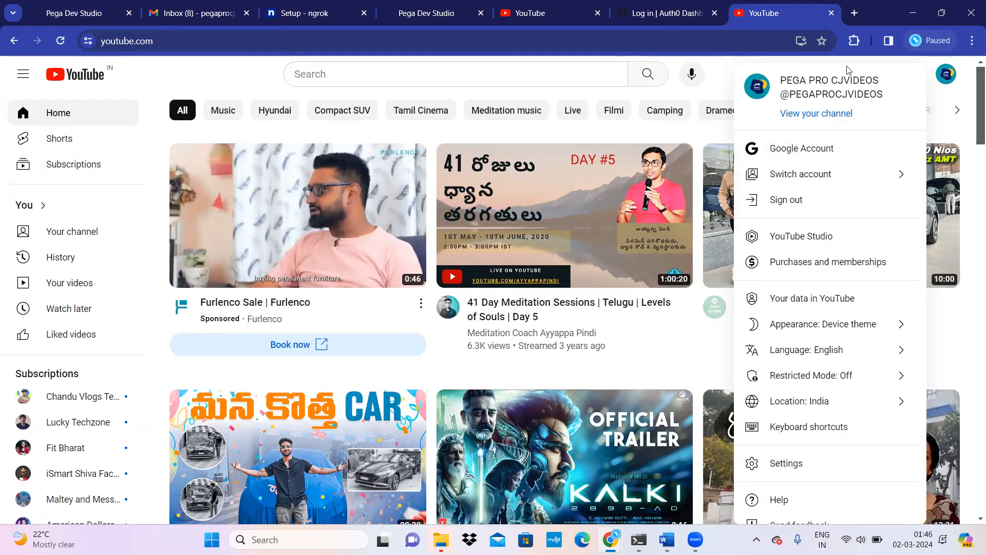
click(950, 83)
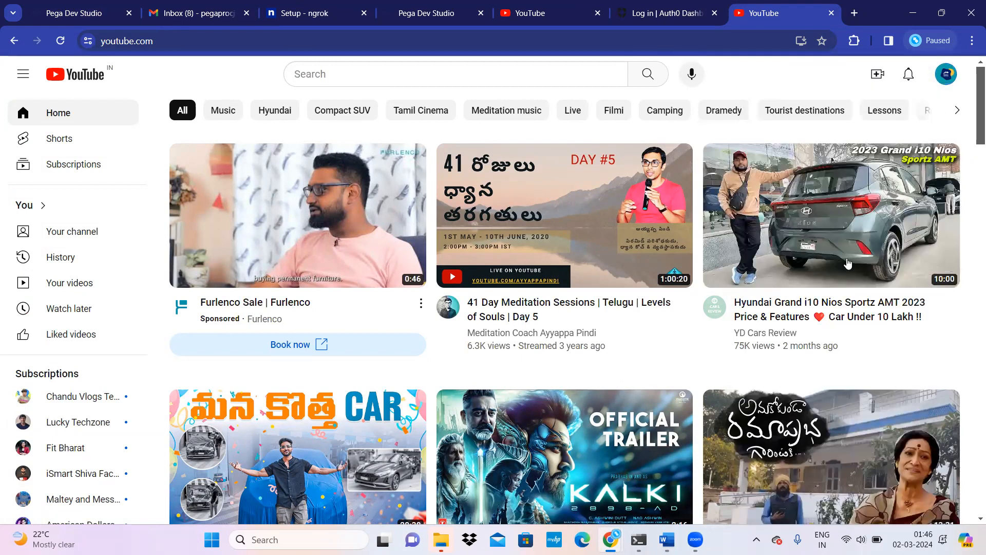
click(189, 18)
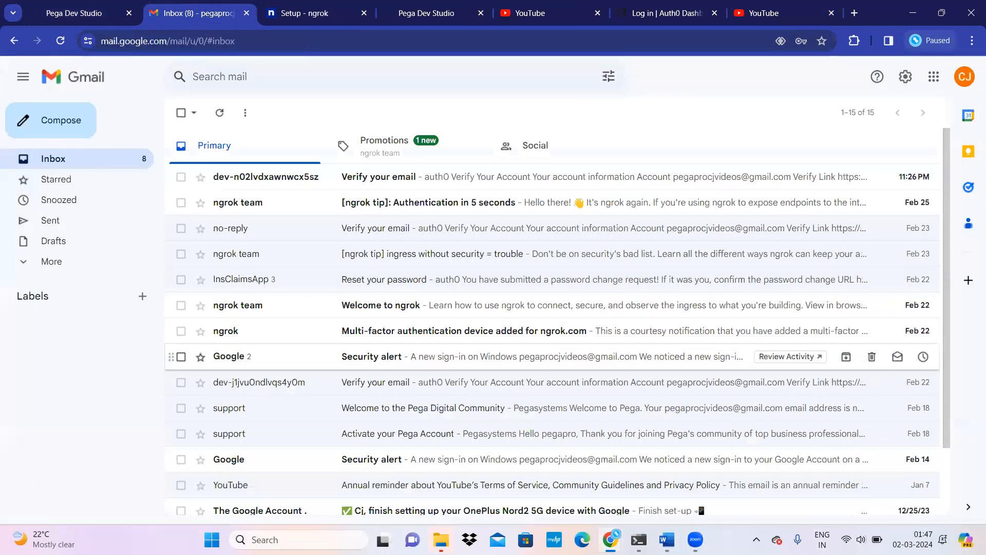
Step: Bring the 'Single Sign On Using oAuth' Word document forward and scroll through its SSO diagrams
mouse_move(666, 539)
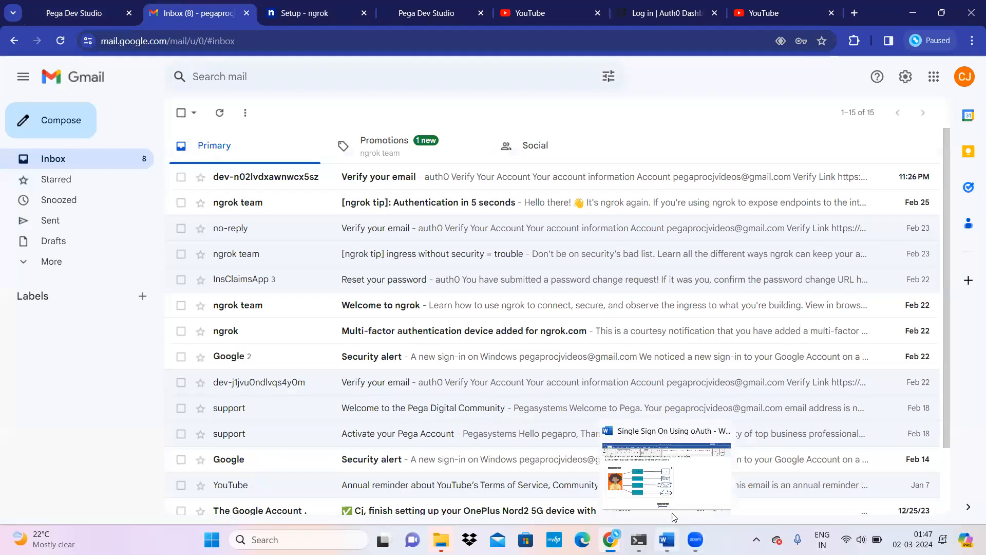
click(674, 516)
scroll(385, 308, up, 1)
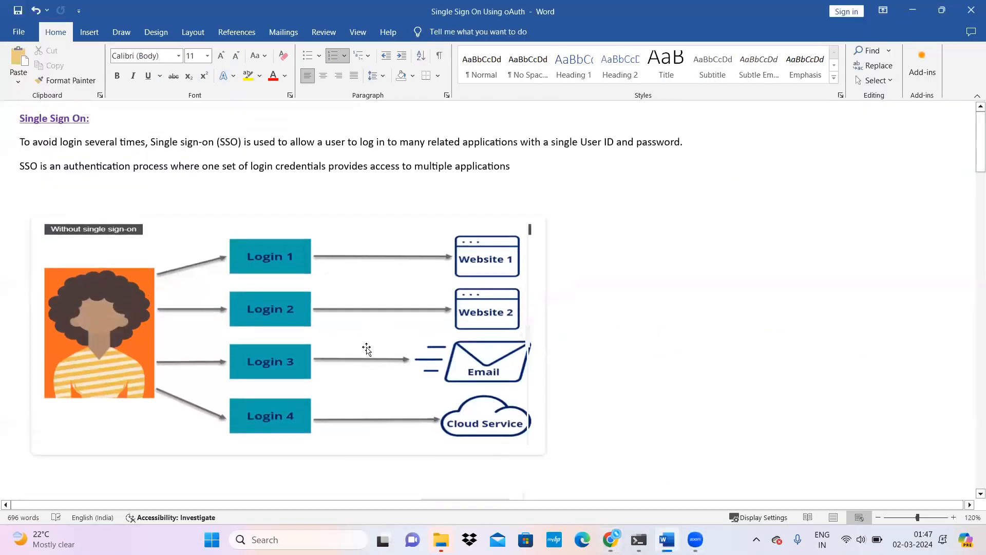
scroll(366, 352, down, 3)
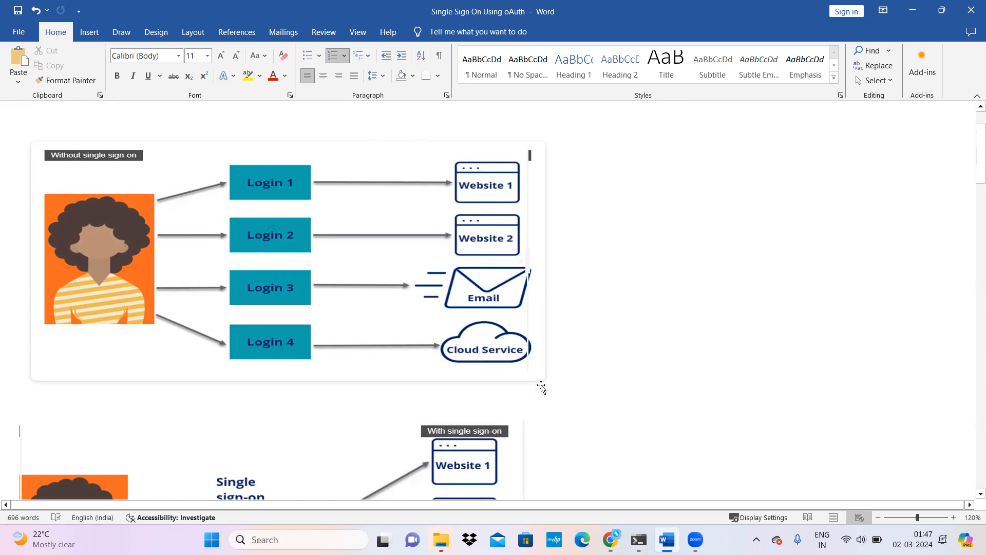
scroll(519, 402, down, 2)
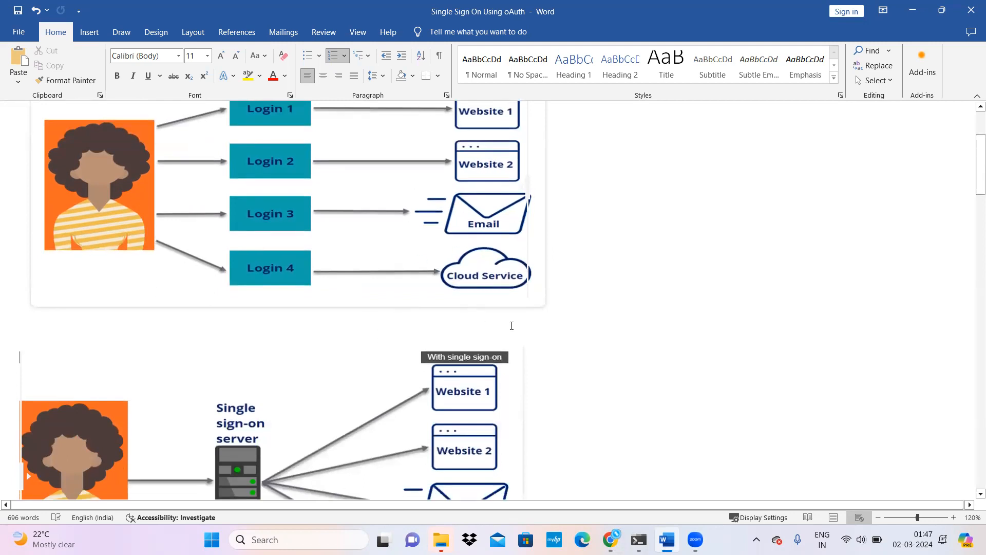
scroll(497, 370, down, 3)
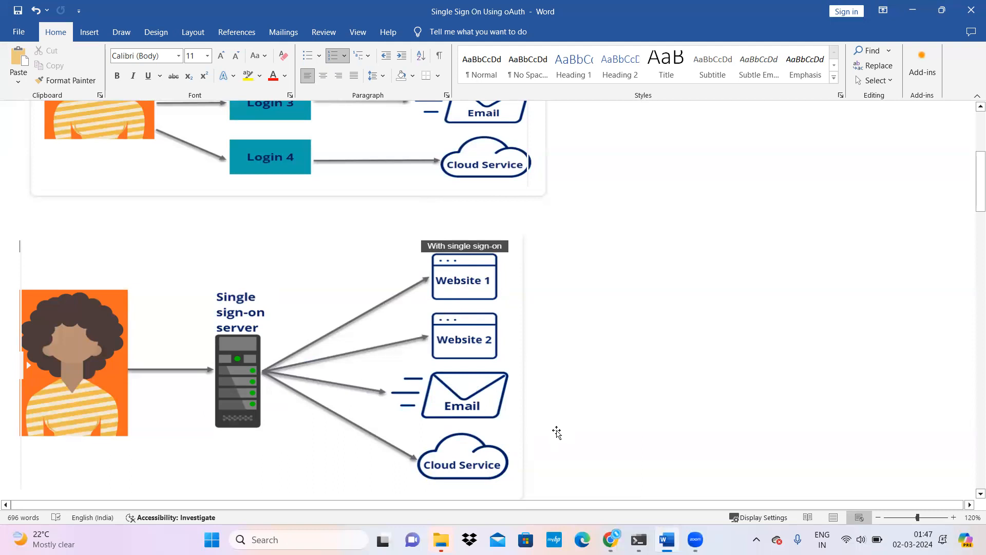
scroll(560, 434, down, 5)
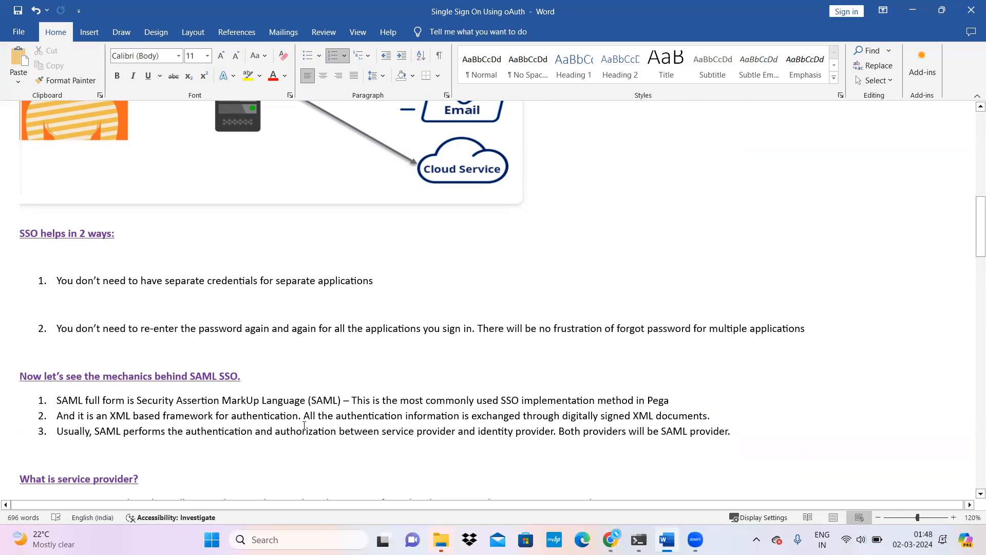
Step: Scroll past the service and identity provider sections to the Pega–Auth0 SAML diagram
scroll(304, 425, down, 1)
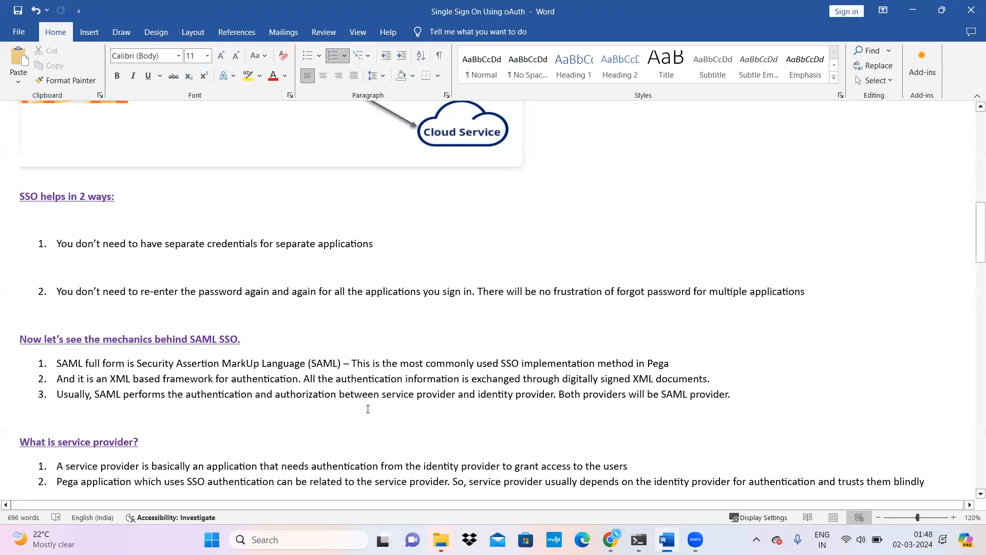
scroll(368, 408, down, 3)
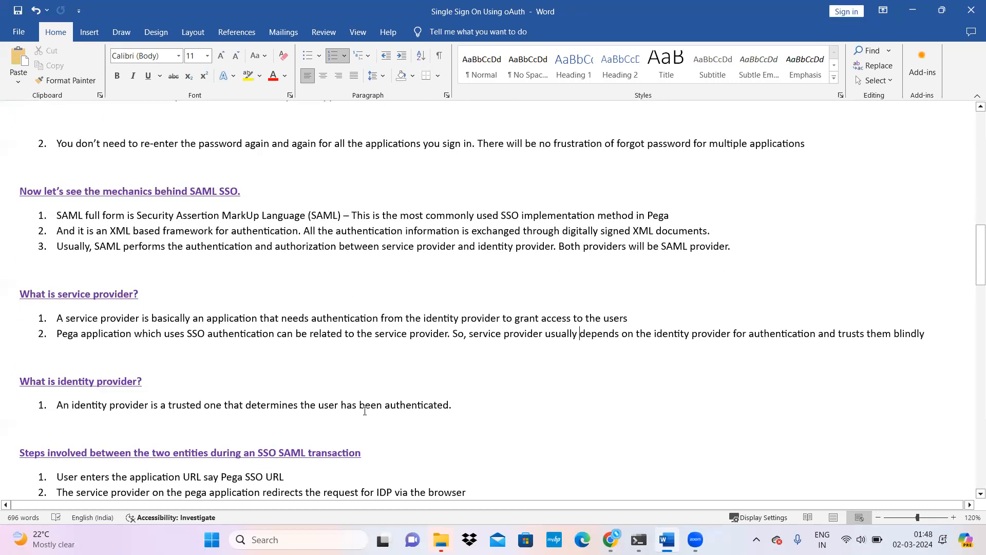
scroll(448, 369, down, 9)
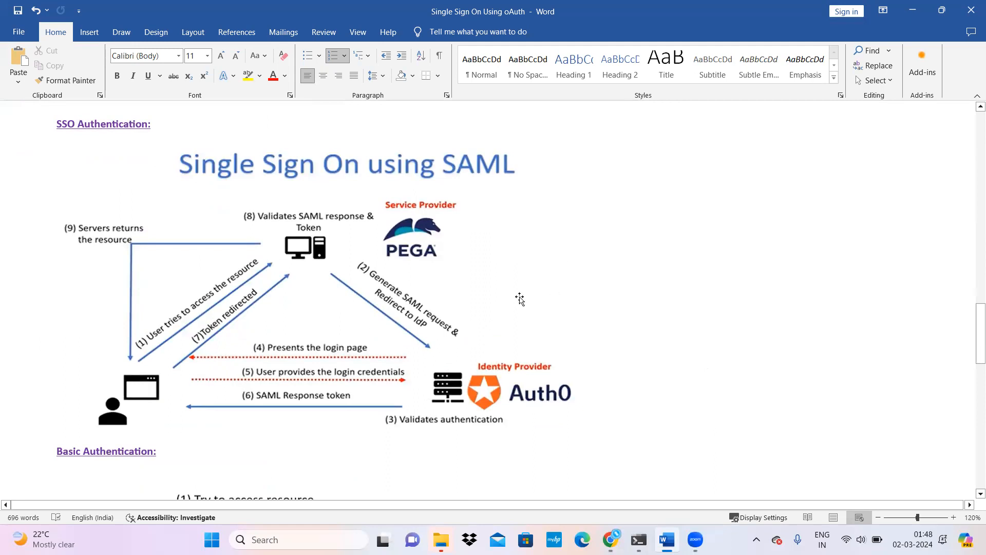
mouse_move(610, 539)
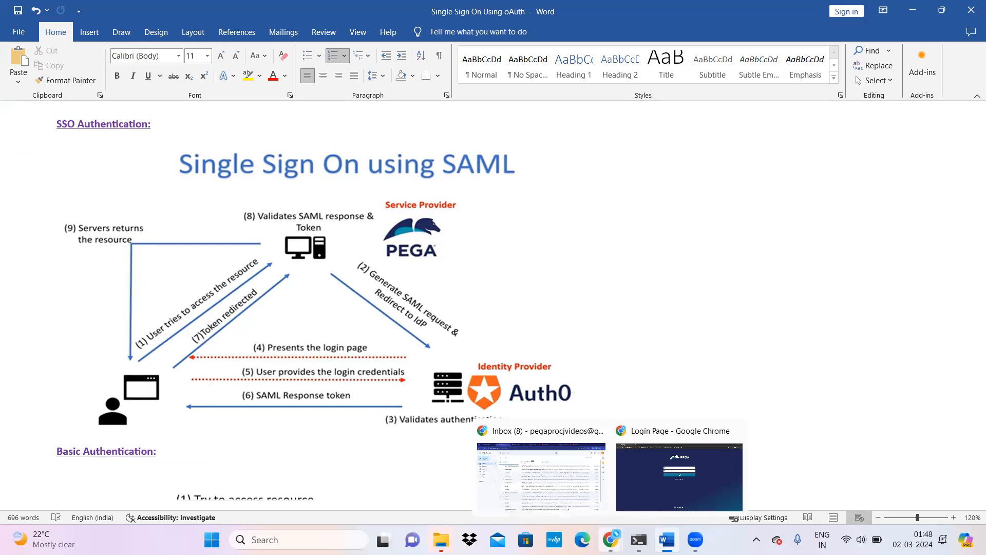
click(642, 485)
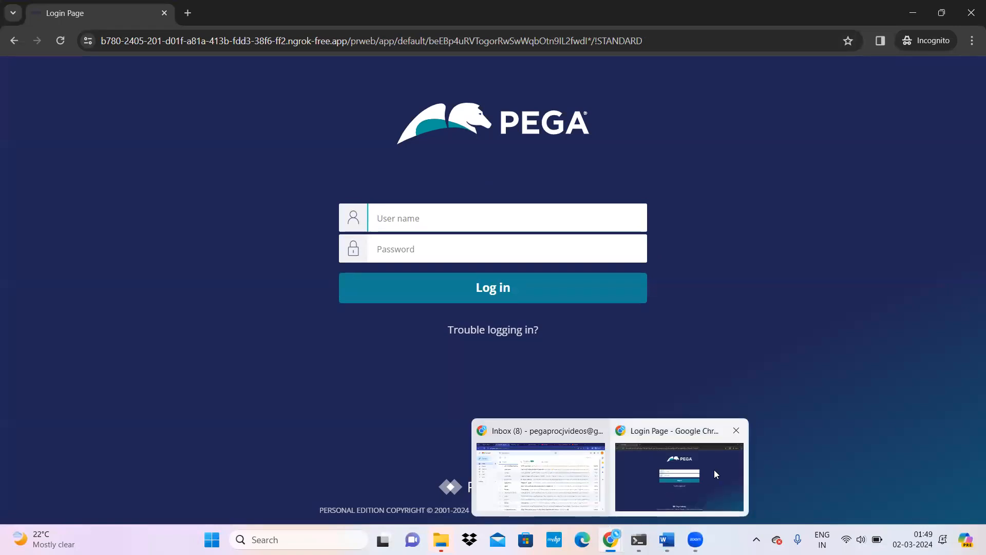
mouse_move(666, 539)
click(668, 478)
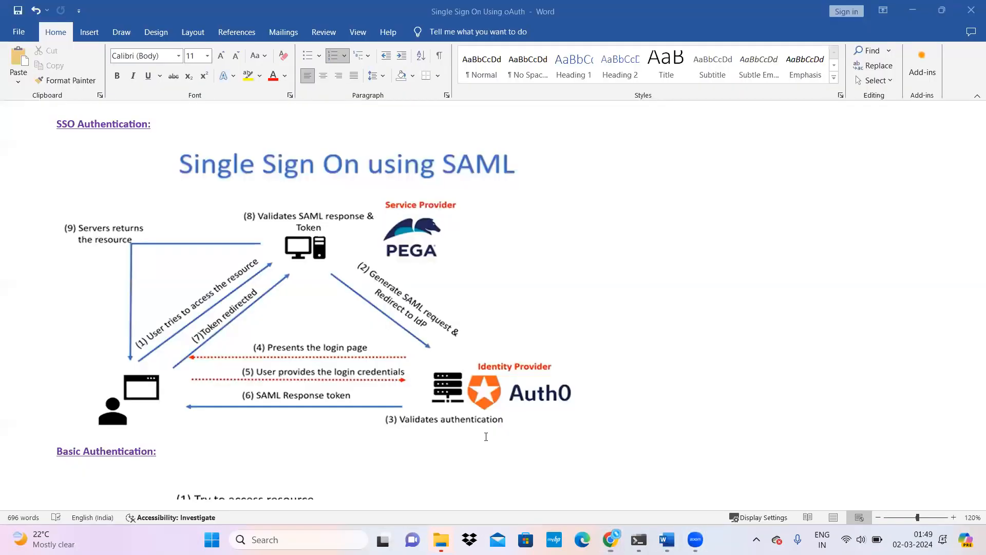
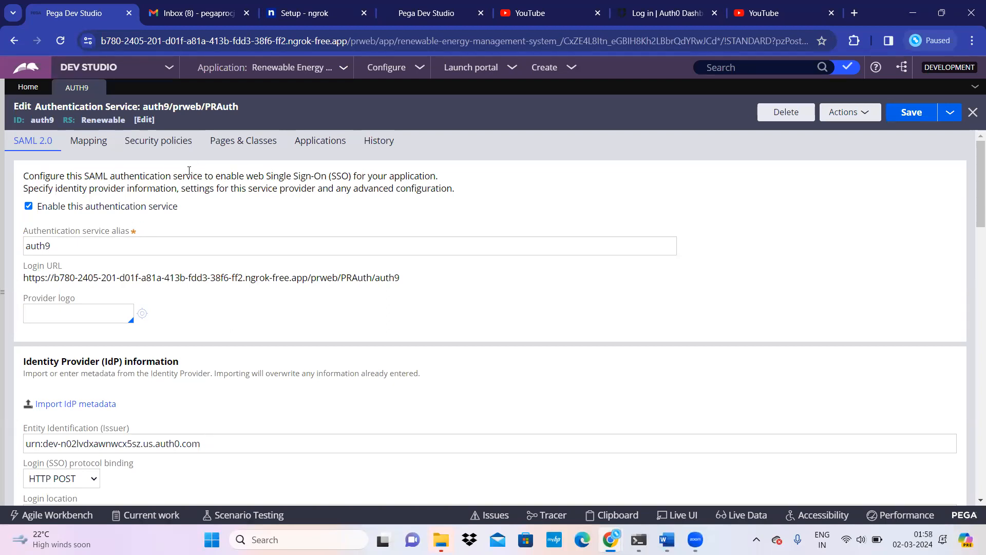
Step: Change the authentication service alias from auth9 to auth20
click(6, 295)
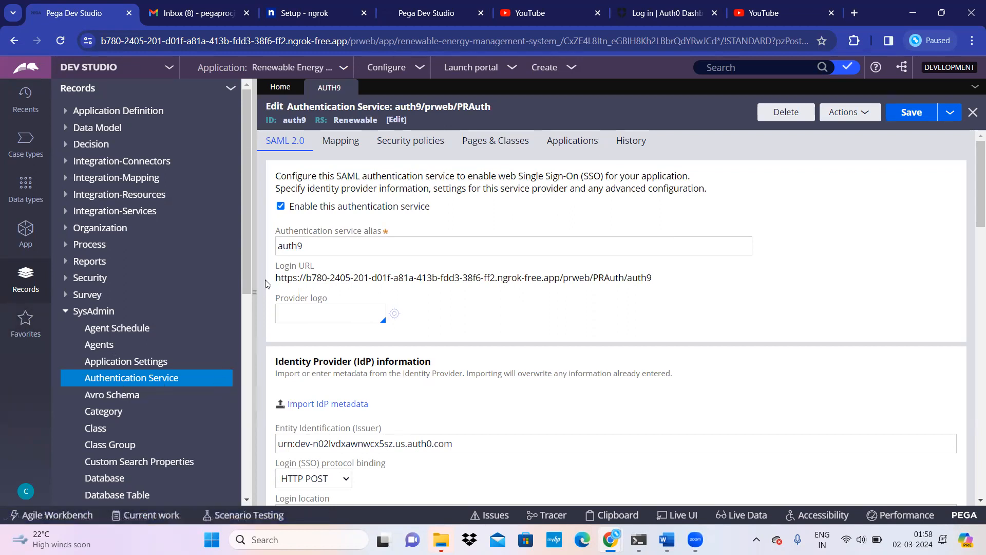
click(254, 299)
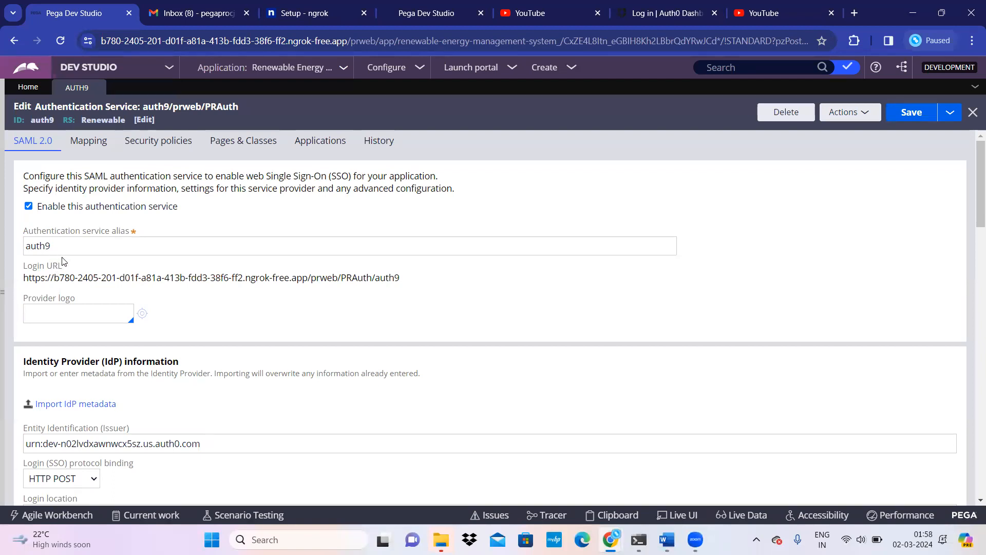
click(76, 248)
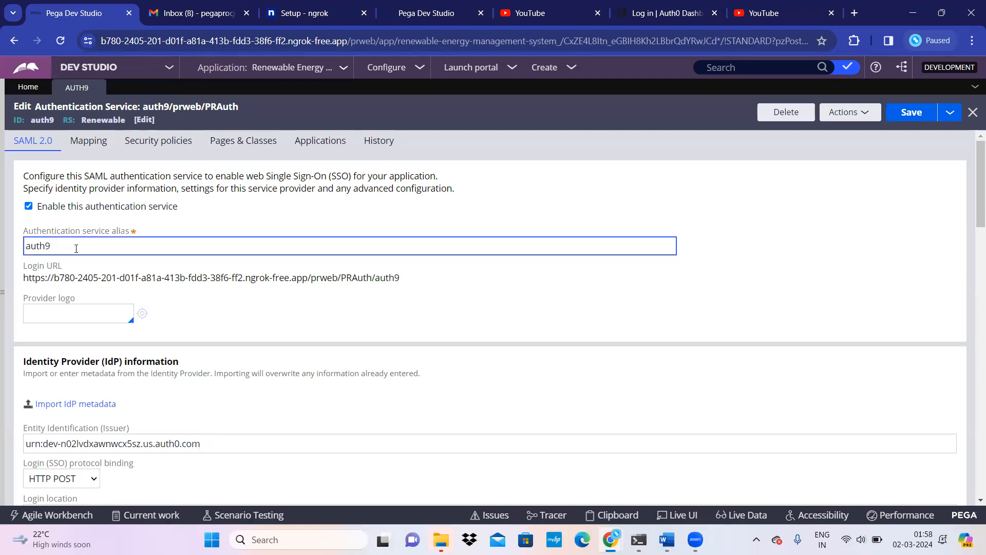
text(20)
click(367, 320)
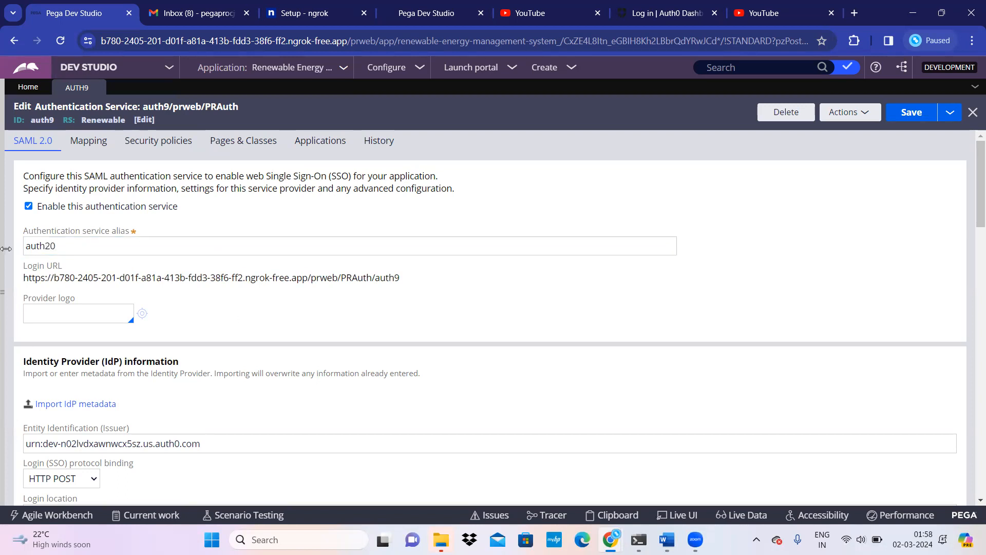
Step: Apply the new alias to the login URL and review the Auth0 login and logout locations
click(81, 317)
drag(411, 277, 20, 280)
scroll(307, 324, down, 7)
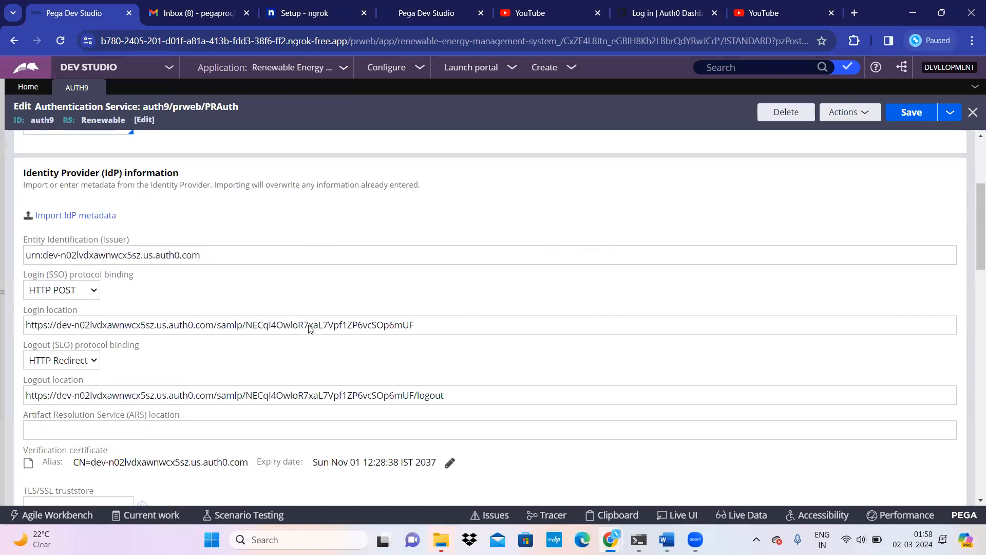
Step: Scroll through the Service Provider settings endpoint URLs, then switch to the Gmail inbox
scroll(304, 369, down, 10)
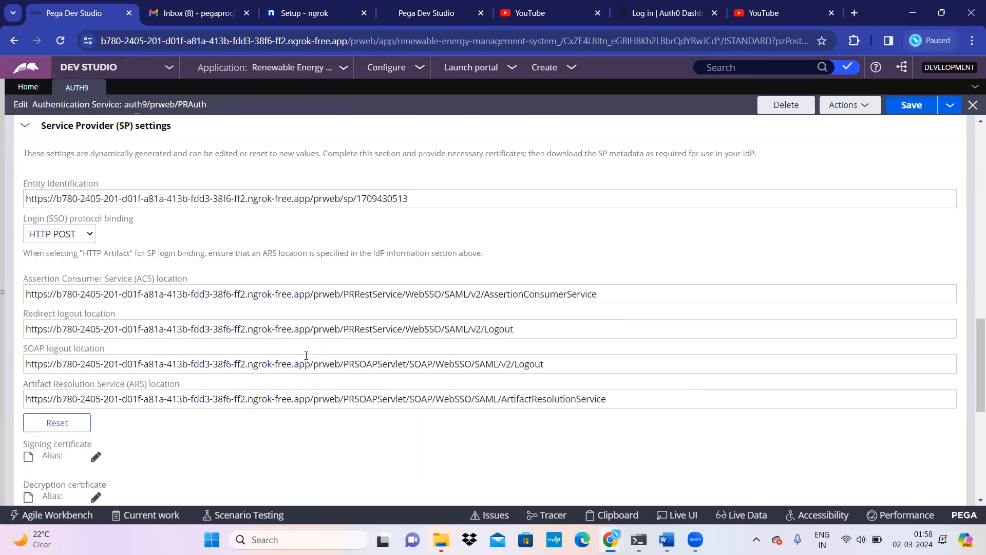
scroll(305, 359, up, 5)
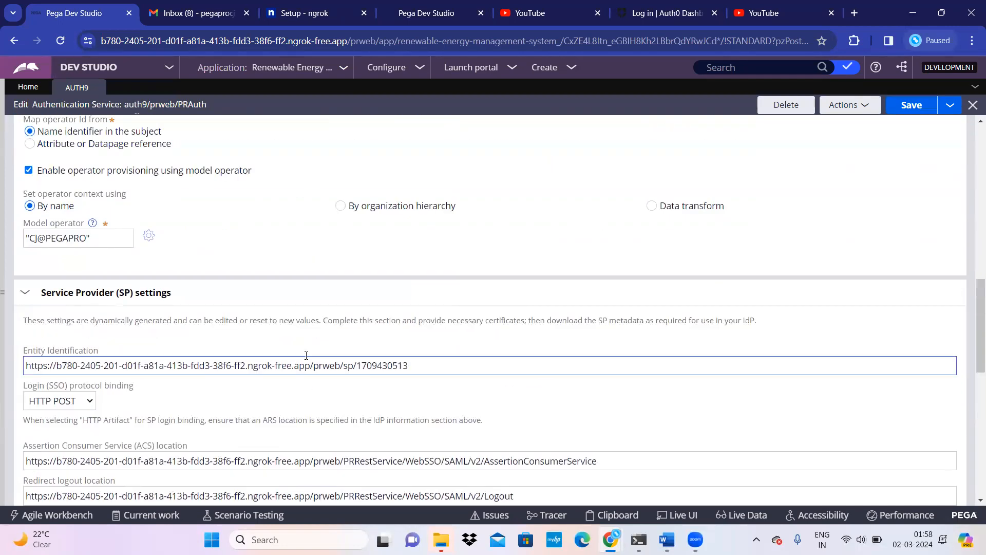
scroll(303, 359, down, 5)
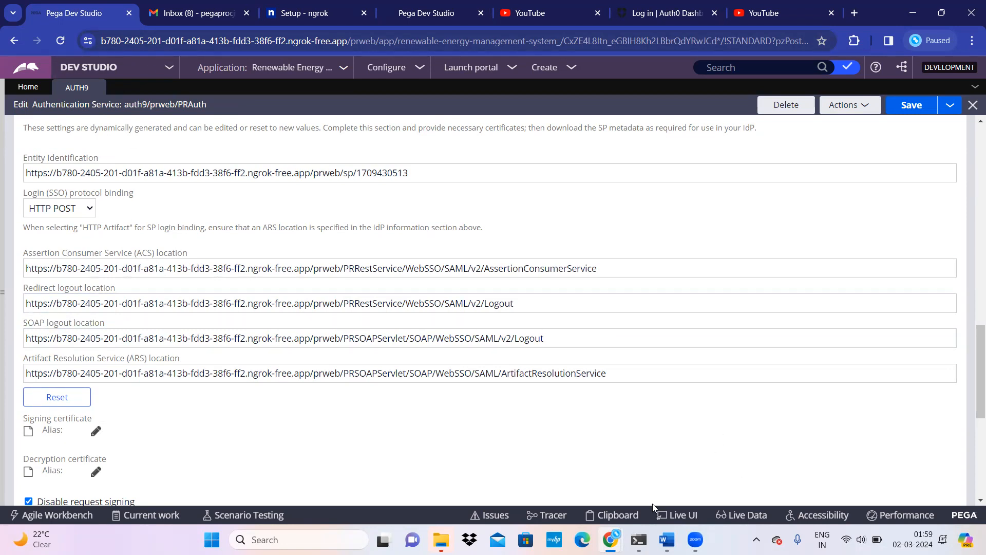
mouse_move(610, 539)
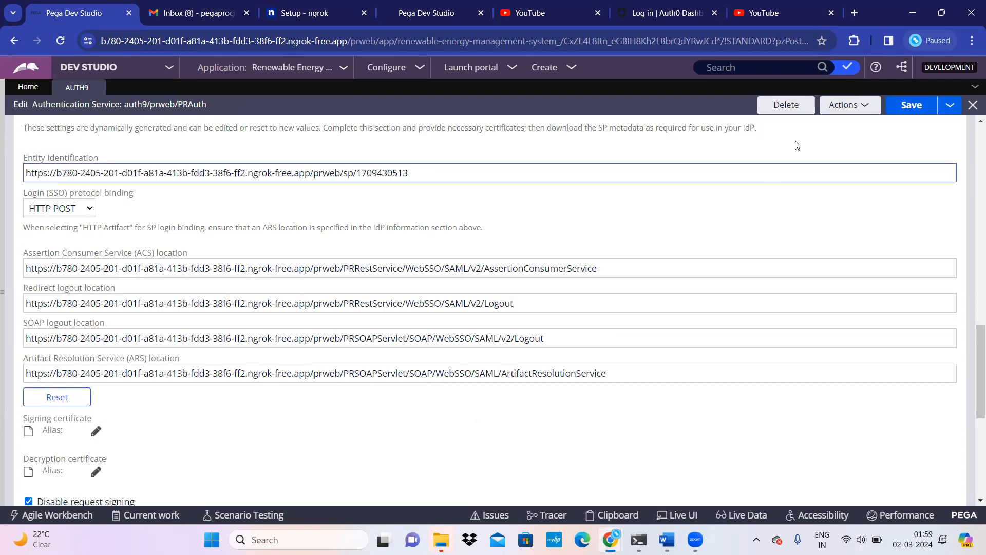
click(173, 16)
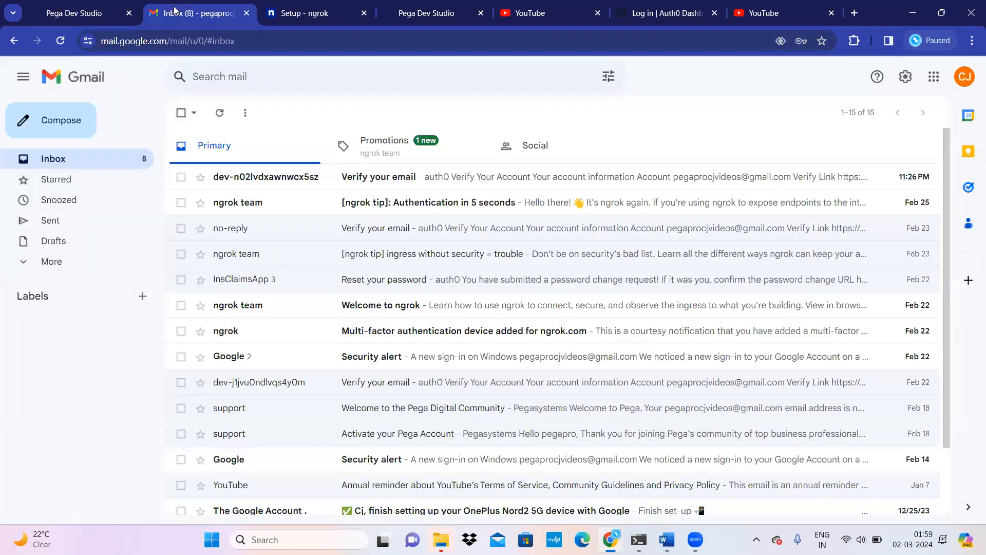
Step: Close the Gmail inbox tab and return to the authentication service form
right_click(175, 10)
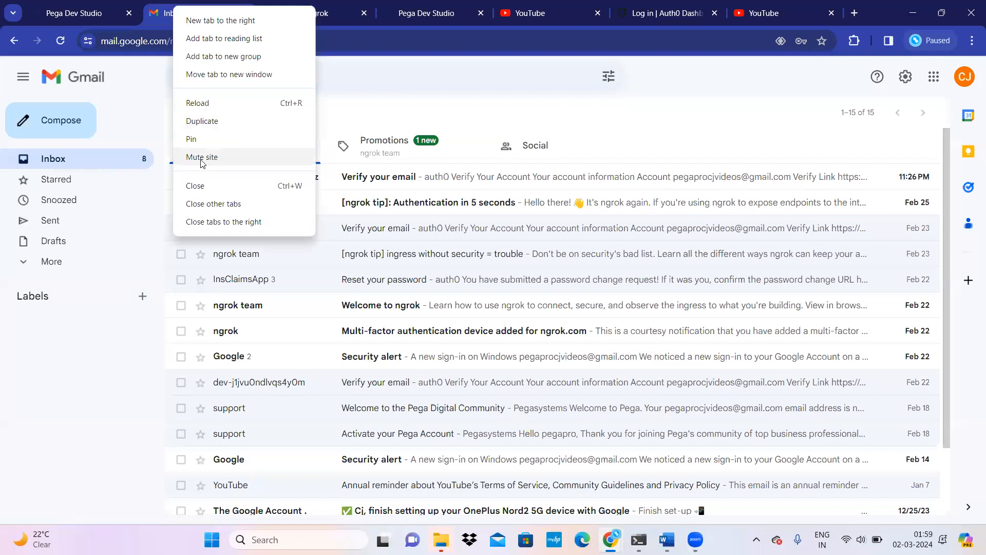
click(160, 190)
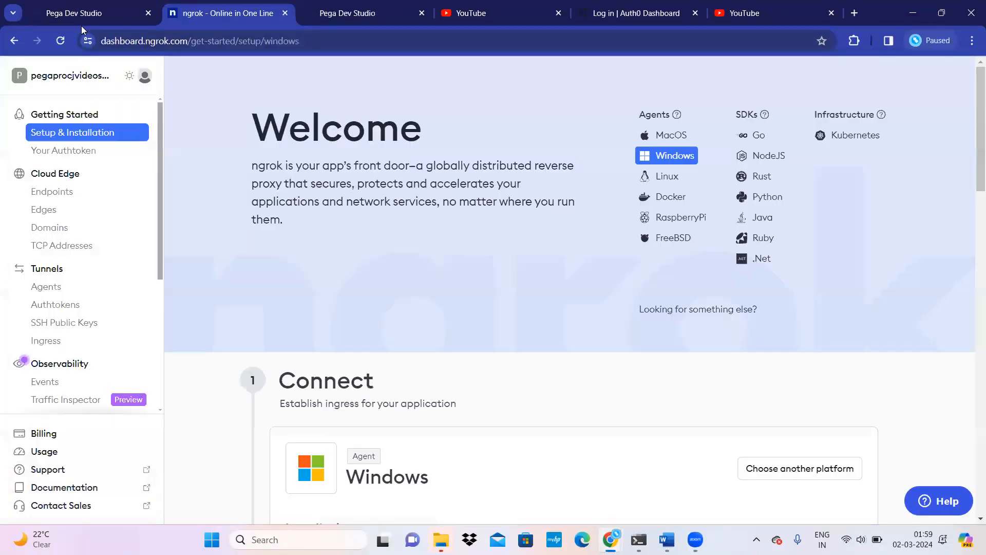
click(81, 15)
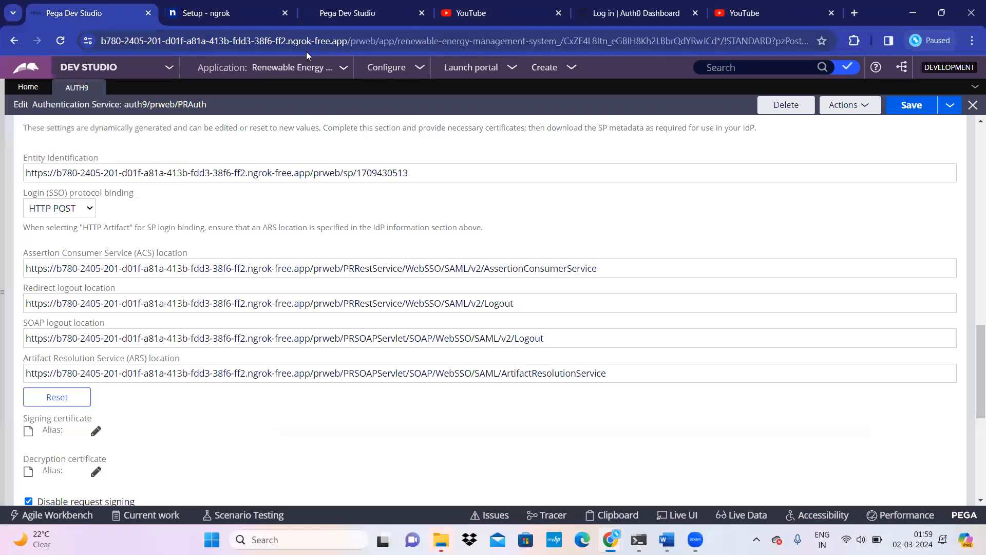
Step: Look over the ngrok Setup page's standalone Windows download instructions, then return to Pega
click(210, 16)
scroll(380, 452, down, 4)
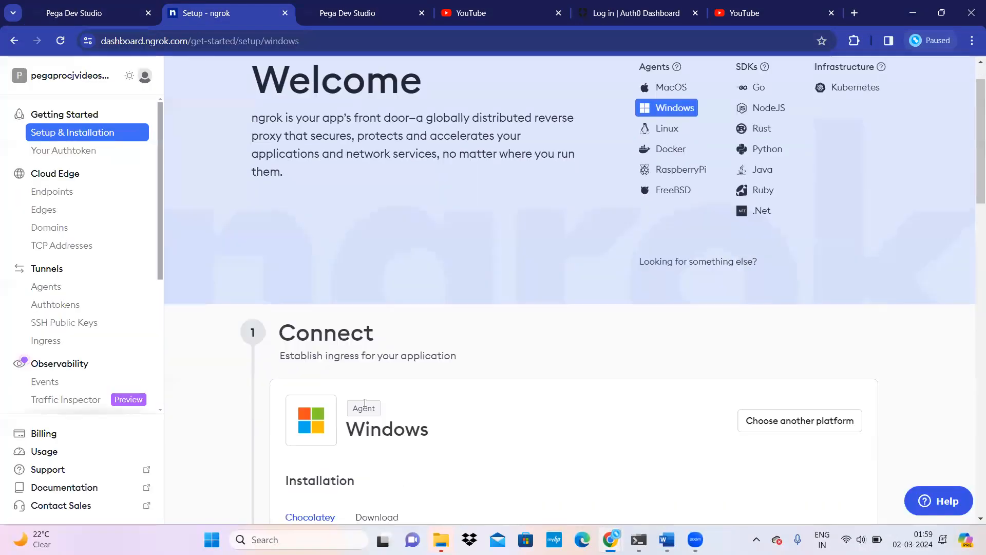
scroll(380, 452, down, 2)
scroll(380, 452, down, 2)
scroll(380, 454, up, 5)
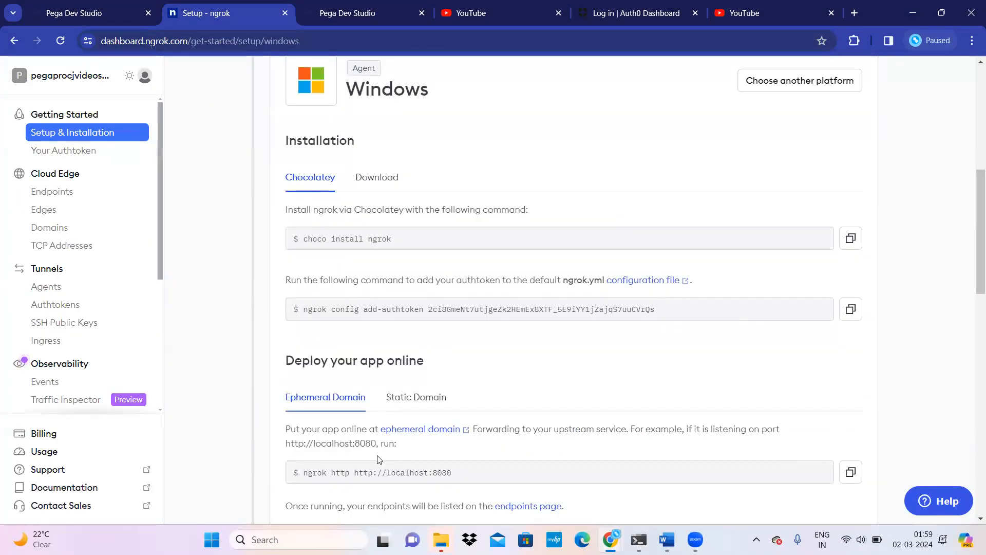
scroll(390, 459, down, 4)
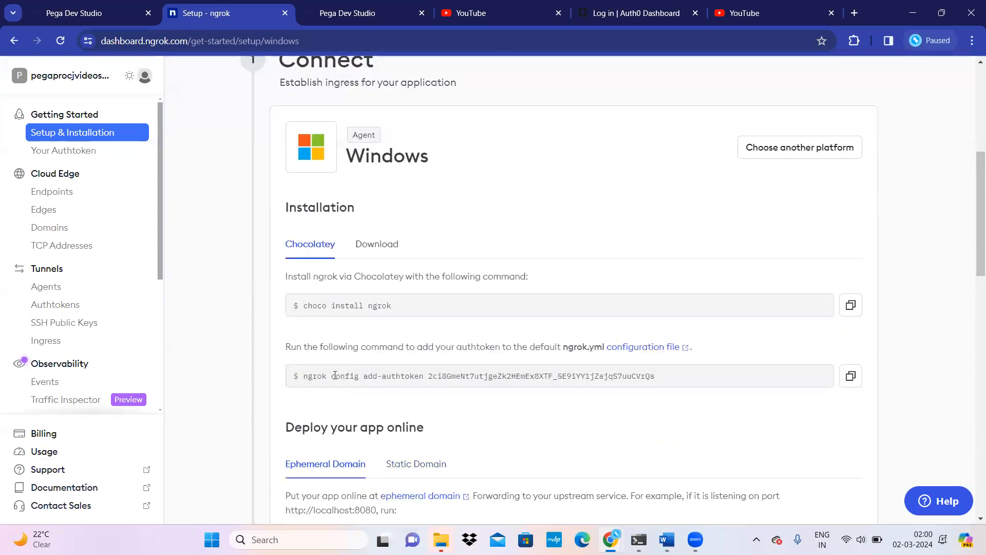
click(377, 246)
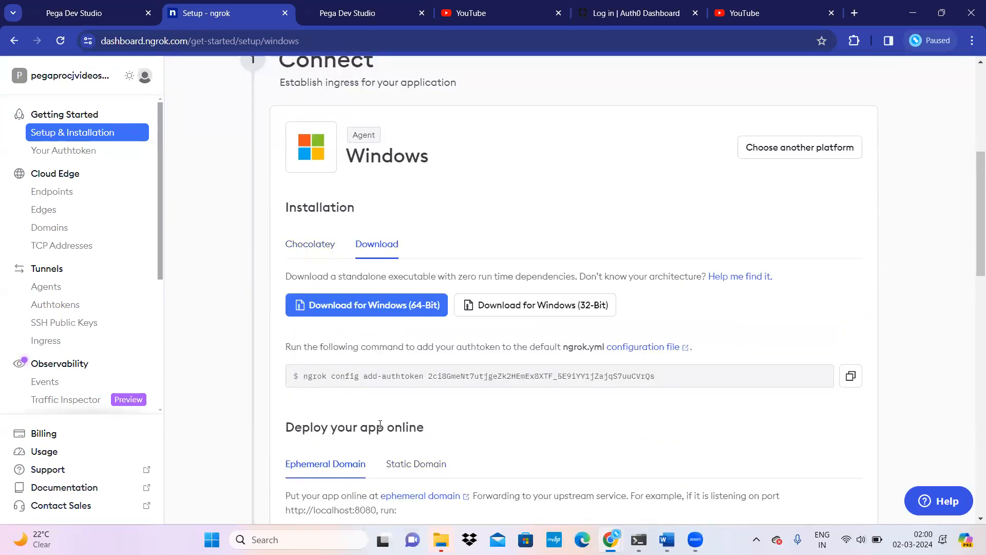
scroll(408, 418, down, 4)
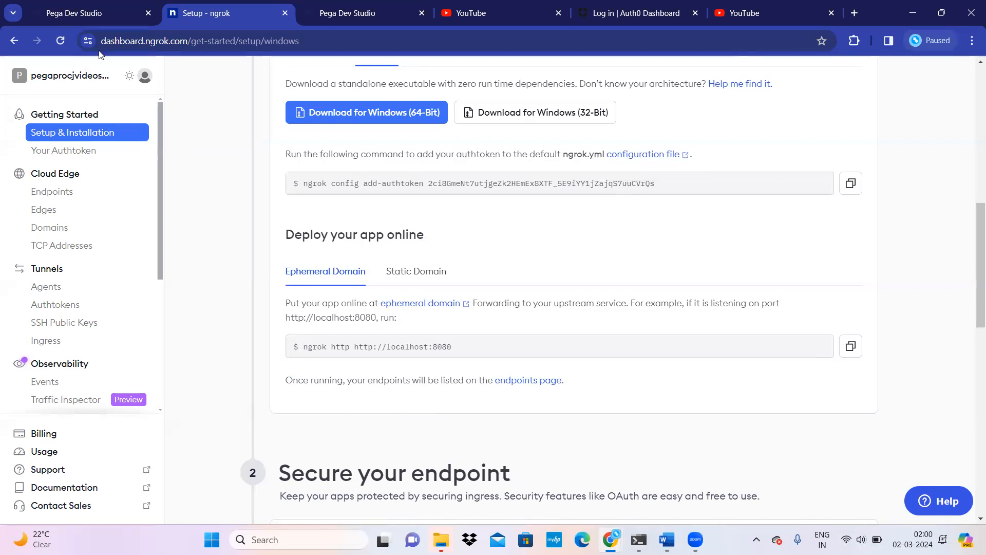
click(99, 15)
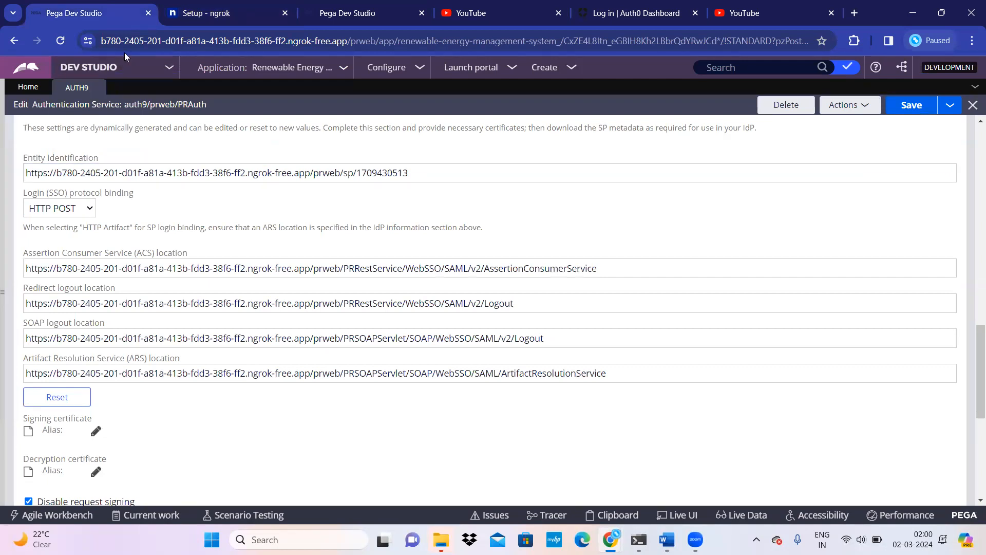
Step: Check the full ngrok forwarding address in Pega's web address, then return to the ngrok setup page
click(139, 46)
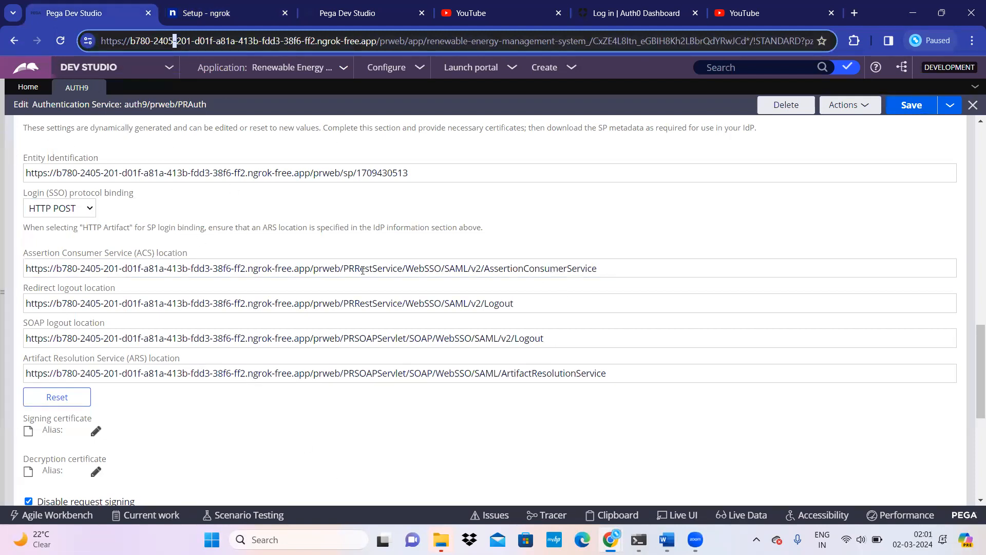
click(191, 13)
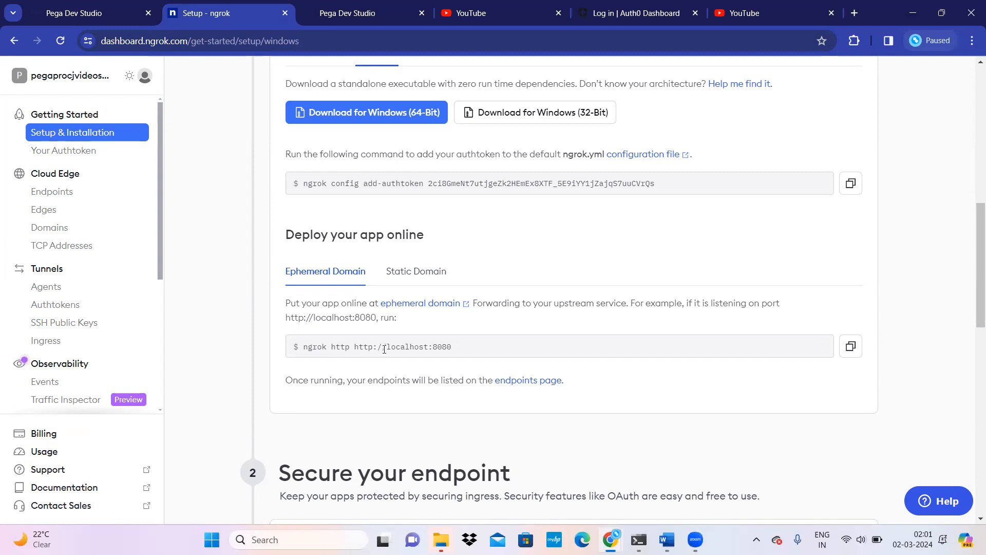
mouse_move(638, 539)
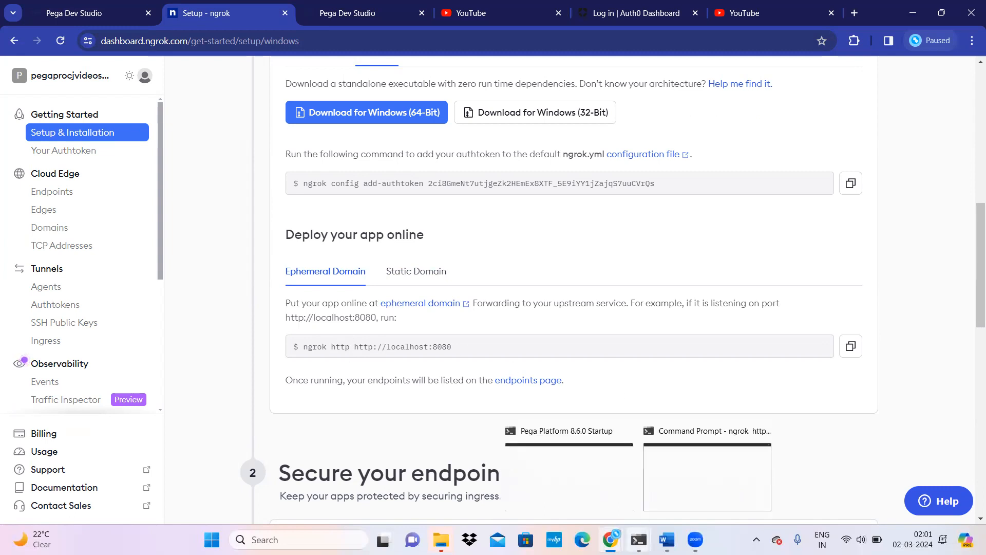
click(688, 491)
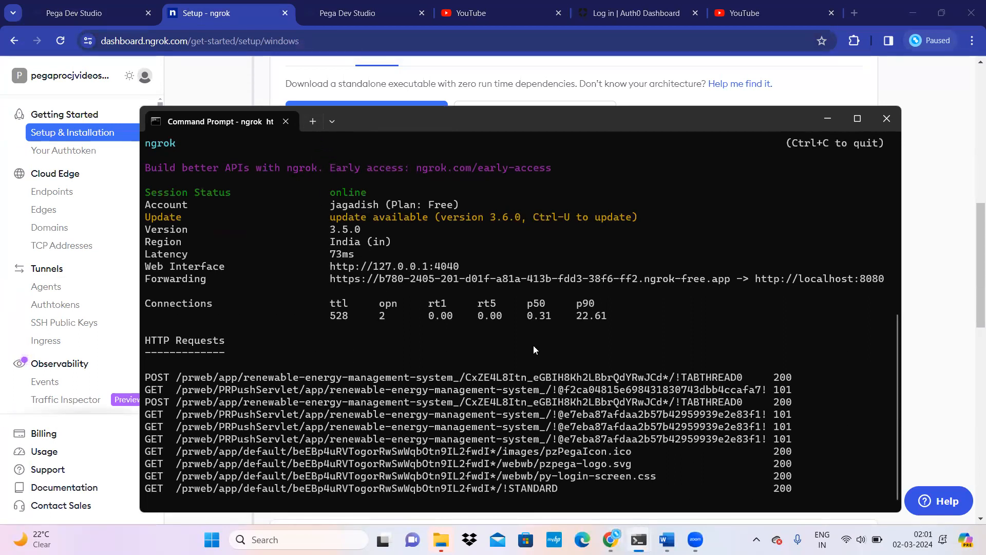
click(828, 119)
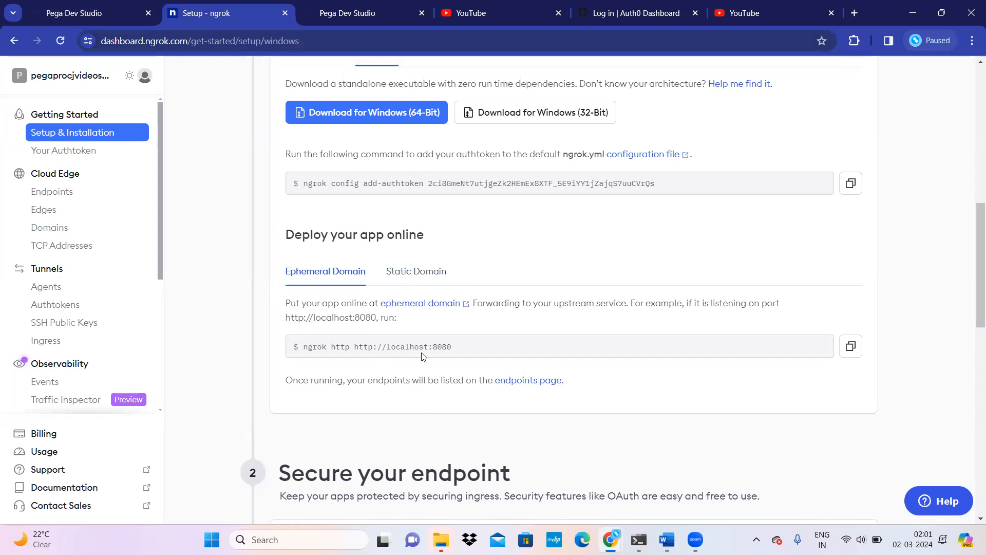
drag(452, 348, 331, 342)
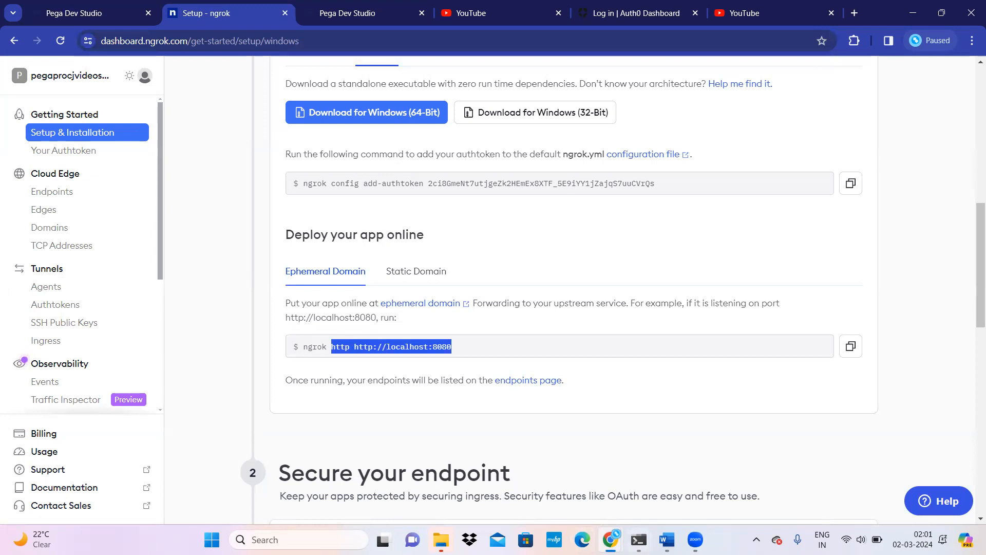
mouse_move(638, 540)
click(690, 511)
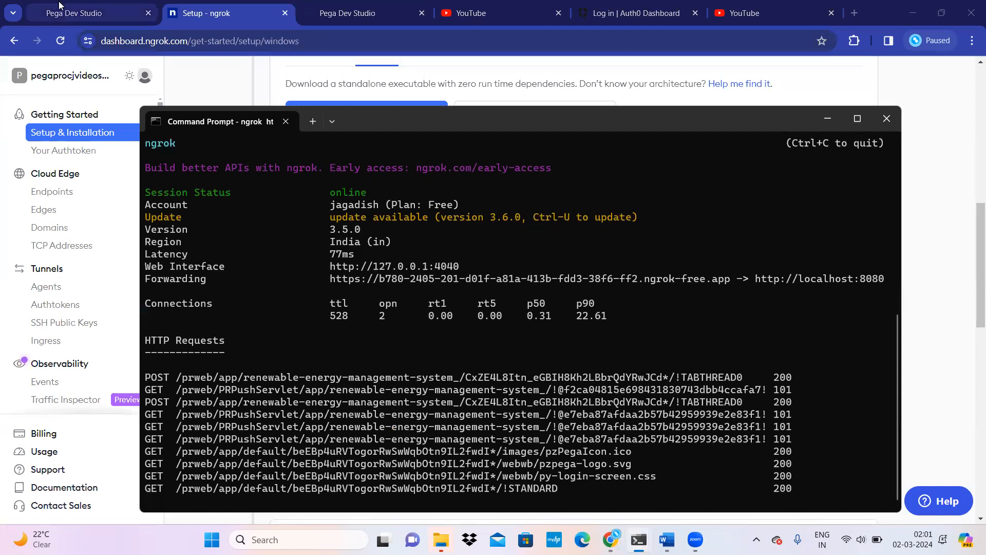
click(77, 13)
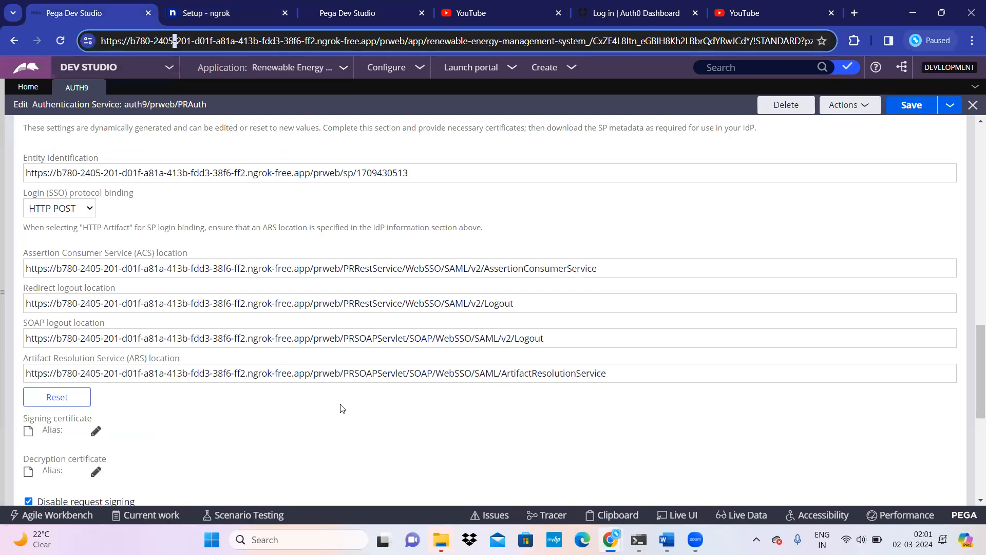
Step: List all Authentication Service instances, including auth9, auth4 and AUTH2
scroll(335, 414, up, 20)
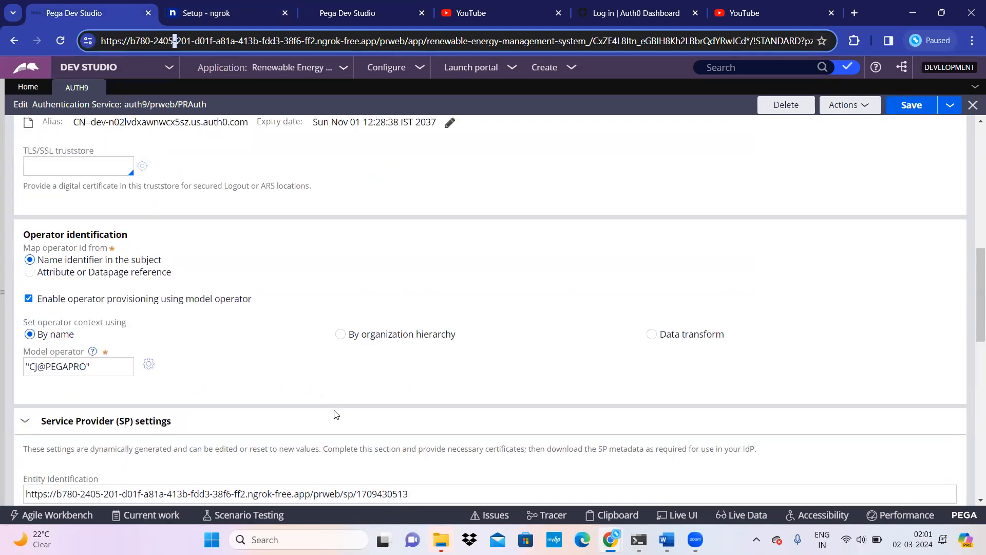
scroll(335, 414, down, 15)
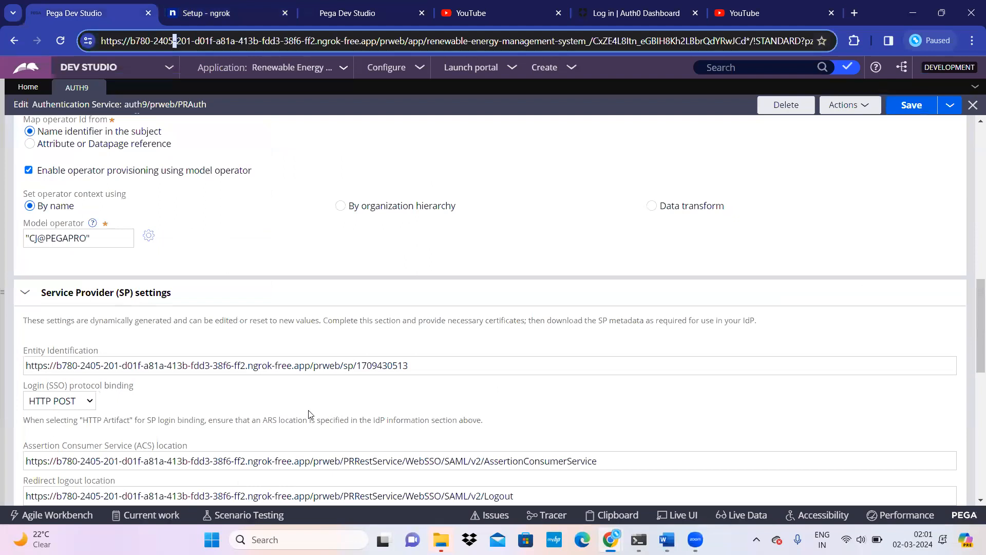
scroll(250, 396, up, 2)
scroll(250, 395, up, 2)
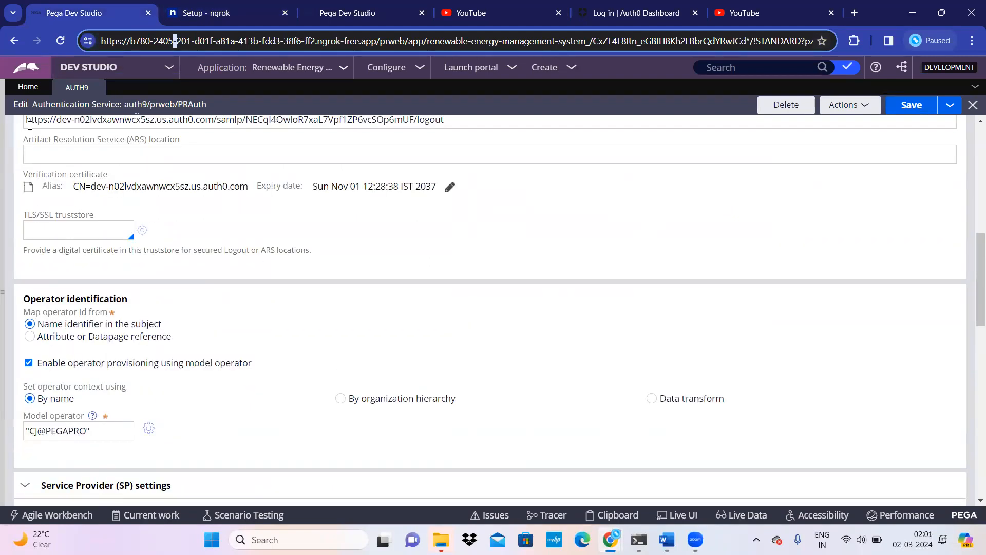
click(28, 88)
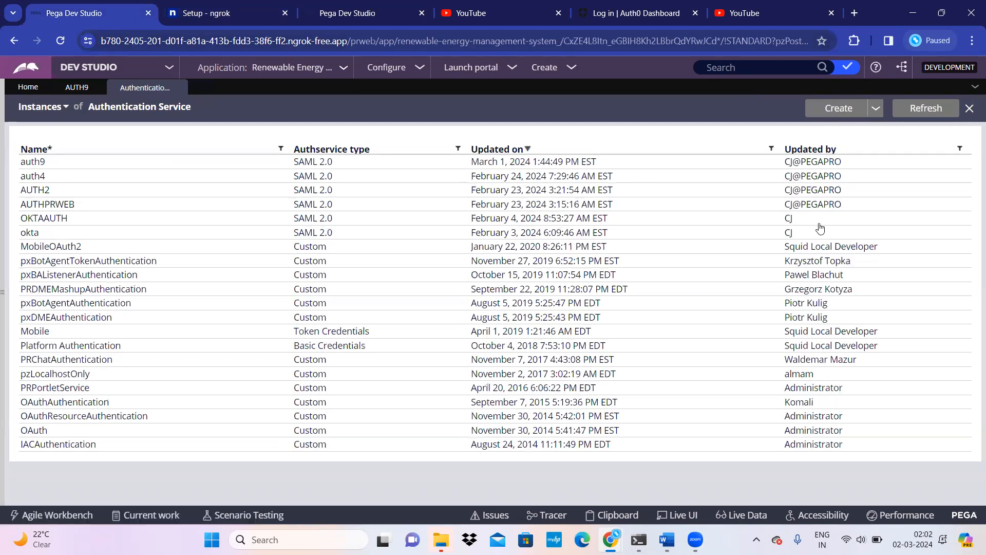
Step: Start a new SAML 2.0 service named auth0 with short description auth0/prweb/PRAuth
click(838, 108)
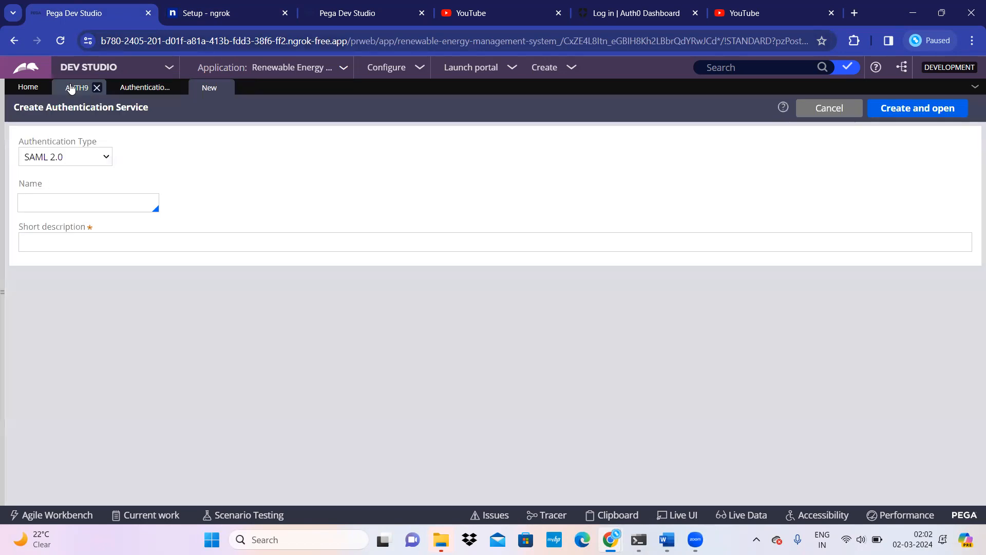
click(84, 91)
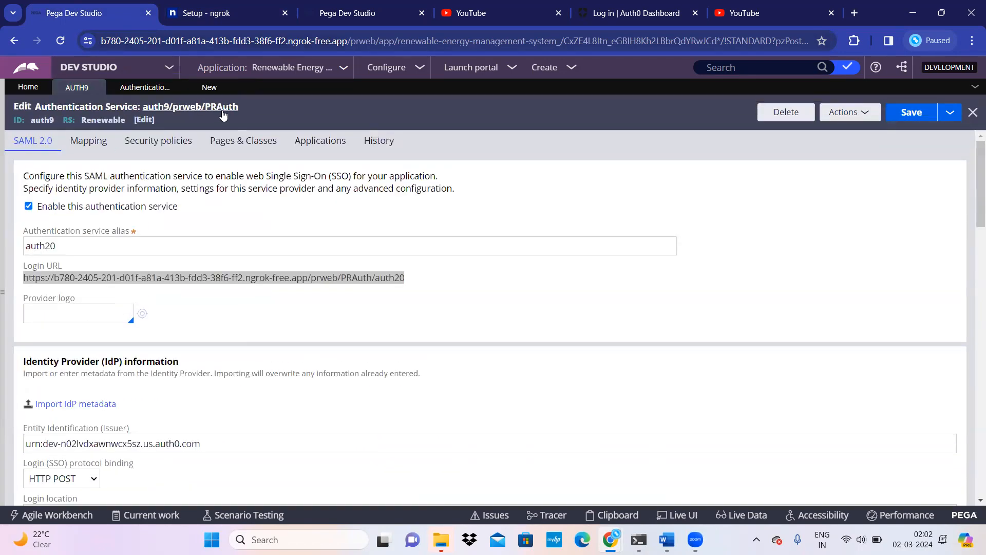
click(208, 86)
click(48, 198)
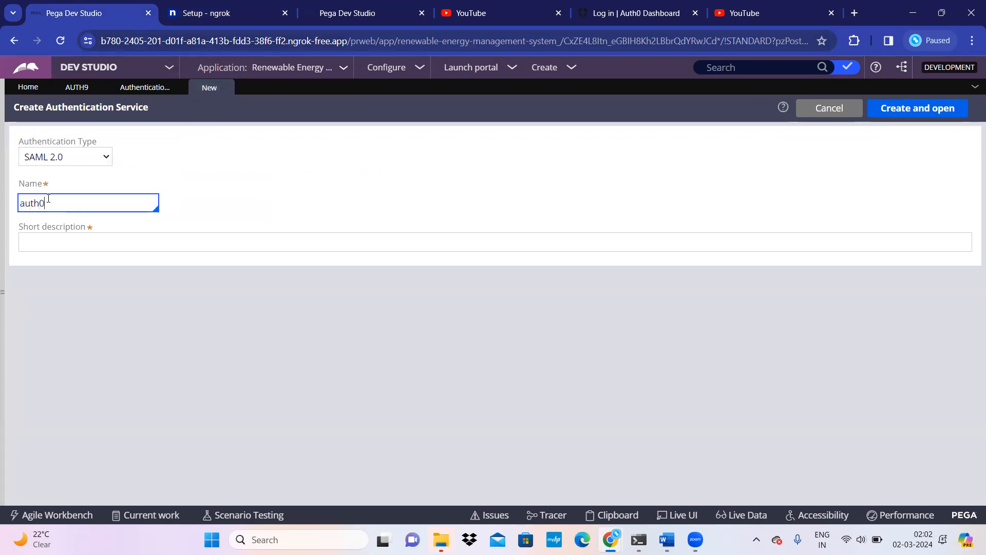
click(48, 244)
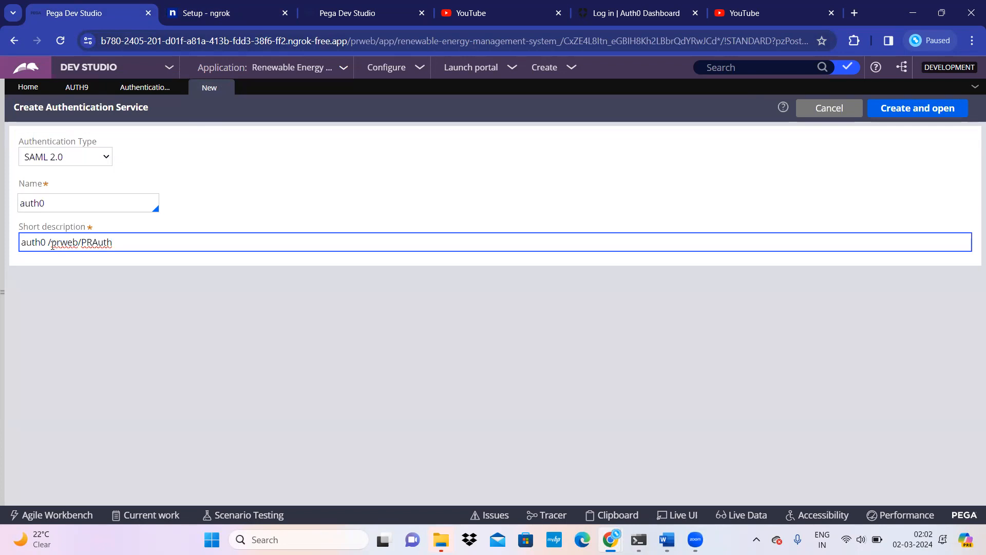
key(BackSpace)
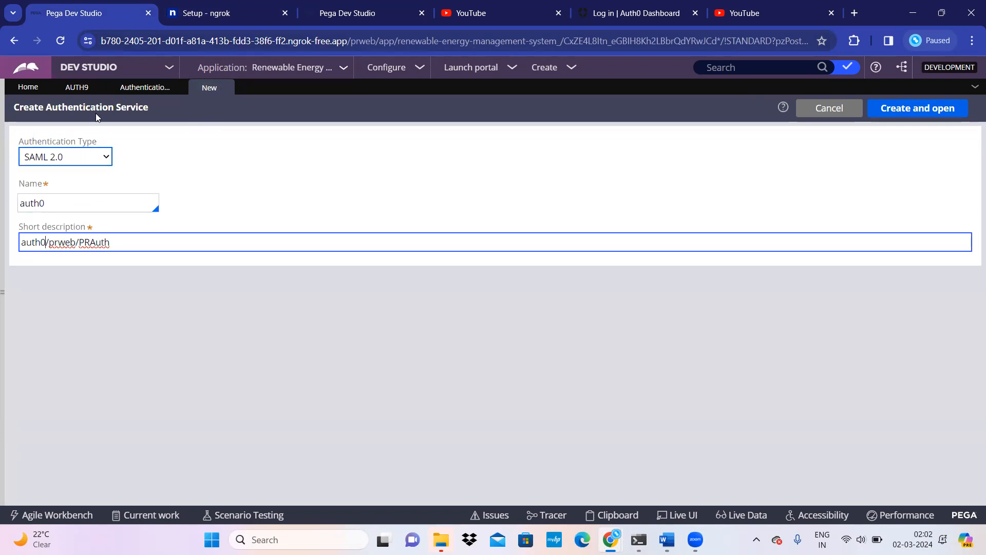
Step: Confirm the name auth0 on the form, then create and open the service
click(128, 88)
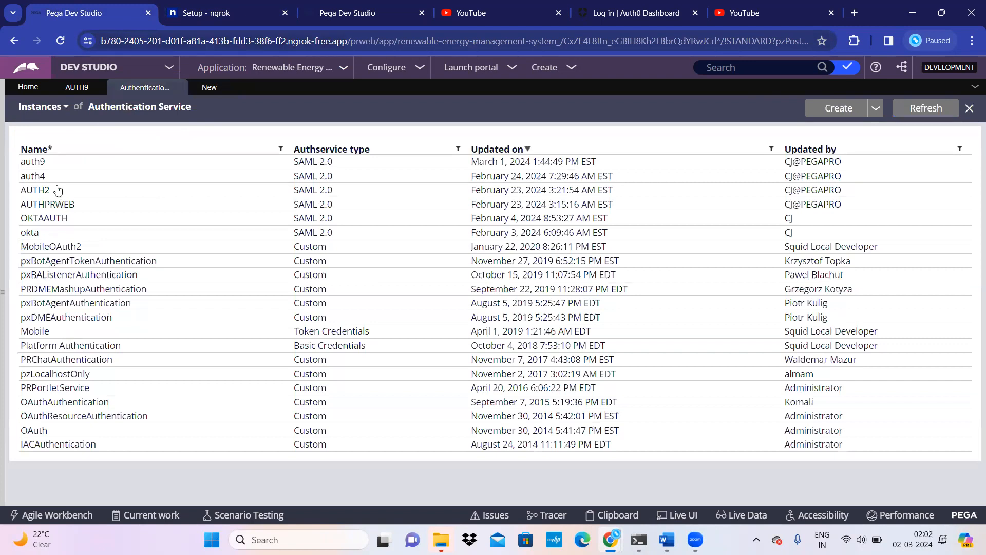
click(195, 91)
click(48, 200)
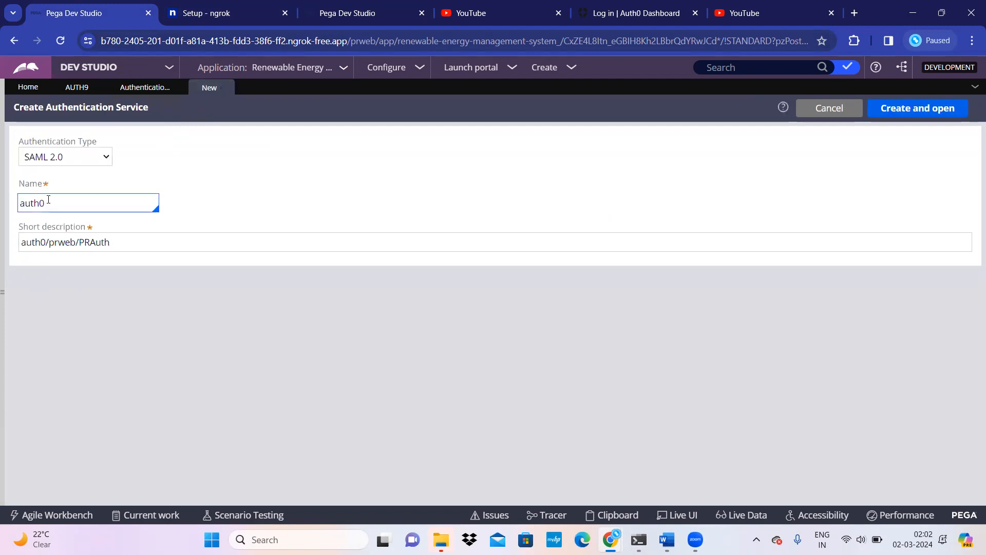
click(63, 202)
click(921, 114)
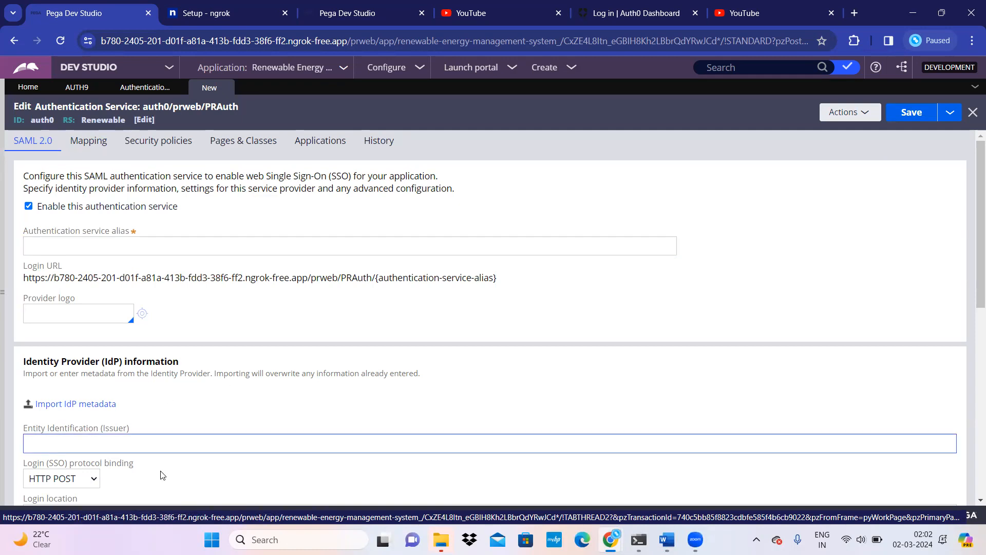
Step: Expand auth0's Service Provider and Advanced configuration settings and inspect the entity identification URL
scroll(154, 309, down, 3)
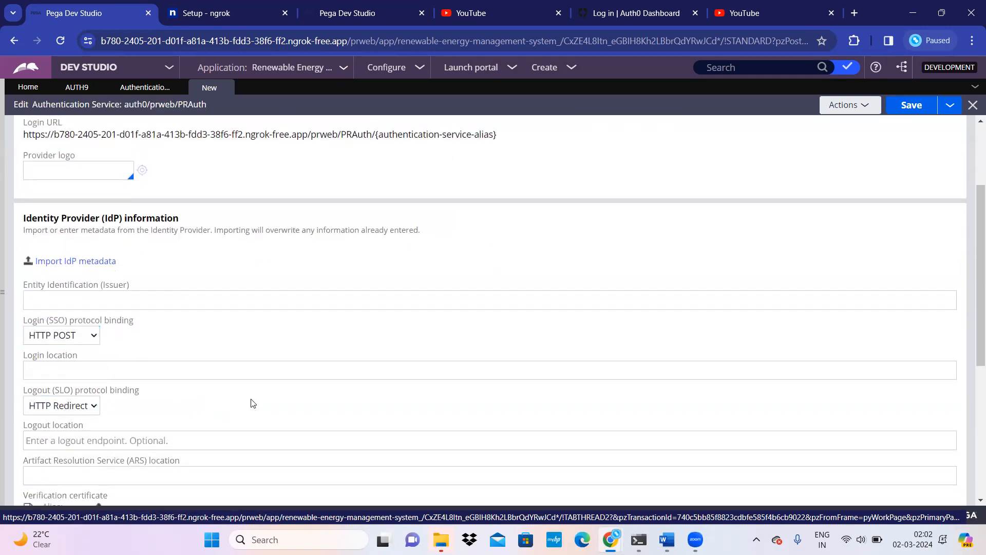
scroll(255, 403, down, 5)
click(24, 453)
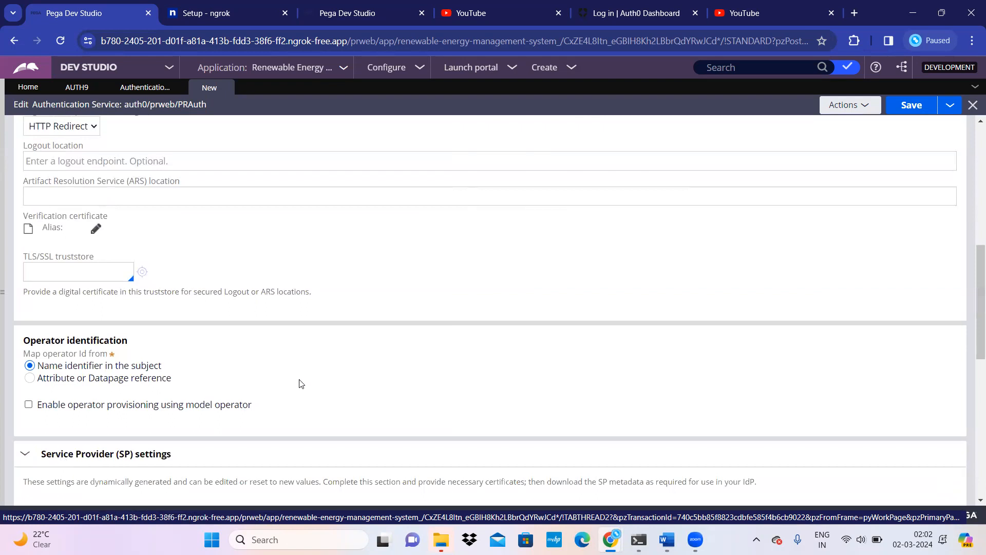
scroll(299, 381, down, 8)
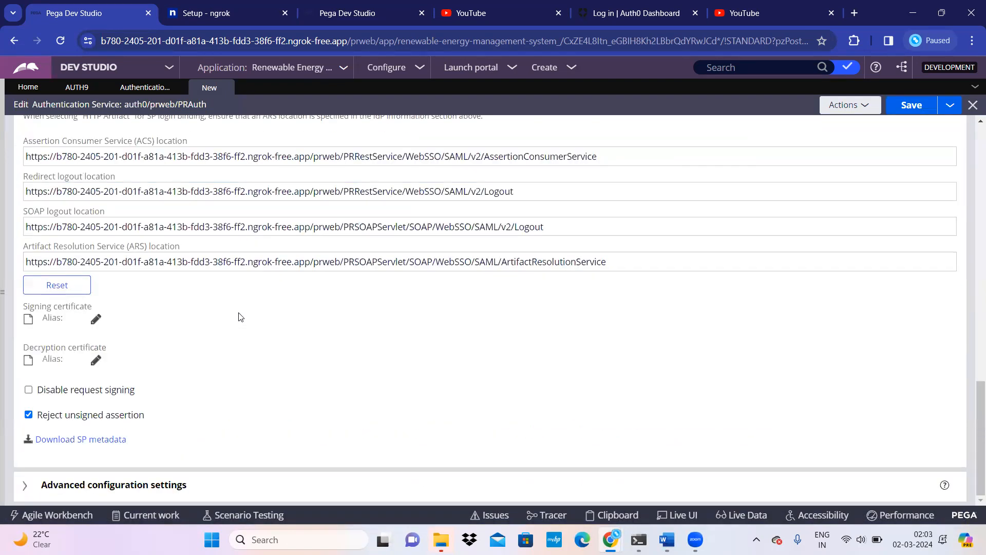
click(32, 485)
scroll(233, 378, up, 10)
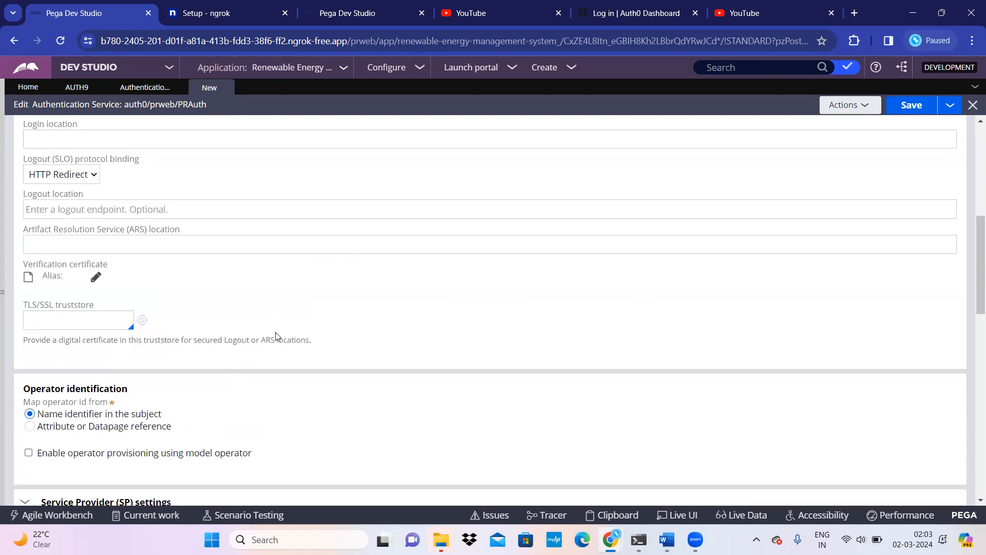
scroll(276, 392, down, 5)
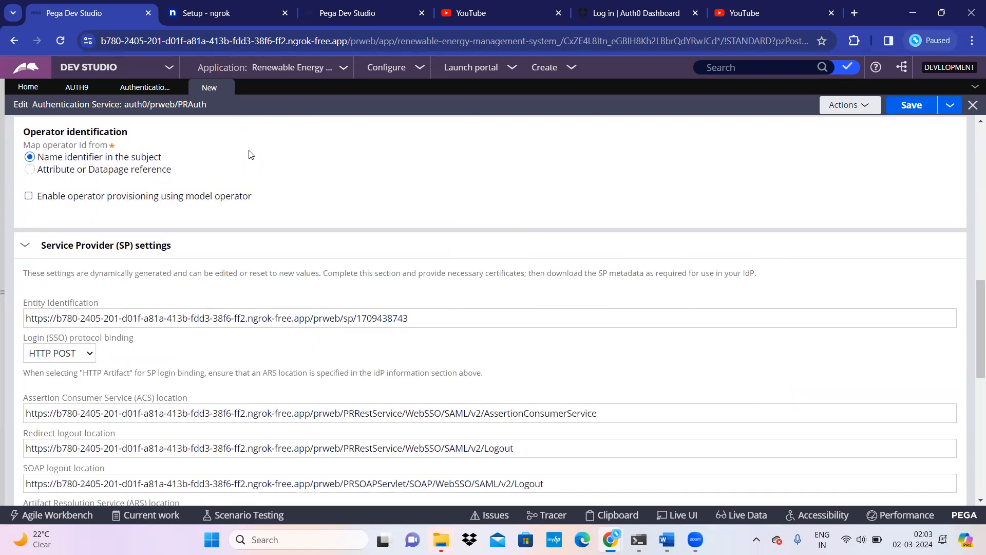
click(306, 320)
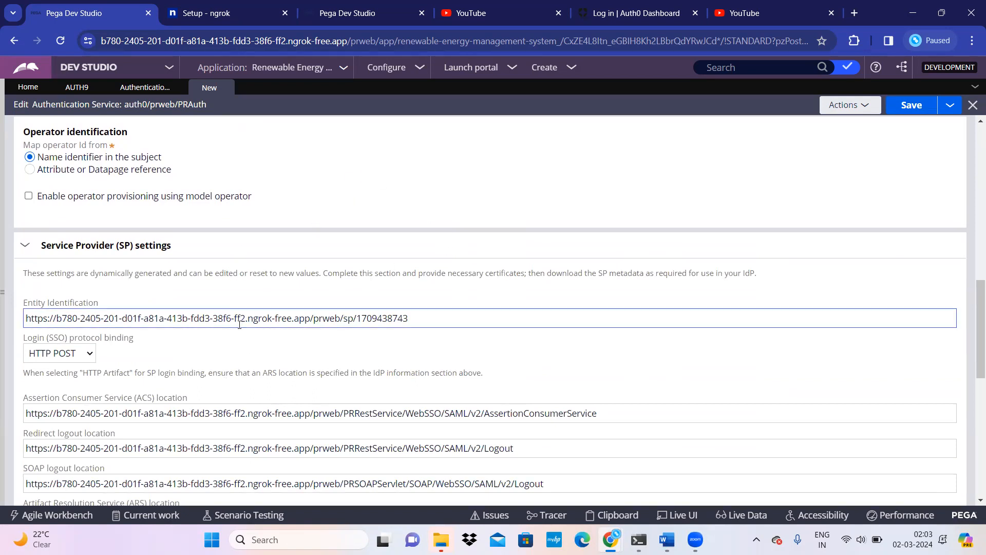
scroll(244, 343, up, 10)
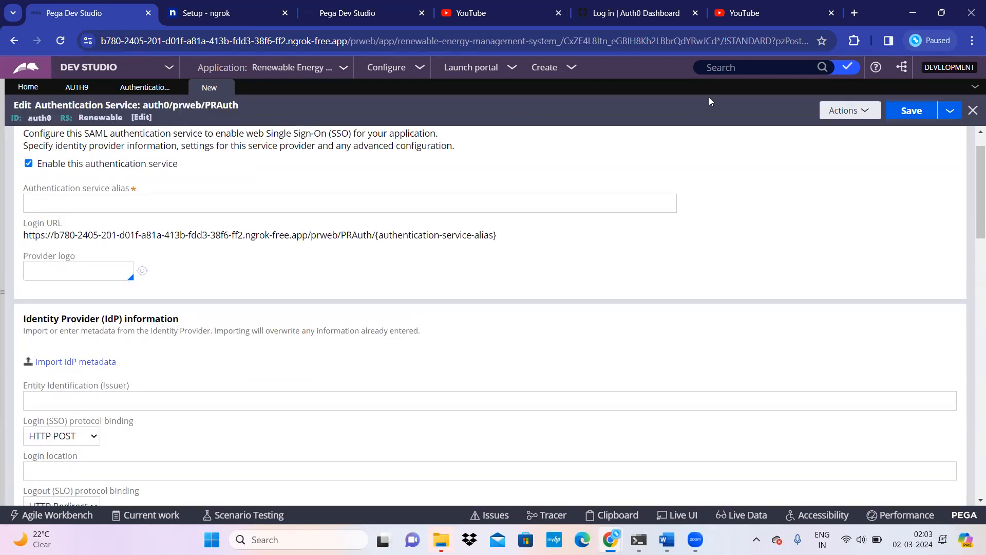
click(813, 7)
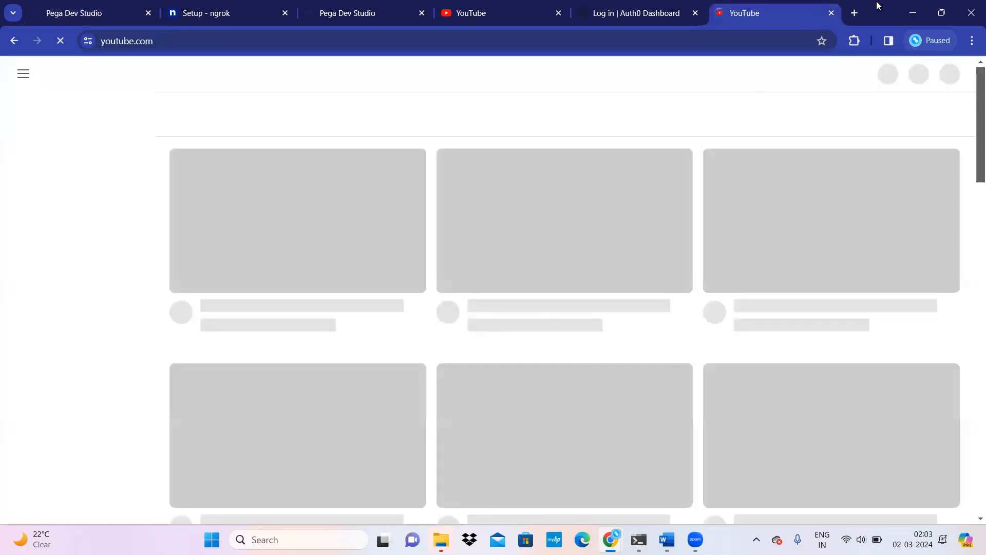
Step: Close YouTube and sign in to Auth0 with the saved account email and password
click(830, 13)
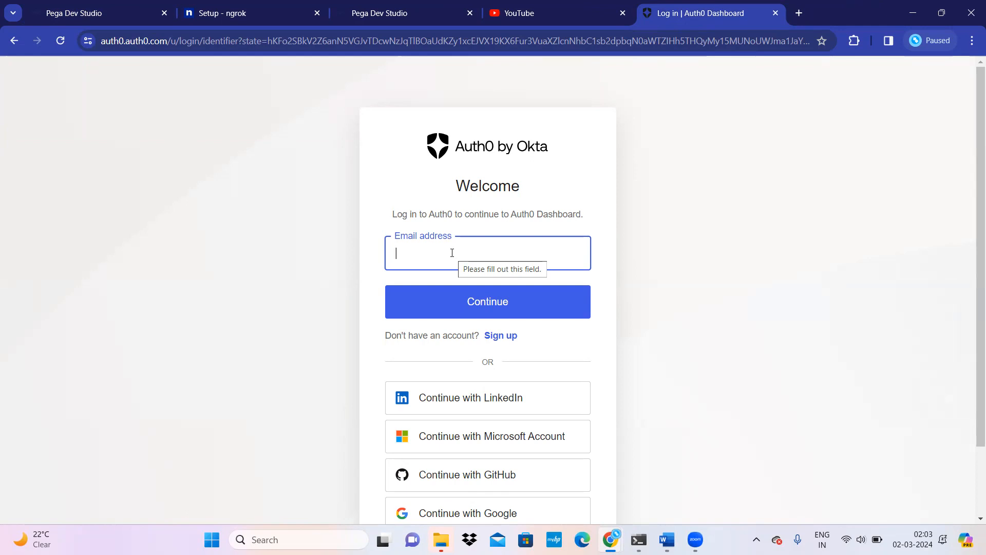
click(431, 255)
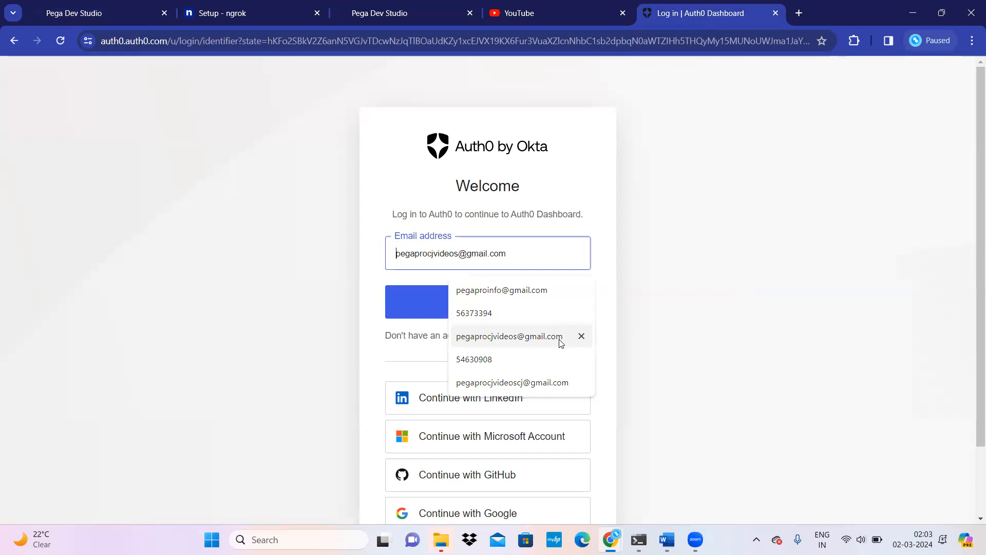
click(530, 341)
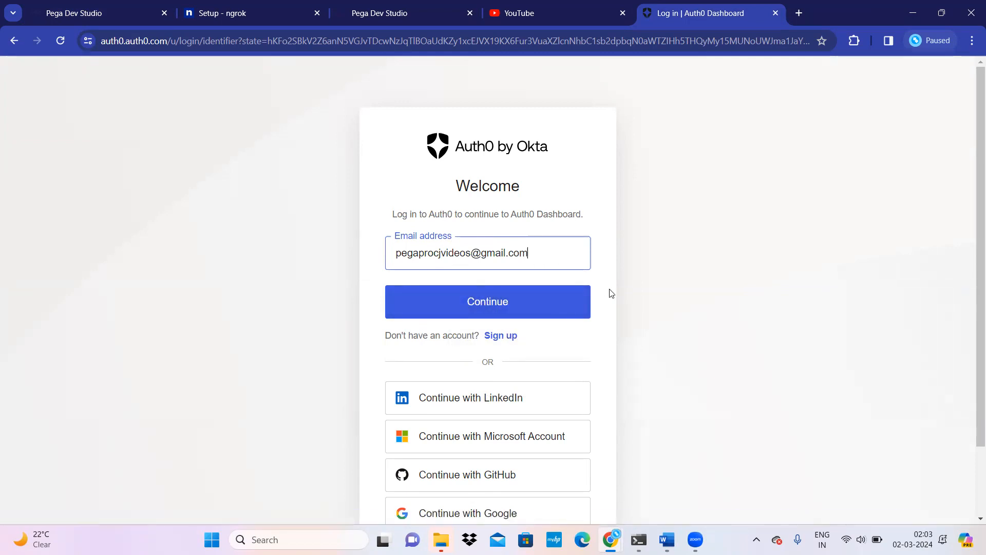
click(492, 309)
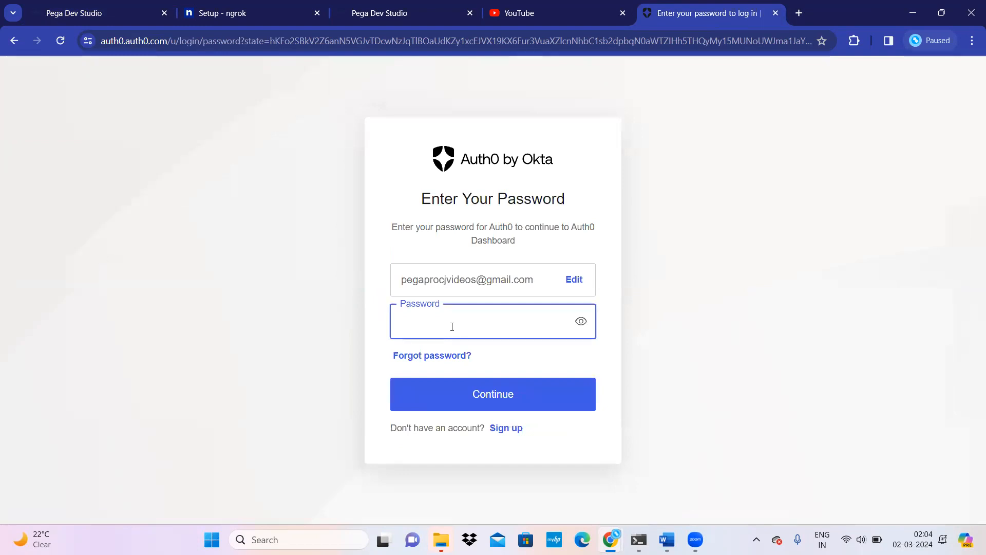
text(••••••••••)
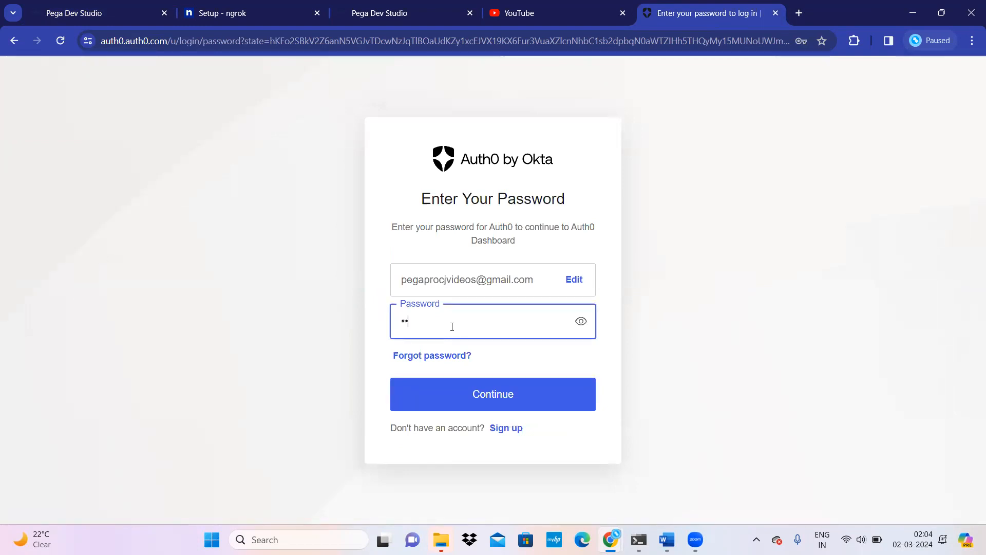
text(••)
click(534, 395)
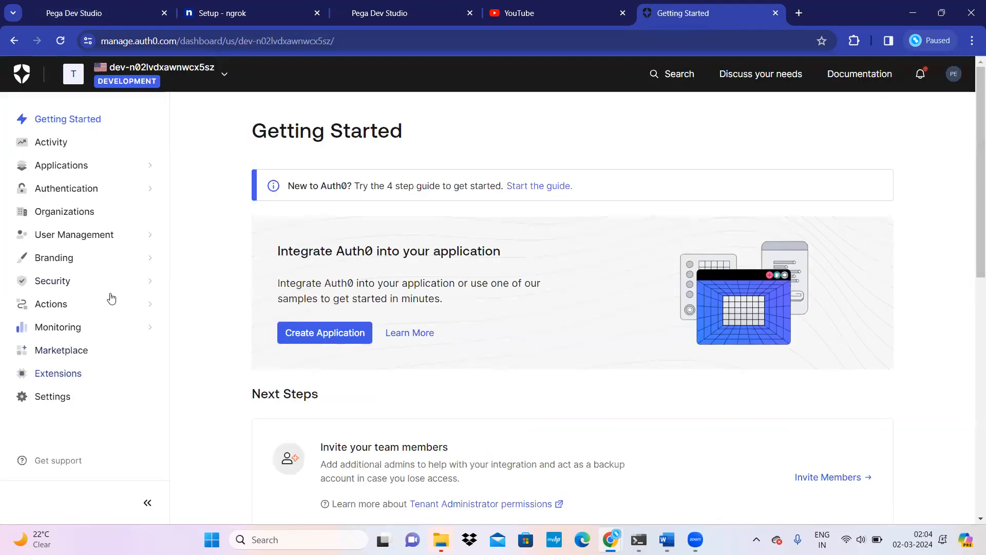
Step: Open User Management > Users in the Auth0 Dashboard, then glance back at Pega
click(150, 239)
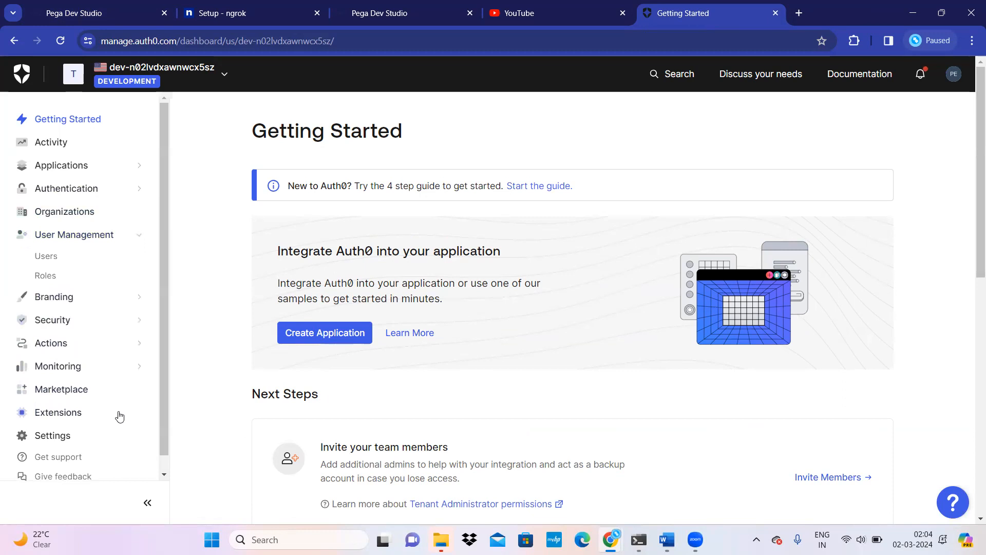
click(44, 262)
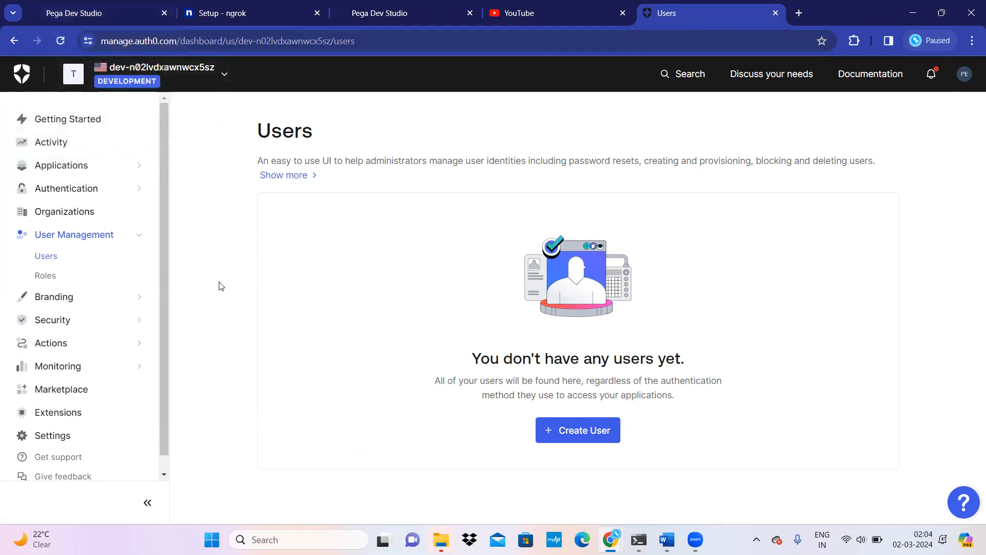
click(100, 18)
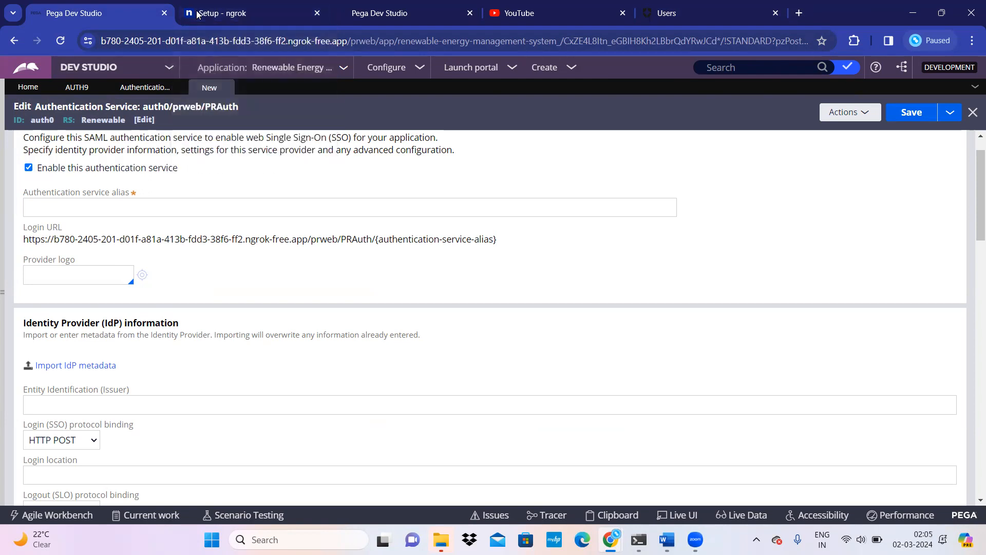
Step: Load the Auth0 dashboard in a new tab and open User Management > Users there
click(798, 13)
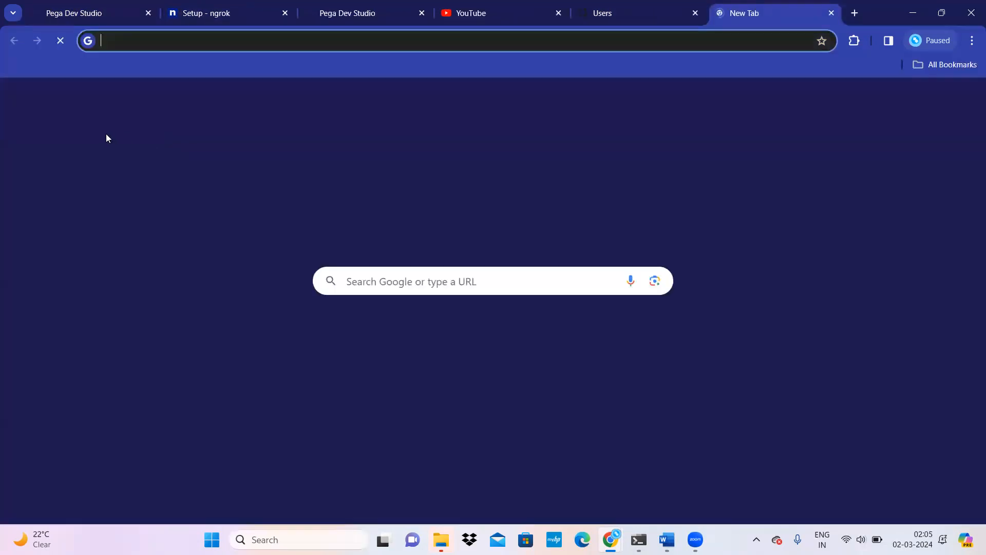
text(auth0.auth0.com/v2/logout?returnTo=https%3A%2F%2Fmanage.auth0.com)
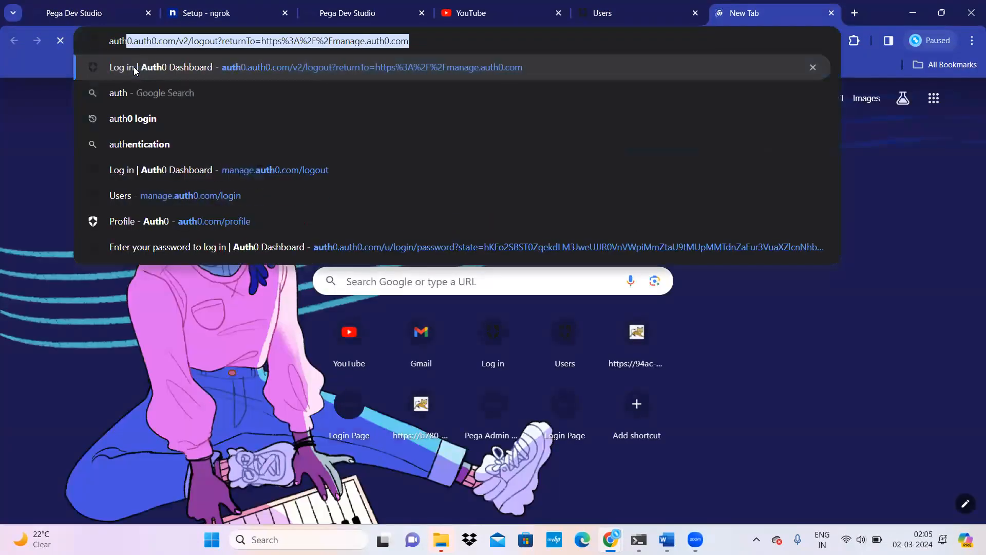
click(134, 68)
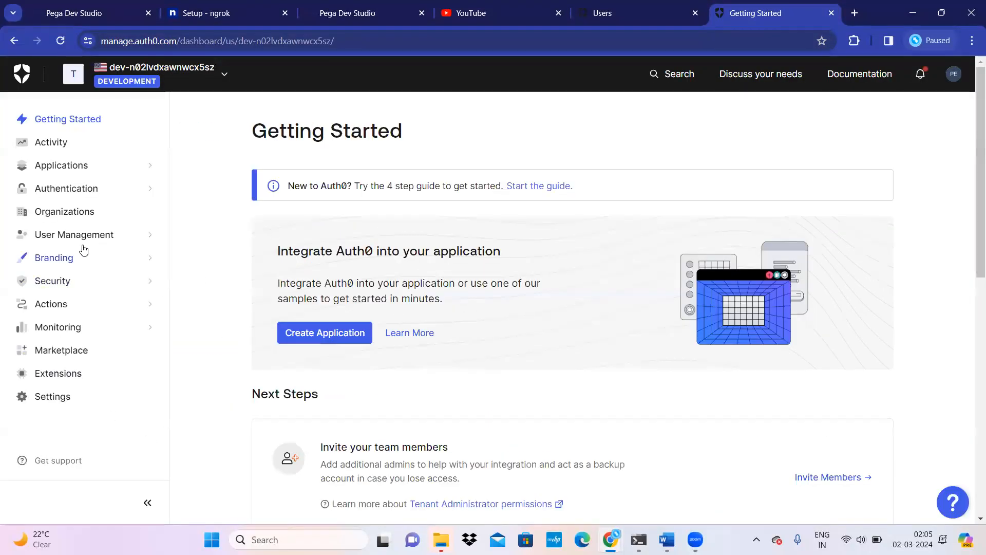
click(103, 240)
click(45, 258)
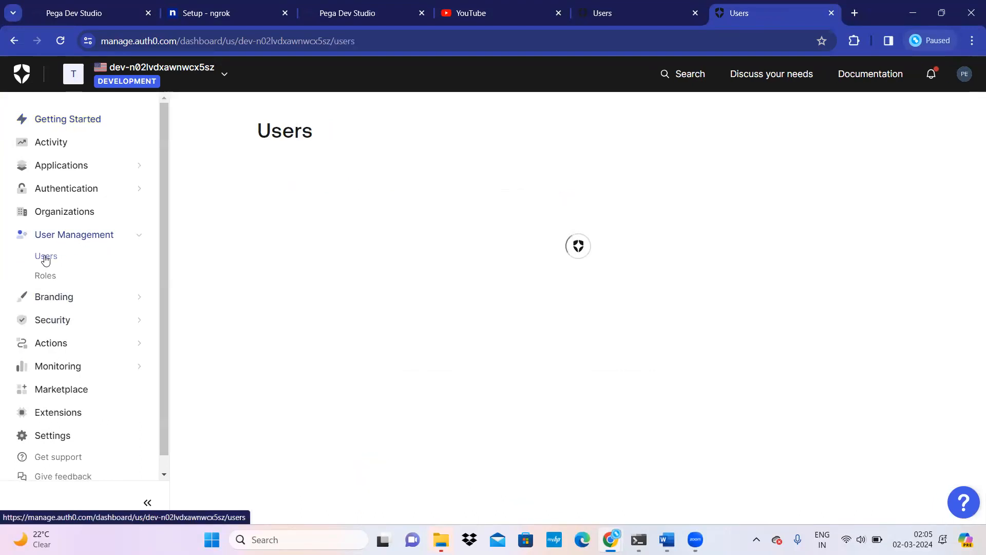
Step: Create a Username-Password-Authentication user with the suggested e-mail and a confirmed password
click(572, 435)
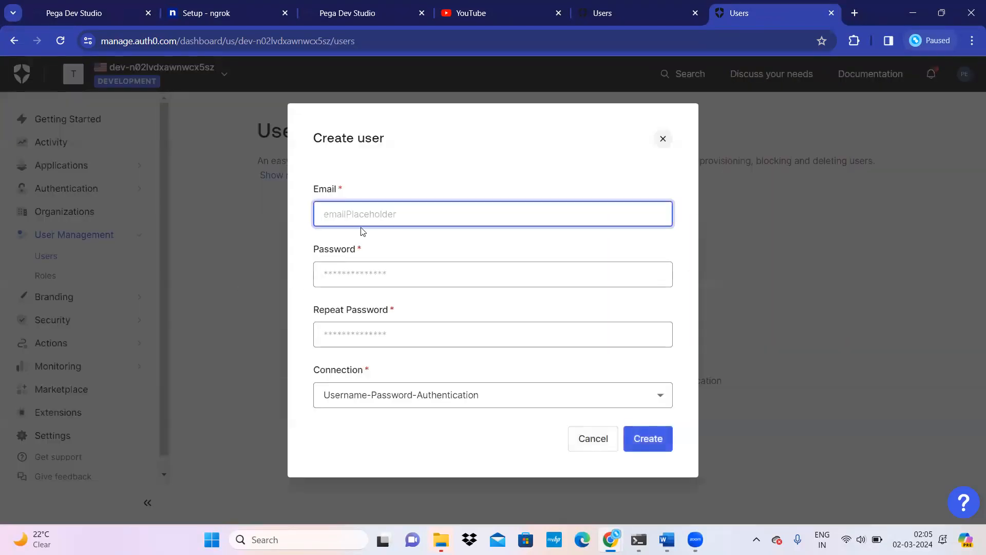
click(362, 223)
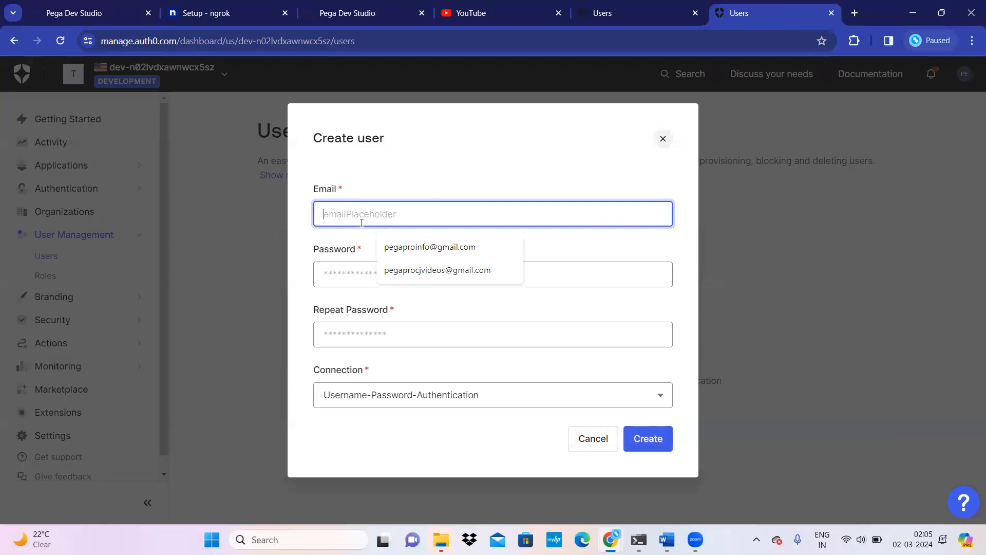
click(425, 271)
click(361, 273)
text(•••••••)
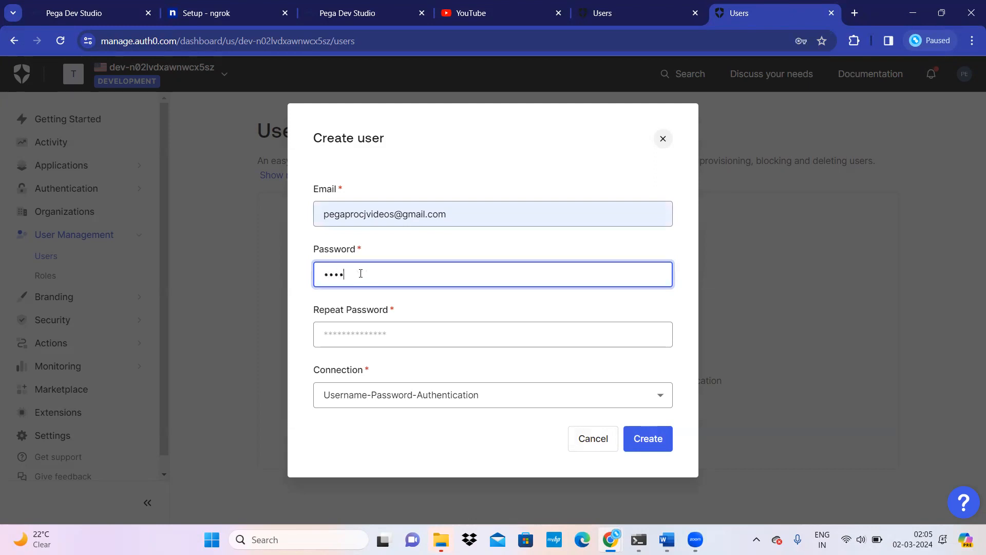
text(••••••)
click(361, 328)
text(••••••••••••••)
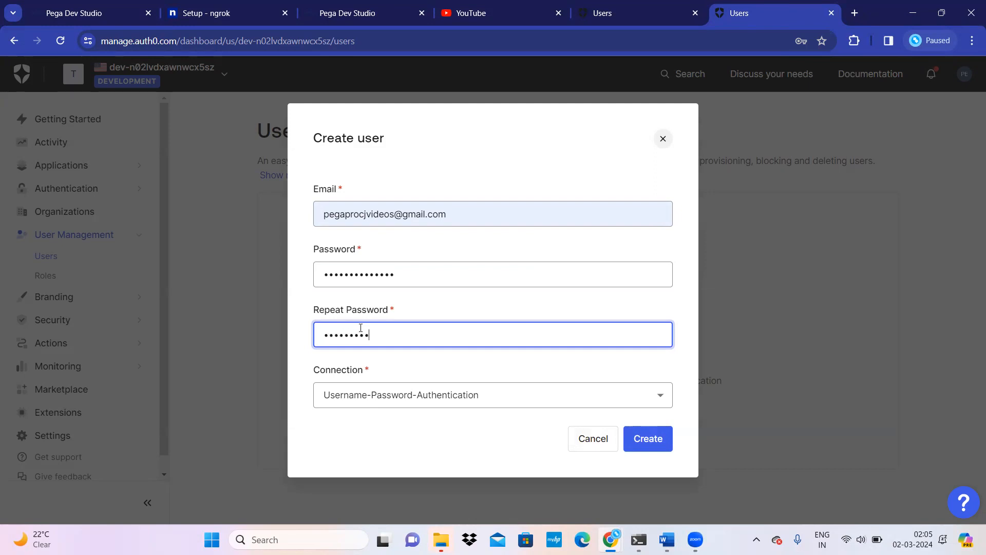
text(•)
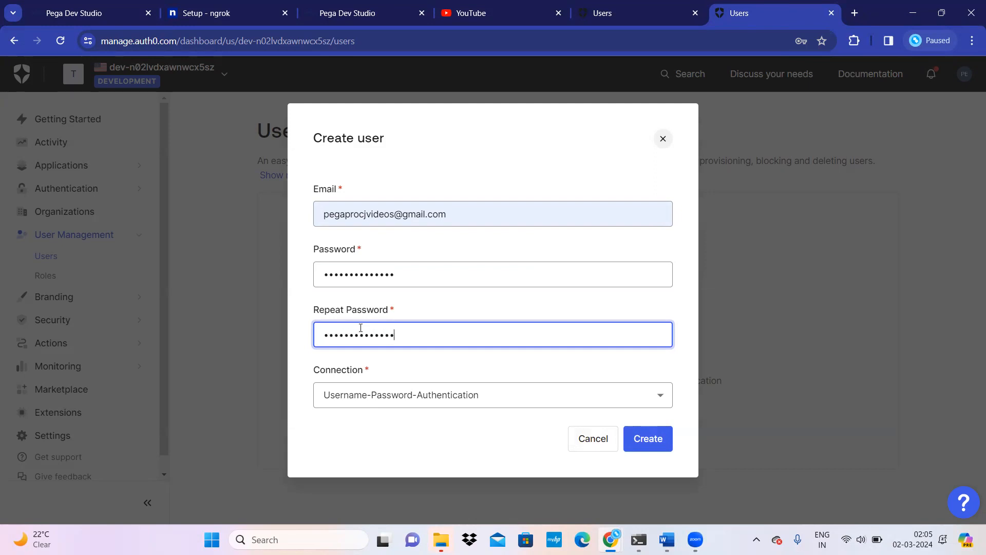
click(650, 440)
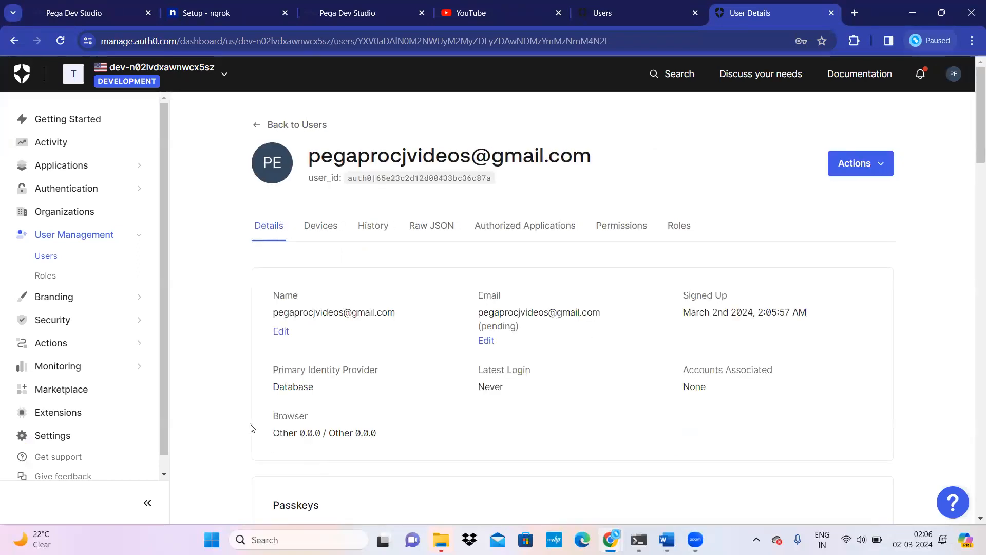
Step: From Applications > Applications, create a Regular Web Application named Auth0Integration
click(103, 169)
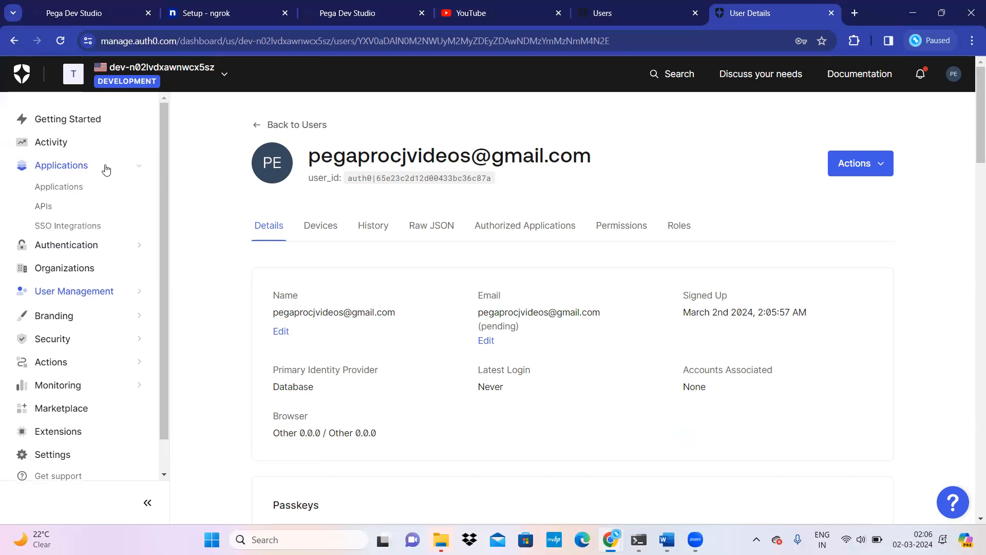
click(73, 187)
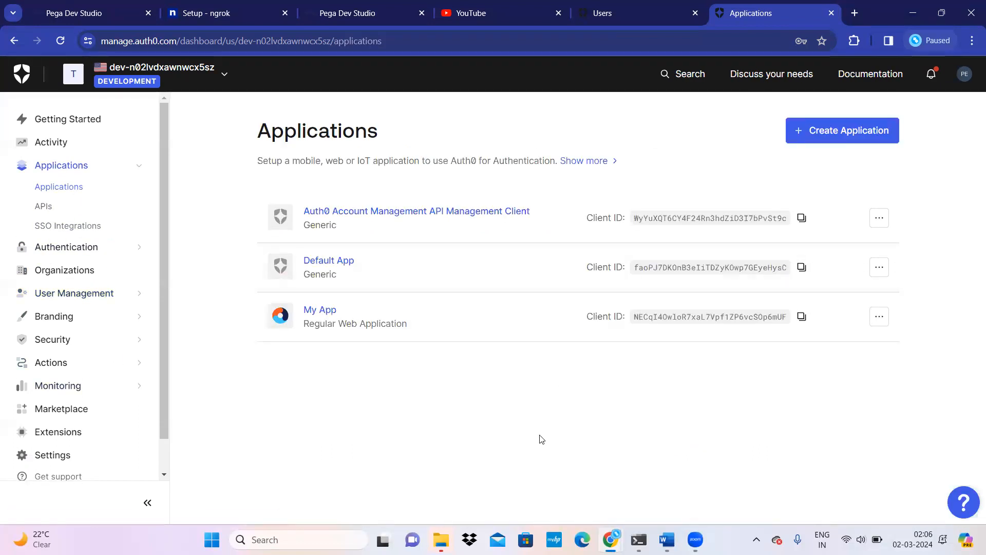
click(821, 138)
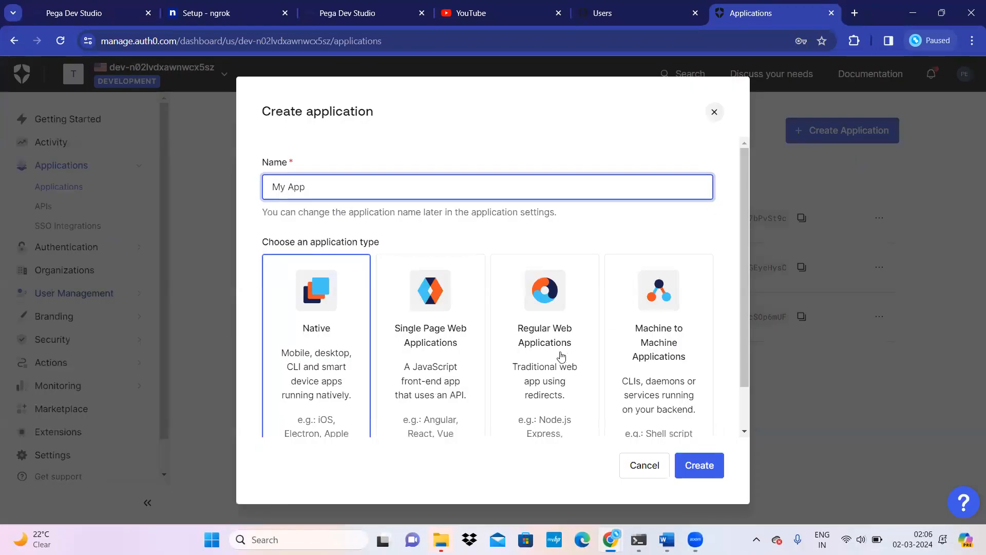
click(541, 321)
click(332, 186)
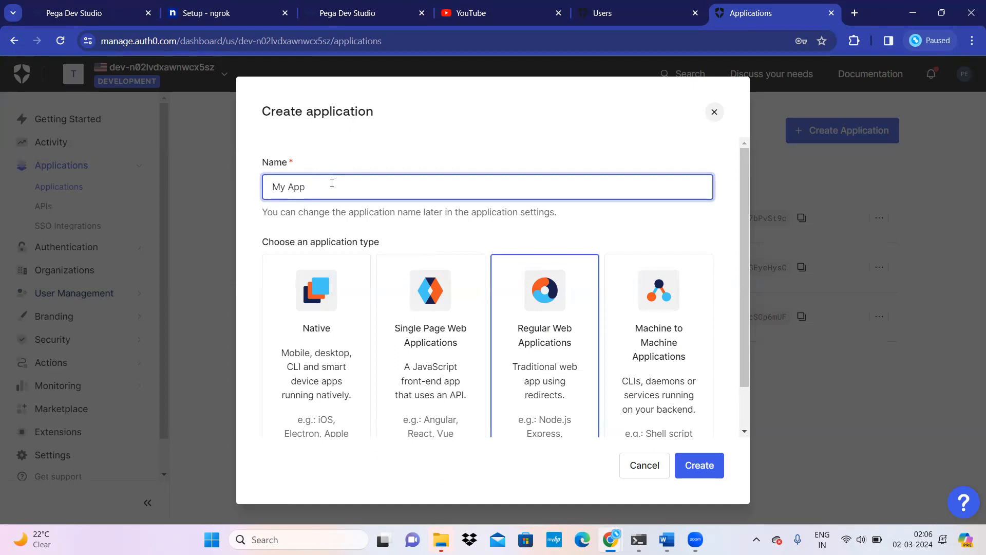
key(ctrl+a)
text(Auth0Integration)
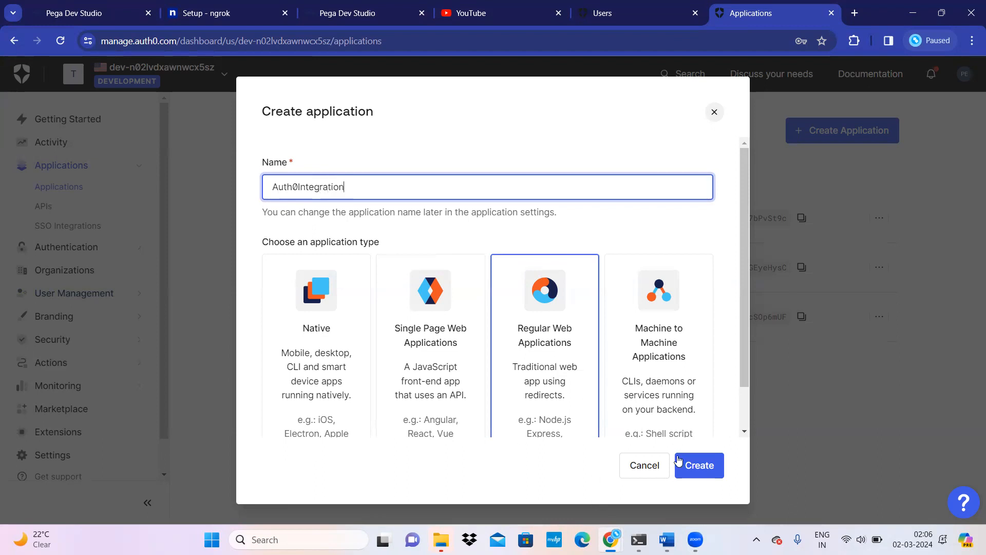
click(706, 462)
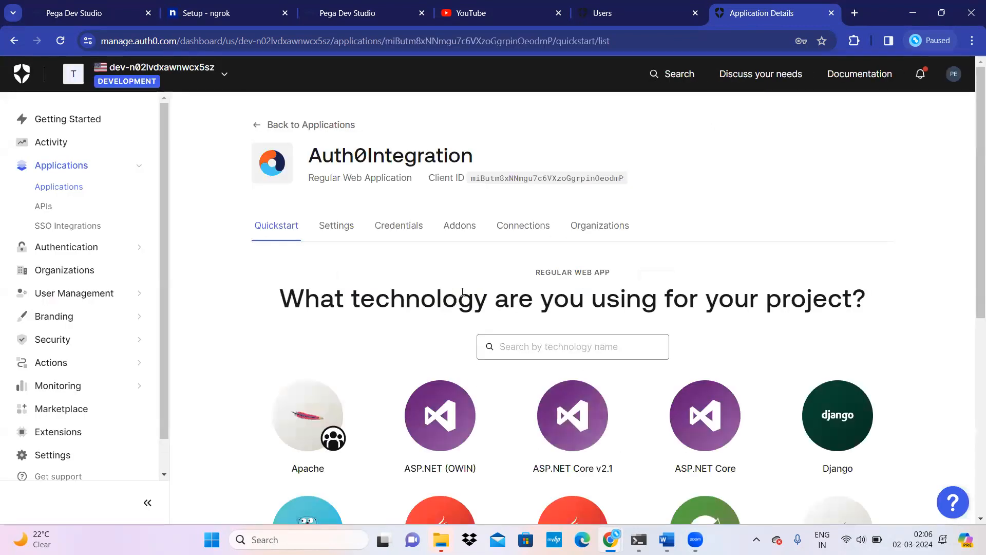
Step: Turn on the SAML2 Web App addon under Addons, closing and reopening its dialog
click(457, 229)
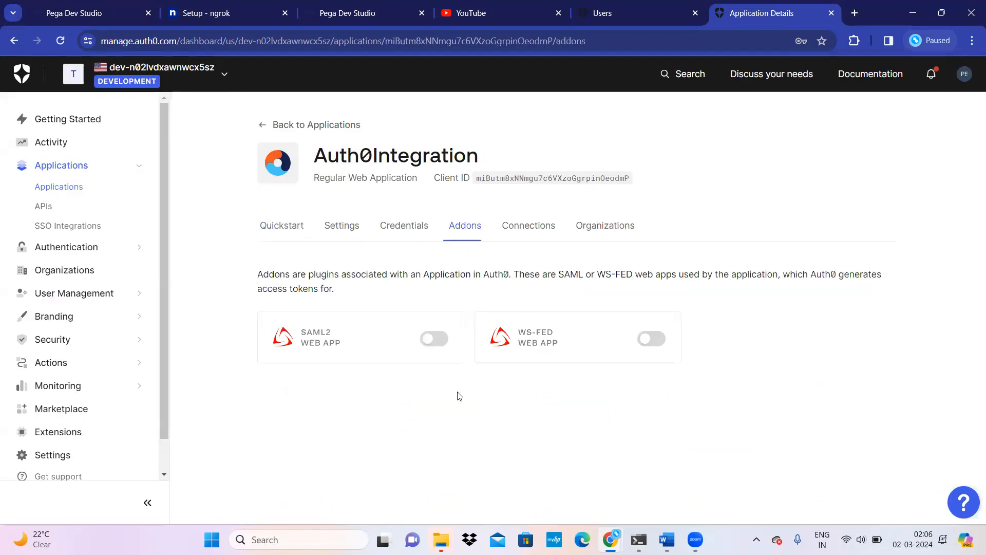
click(445, 344)
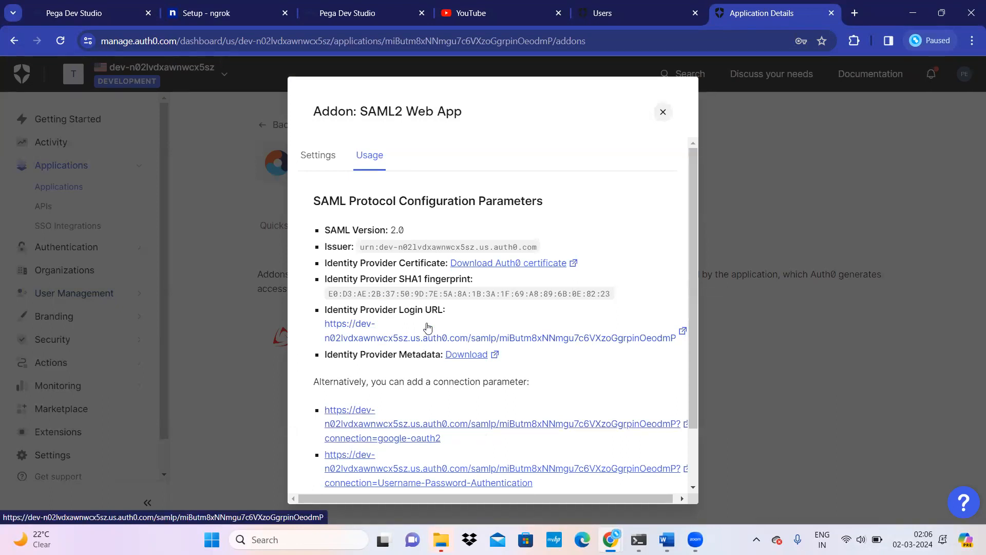
click(662, 112)
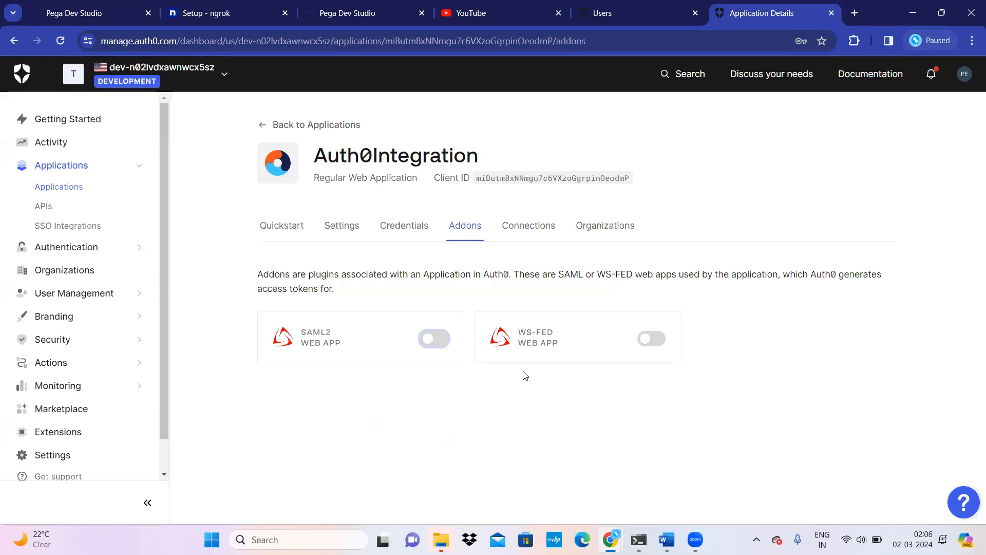
click(436, 341)
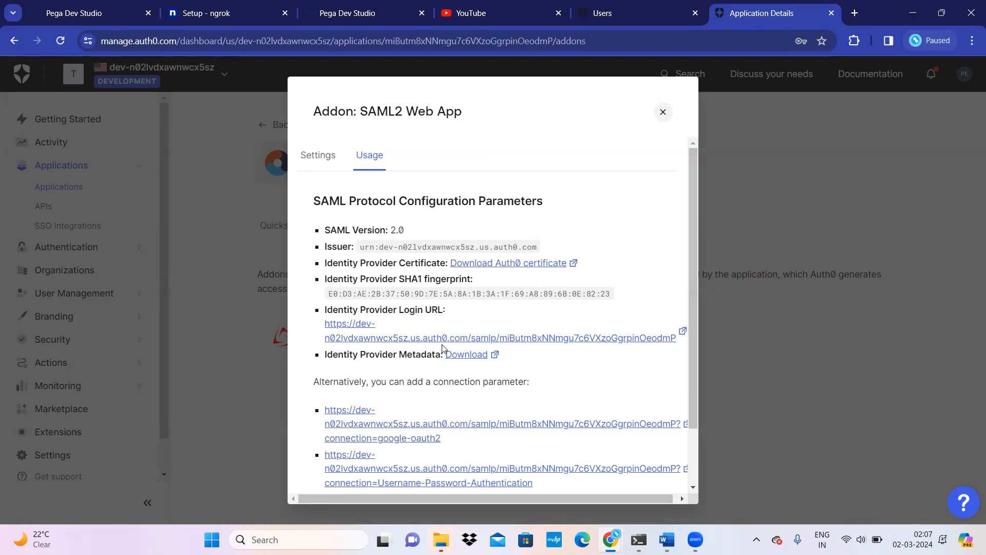
Step: Review the SAML2 addon's Settings and Usage tabs and focus the empty Application Callback URL field
click(319, 155)
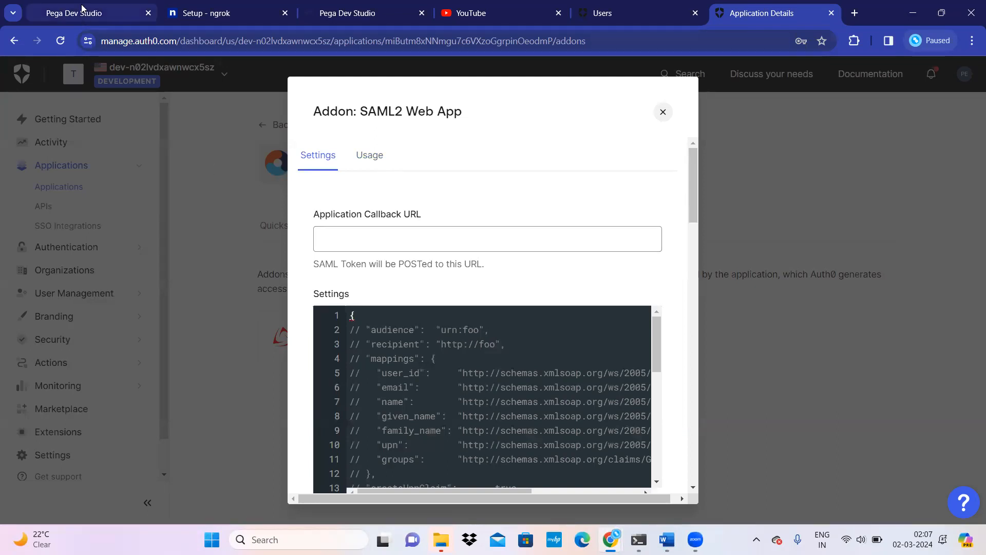
click(375, 161)
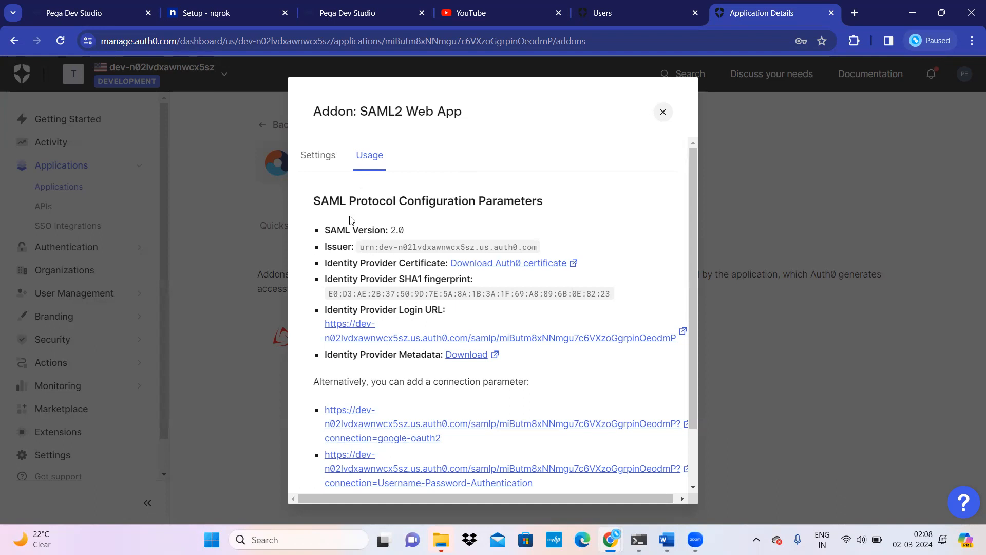
click(316, 161)
click(377, 246)
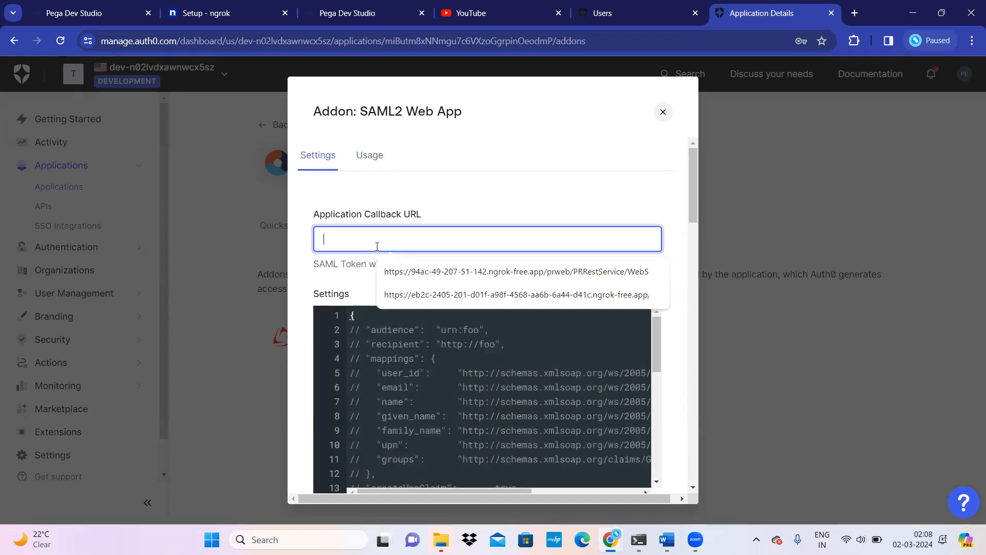
Step: Bring up the Service Provider settings of Pega's auth0 authentication service
click(122, 16)
scroll(185, 366, down, 8)
scroll(182, 370, down, 6)
scroll(180, 374, up, 6)
scroll(180, 375, down, 4)
Step: Copy the Assertion Consumer Service location URL and go back to the Auth0 SAML2 addon settings
click(145, 283)
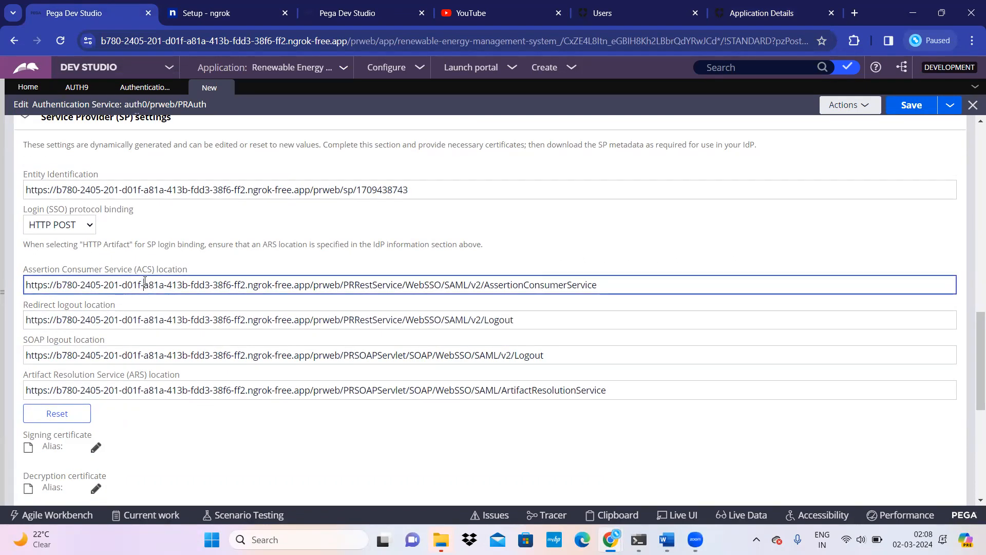
key(ctrl+a)
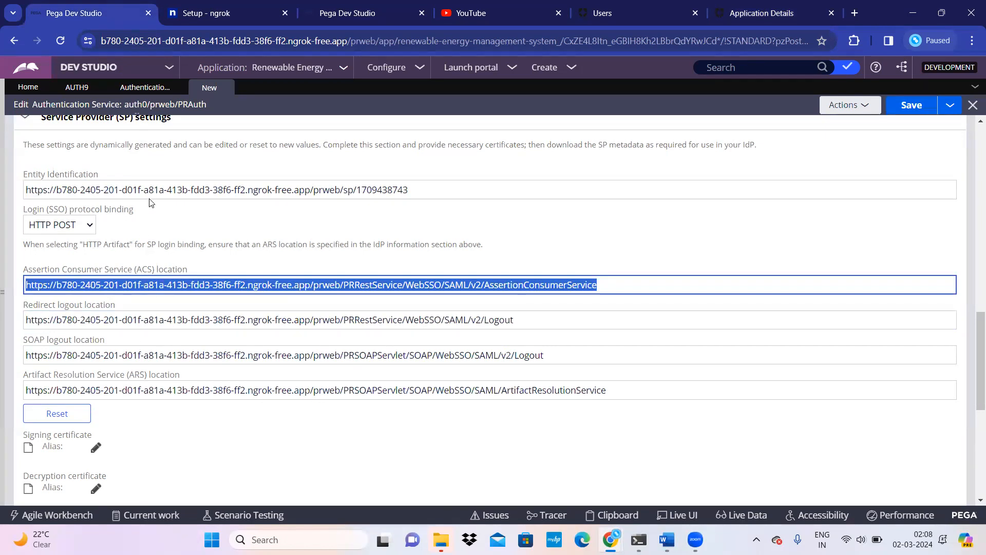
click(796, 14)
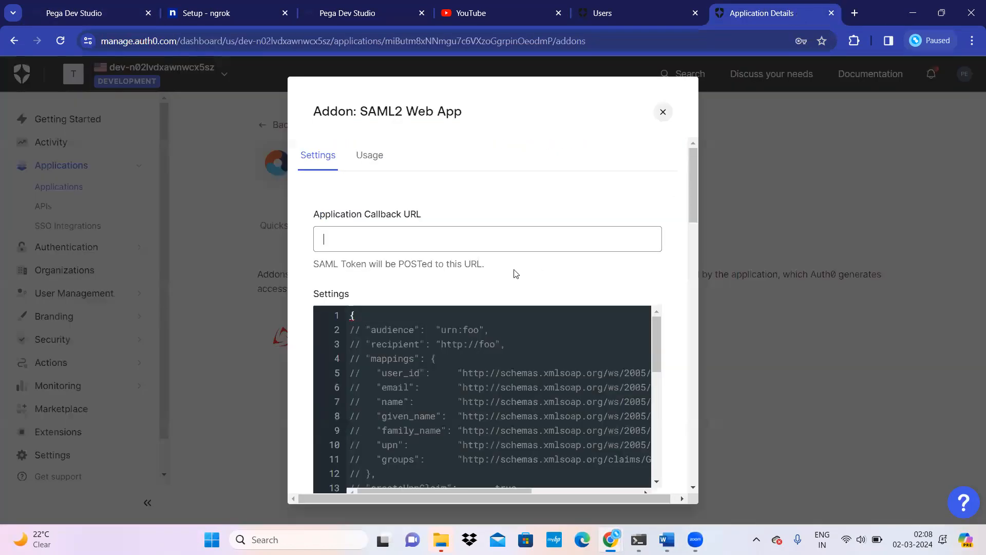
Step: Paste the Pega ACS URL as the SAML2 addon's Application Callback URL
key(ctrl+v)
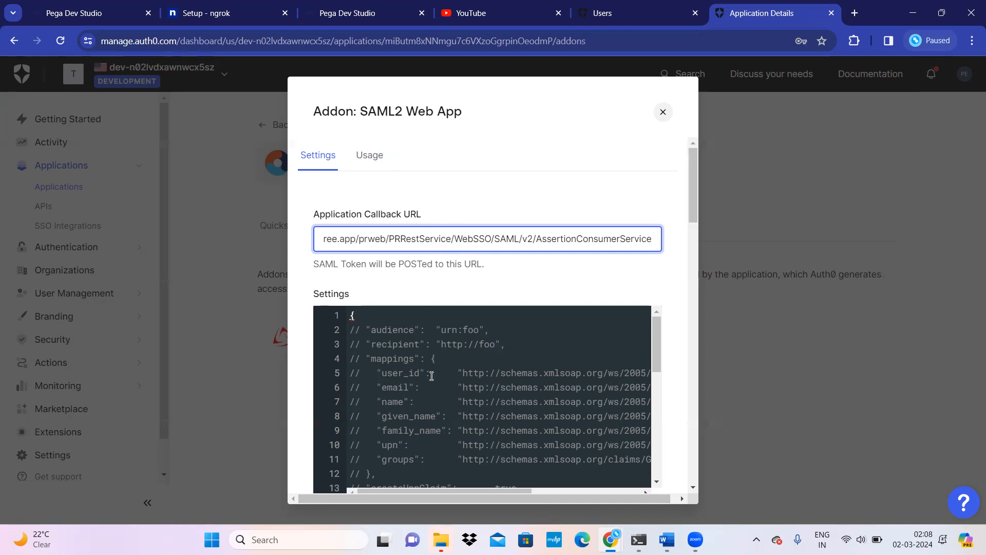
scroll(424, 421, down, 5)
scroll(425, 421, down, 2)
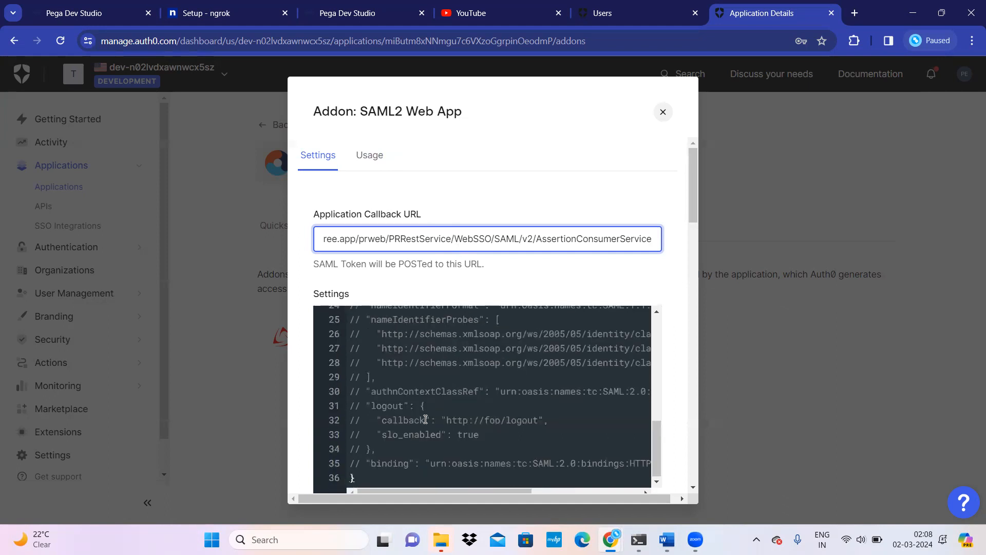
Step: Download the Auth0 identity provider metadata file from the addon's Usage tab
click(378, 163)
scroll(482, 383, down, 2)
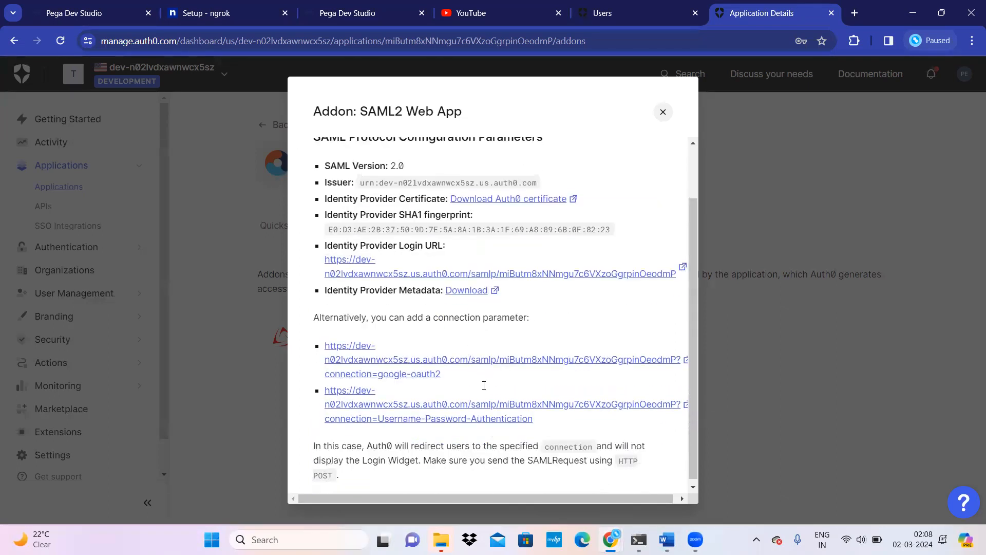
click(465, 290)
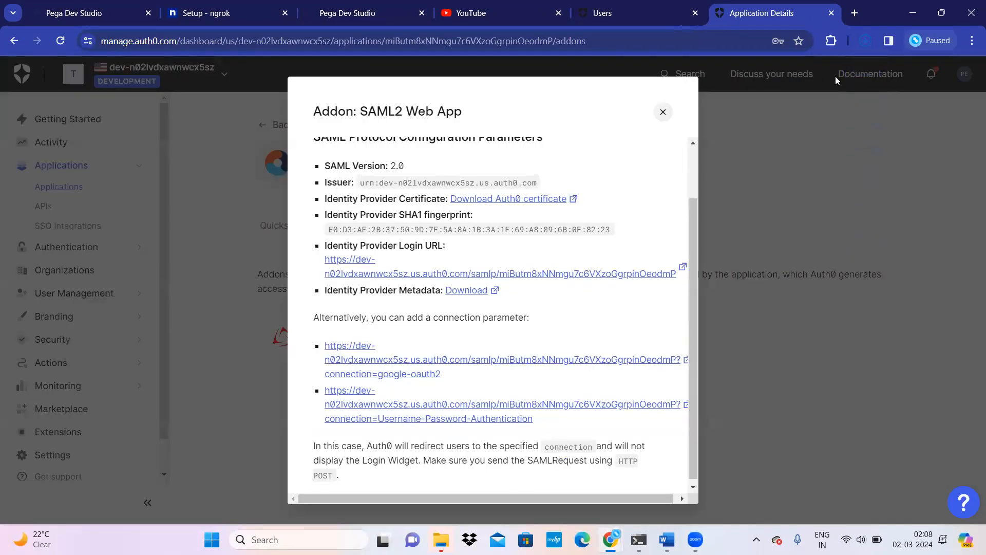
scroll(452, 339, up, 2)
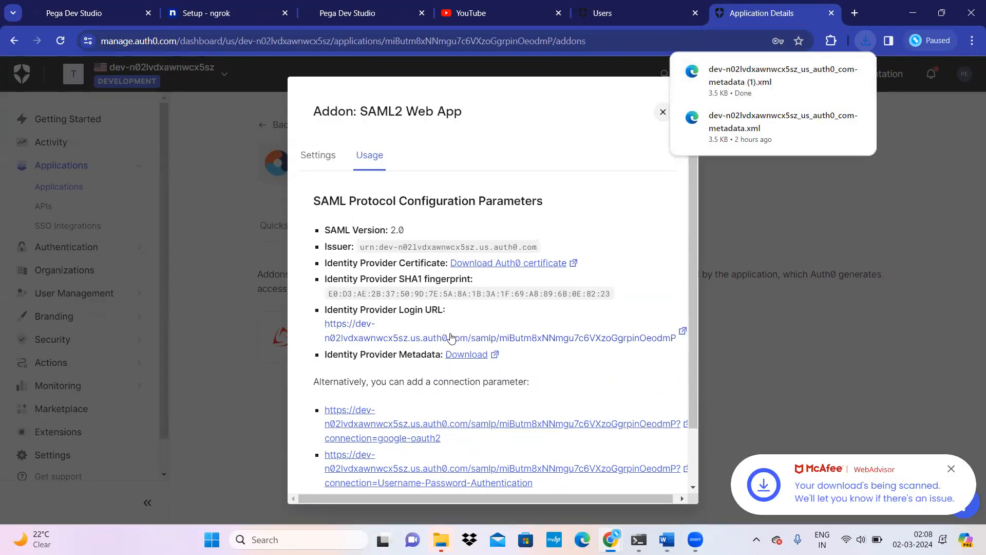
Step: Save the SAML2 addon settings with the new callback URL
click(310, 156)
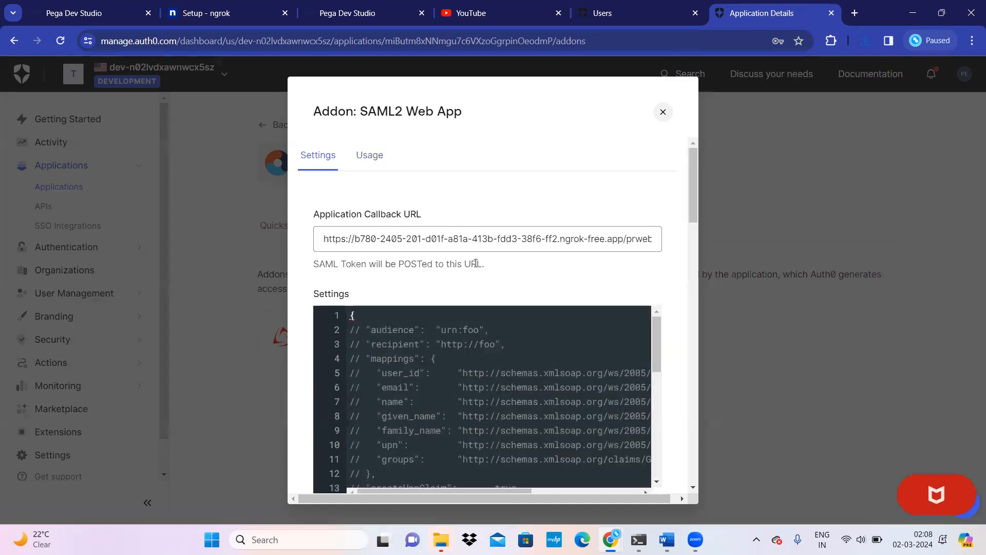
scroll(511, 300, down, 3)
scroll(530, 379, down, 12)
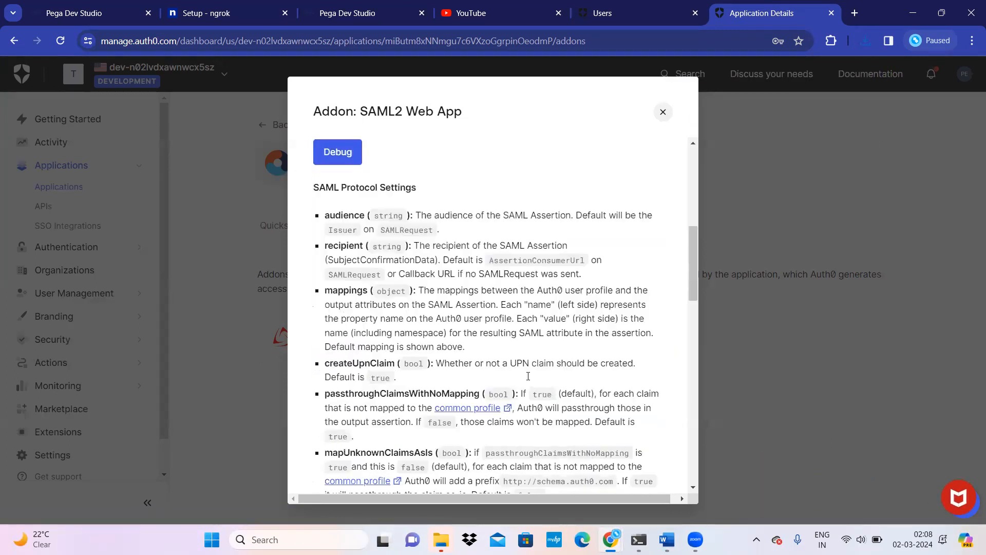
click(566, 458)
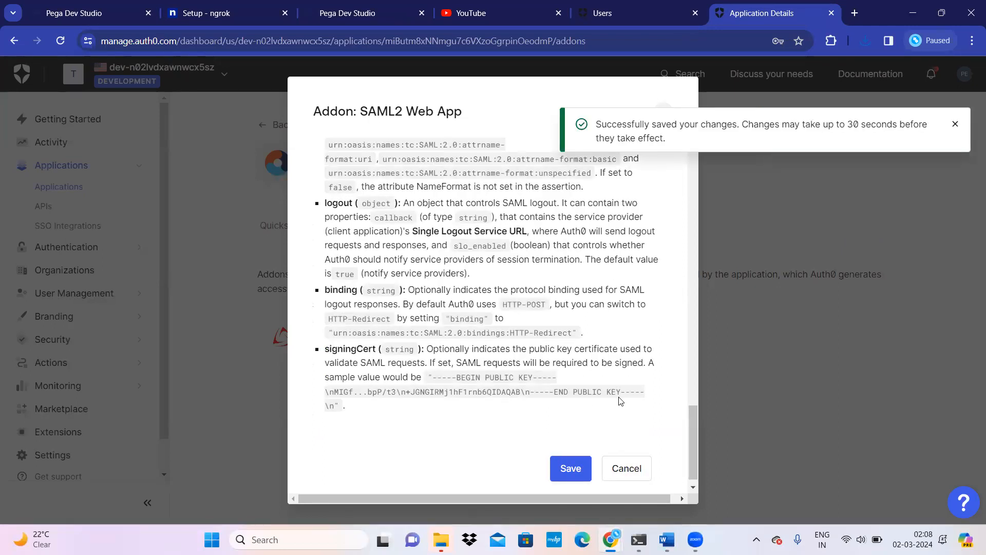
scroll(476, 400, up, 5)
scroll(477, 401, up, 15)
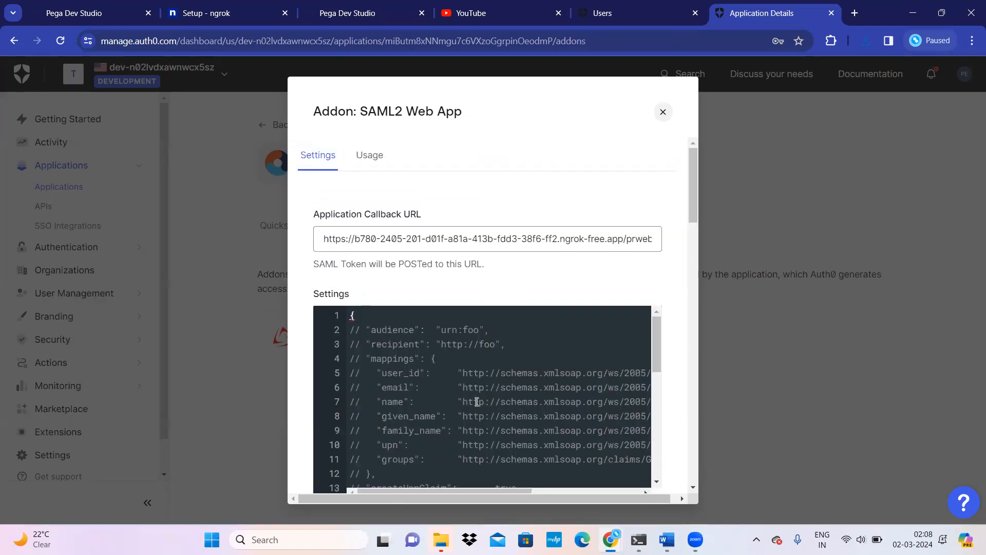
scroll(560, 336, down, 5)
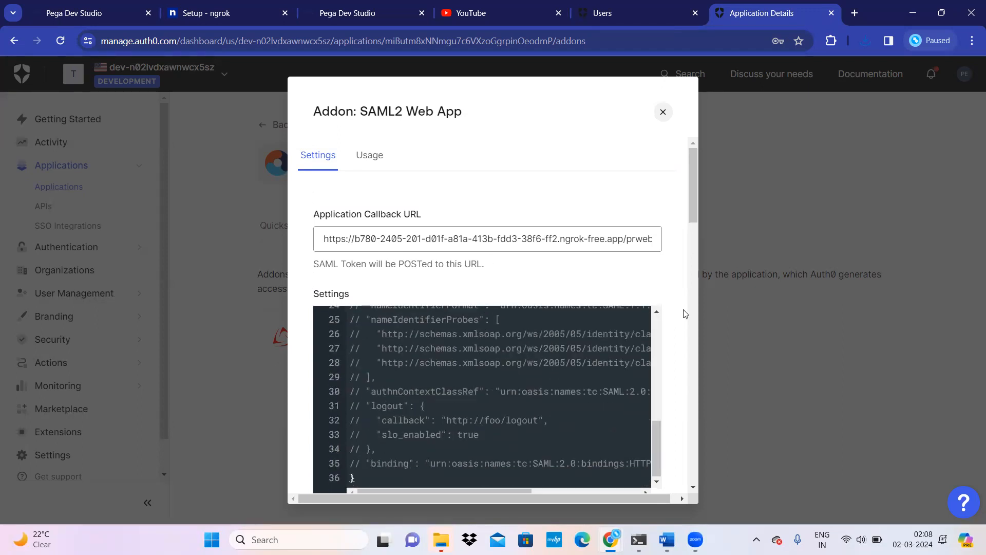
scroll(678, 318, down, 10)
scroll(654, 349, down, 10)
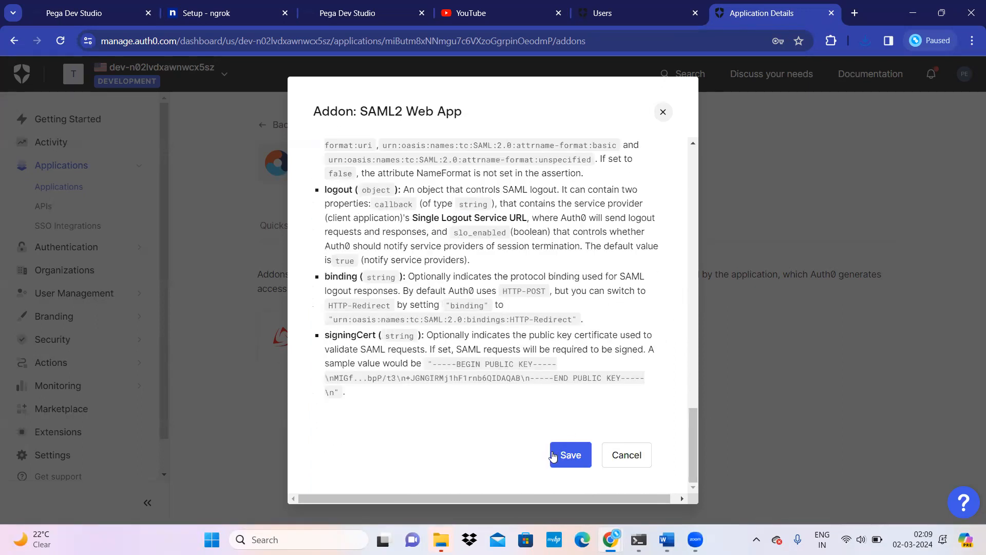
click(77, 12)
scroll(277, 411, up, 10)
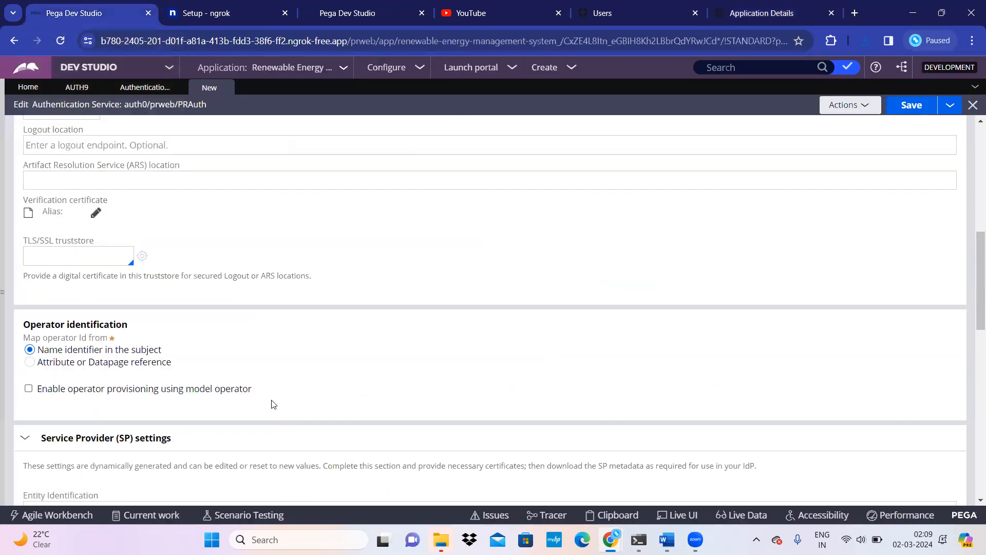
scroll(265, 372, down, 6)
scroll(267, 371, up, 5)
scroll(271, 369, down, 5)
scroll(272, 370, up, 5)
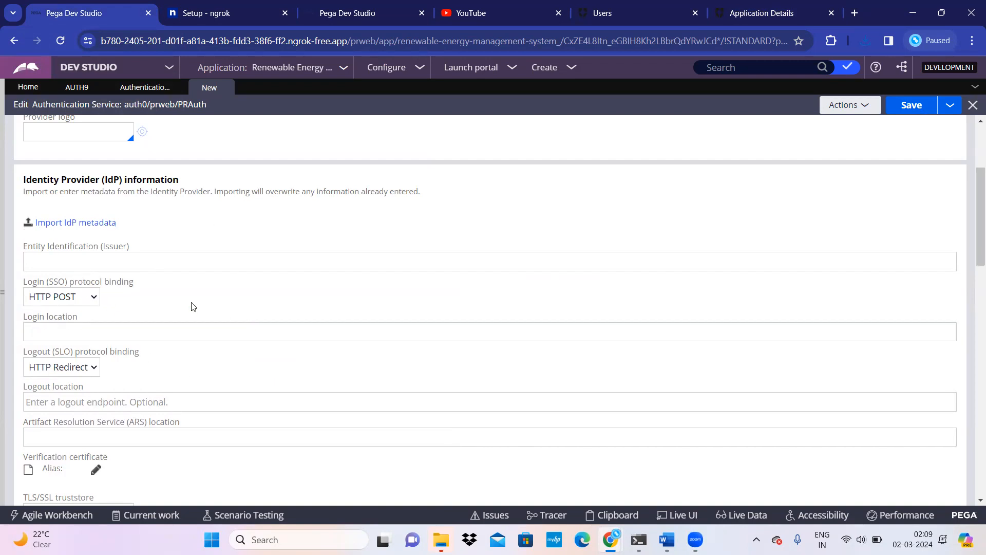
click(188, 265)
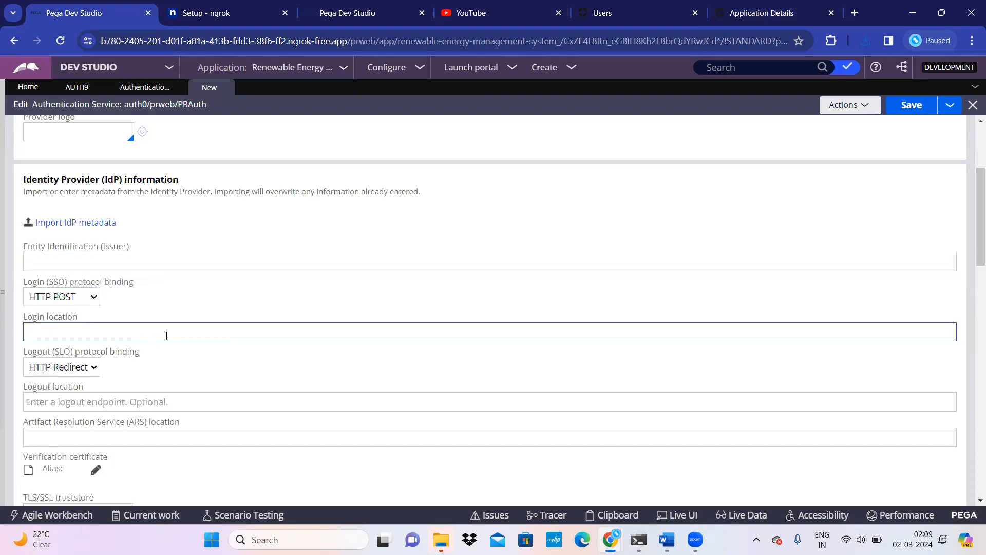
scroll(175, 342, down, 10)
triple_click(154, 353)
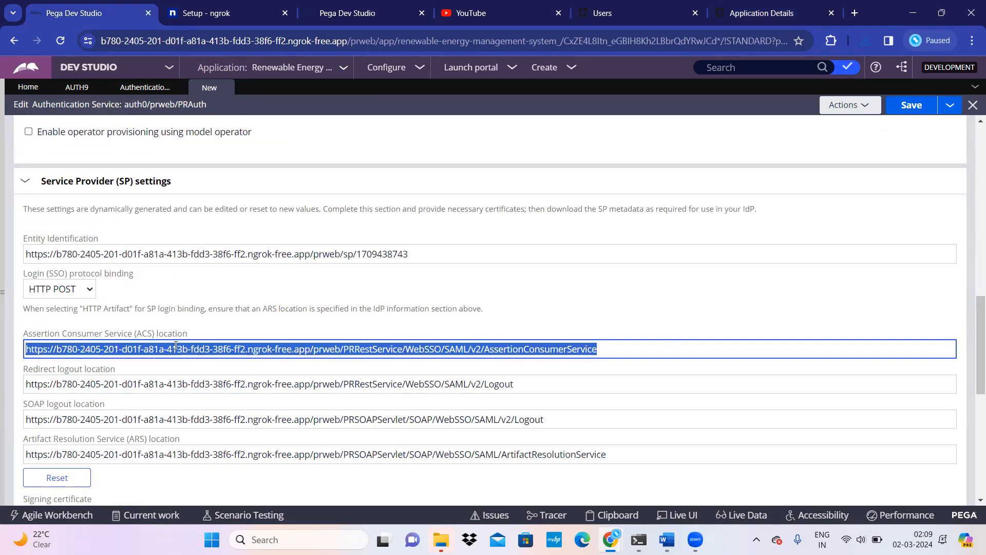
scroll(284, 365, up, 8)
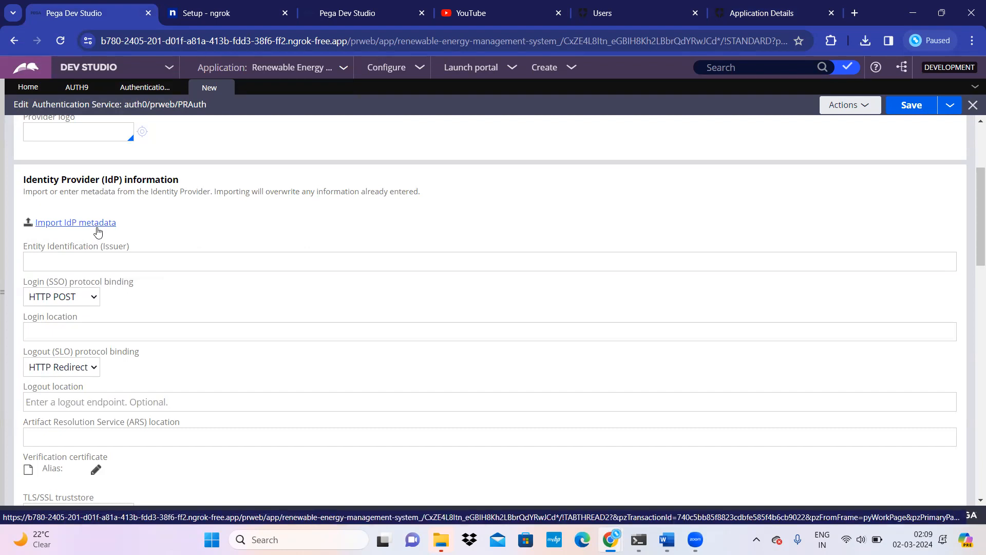
scroll(154, 354, down, 5)
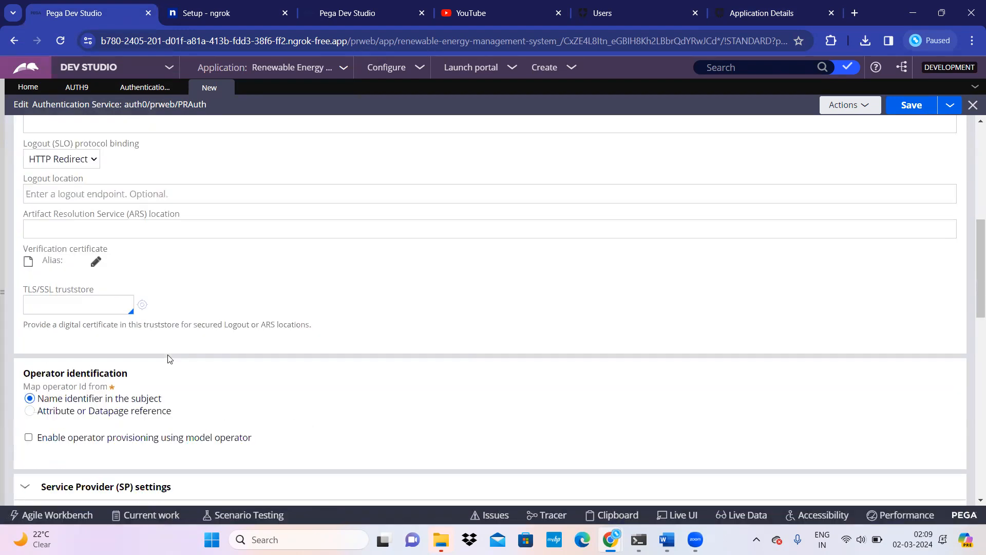
scroll(129, 376, up, 3)
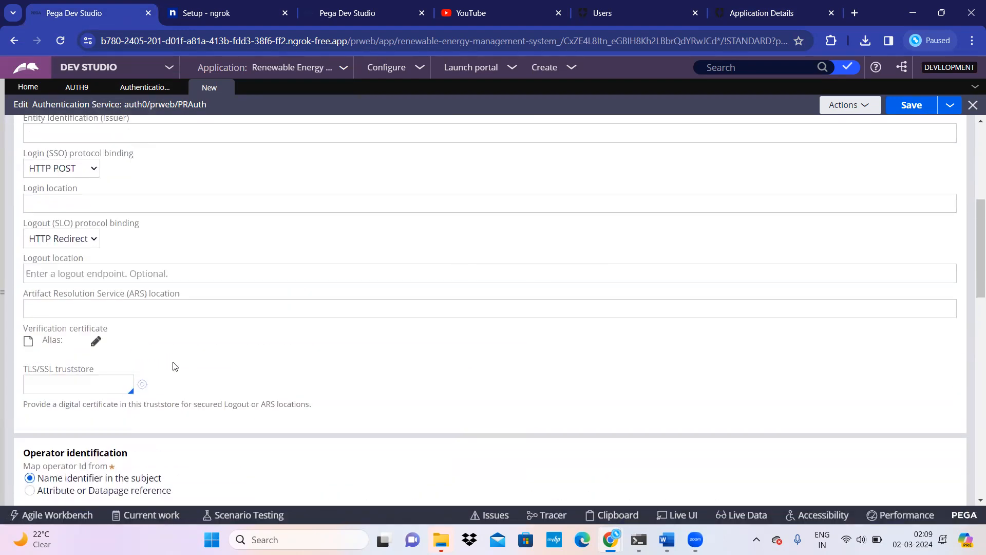
scroll(179, 399, up, 3)
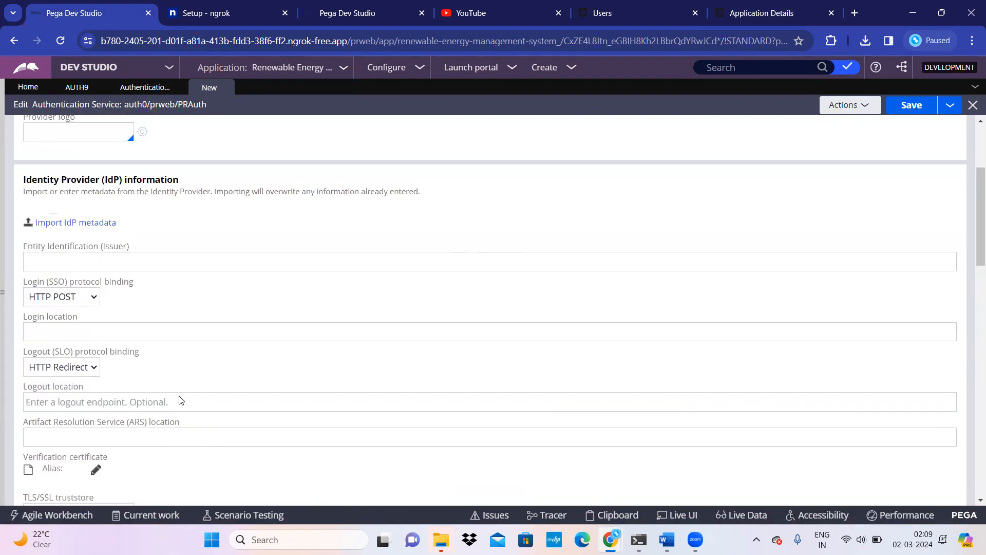
Step: Import the downloaded Auth0 metadata XML file to fill the IdP settings
click(92, 226)
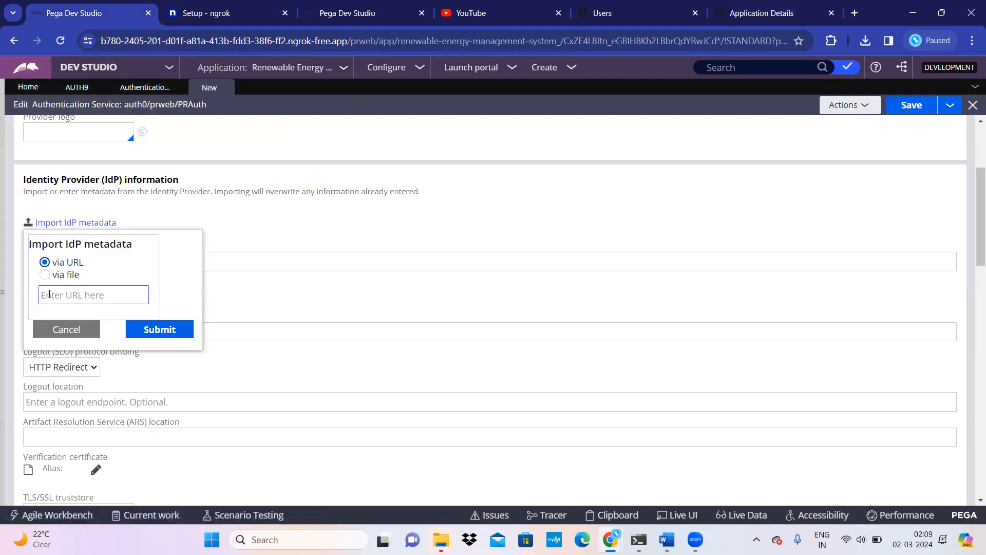
click(45, 275)
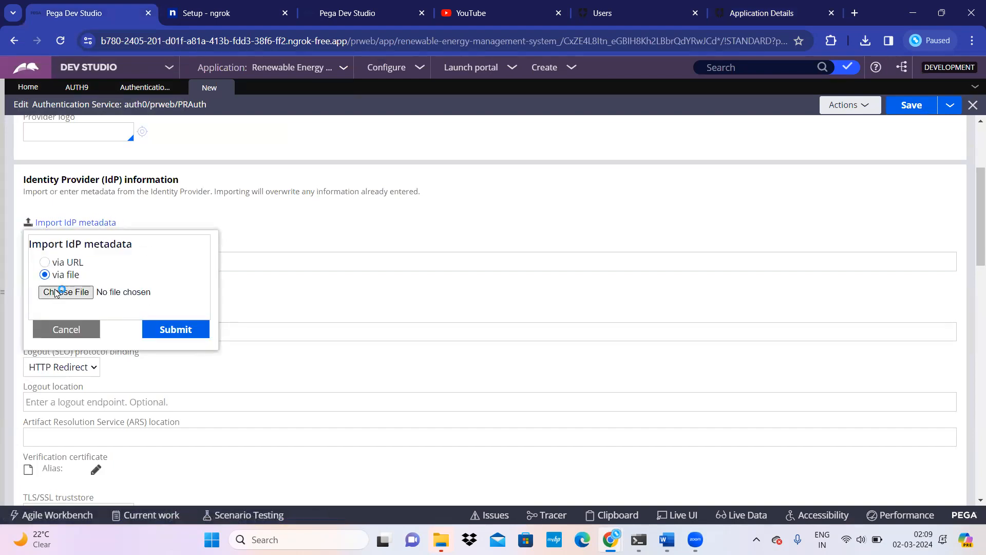
click(56, 293)
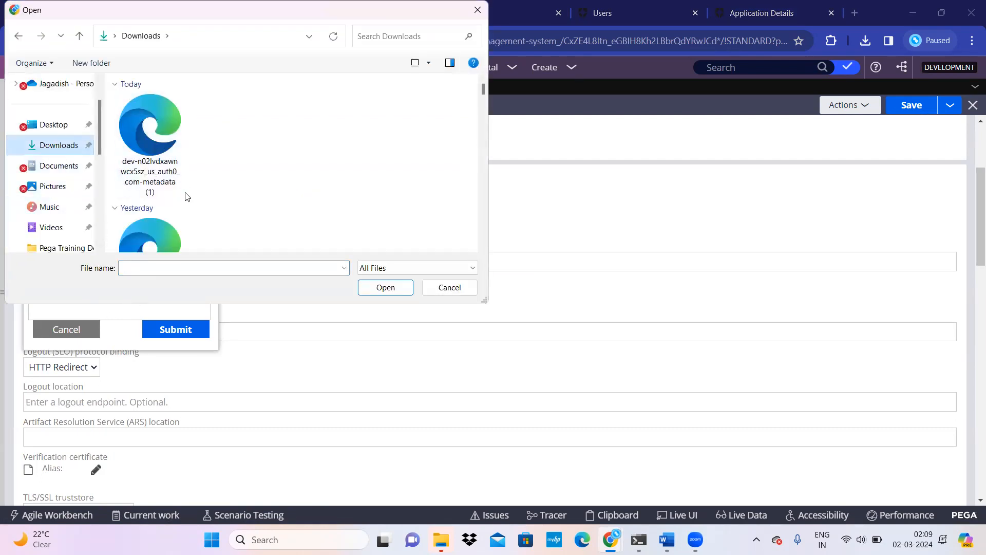
click(165, 130)
click(387, 288)
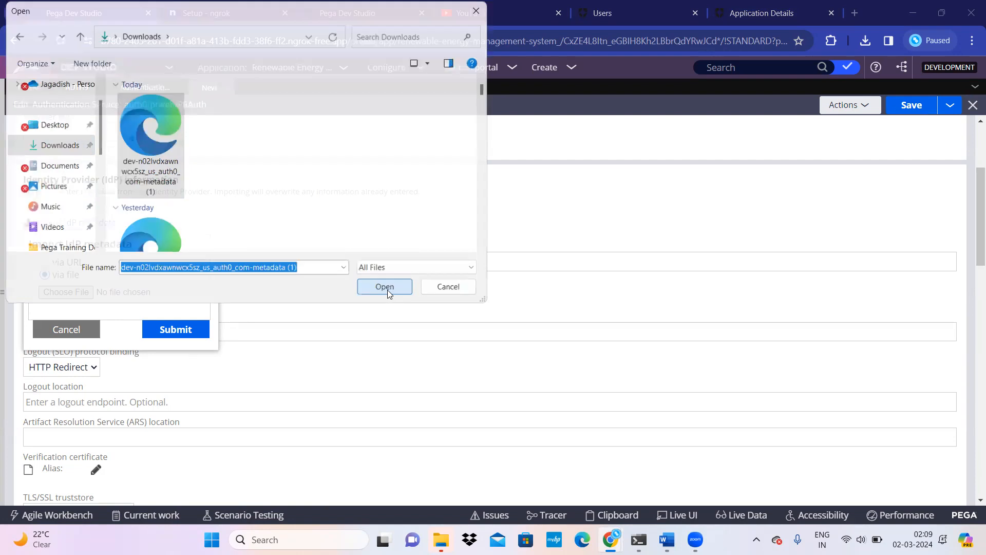
click(177, 333)
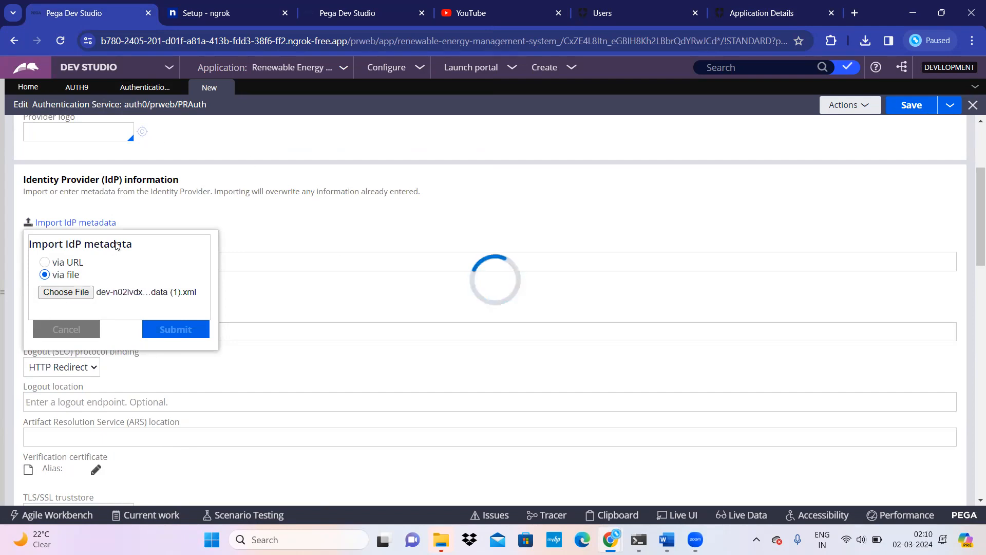
Step: Confirm the auth0IDPCertStore verification certificate store and alias
scroll(199, 352, down, 1)
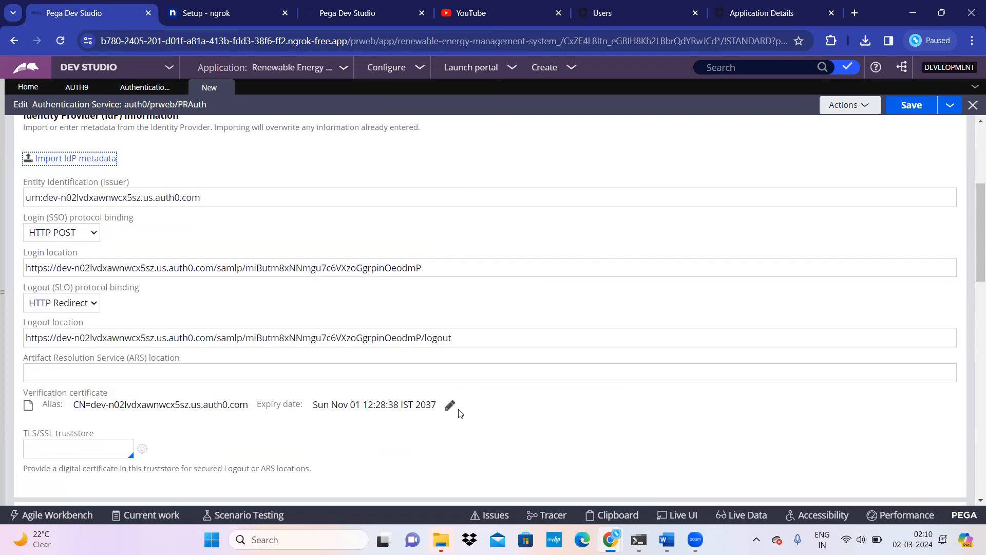
click(451, 405)
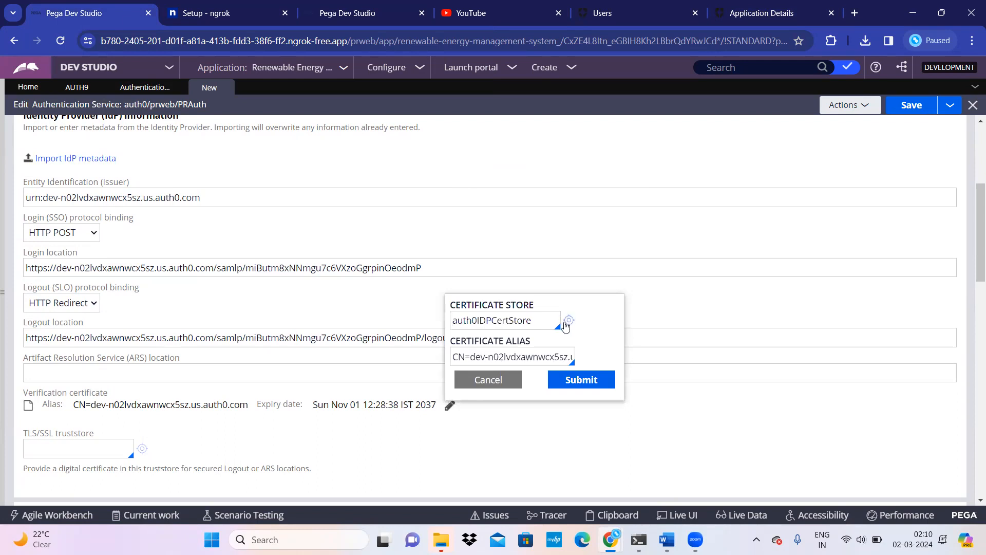
click(567, 321)
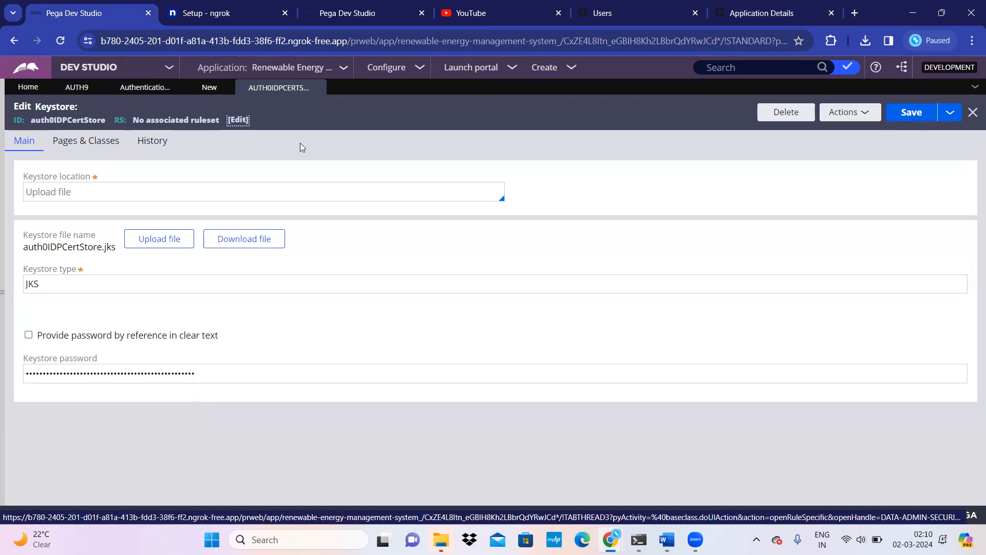
click(317, 88)
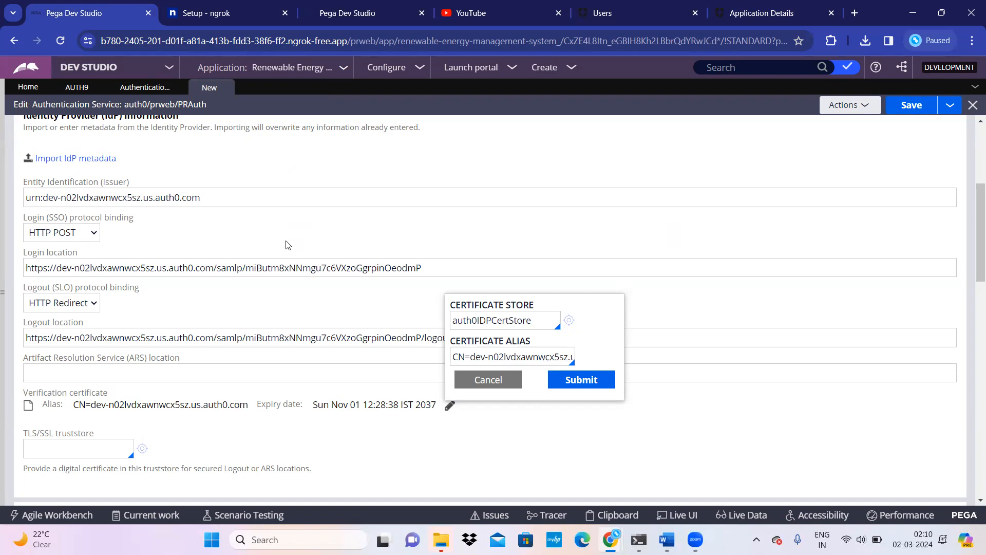
click(591, 381)
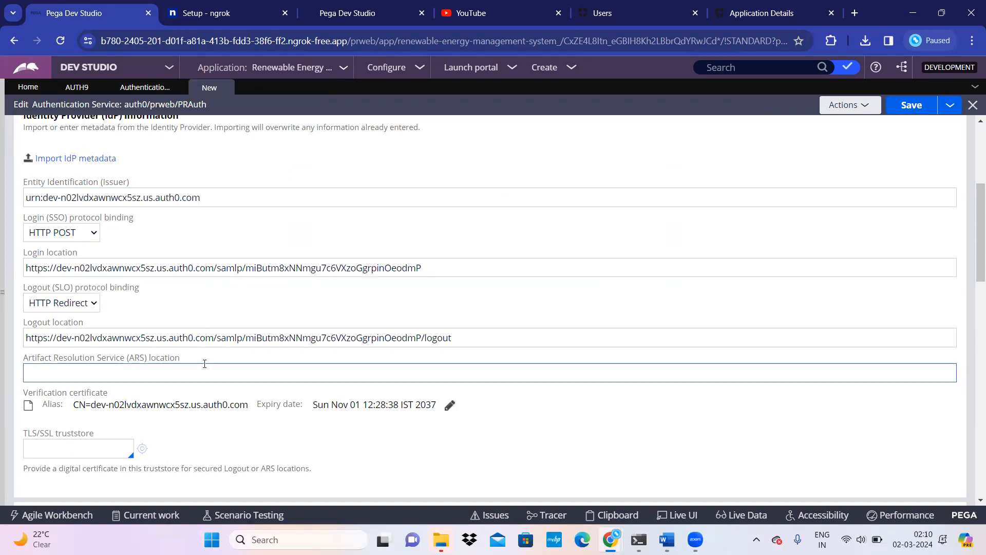
Step: Enable operator provisioning and type the model operator ID
scroll(252, 370, down, 6)
scroll(282, 402, down, 3)
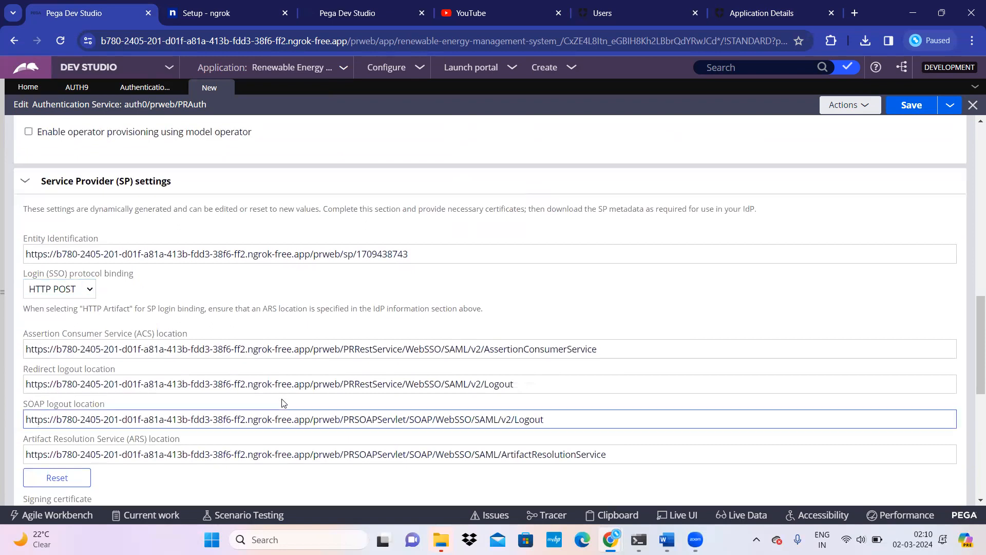
scroll(281, 402, up, 6)
scroll(282, 403, down, 4)
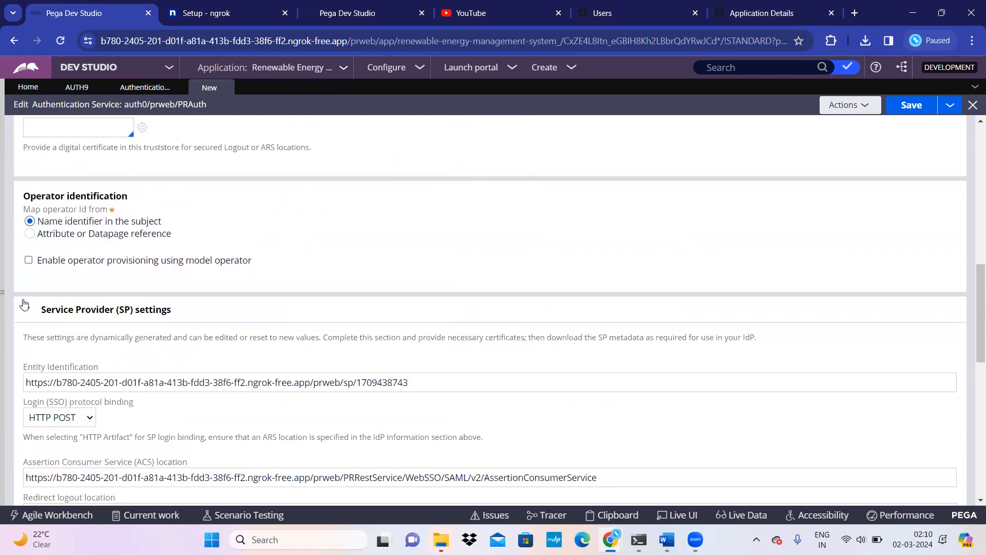
click(28, 260)
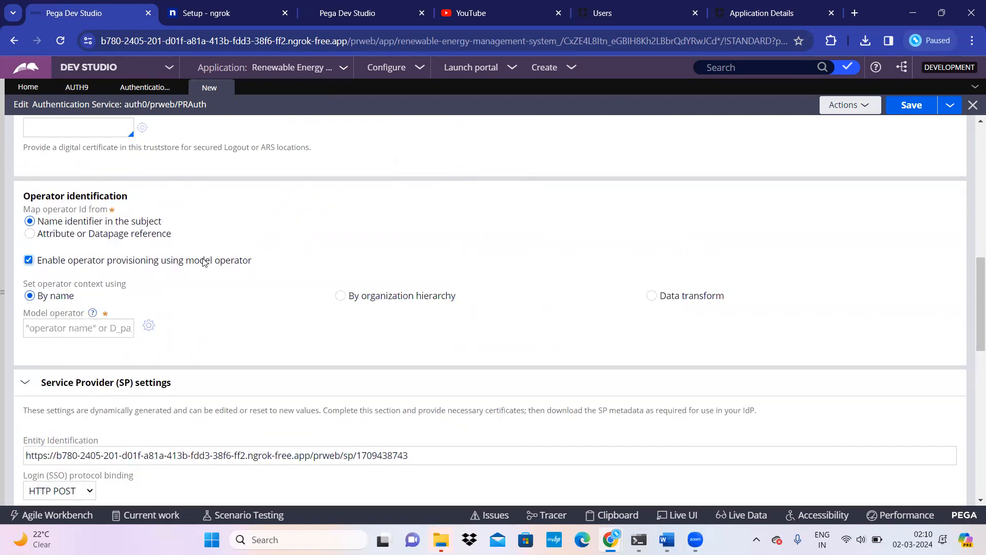
click(77, 331)
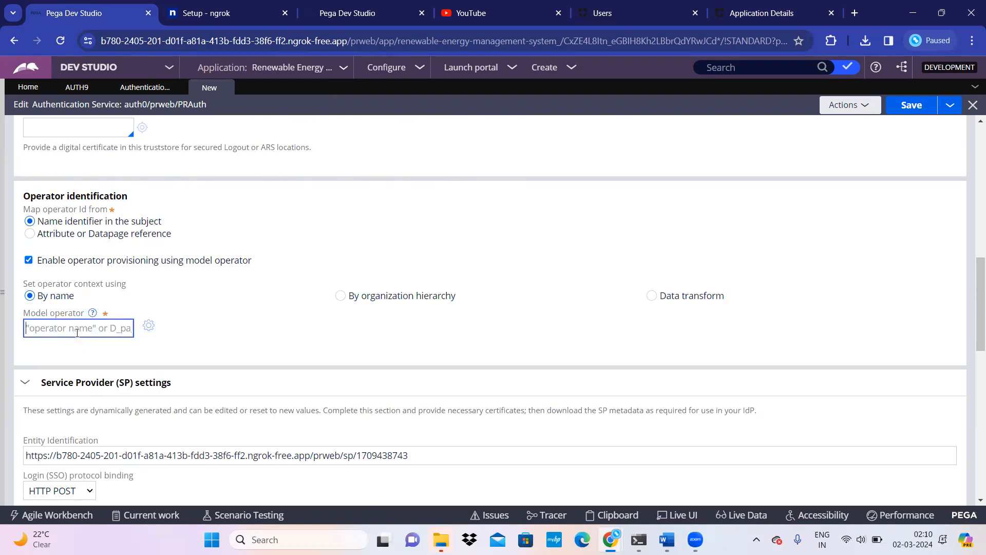
text("CJ@PEGAPRO)
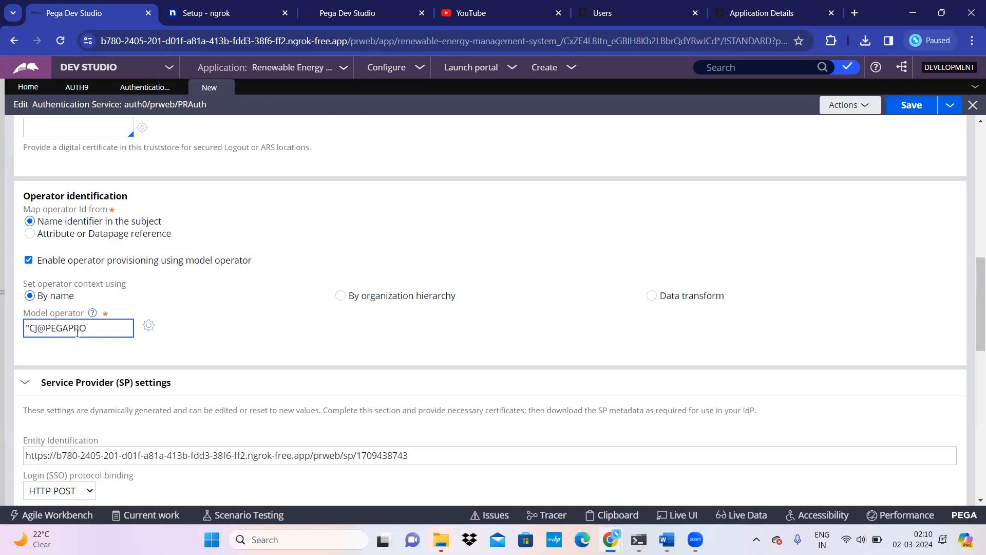
Step: Confirm the model operator exists via the header search, then save the auth0 service
drag(33, 329, 86, 329)
key(ctrl+c)
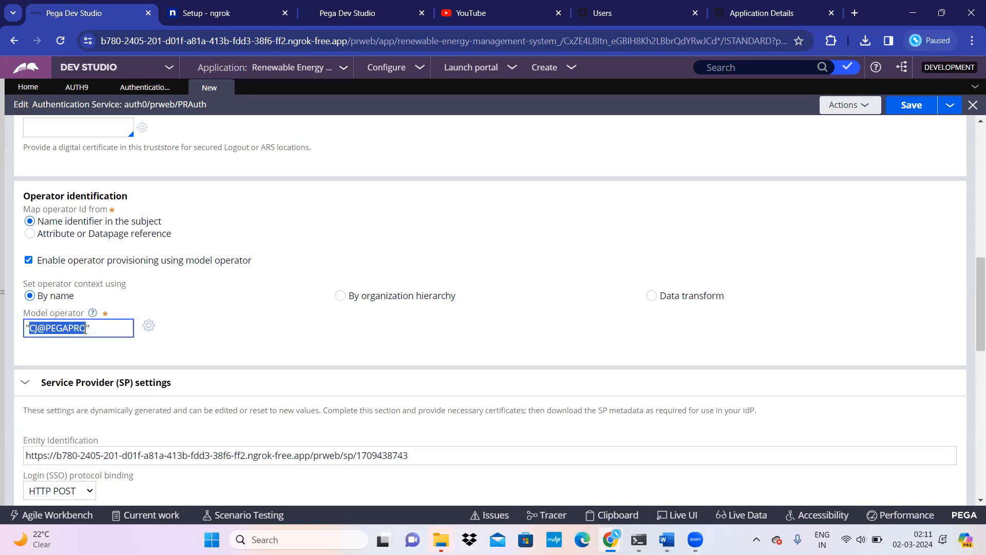
click(715, 68)
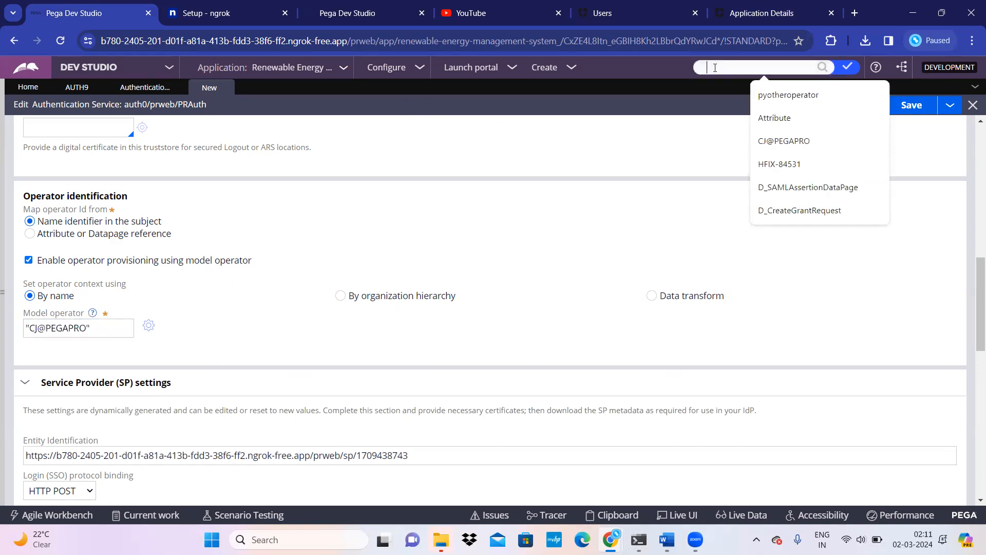
key(ctrl+v)
click(823, 69)
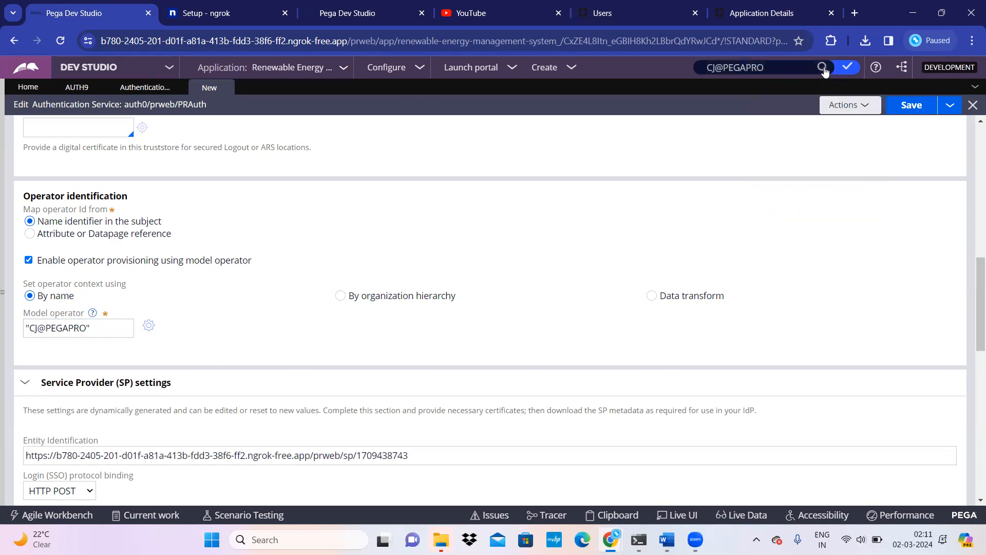
click(822, 68)
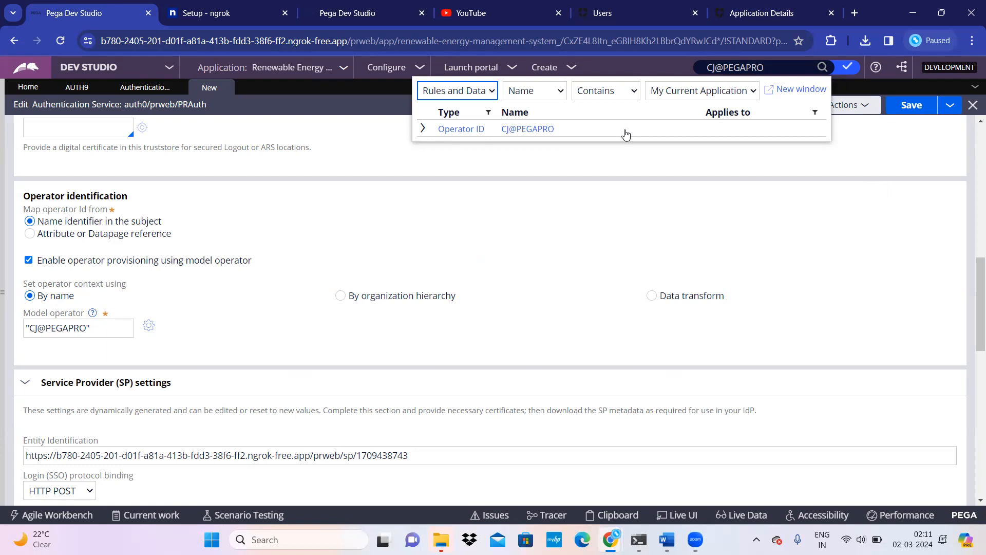
click(522, 251)
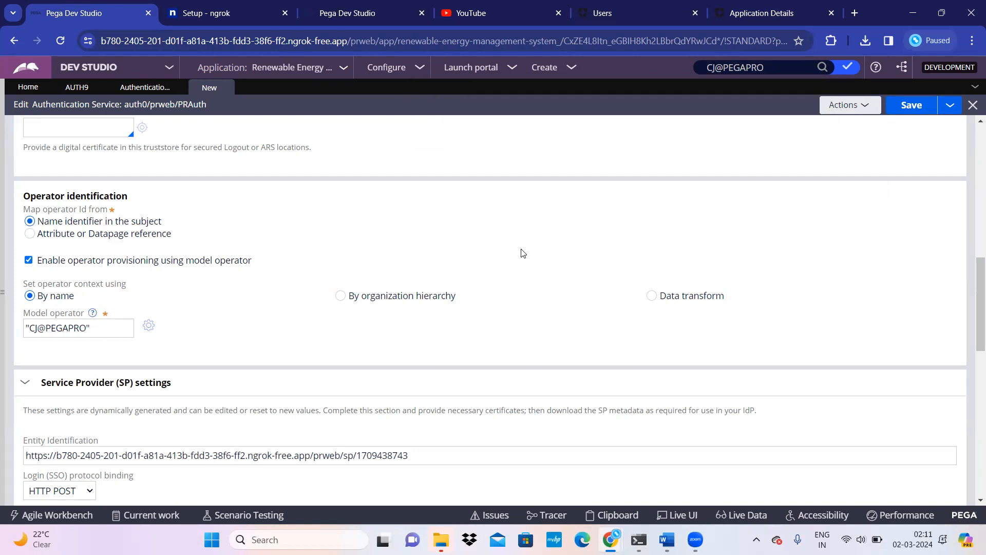
click(911, 105)
click(802, 16)
Step: Save the SAML2 addon settings again and close the addon dialog
click(569, 456)
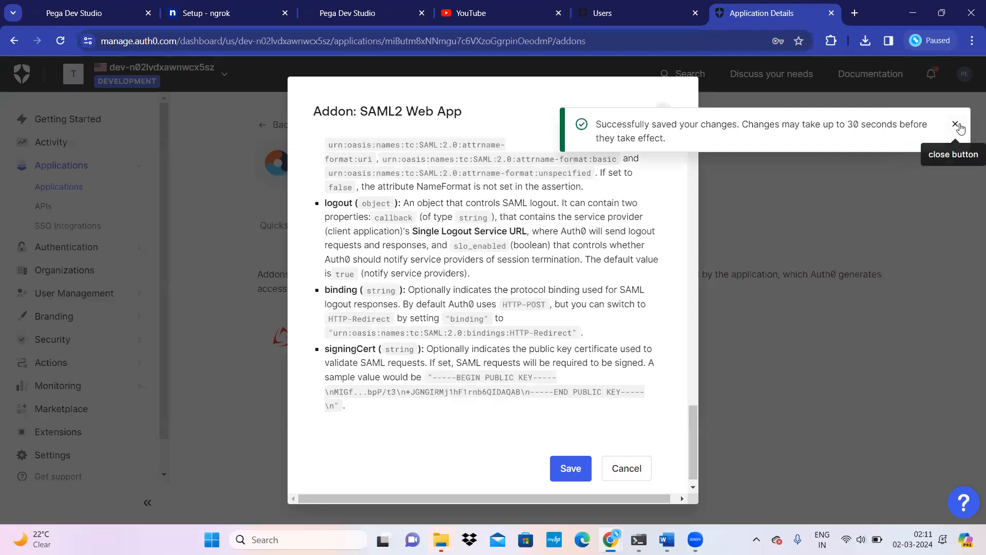
click(959, 130)
click(662, 112)
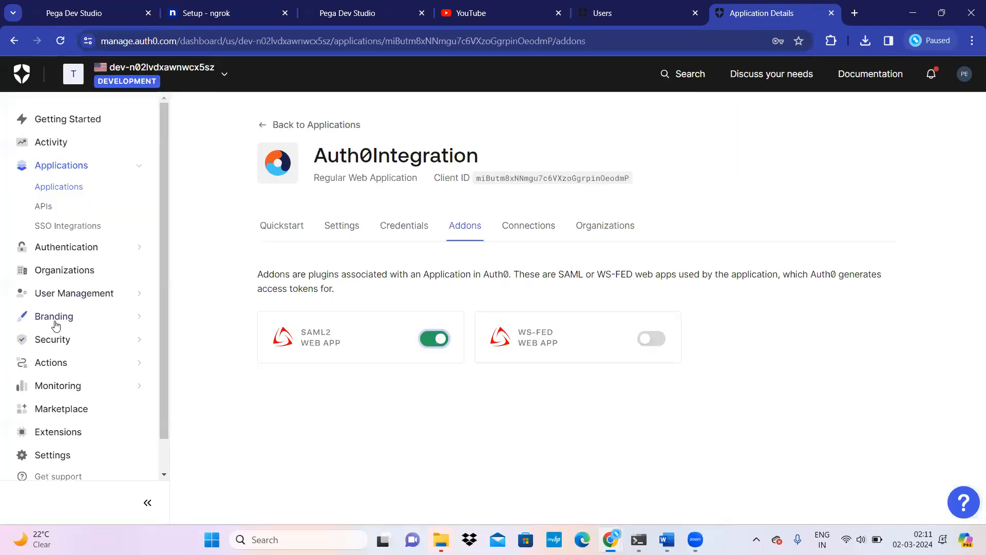
Step: Copy the user's e-mail address from User Management > Users
click(88, 291)
click(45, 256)
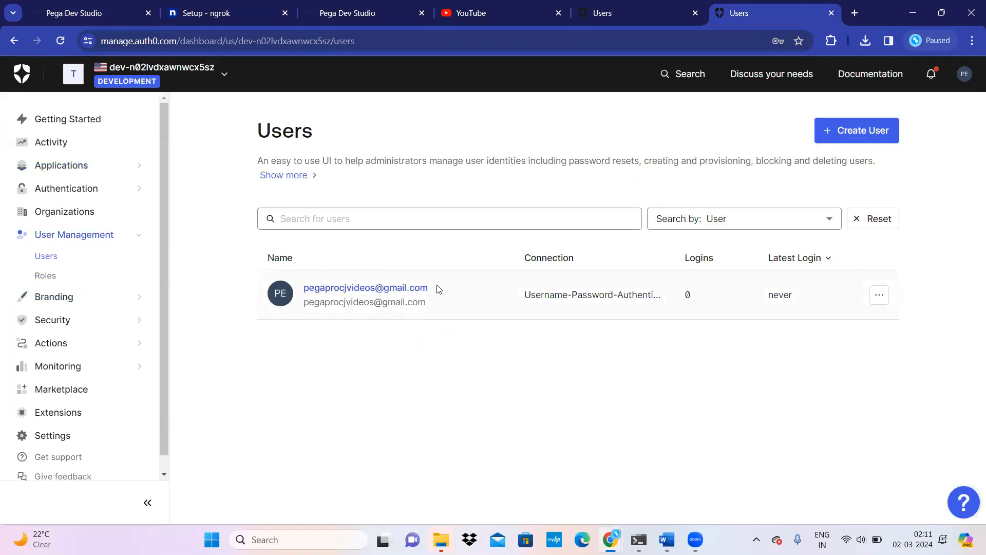
drag(434, 290, 303, 291)
key(ctrl+c)
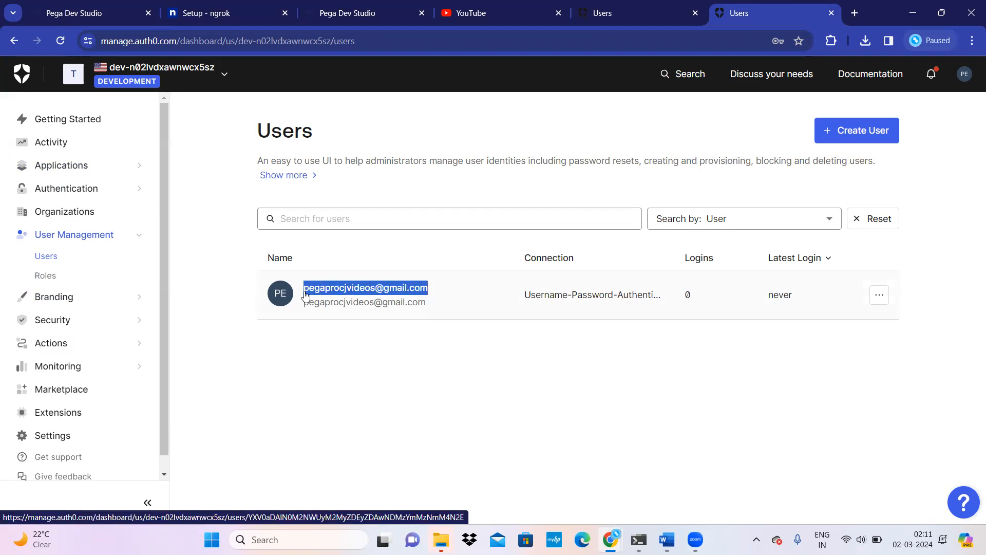
click(88, 13)
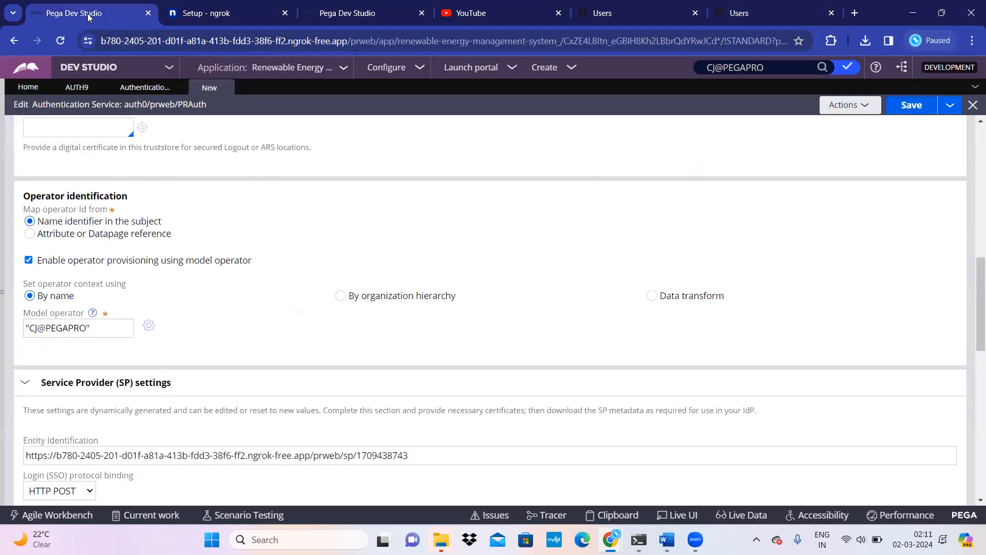
Step: Search the application for the pasted user e-mail, which returns no results
click(739, 64)
key(ctrl+a)
key(ctrl+v)
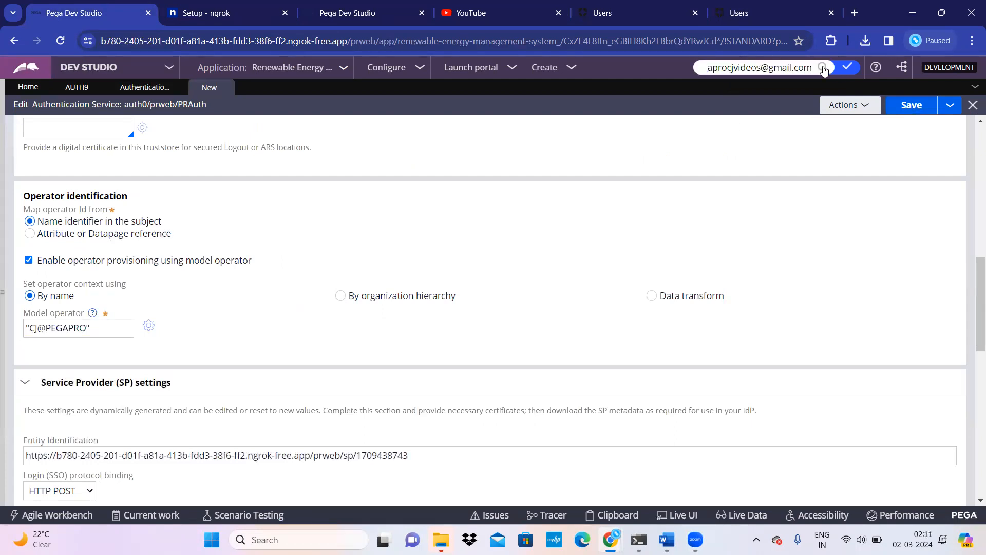
click(822, 67)
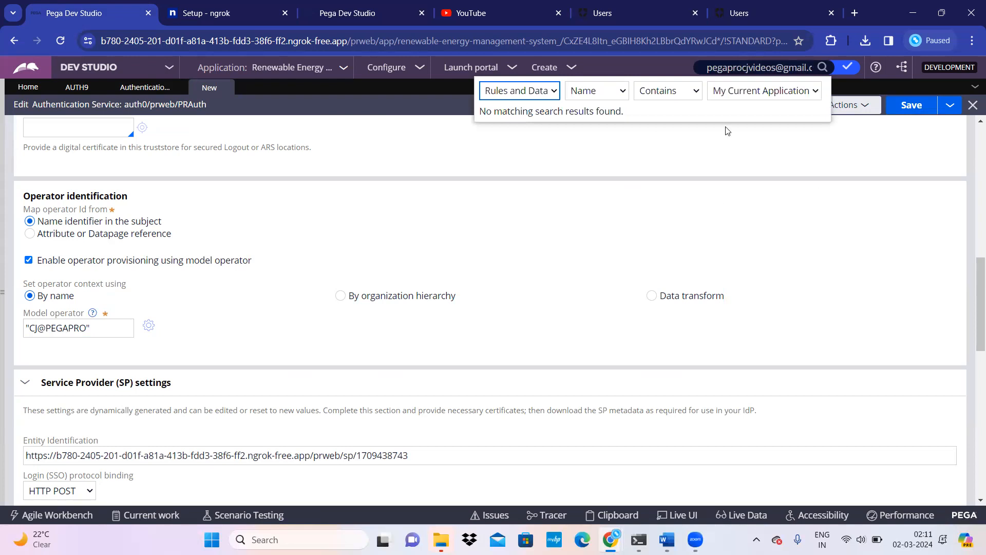
click(645, 201)
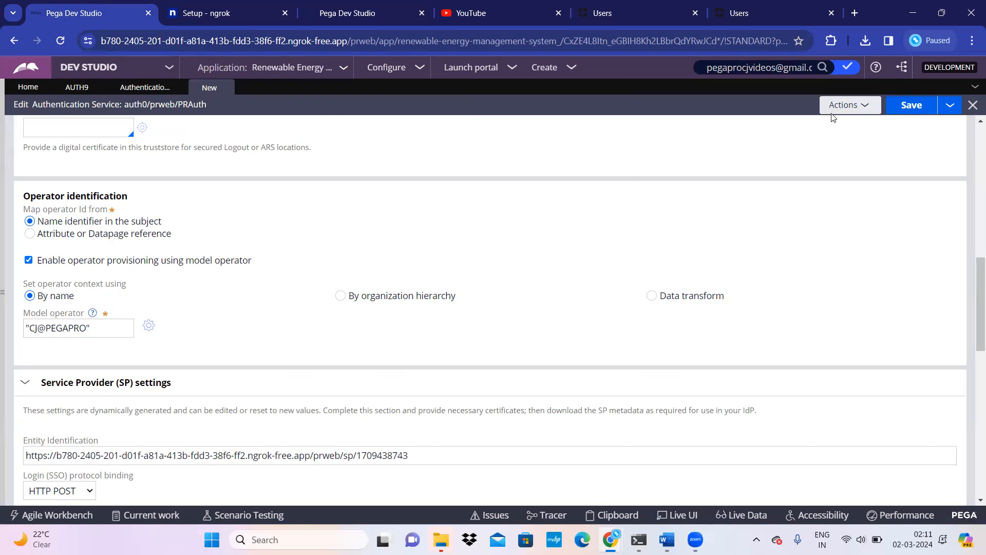
Step: Select the searched e-mail text and the PEGAPRO part of the Model operator value
click(106, 327)
triple_click(760, 67)
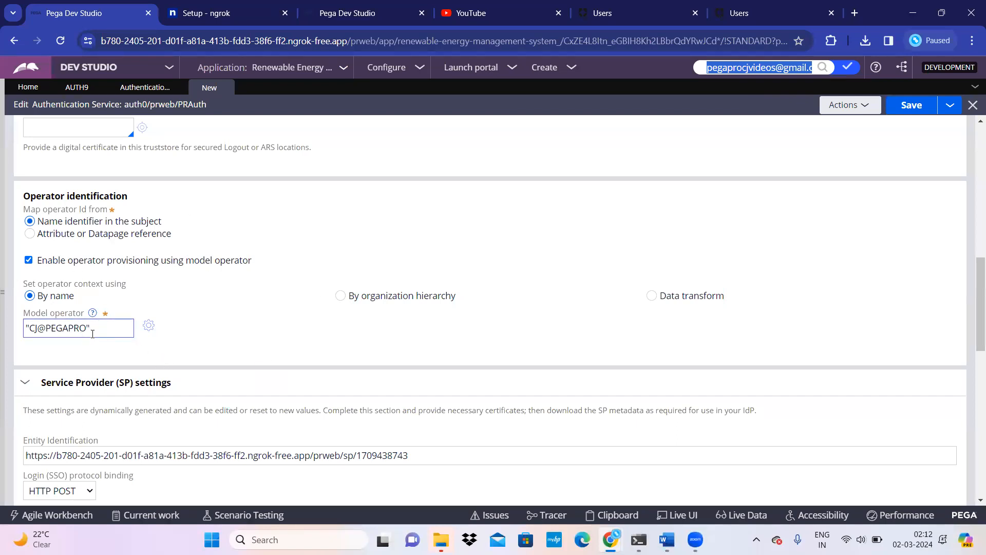
double_click(70, 329)
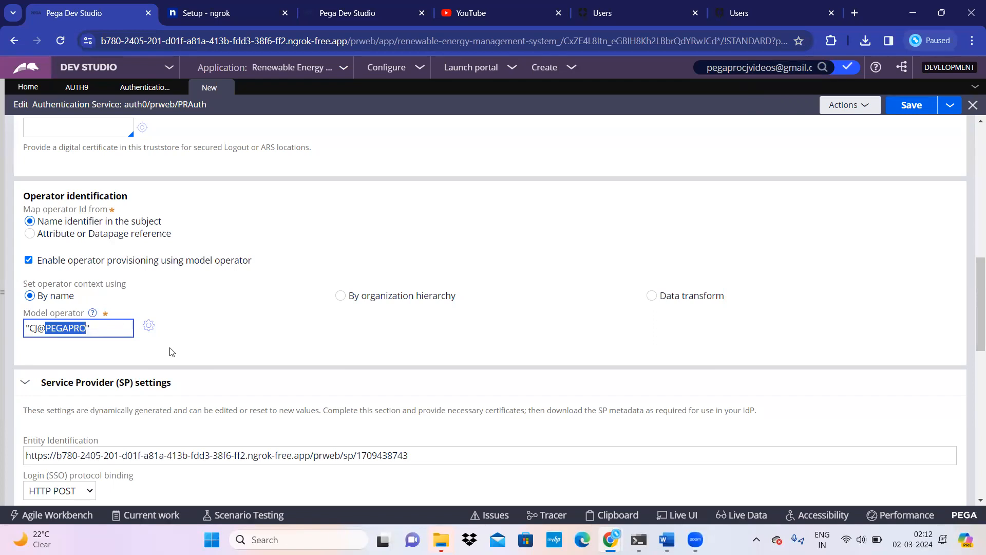
Step: Check the Auth0 issuer, login and logout locations on the SAML 2.0 form, then save the auth0 service
scroll(171, 349, up, 5)
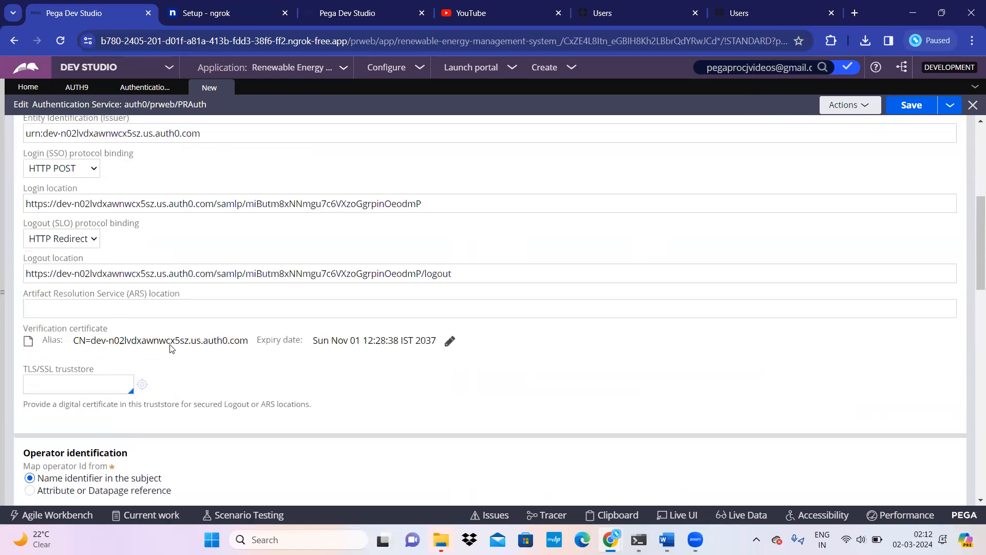
scroll(171, 345, up, 5)
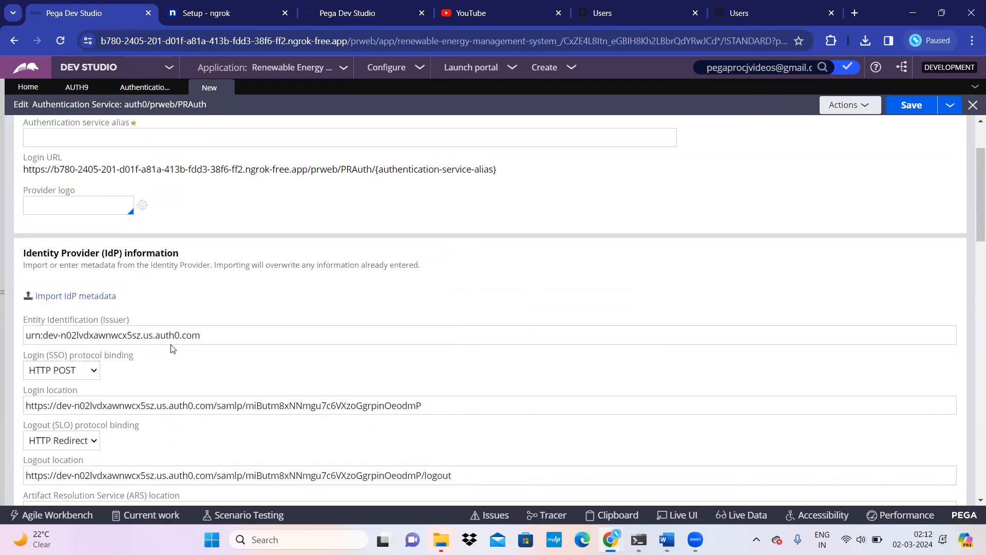
scroll(171, 348, down, 10)
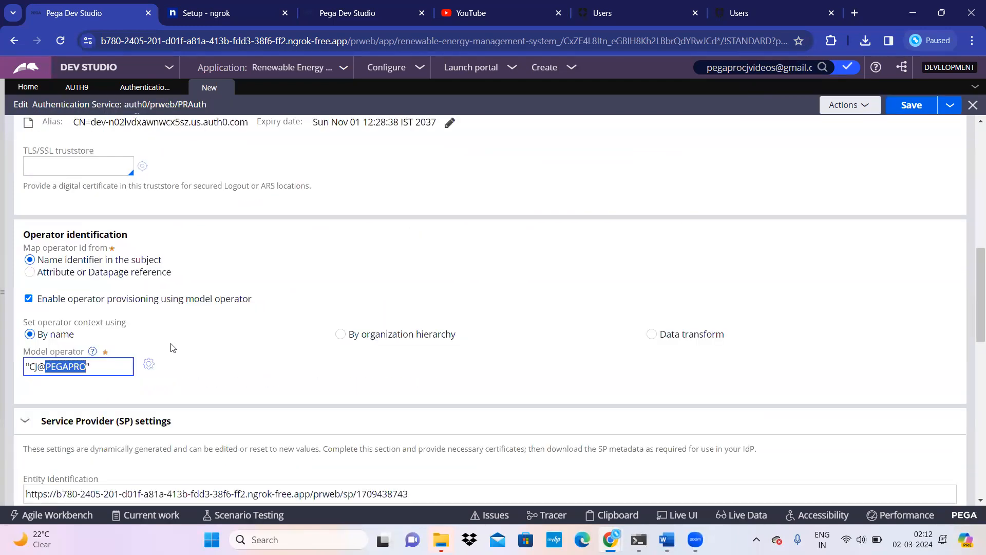
scroll(171, 348, down, 3)
scroll(171, 347, down, 10)
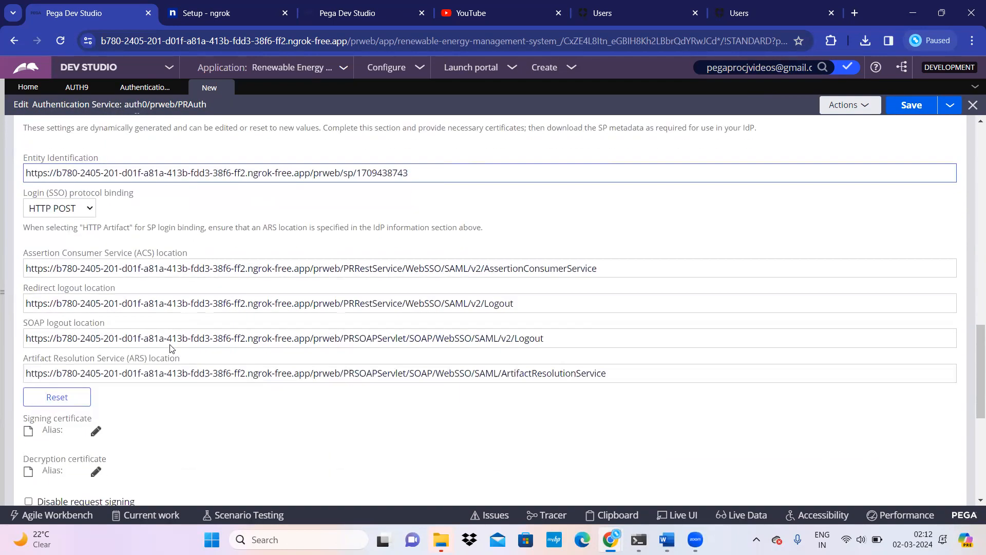
scroll(157, 350, down, 2)
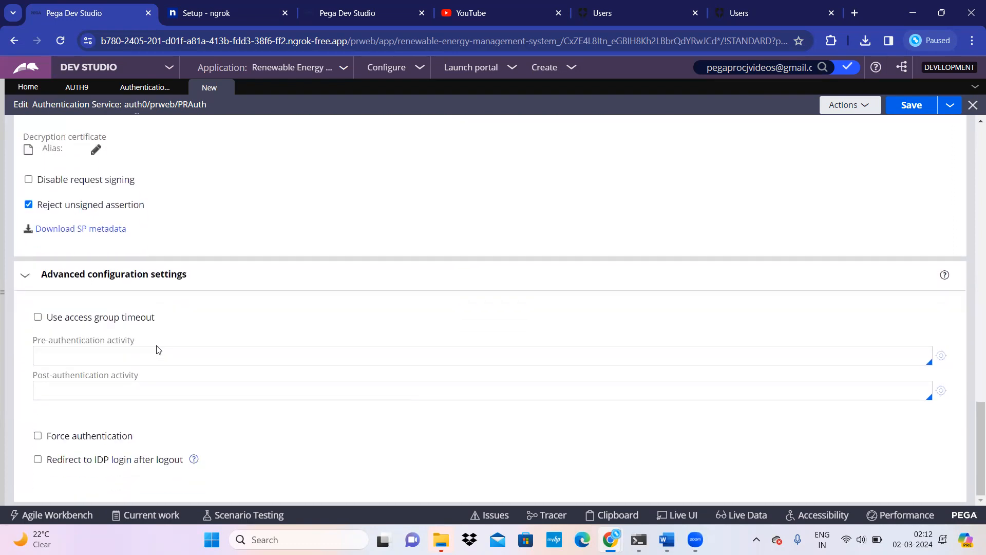
scroll(157, 346, up, 4)
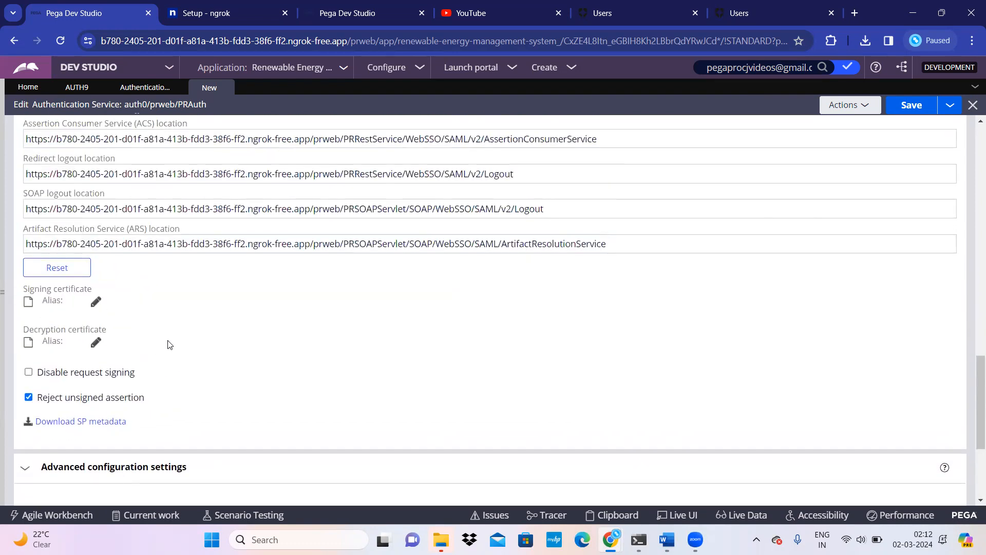
scroll(171, 345, up, 6)
scroll(171, 344, up, 4)
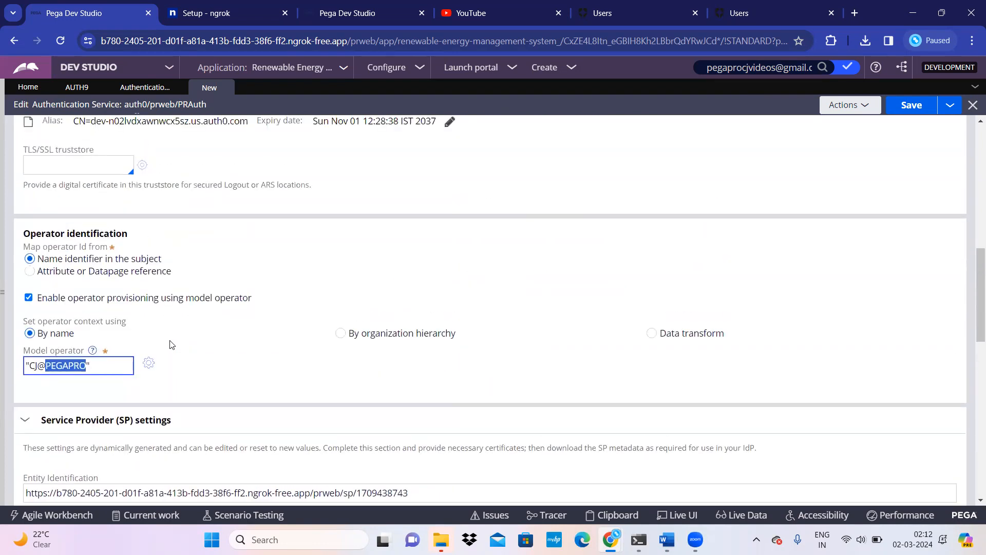
scroll(198, 331, up, 4)
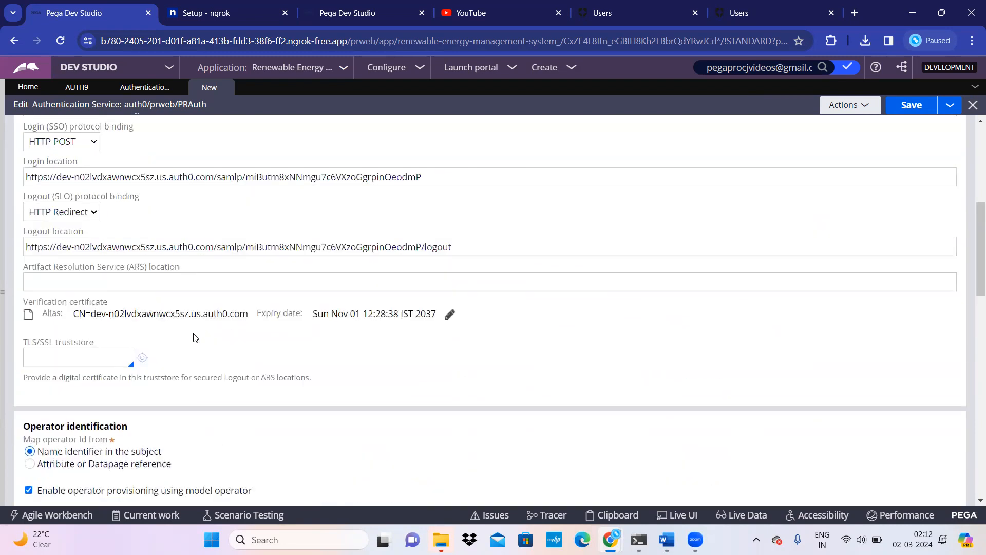
scroll(186, 368, up, 6)
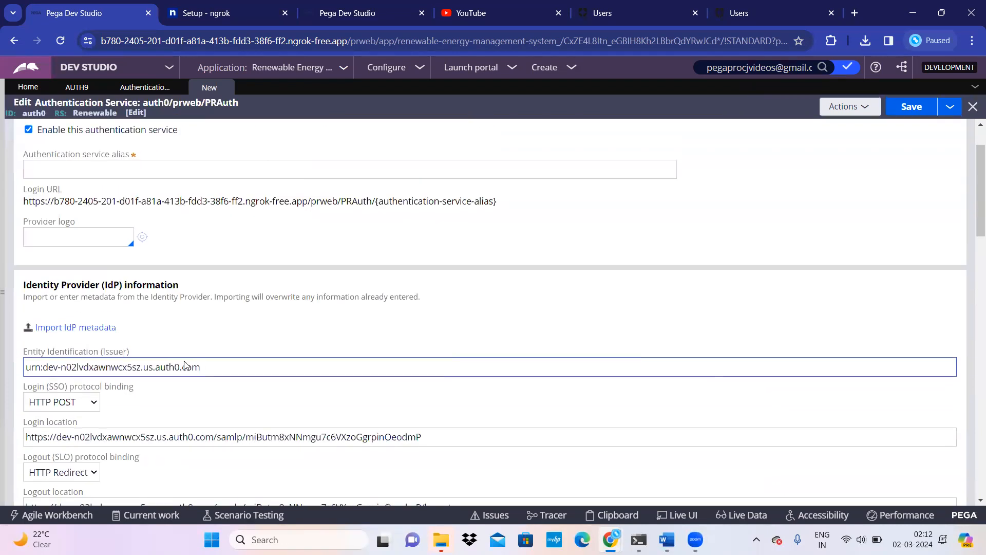
click(907, 112)
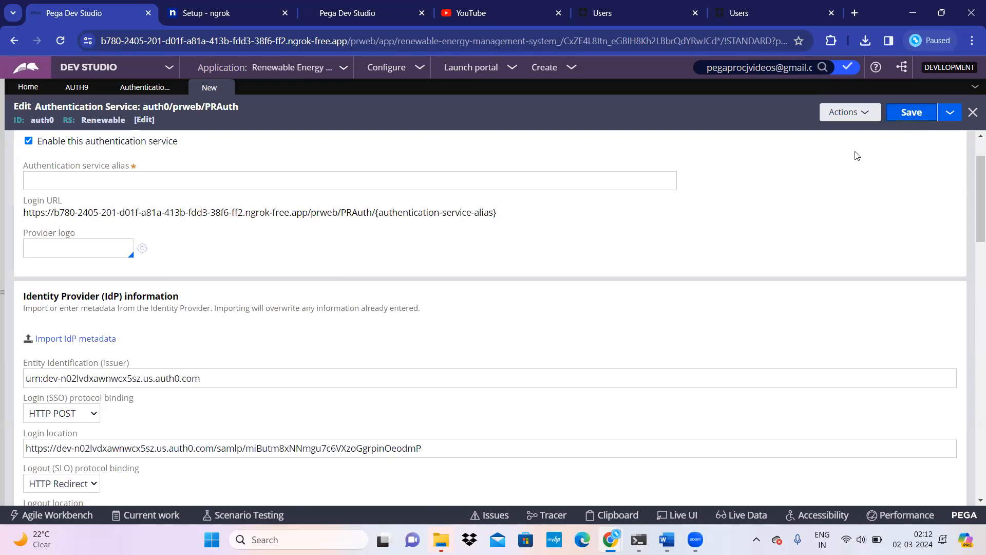
Step: Review the four save errors and the blank Description and Usage fields, then go to Auth0 Users
scroll(137, 243, up, 2)
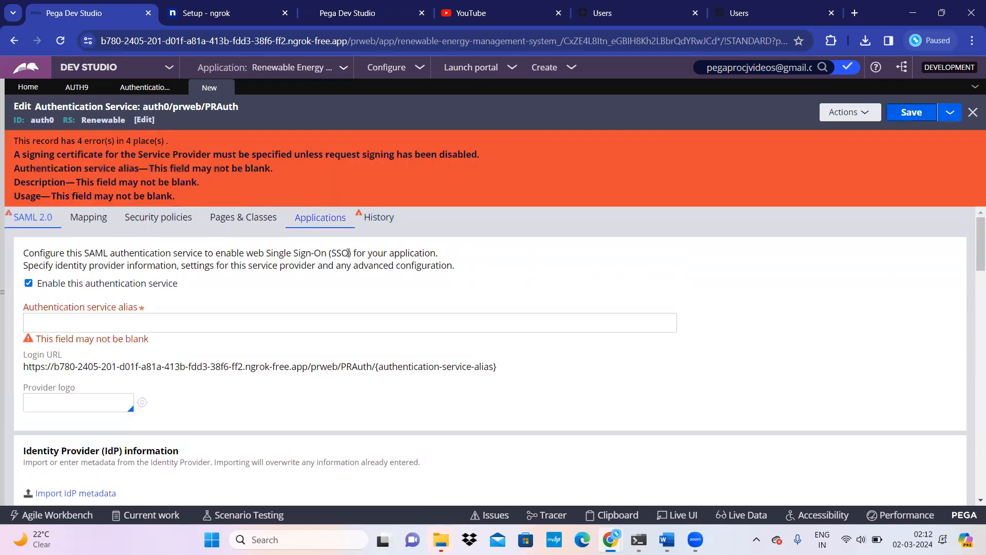
click(379, 218)
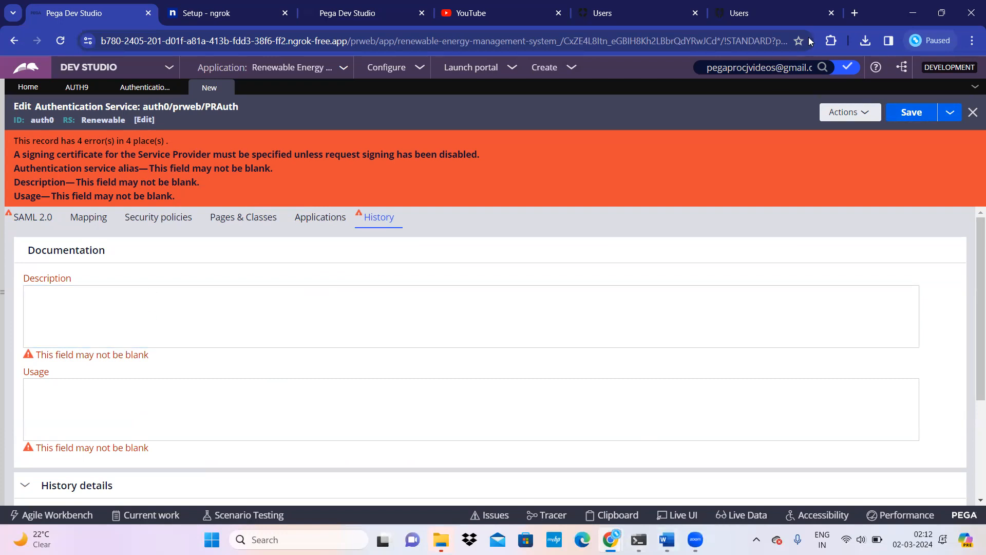
click(813, 15)
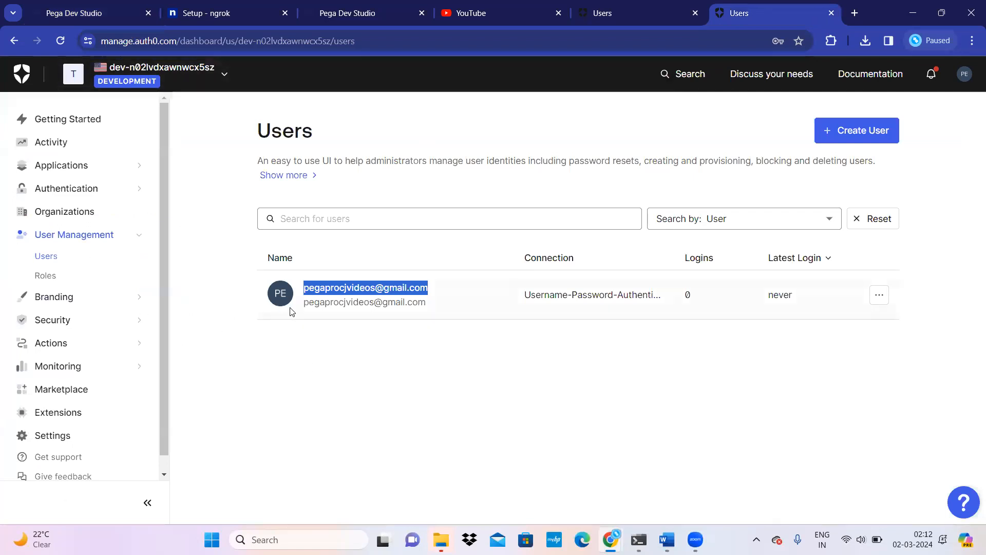
Step: View Auth0's Applications list, then return to the auth0 service's blank Description field
click(137, 169)
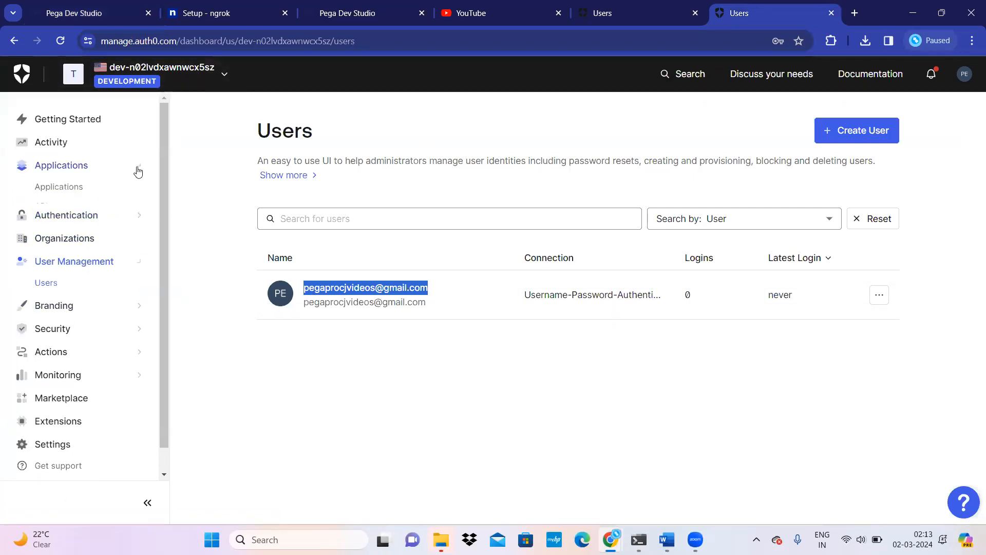
click(78, 189)
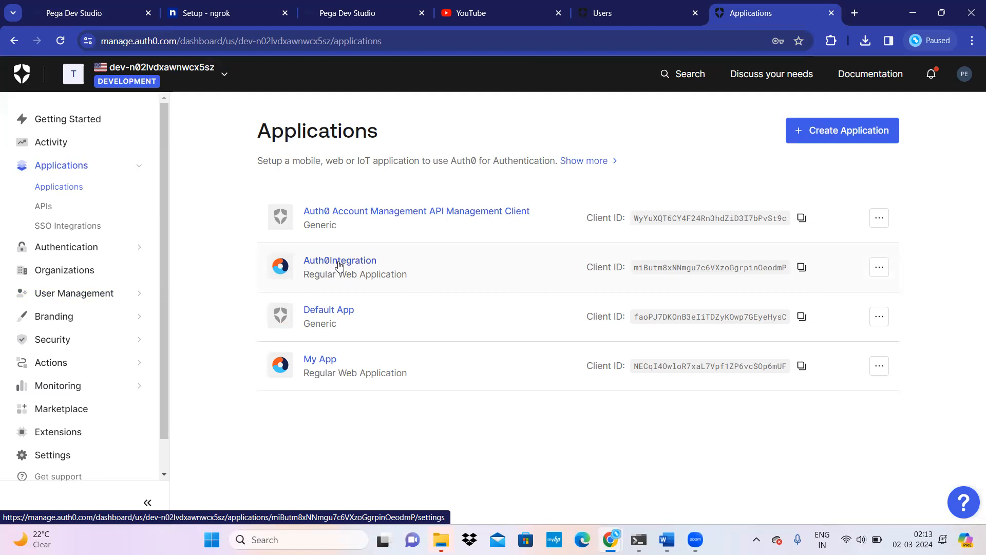
click(75, 13)
click(126, 316)
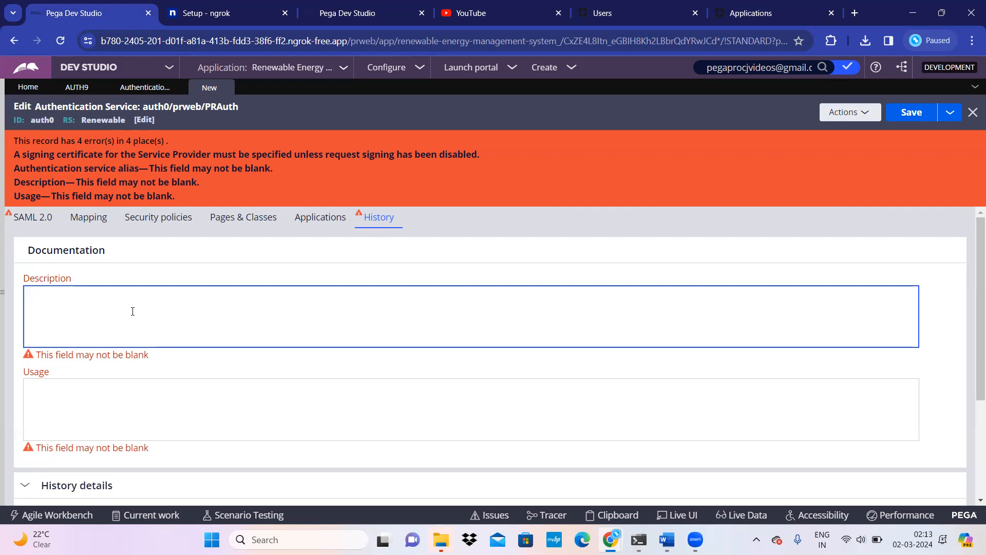
Step: Enter Auth0 as the Description and Usage of the auth0 service
text(0)
key(Tab)
text(Auth0)
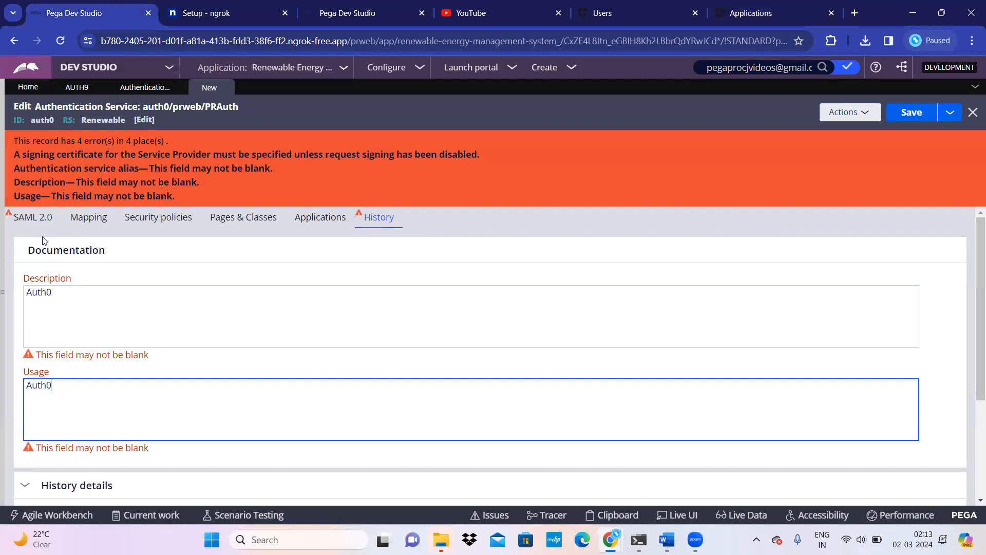
Step: Set the authentication service alias to auth0 and save, leaving only the signing-certificate error
click(38, 217)
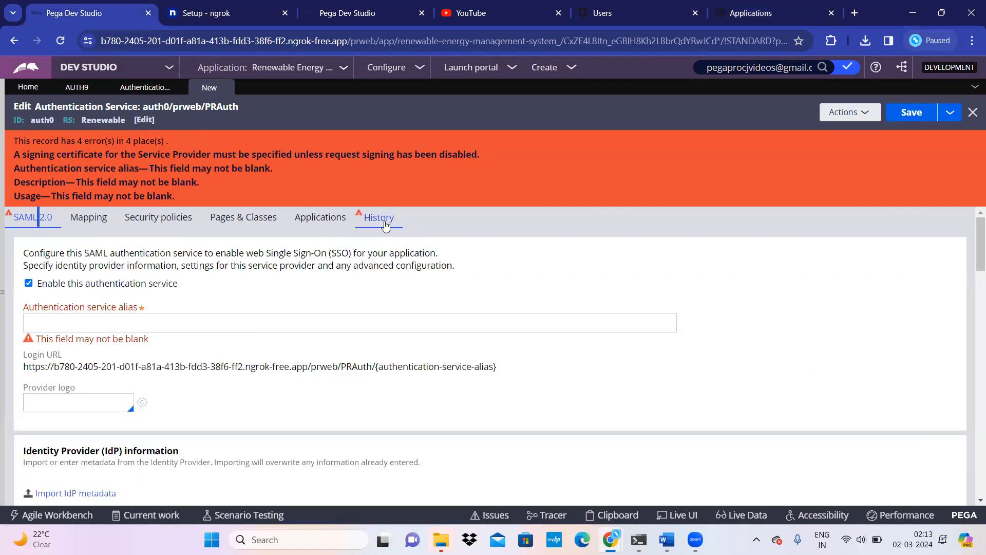
click(163, 318)
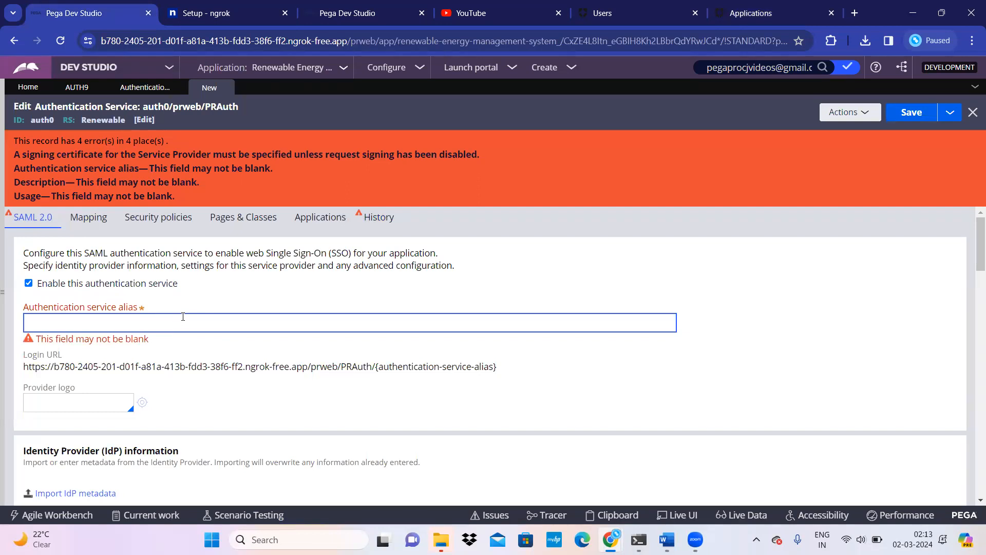
text(au)
scroll(275, 352, down, 4)
scroll(275, 362, up, 4)
click(933, 116)
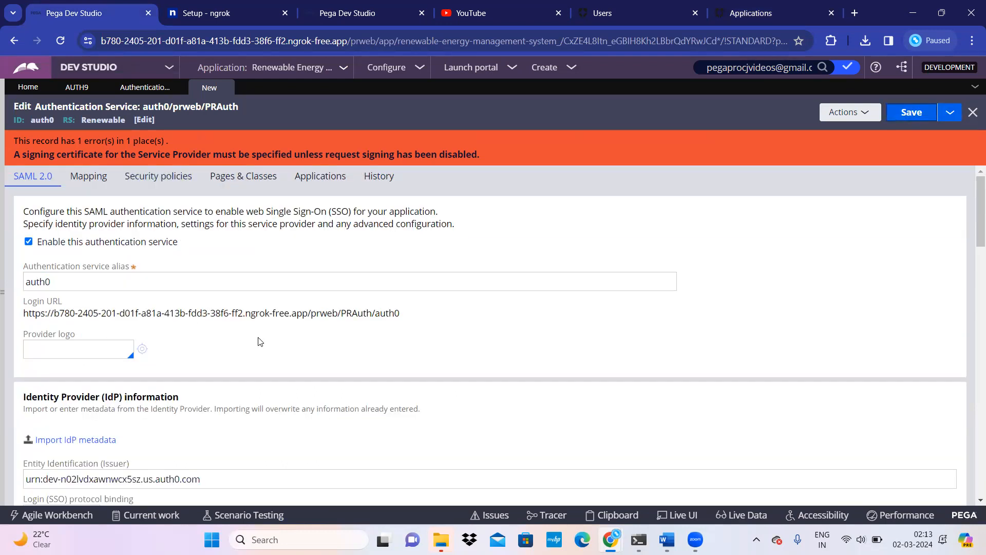
Step: Enable 'Disable request signing' under Service Provider settings and save the auth0 service without errors
scroll(259, 342, down, 1)
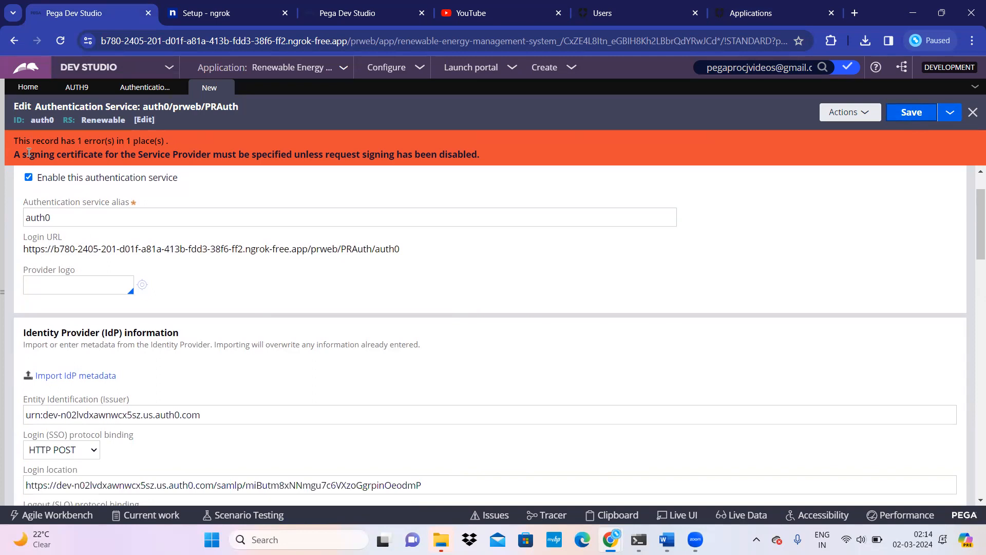
drag(16, 154, 483, 154)
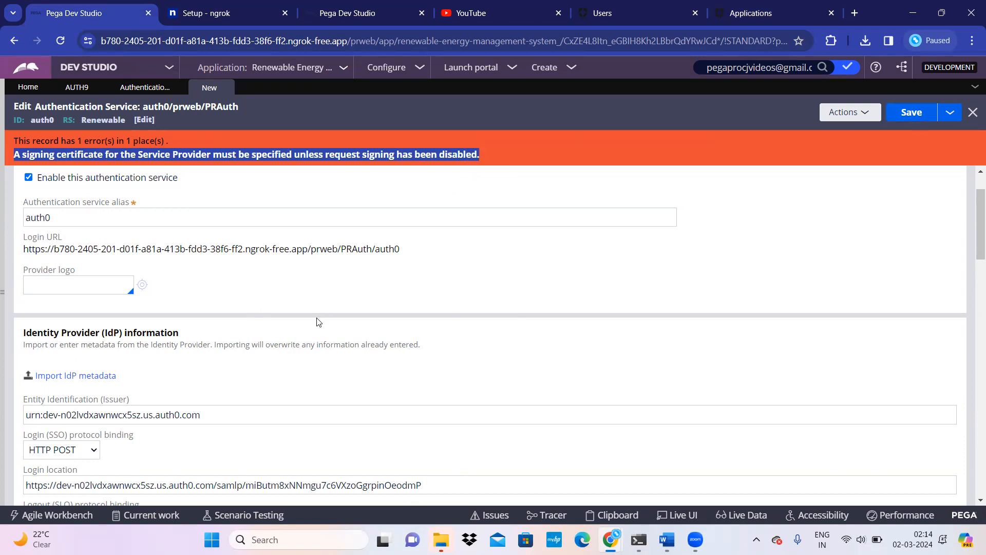
scroll(311, 345, down, 8)
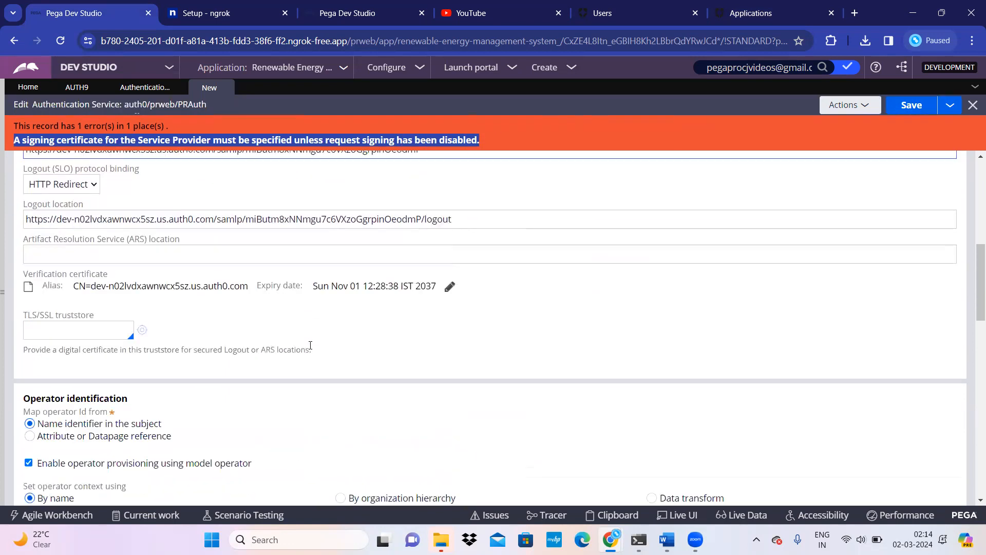
scroll(310, 346, down, 3)
scroll(310, 345, down, 1)
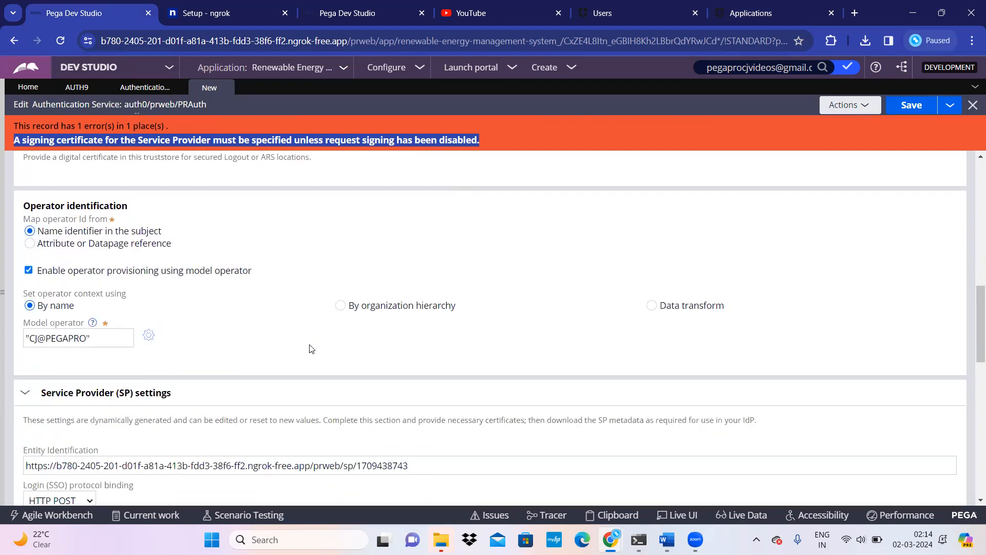
scroll(310, 347, down, 4)
scroll(310, 350, down, 5)
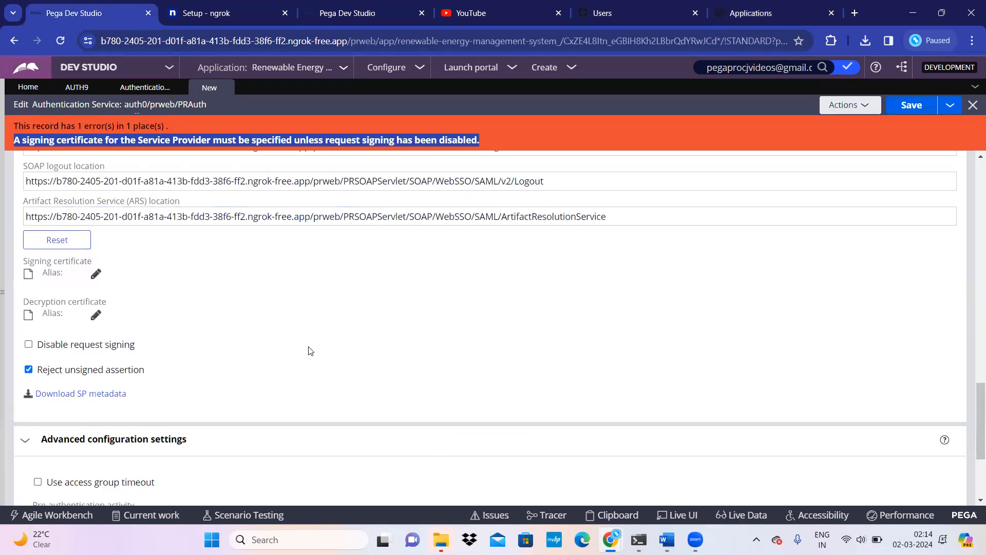
click(29, 345)
scroll(195, 346, up, 5)
scroll(195, 347, down, 5)
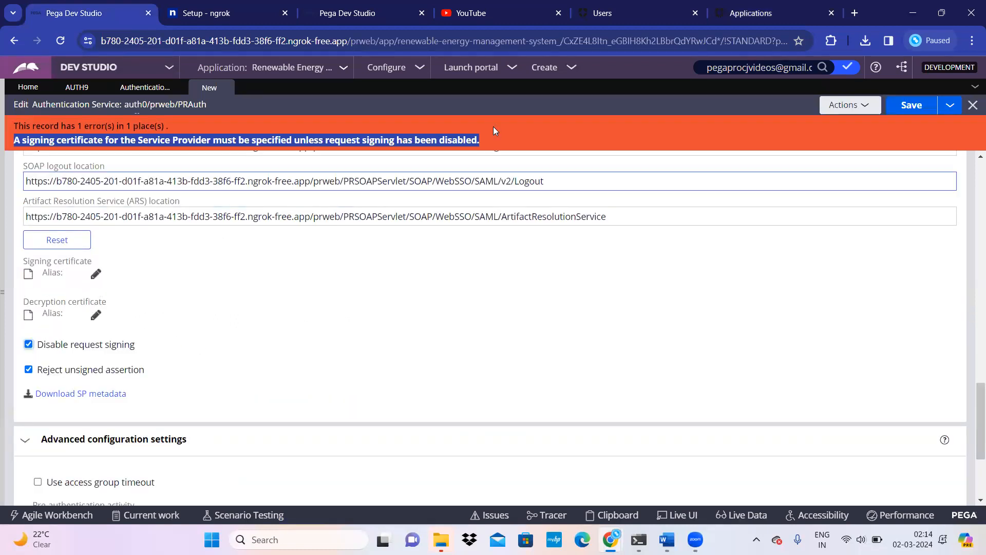
click(911, 105)
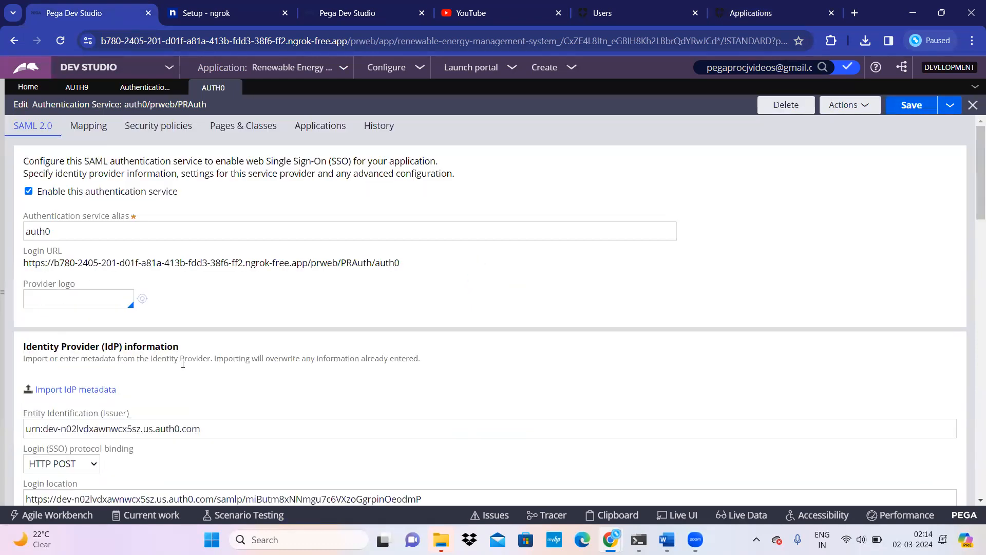
Step: Select the full Login URL of the saved auth0 authentication service to copy it
scroll(183, 364, down, 15)
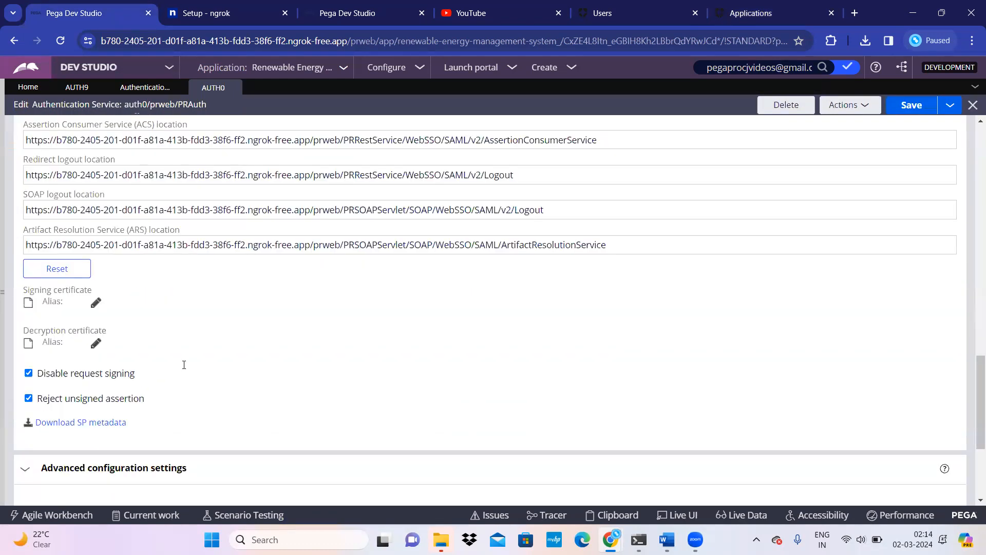
scroll(184, 365, down, 4)
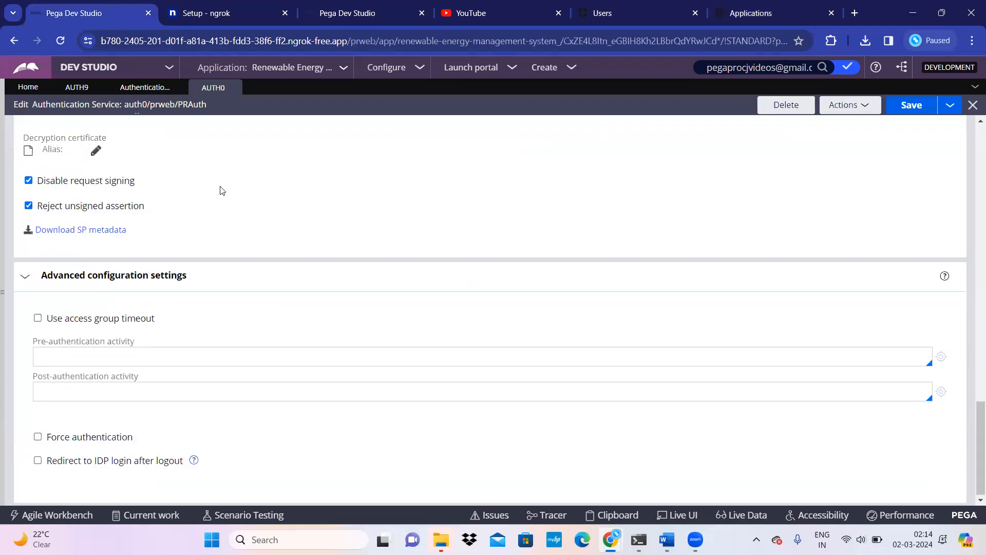
scroll(342, 393, up, 20)
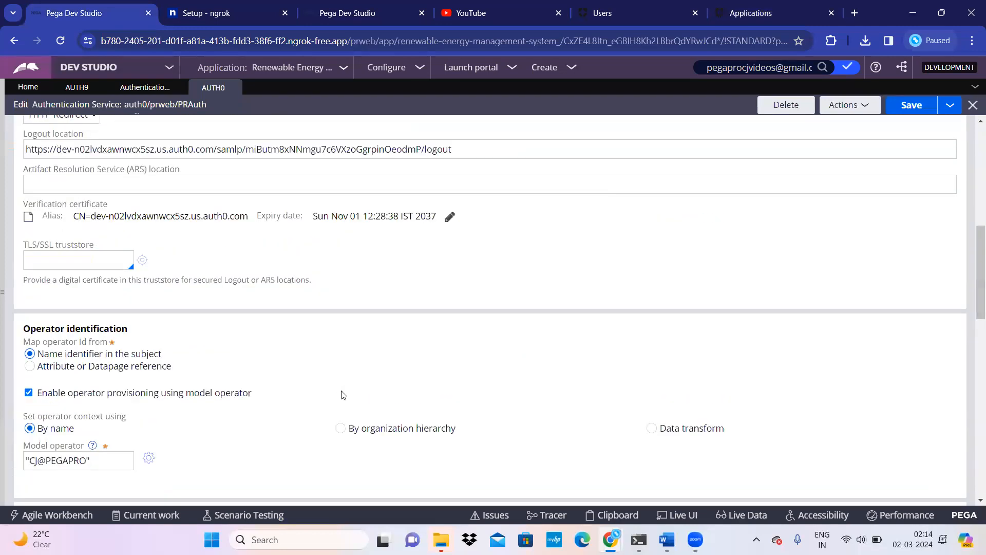
scroll(343, 394, up, 3)
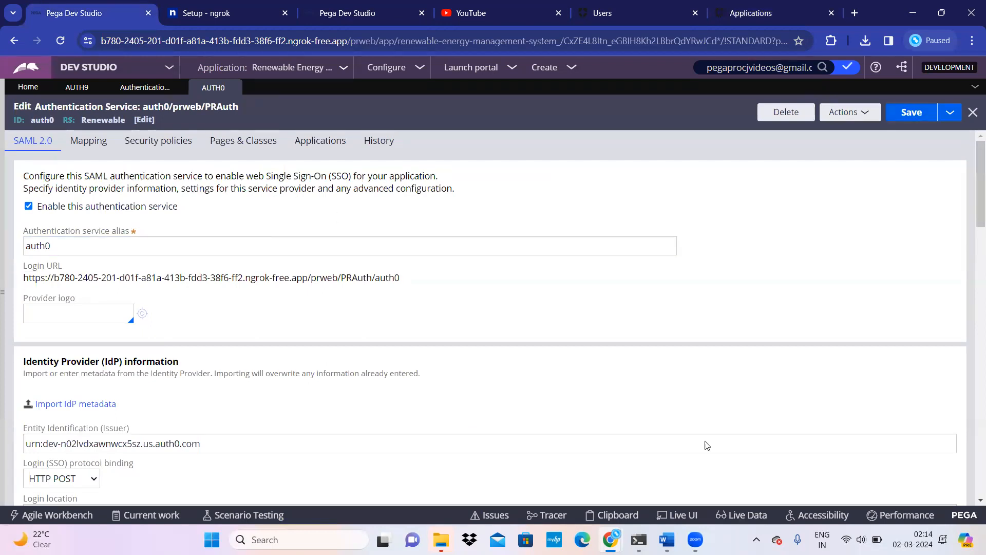
mouse_move(610, 539)
drag(405, 280, 21, 286)
key(ctrl+c)
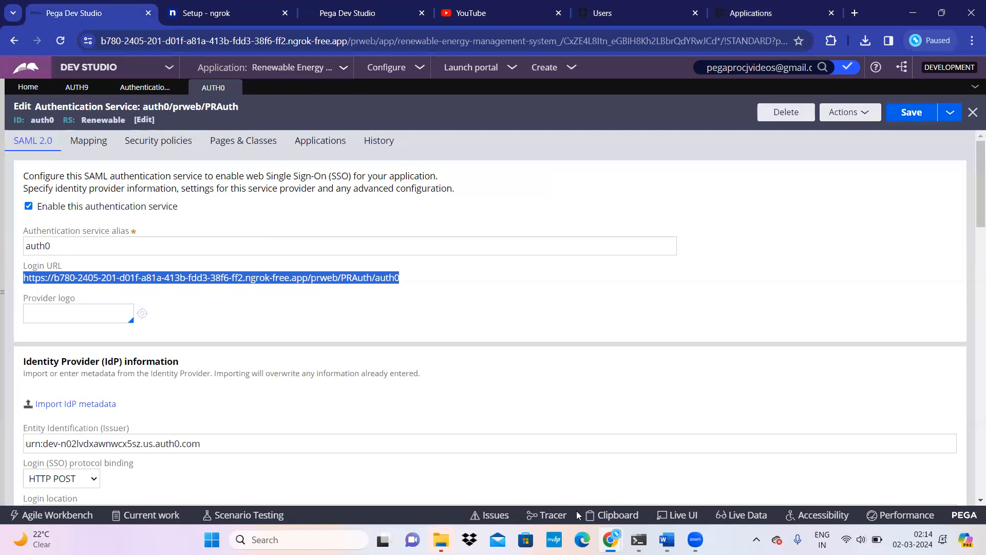
Step: Load the copied auth0 Login URL in the incognito window, then return to the Dev Studio window
mouse_move(610, 539)
click(680, 477)
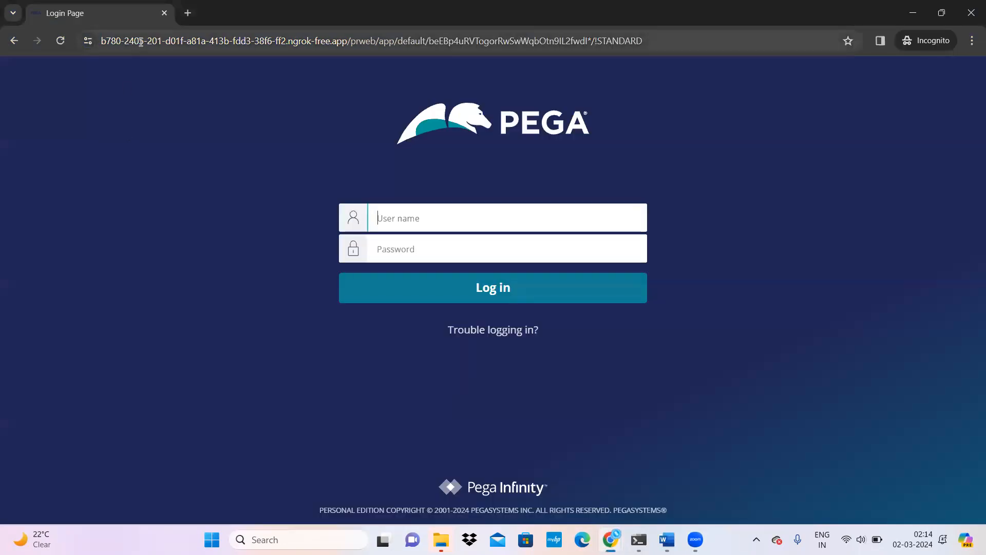
click(161, 41)
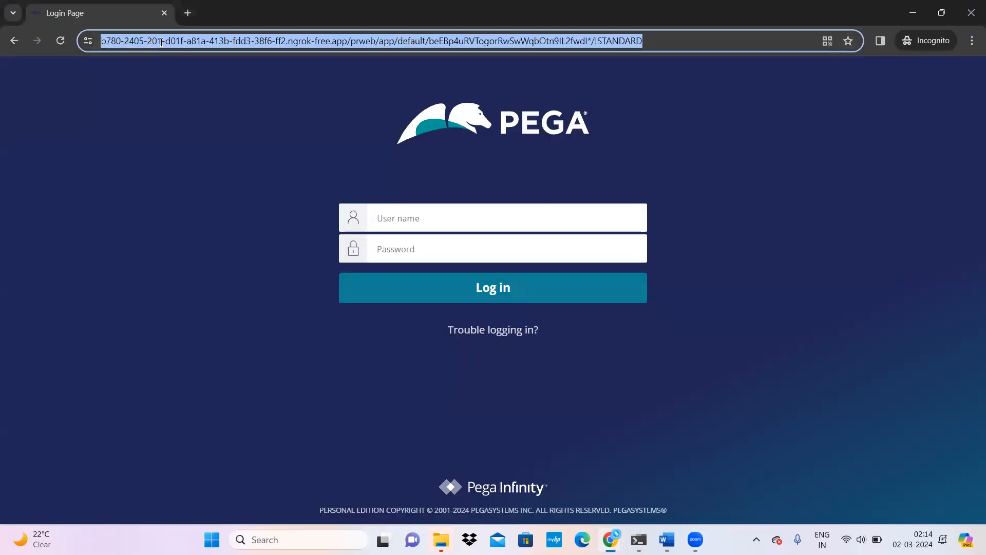
key(ctrl+v)
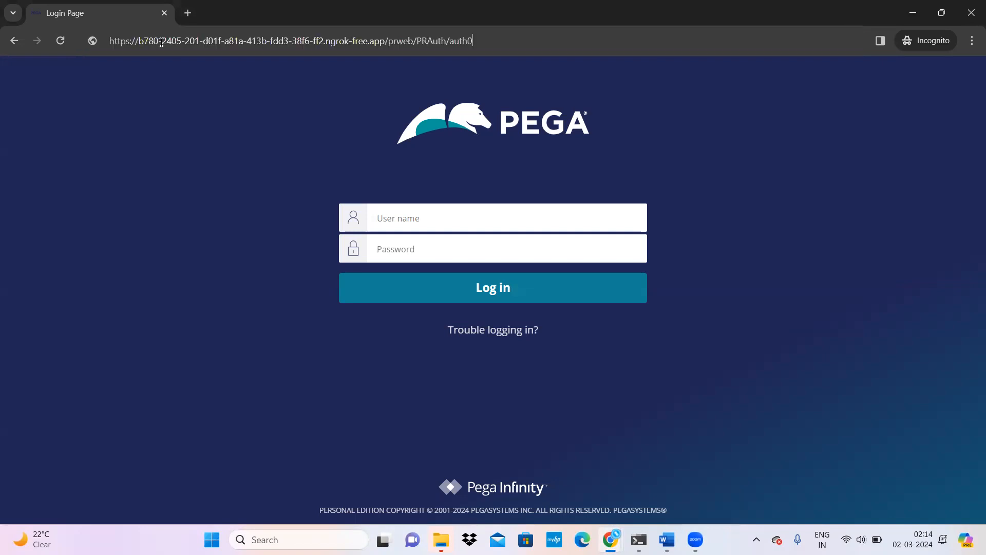
key(Return)
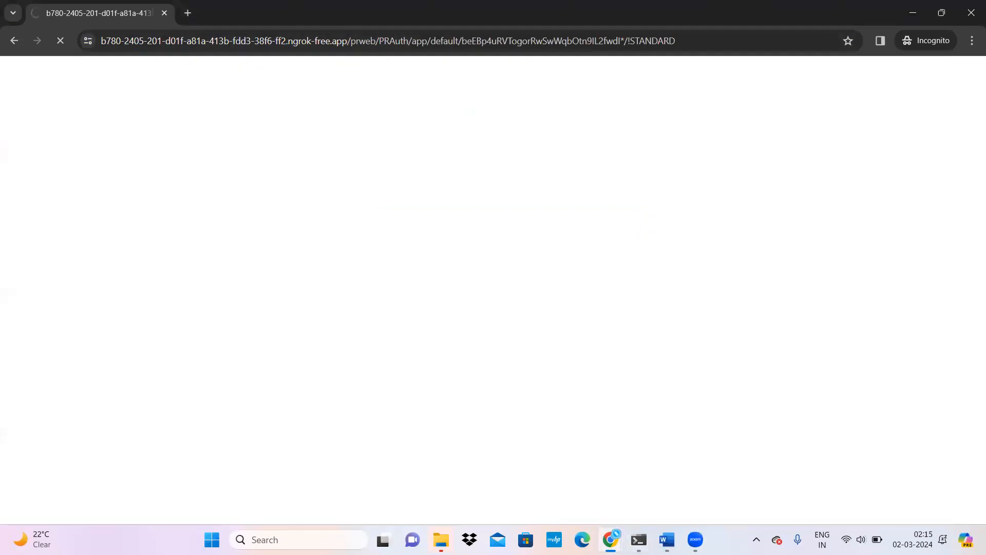
mouse_move(611, 540)
click(547, 492)
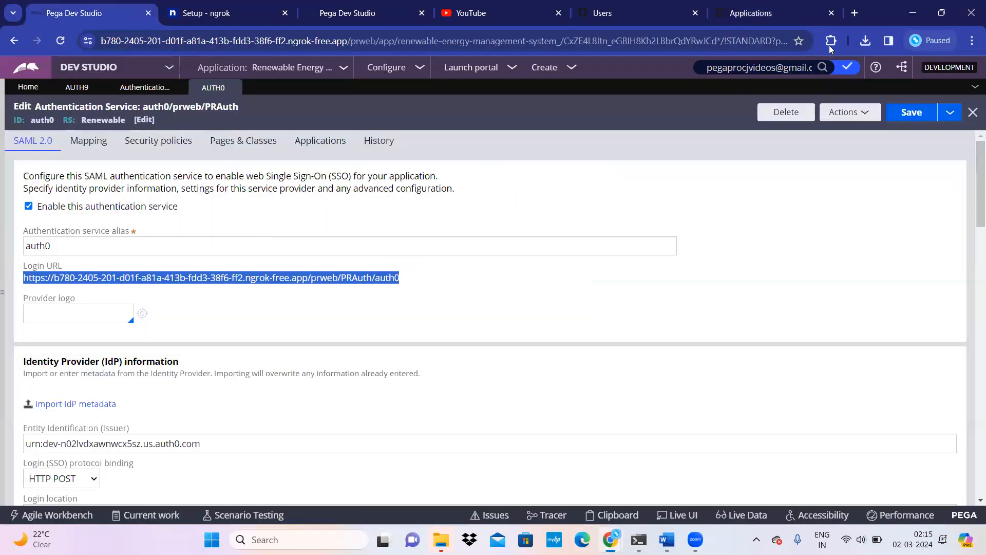
Step: Go to the Auth0 Applications page and open the profile account menu
click(816, 16)
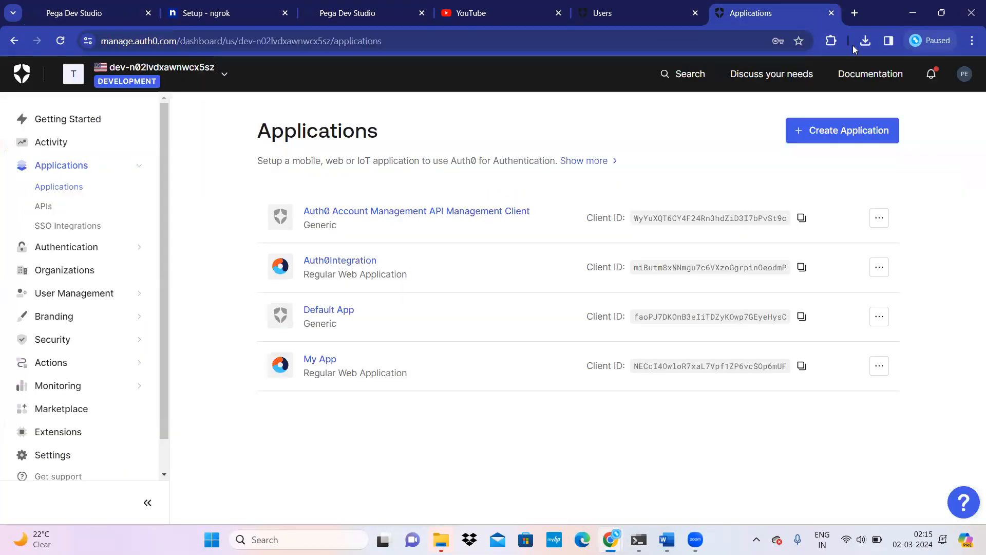
click(966, 77)
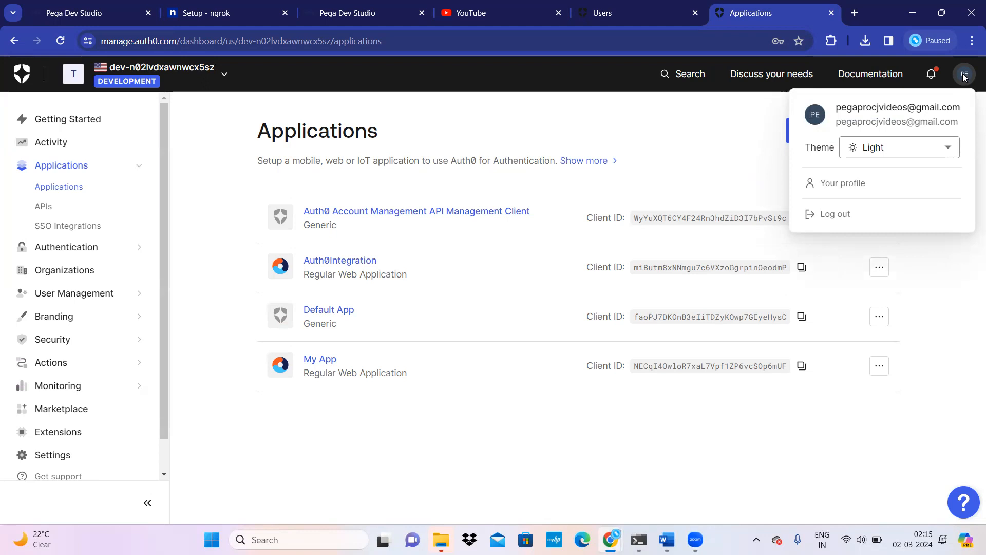
click(76, 14)
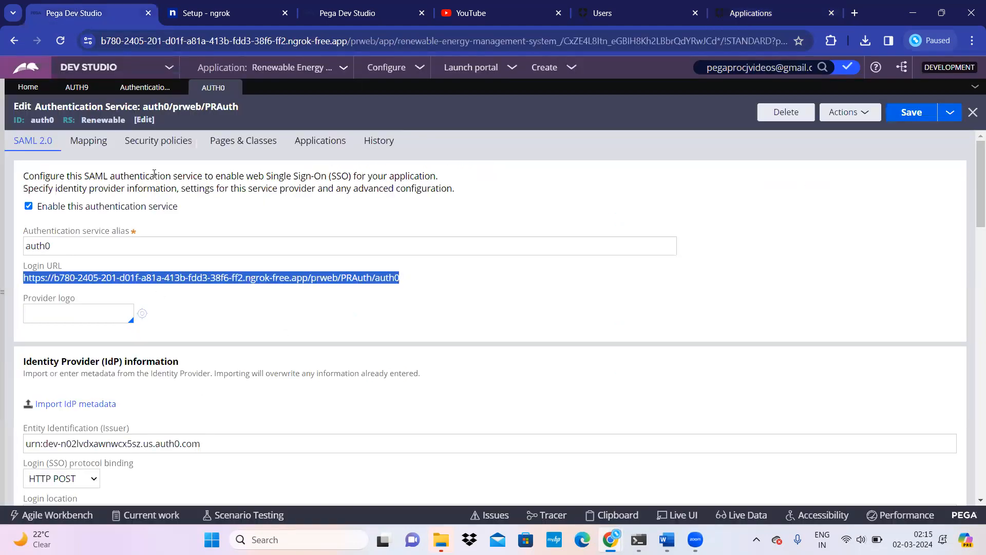
scroll(156, 452, down, 15)
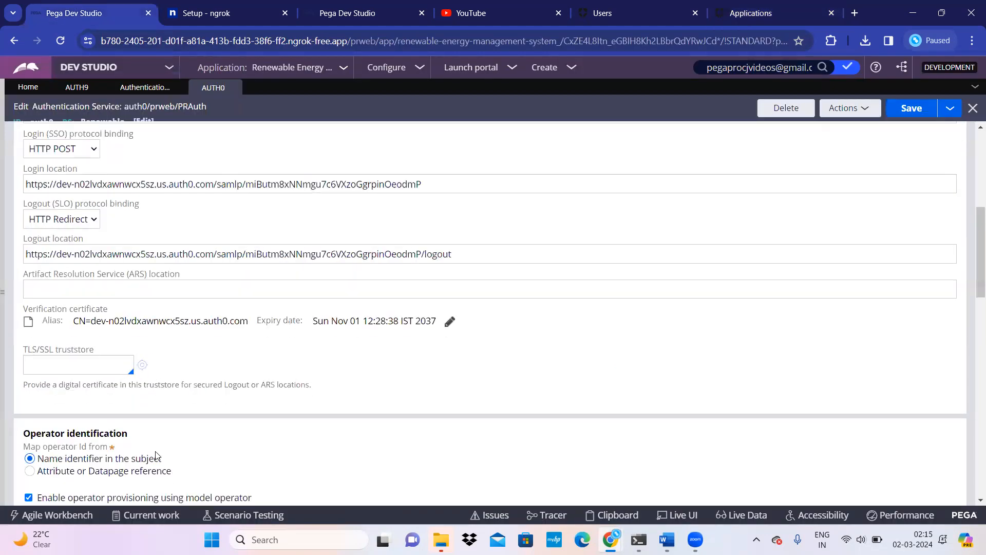
scroll(160, 411, up, 6)
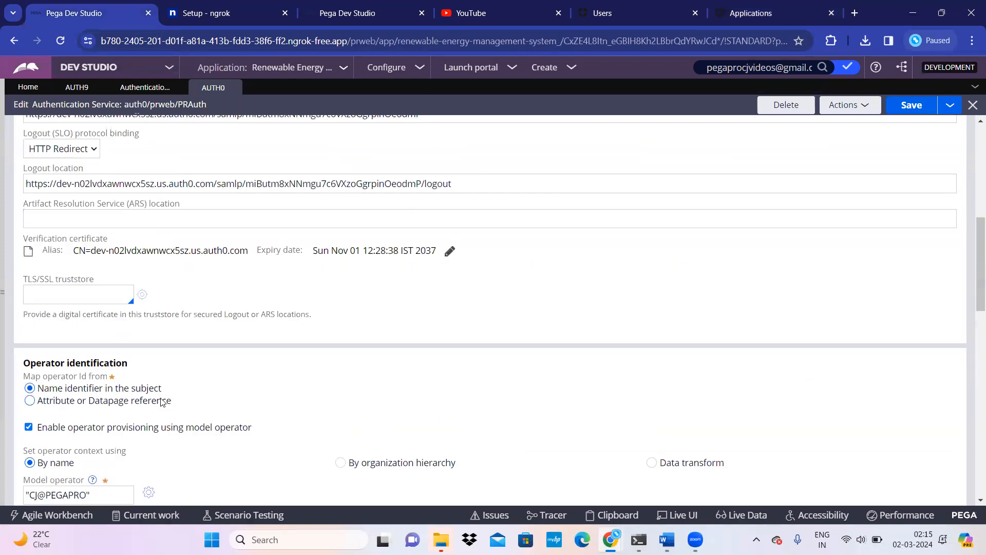
scroll(161, 401, down, 3)
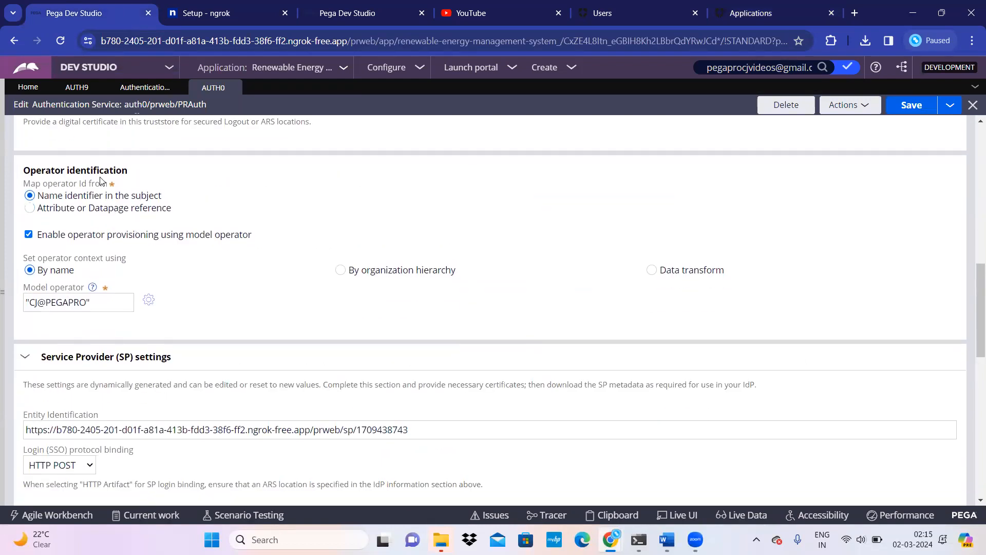
scroll(163, 360, down, 5)
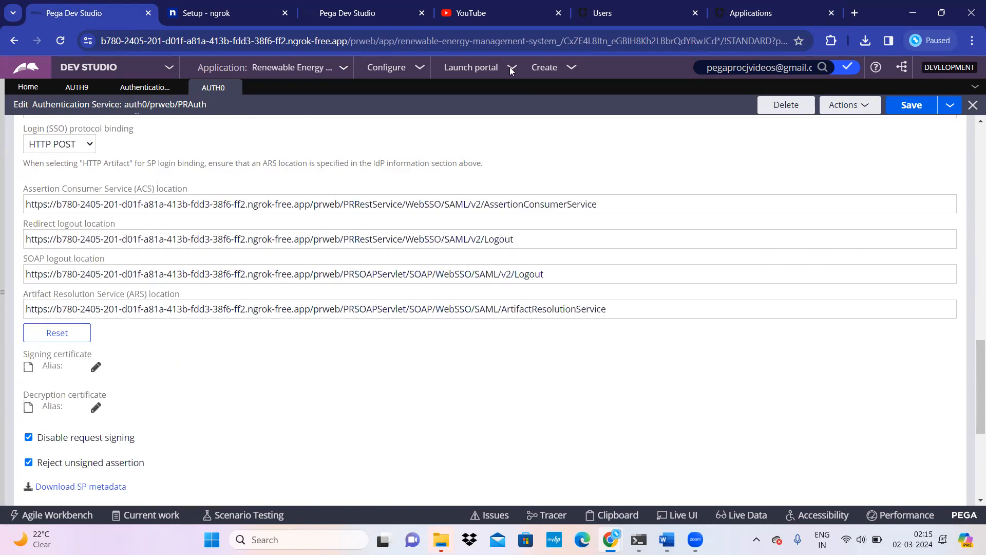
click(794, 15)
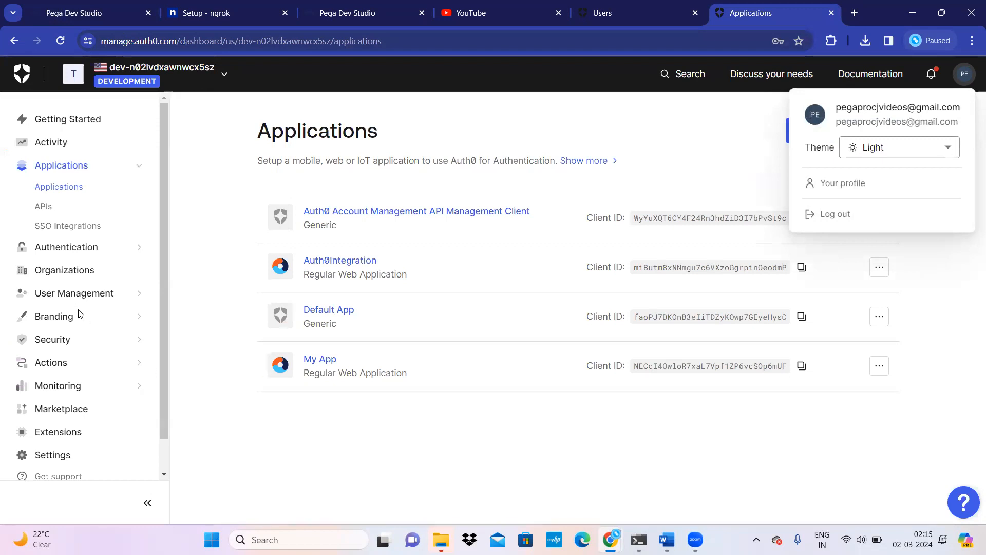
Step: Open Auth0's Users list under User Management and select the user's e-mail address
click(136, 295)
click(104, 294)
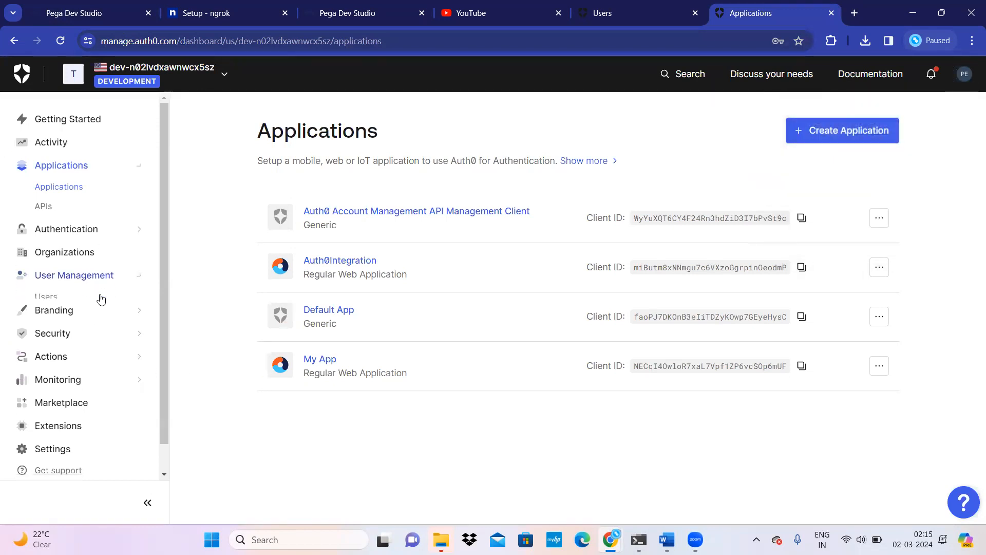
click(72, 256)
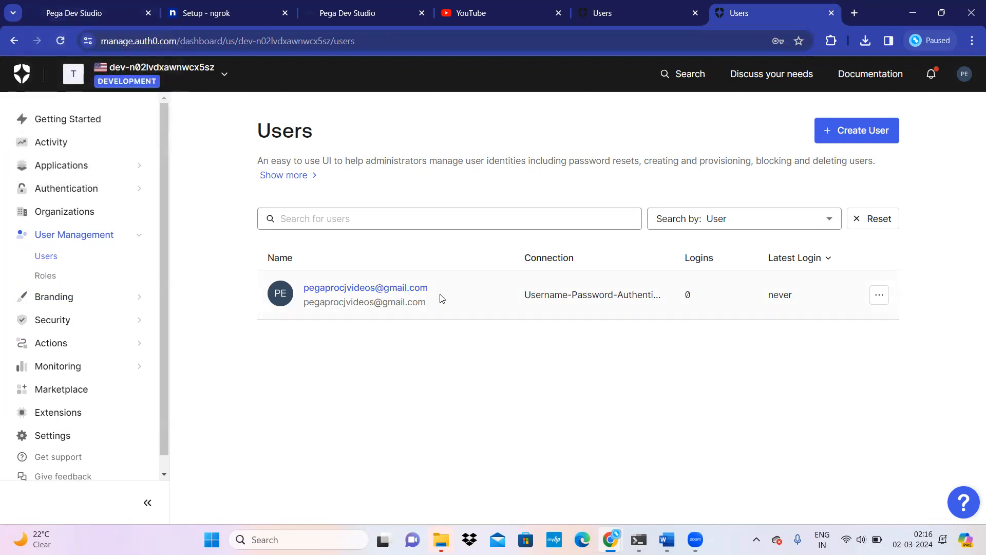
drag(436, 297, 307, 293)
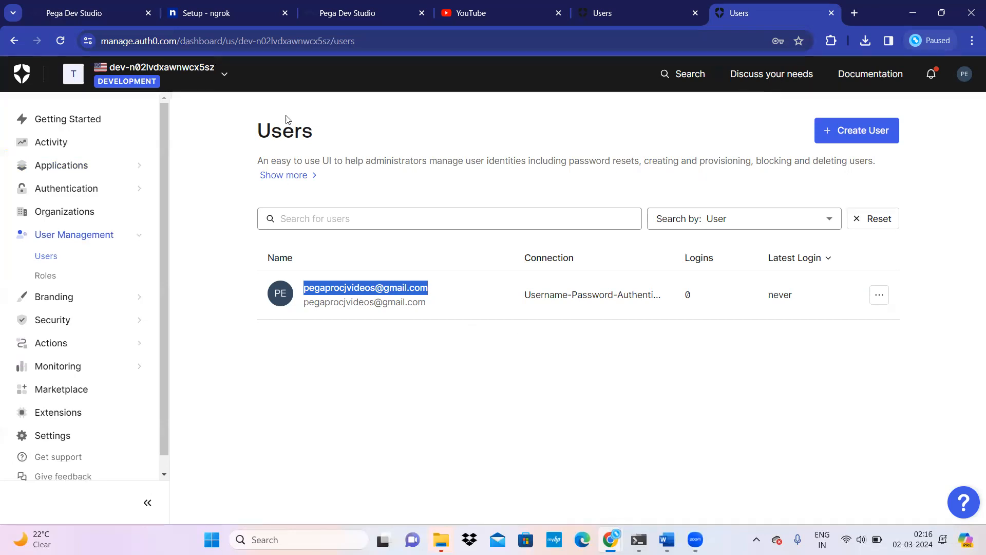
Step: Log out of the Auth0 Dashboard and close the resulting login tab
click(965, 75)
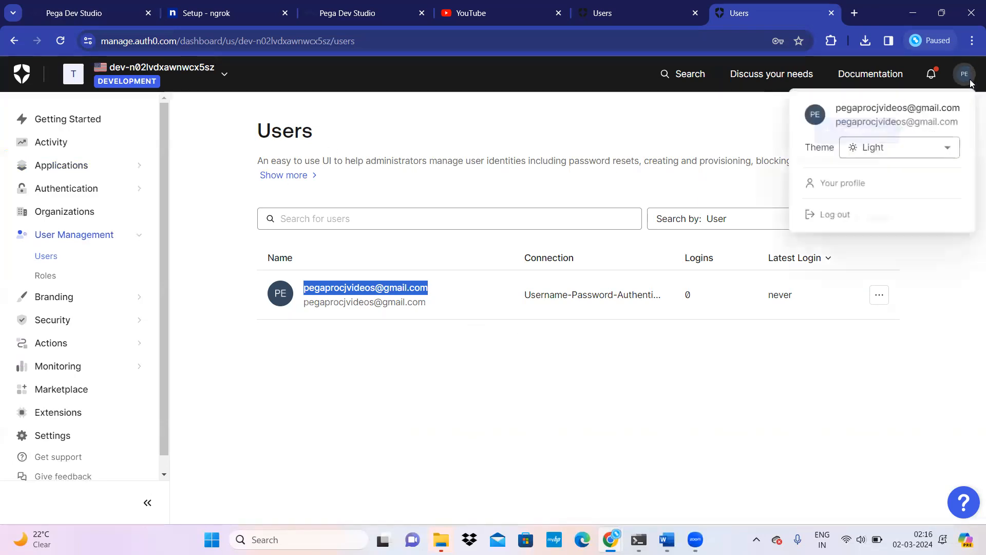
click(872, 225)
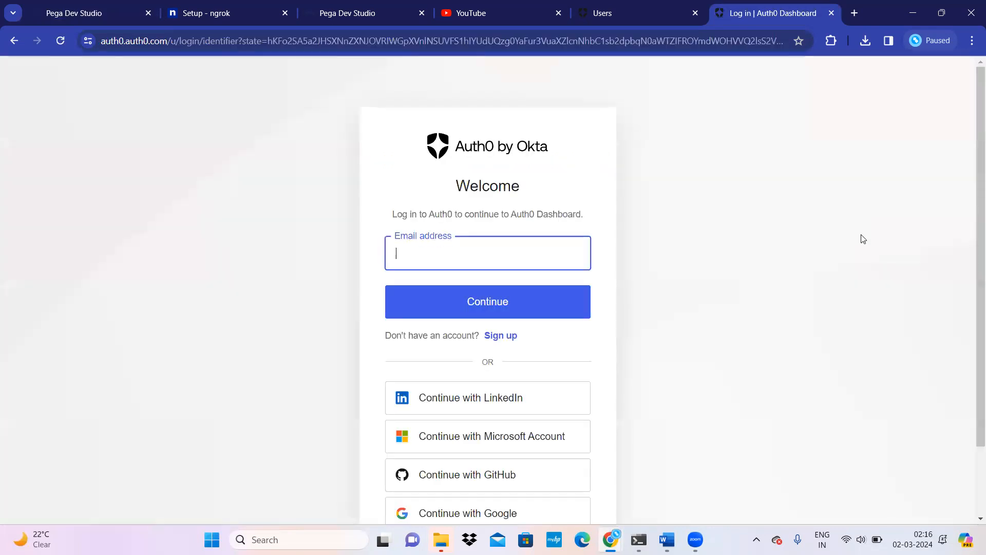
click(831, 12)
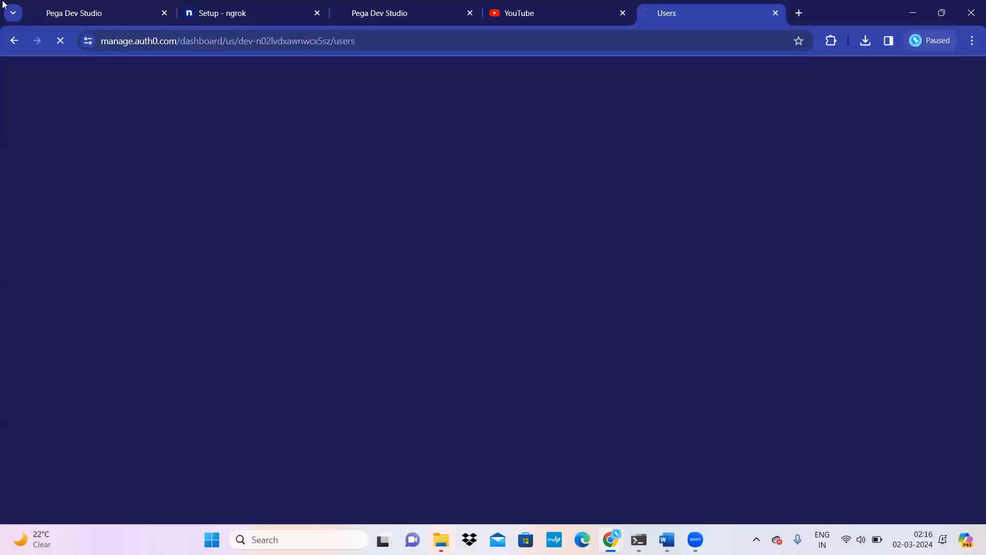
Step: Reselect the full auth0 Login URL in Dev Studio, then return to the Auth0 sign-in window
click(101, 11)
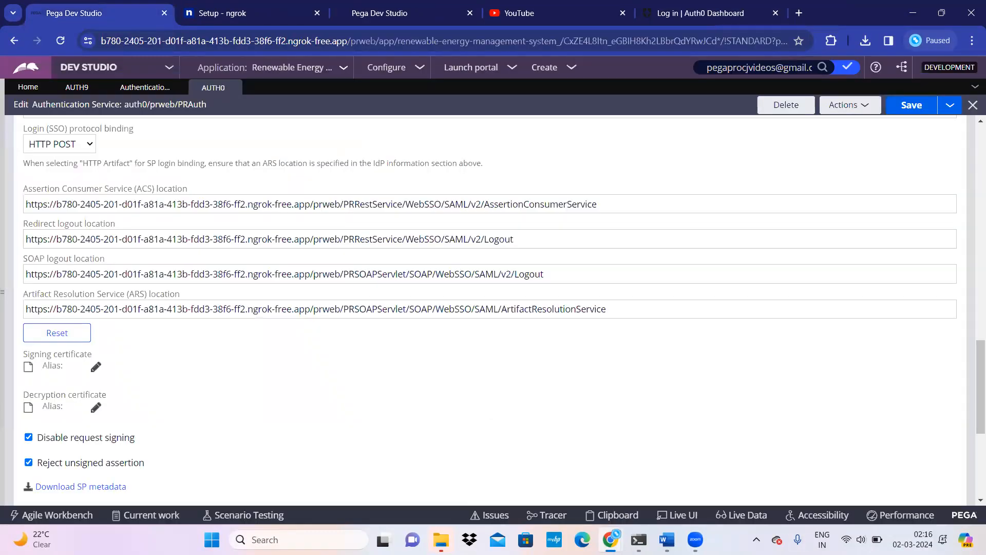
mouse_move(610, 539)
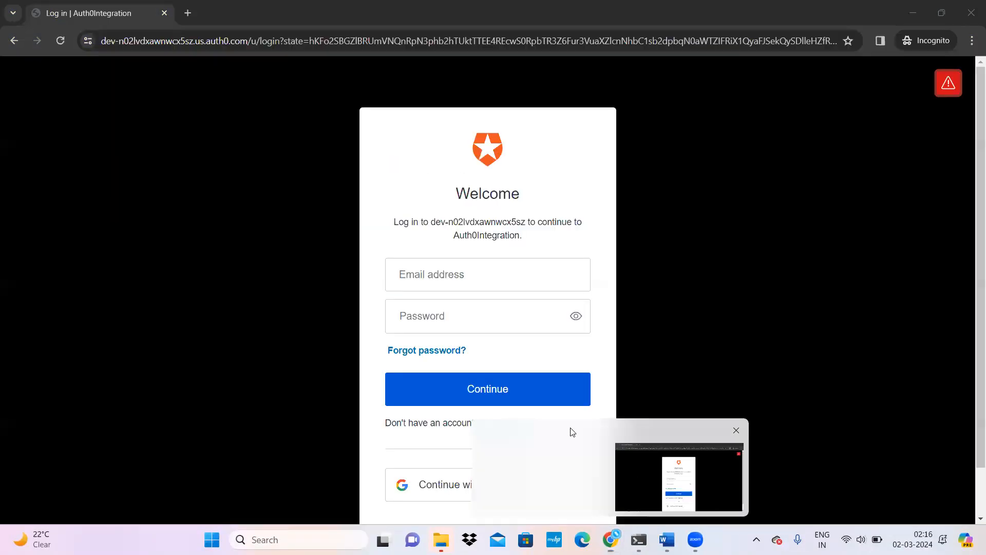
click(638, 476)
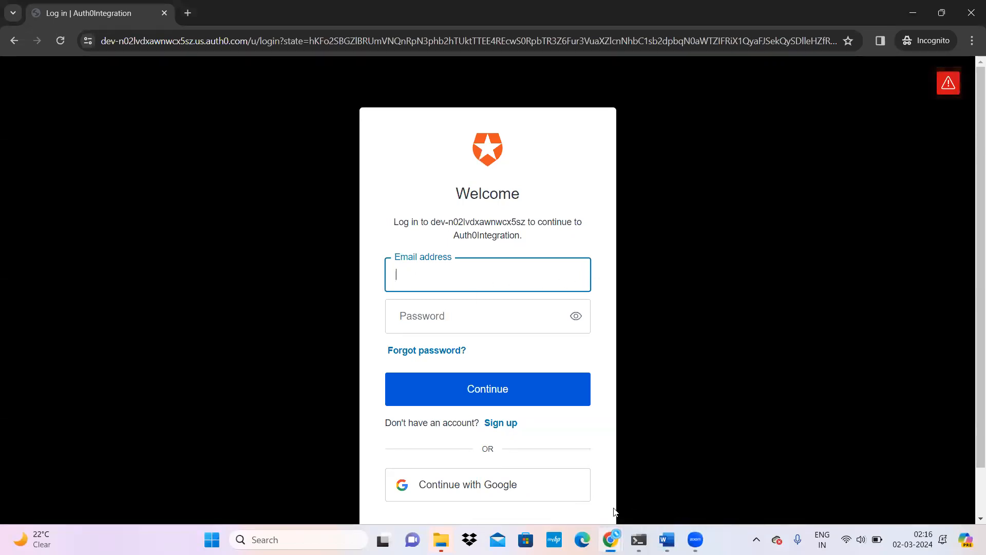
mouse_move(610, 540)
click(540, 472)
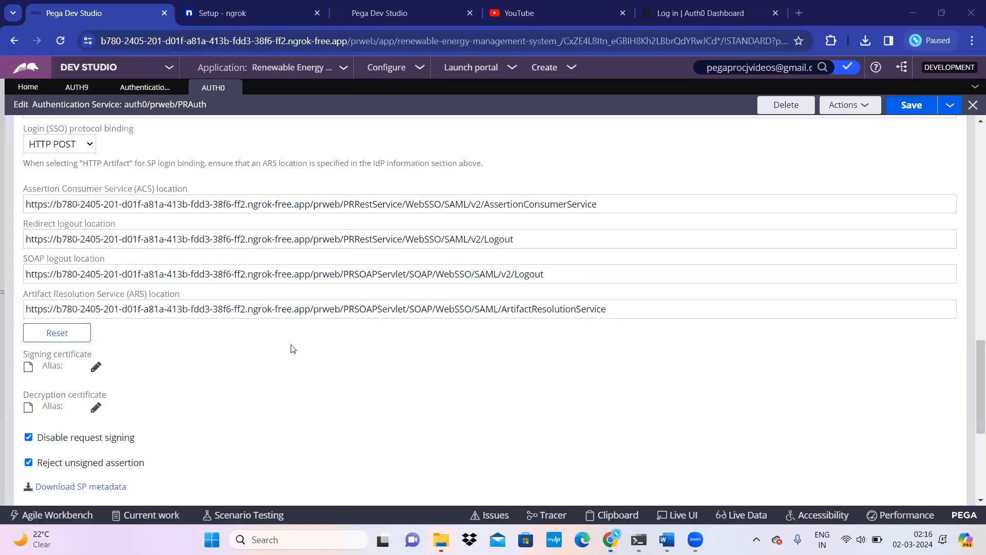
scroll(293, 349, up, 15)
triple_click(395, 280)
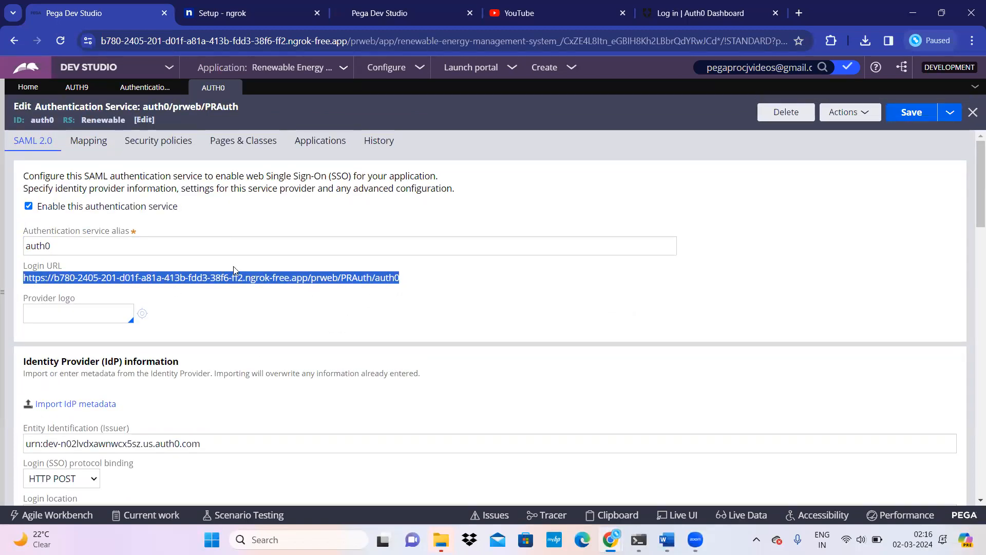
mouse_move(618, 537)
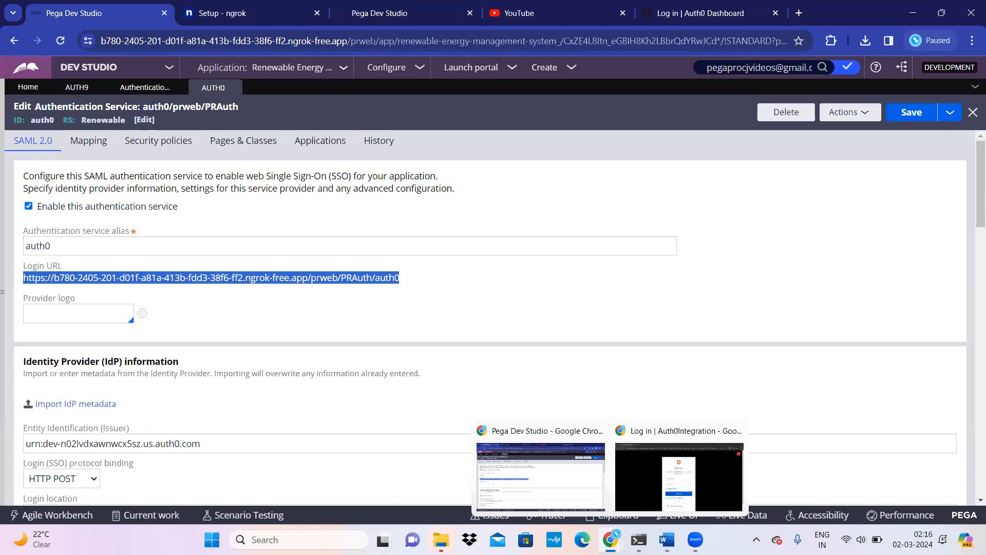
click(631, 487)
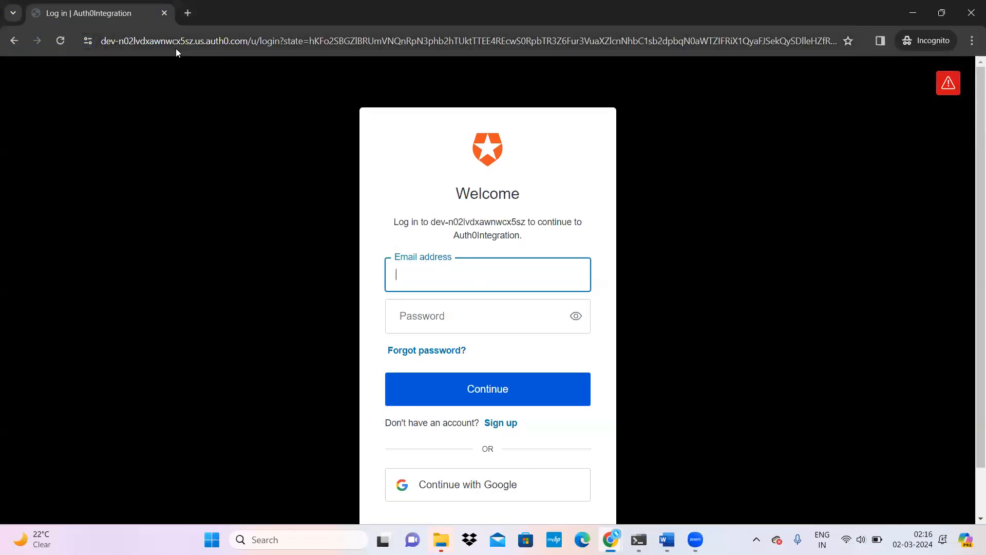
Step: Fill in the saved email address and the account password on the Auth0 sign-in form
click(408, 272)
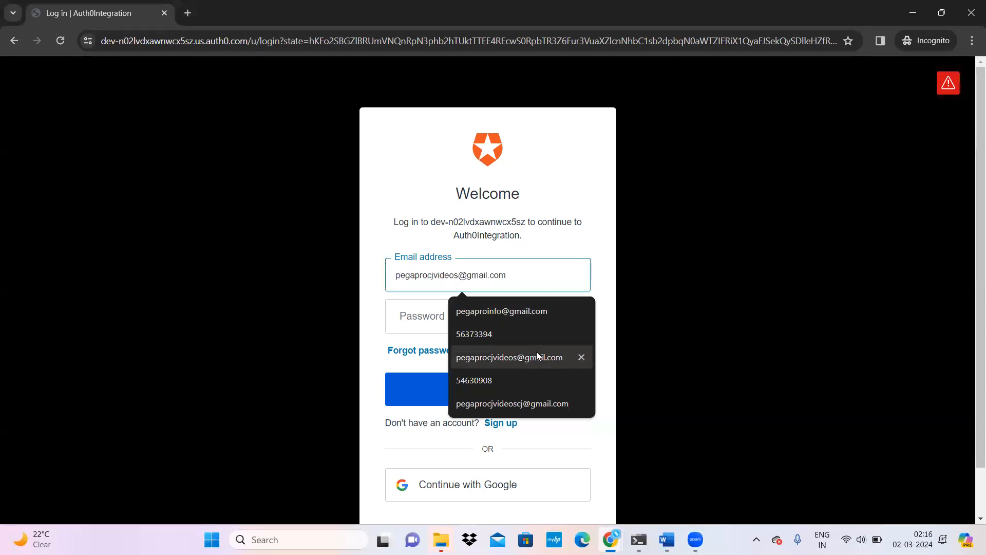
click(511, 356)
click(439, 318)
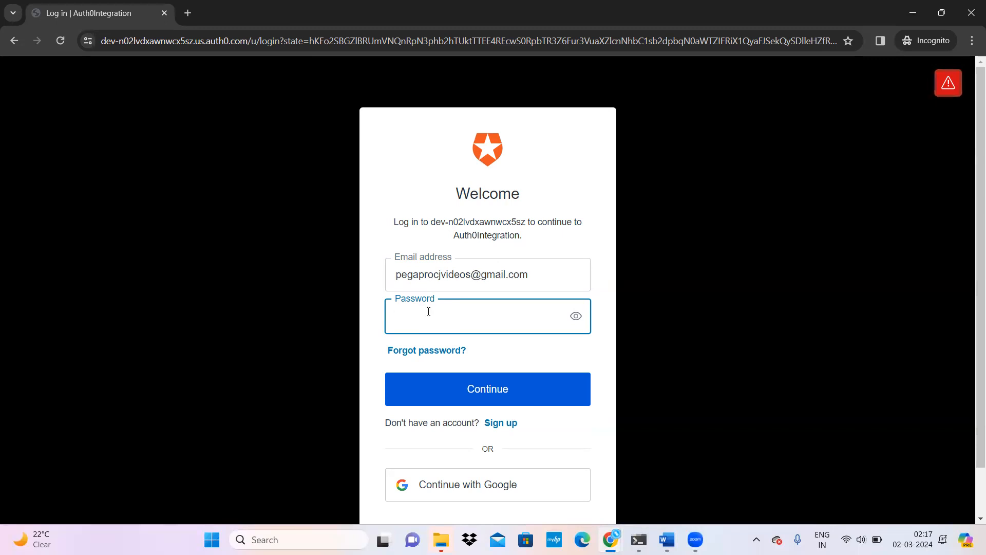
text(*****)
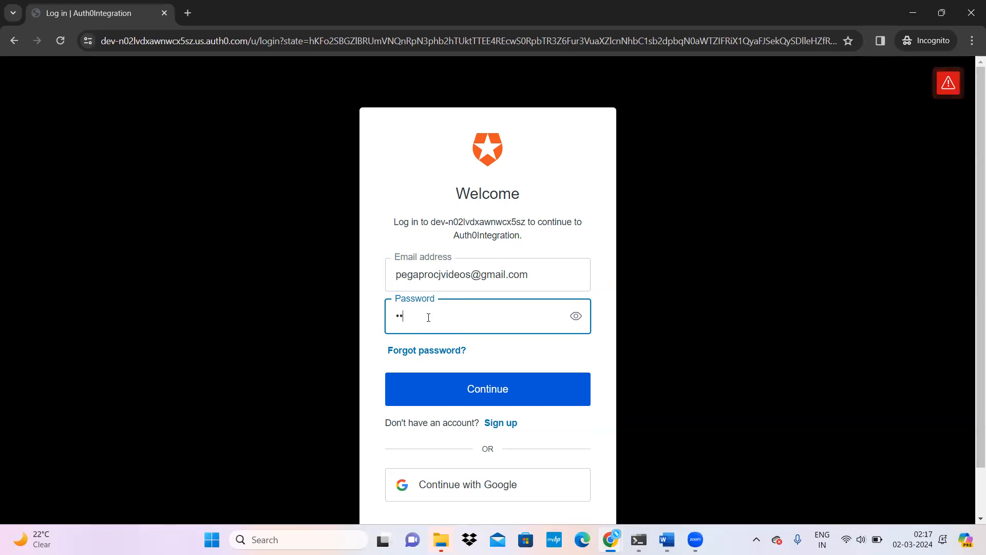
key(BackSpace)
key(BackSpace)
key(BackSpace)
key(BackSpace)
key(BackSpace)
text(**************)
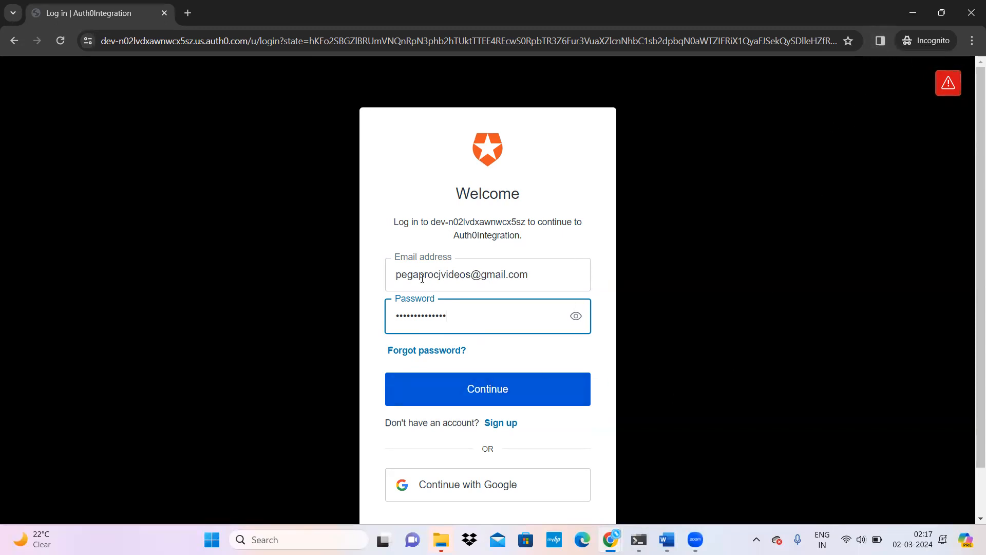
Step: Return to the main Pega Dev Studio window and open a new browser tab
mouse_move(609, 537)
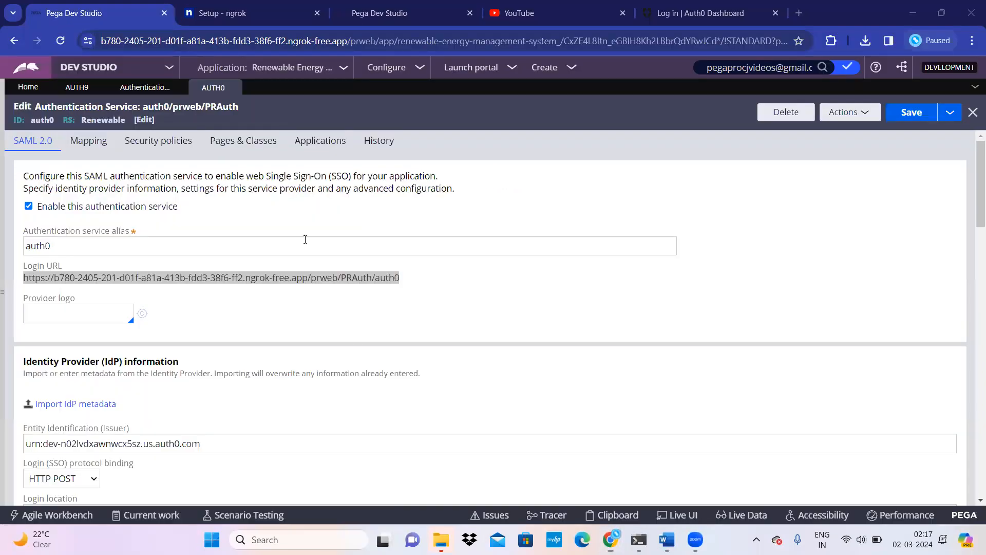
click(534, 477)
click(799, 13)
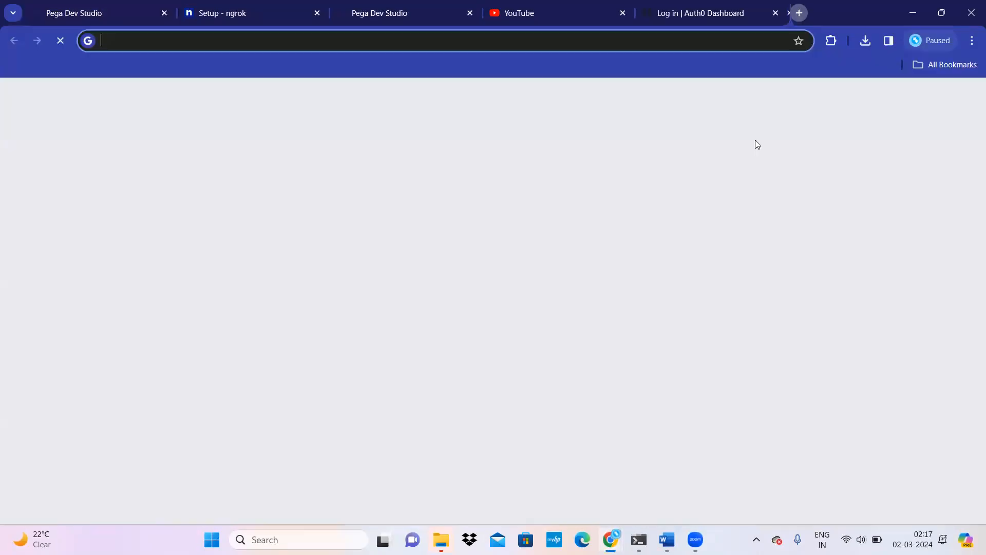
Step: Copy the Login URL from the auth0 authentication service form
key(ctrl+v)
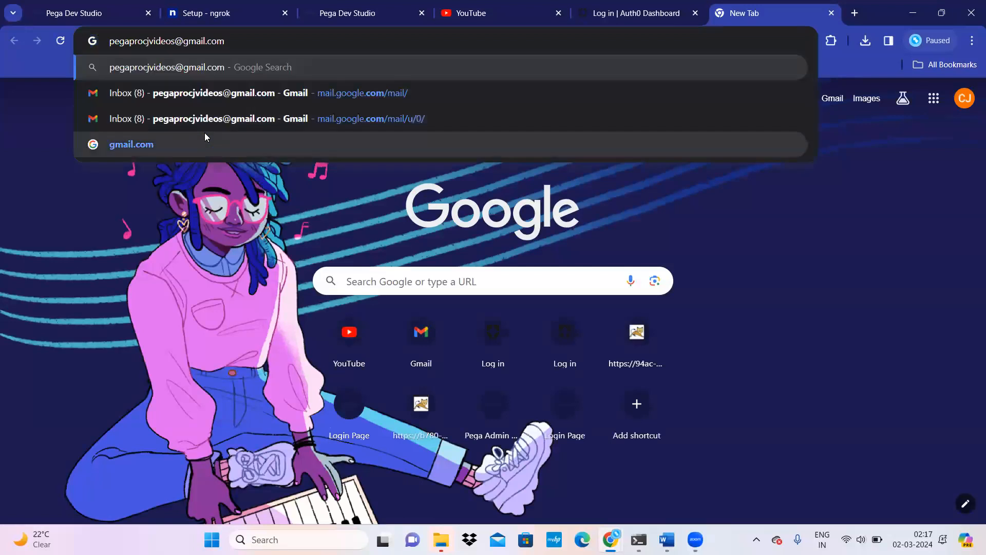
click(95, 16)
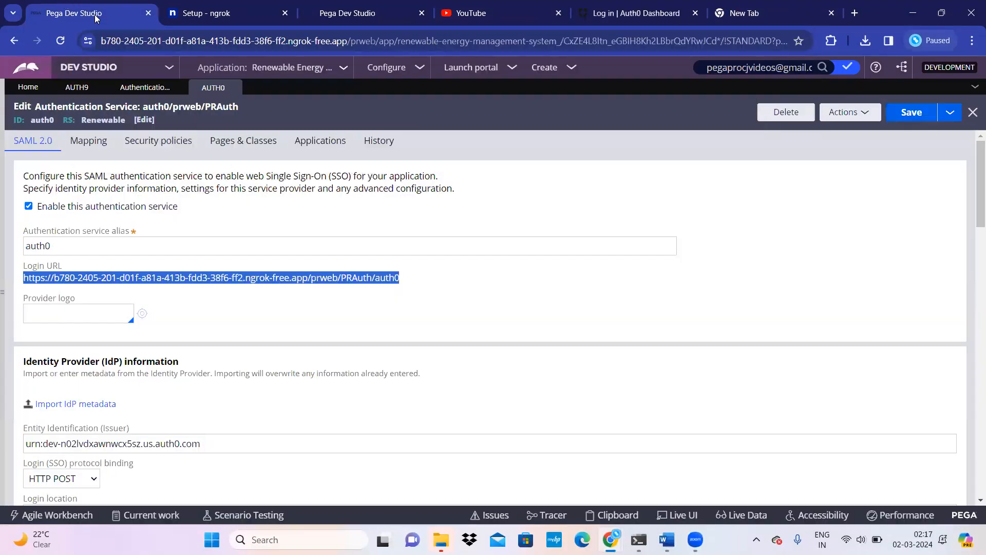
right_click(313, 279)
click(336, 289)
Step: Load the auth0 Login URL in the new tab, reaching the Admin Studio overview
click(811, 6)
key(ctrl+l)
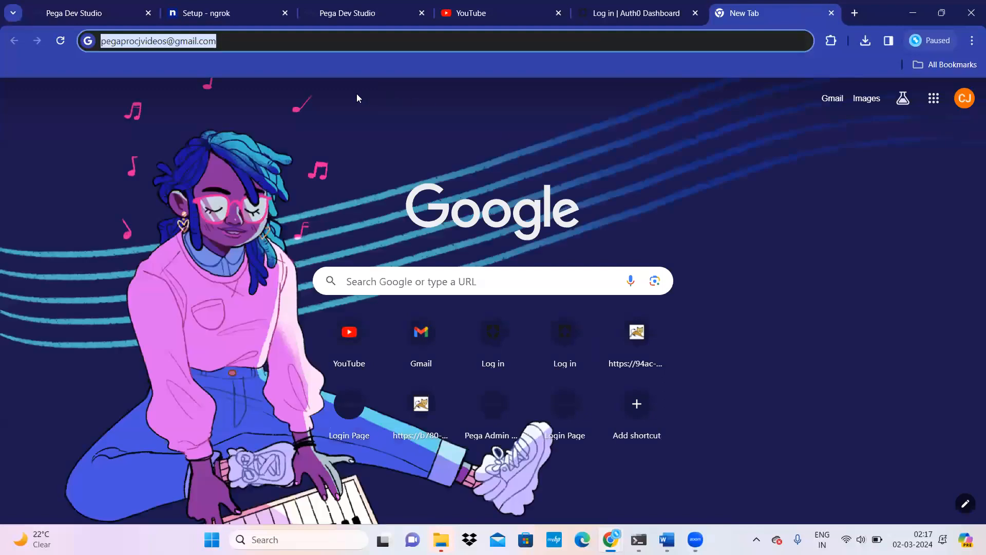
key(ctrl+v)
key(Return)
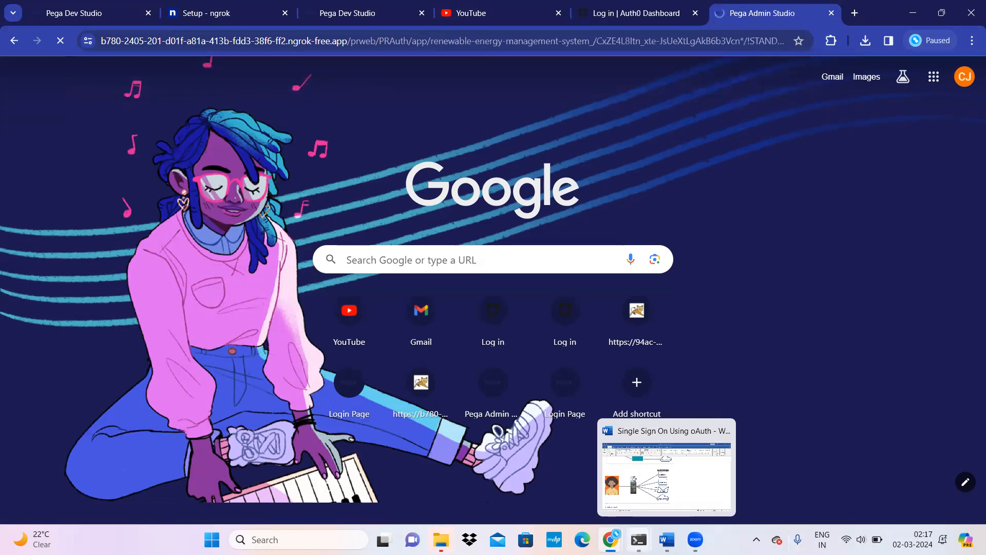
mouse_move(611, 539)
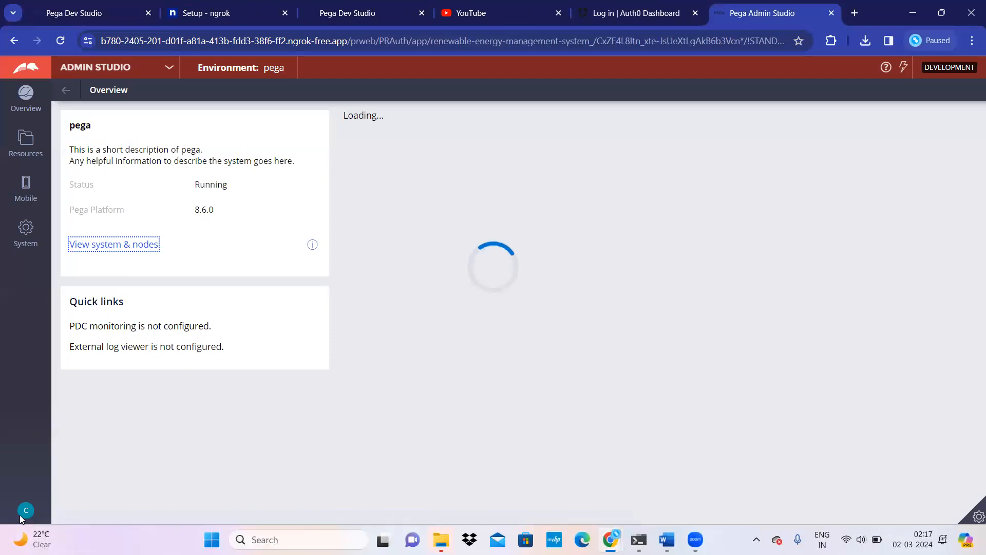
click(88, 6)
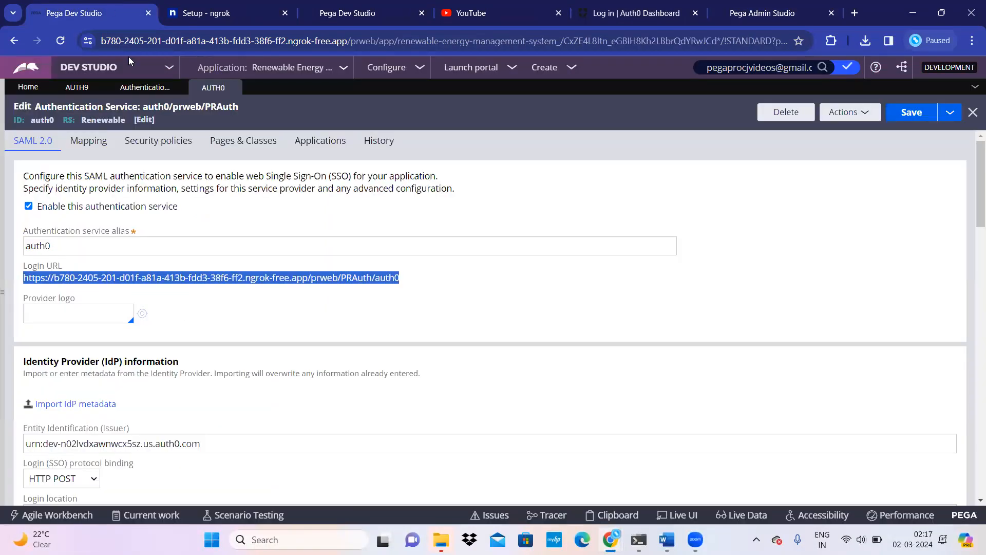
Step: Log off from Pega Dev Studio through the profile menu
click(6, 278)
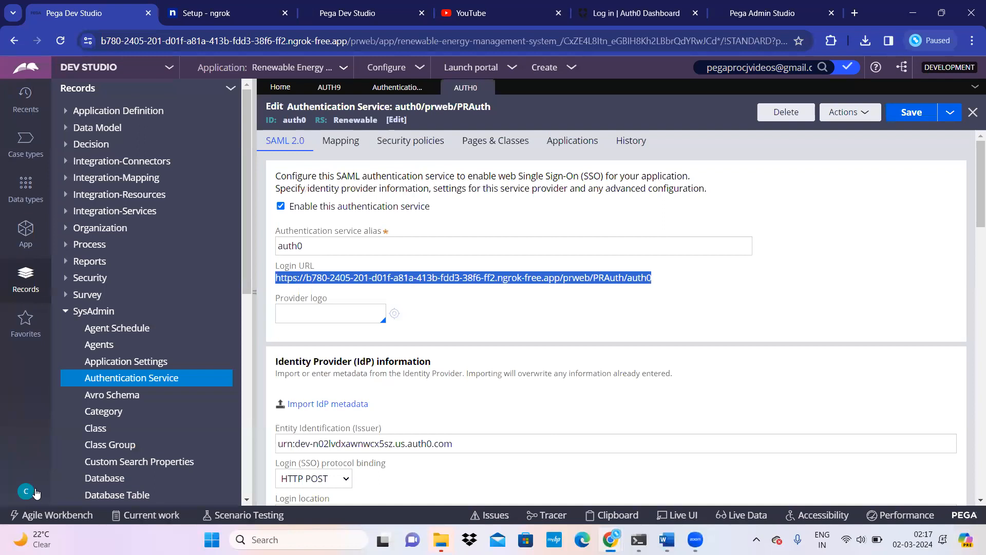
click(27, 492)
click(39, 478)
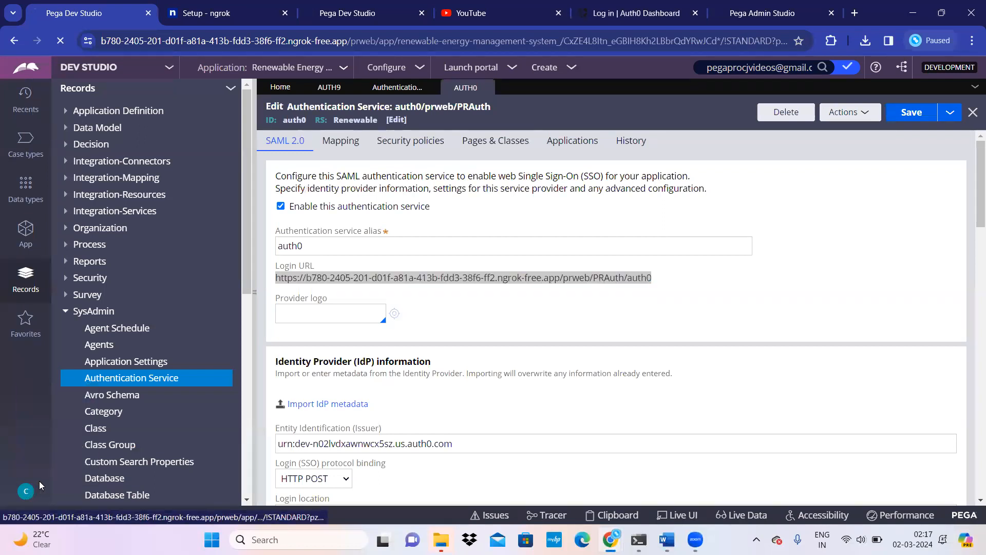
Step: Close the Dev Studio, ngrok dashboard and Auth0 Dashboard tabs
click(148, 14)
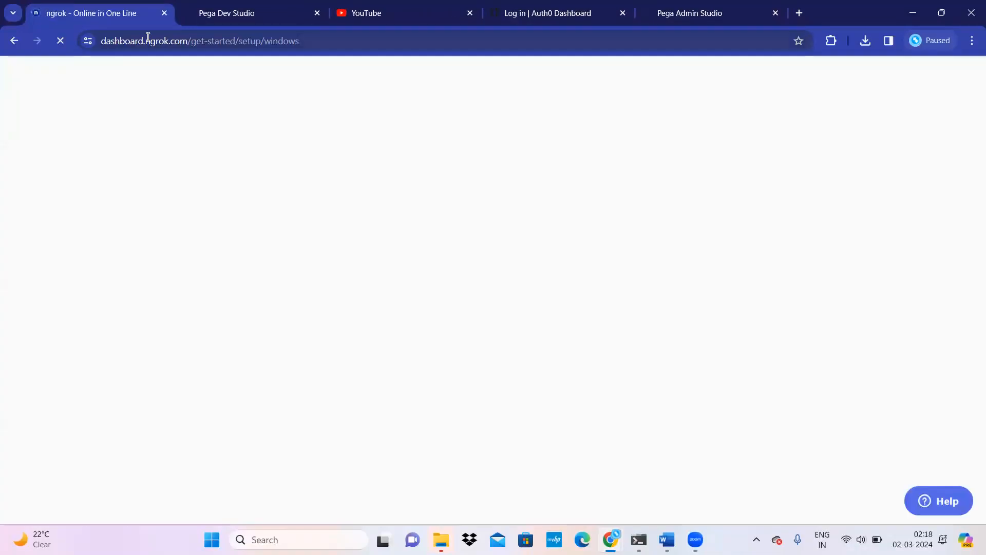
click(164, 14)
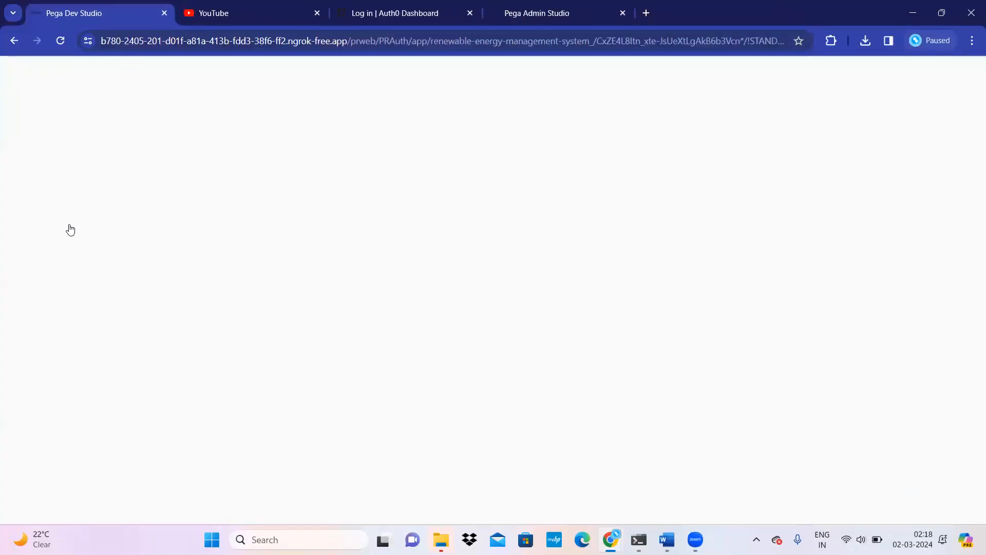
click(165, 13)
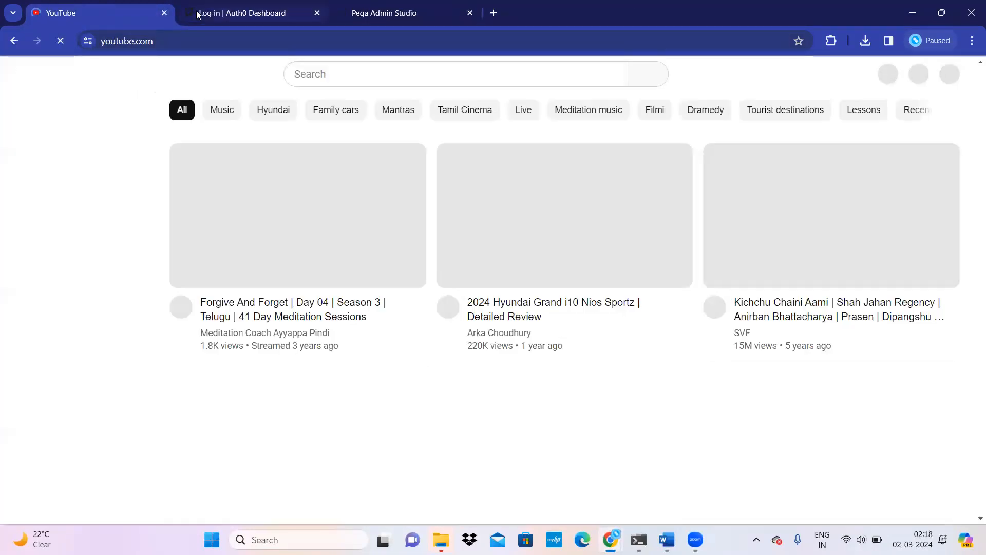
click(197, 14)
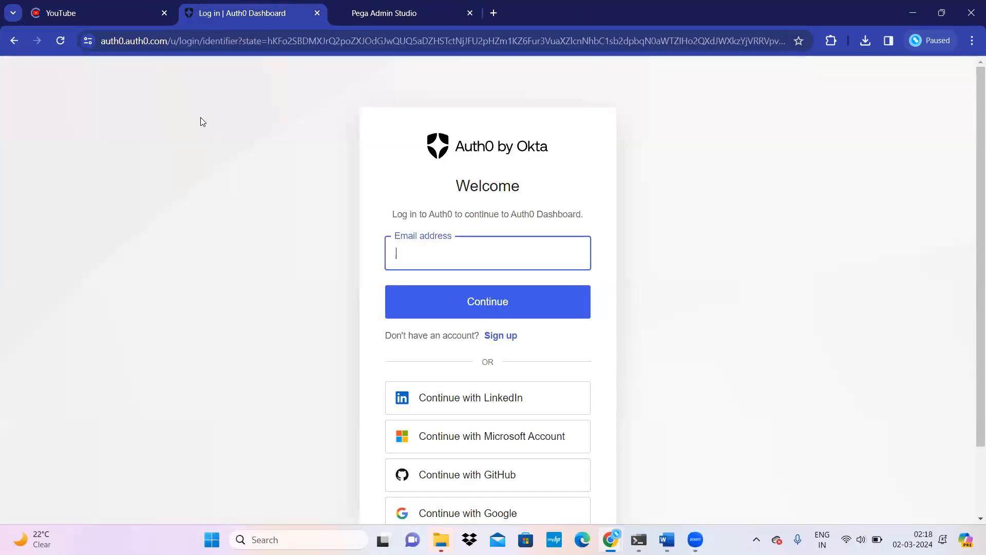
right_click(204, 18)
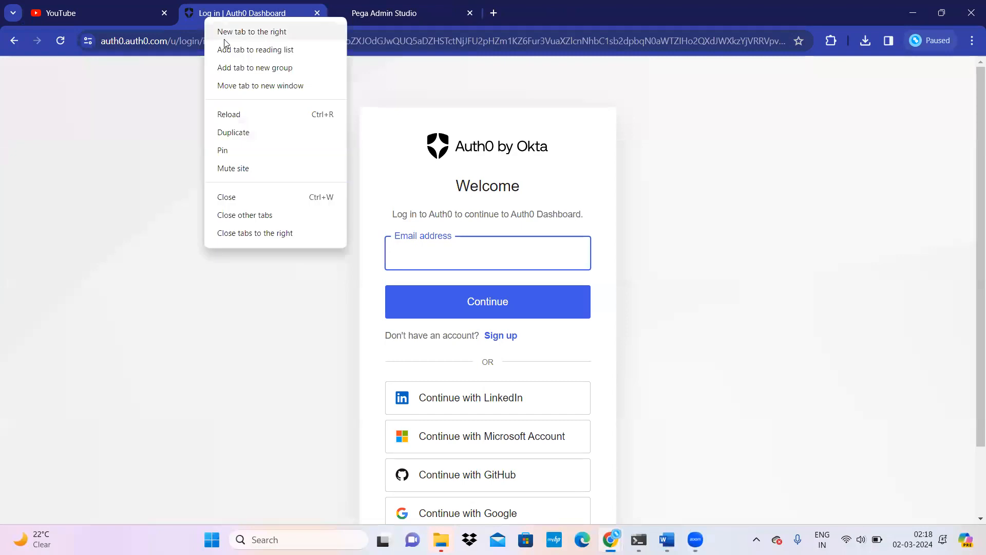
click(222, 200)
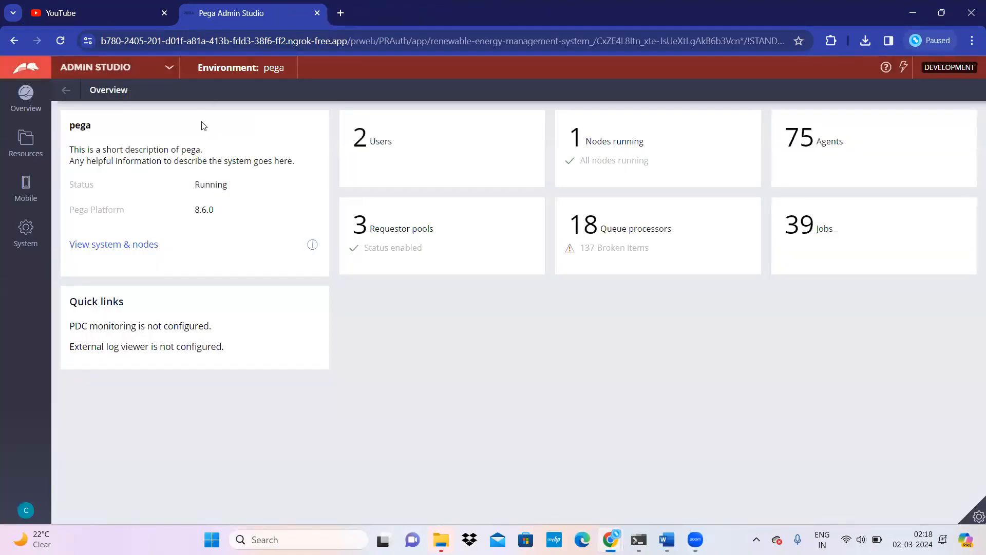
Step: Log off from Admin Studio, hitting Auth0's missing logout callback error, and close YouTube
click(27, 516)
click(42, 495)
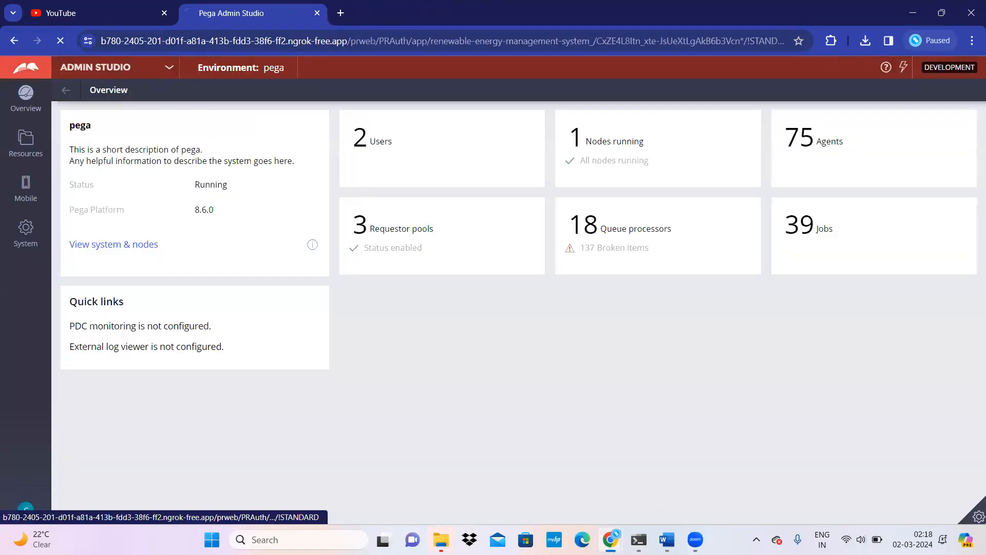
click(172, 14)
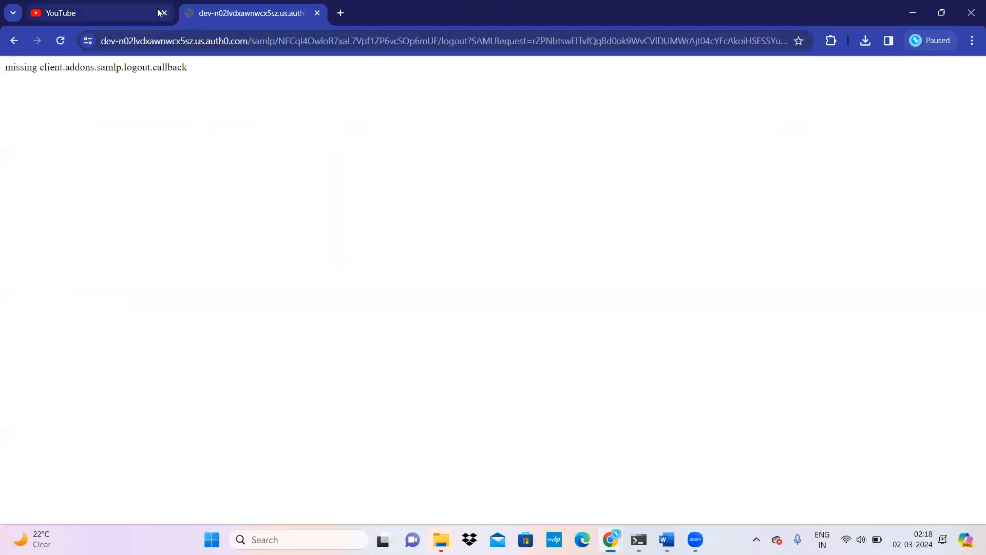
click(162, 17)
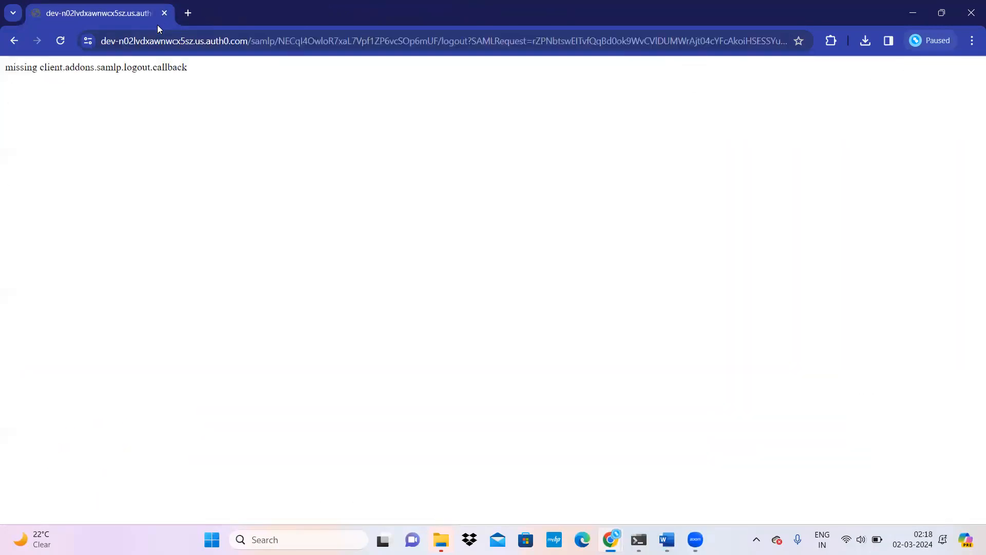
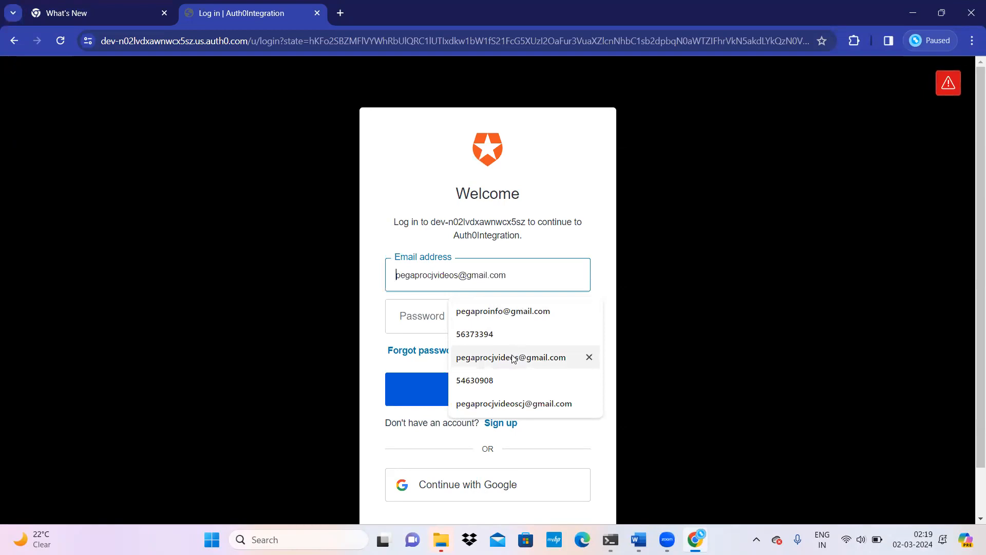
Step: Enter the account password on the Auth0 sign-in page and continue back to Pega
click(436, 317)
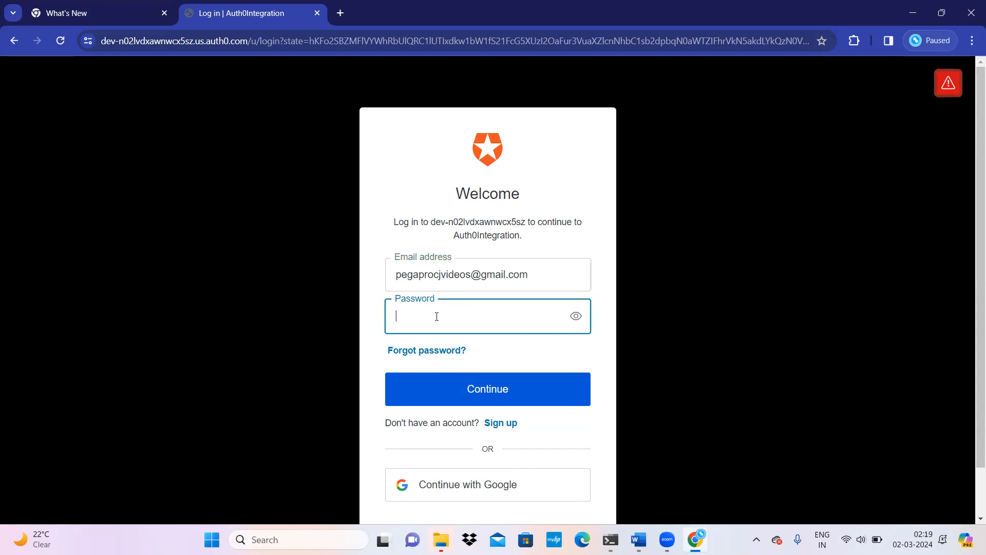
text(••••••••••••••)
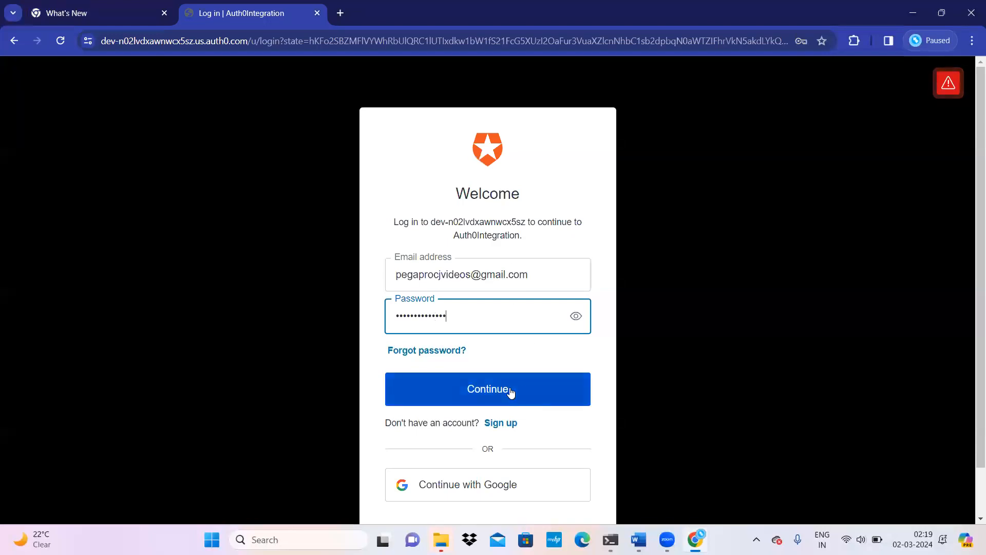
click(476, 388)
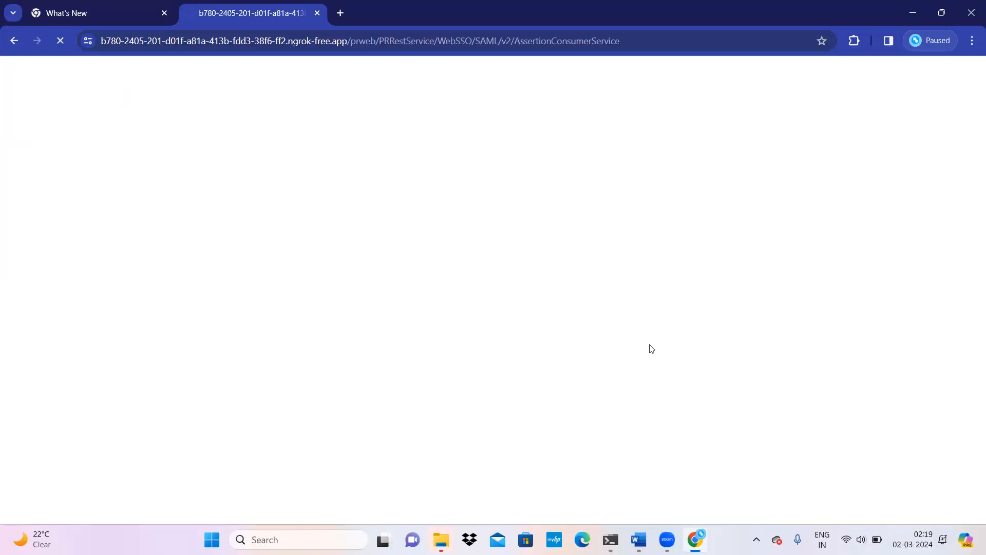
Step: In SAML-tracer, review the POST parameters of the last two login requests, then clear the trace
click(855, 41)
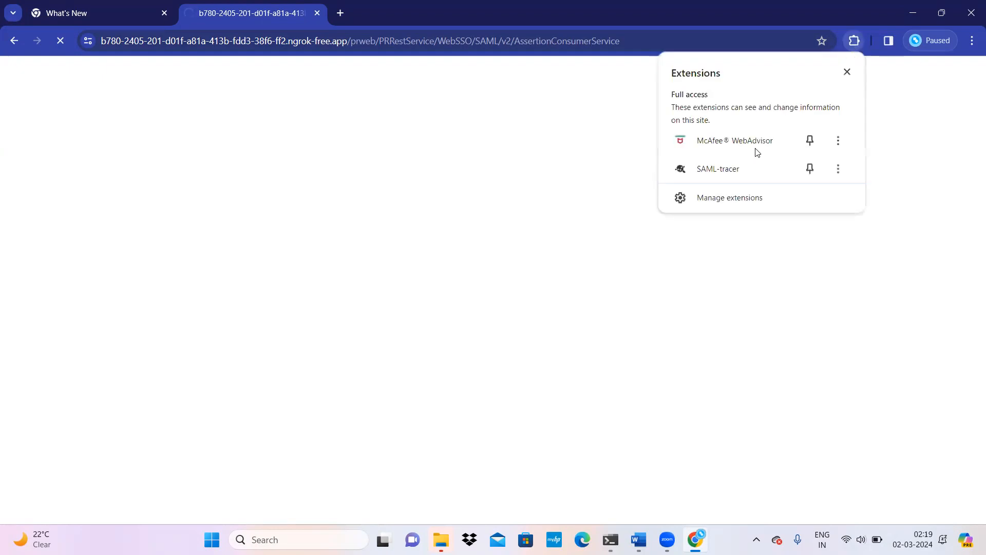
click(740, 167)
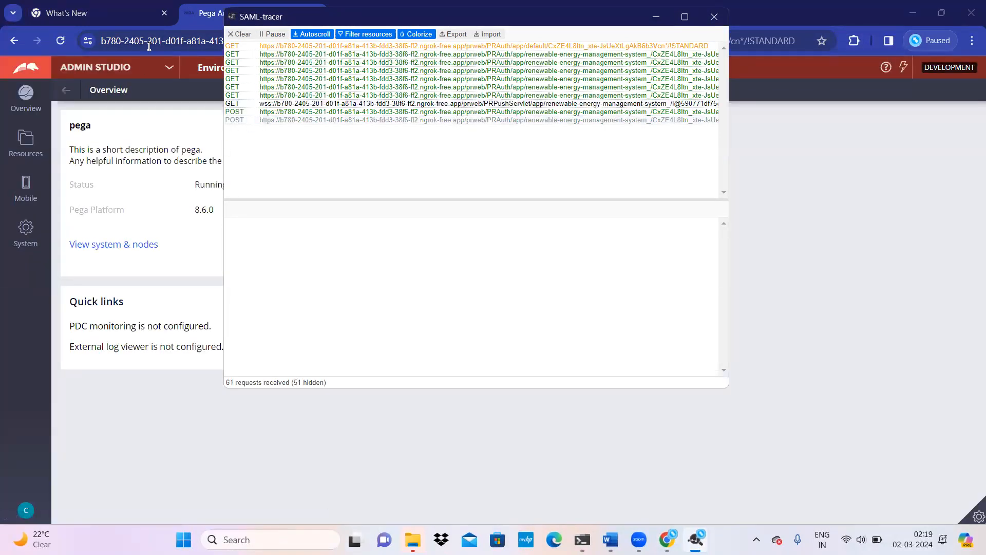
drag(263, 231, 291, 335)
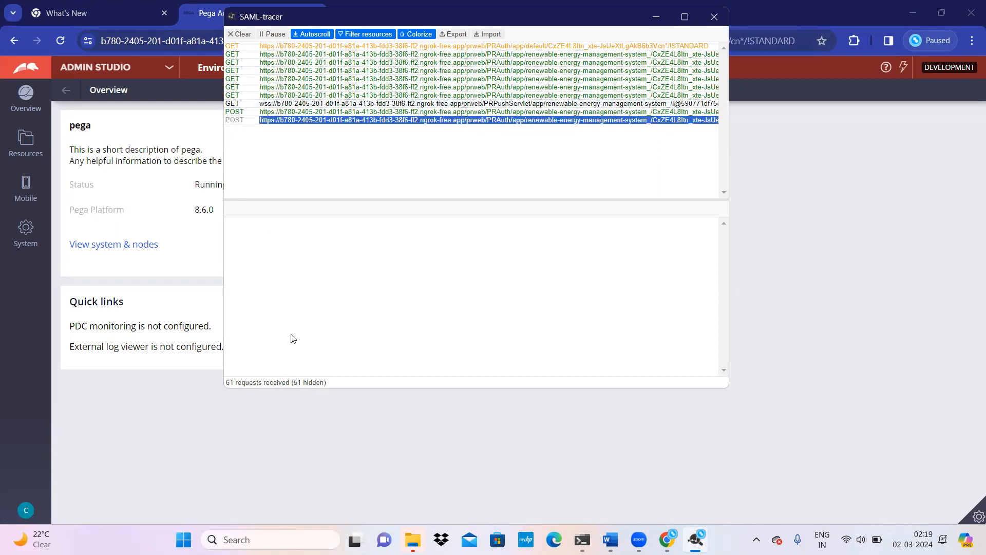
double_click(619, 120)
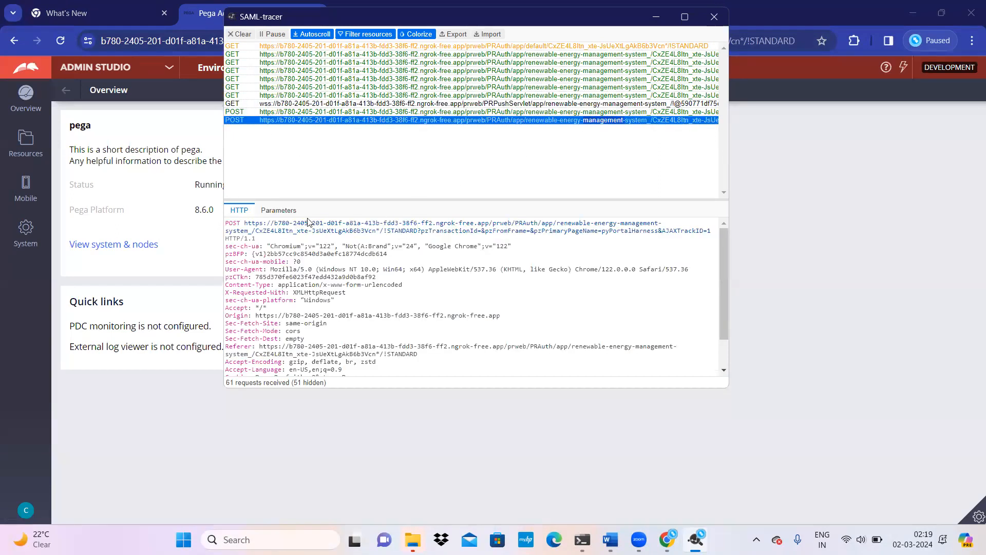
click(278, 210)
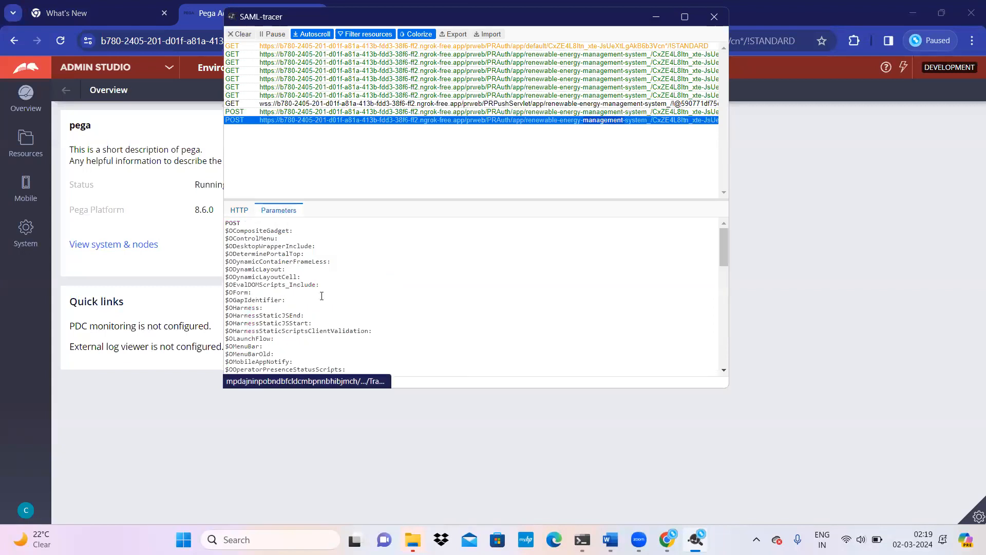
click(238, 113)
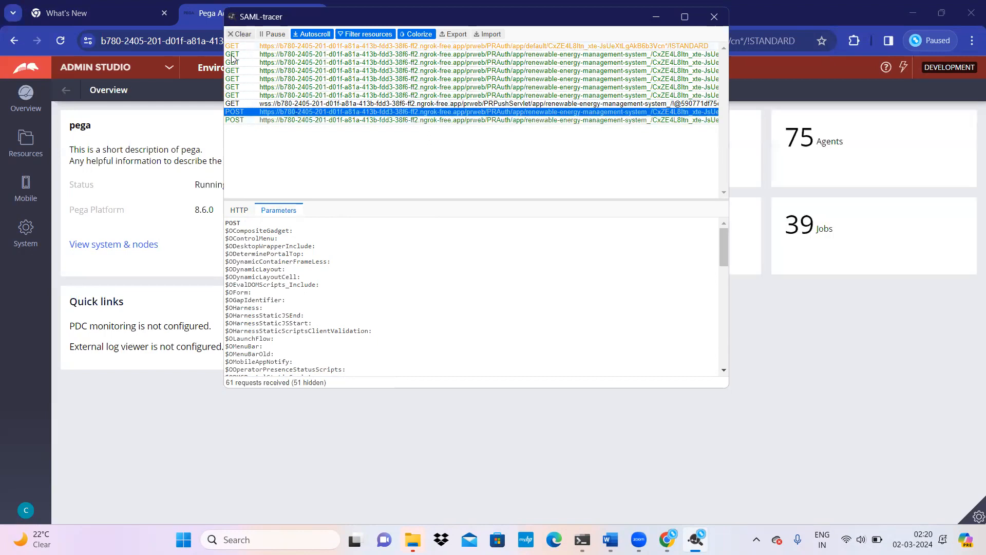
click(241, 34)
click(28, 508)
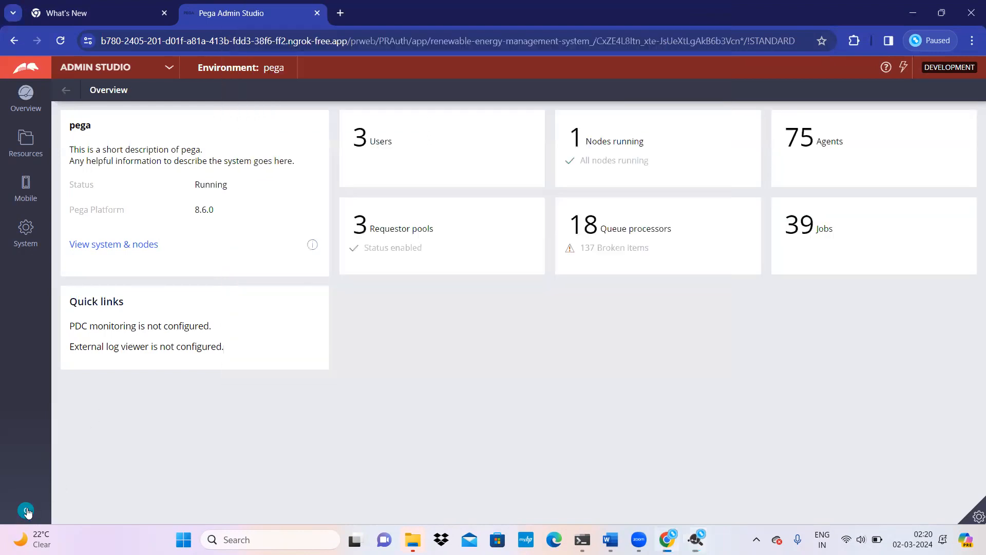
Step: Switch to Dev Studio, open the current operator record and select the ID after the auth0 prefix
click(169, 68)
click(116, 91)
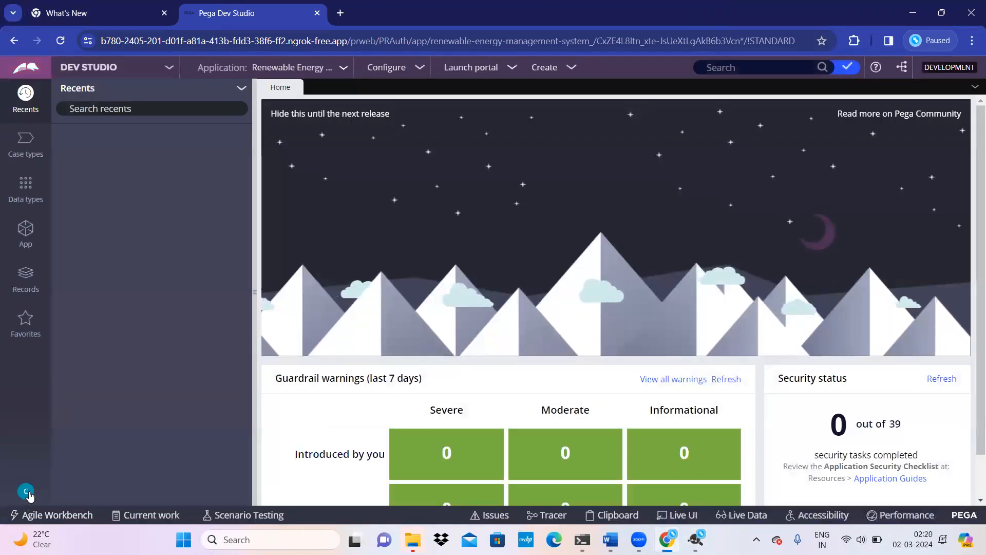
click(27, 492)
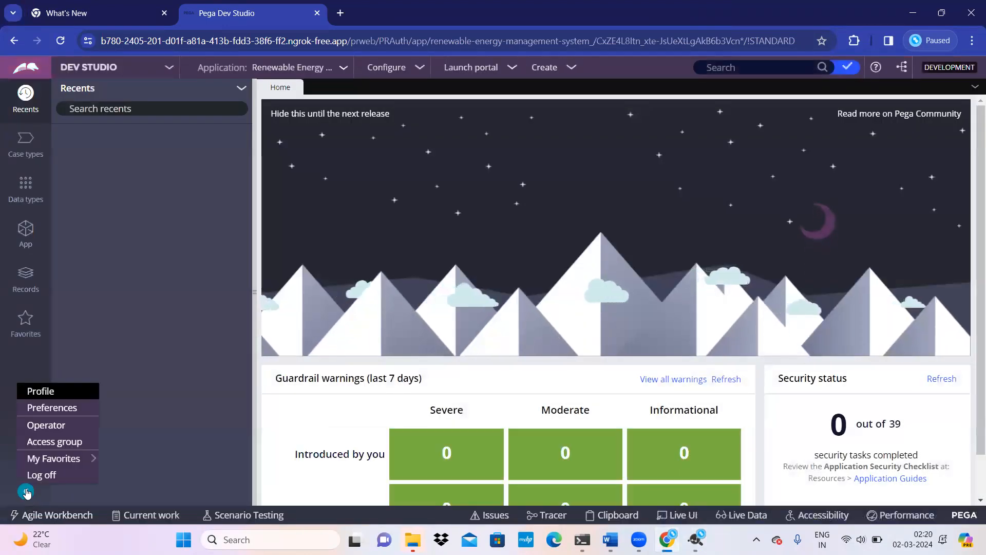
click(45, 425)
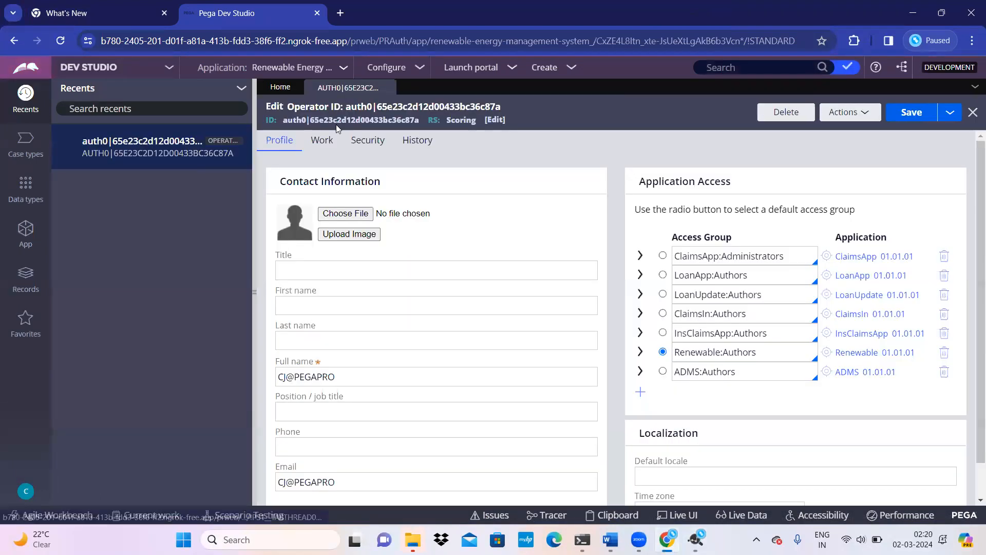
triple_click(367, 118)
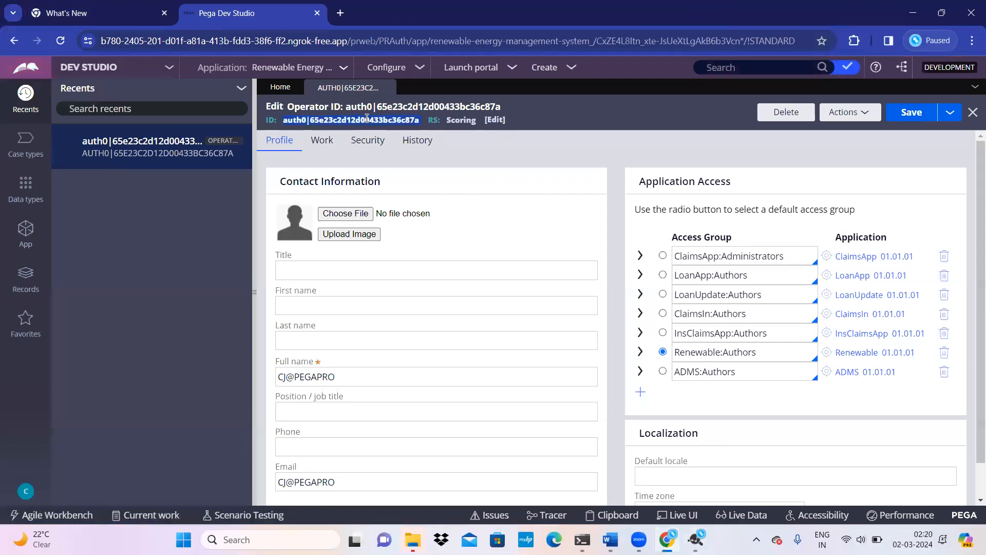
click(338, 115)
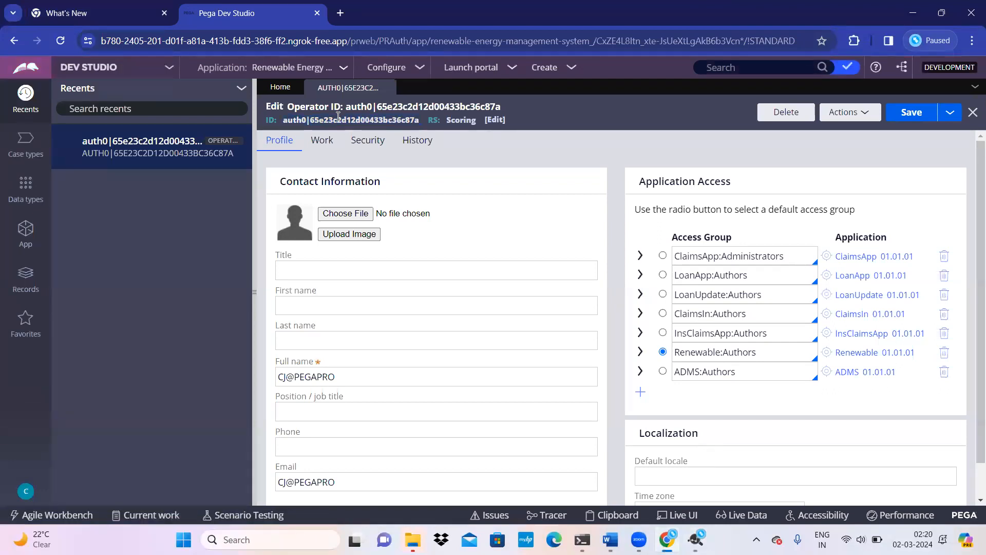
drag(311, 119, 423, 122)
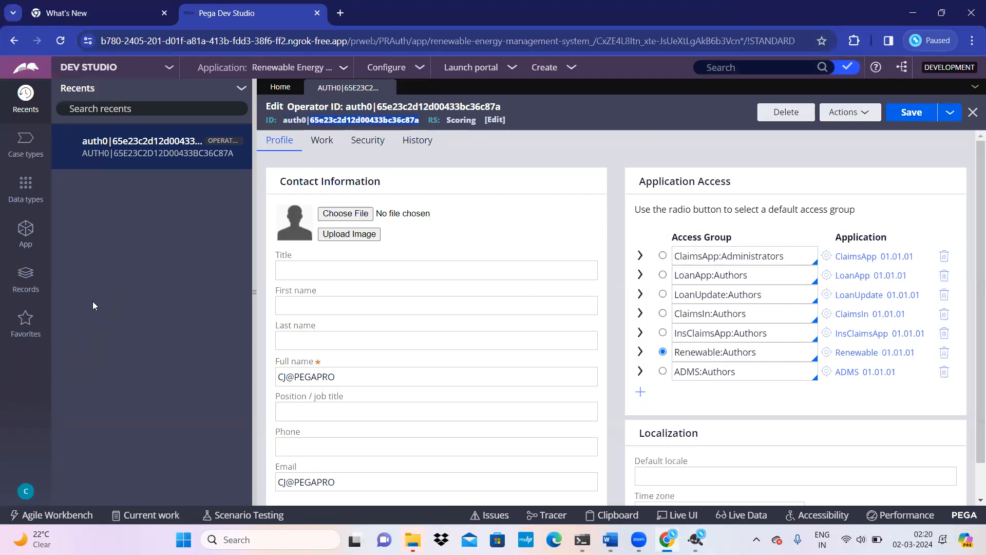
Step: Clear the SAML-tracer capture, then start deleting the auth0 operator record
click(32, 284)
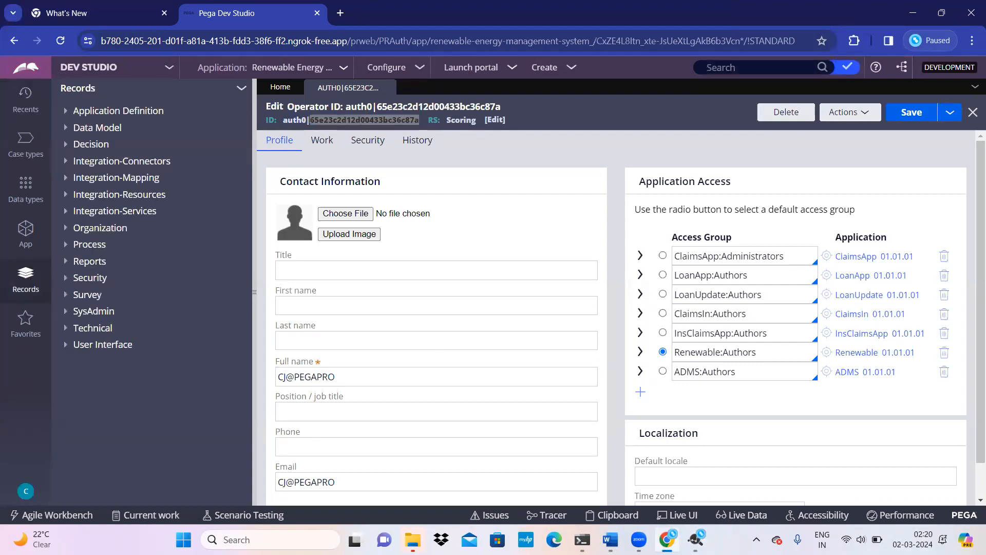
mouse_move(696, 539)
click(691, 482)
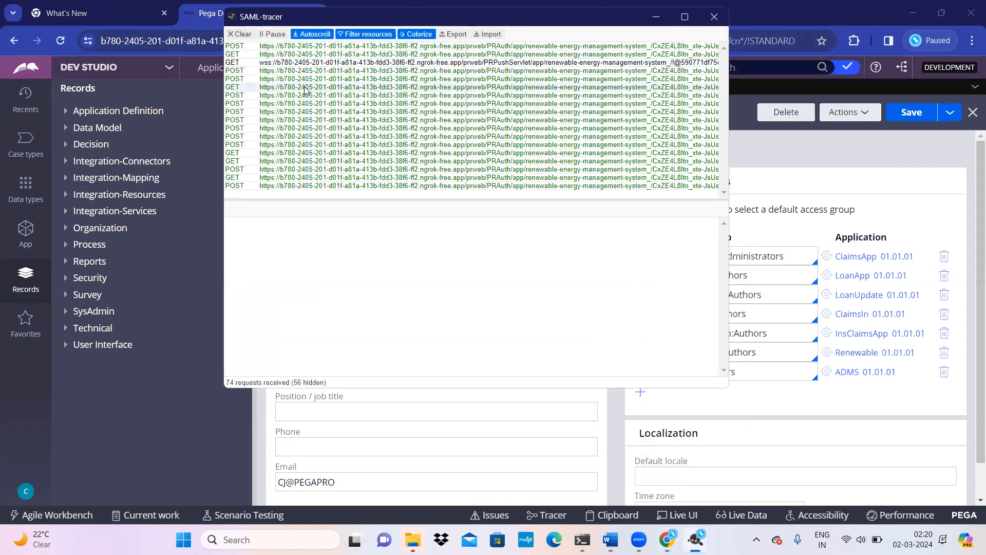
click(320, 50)
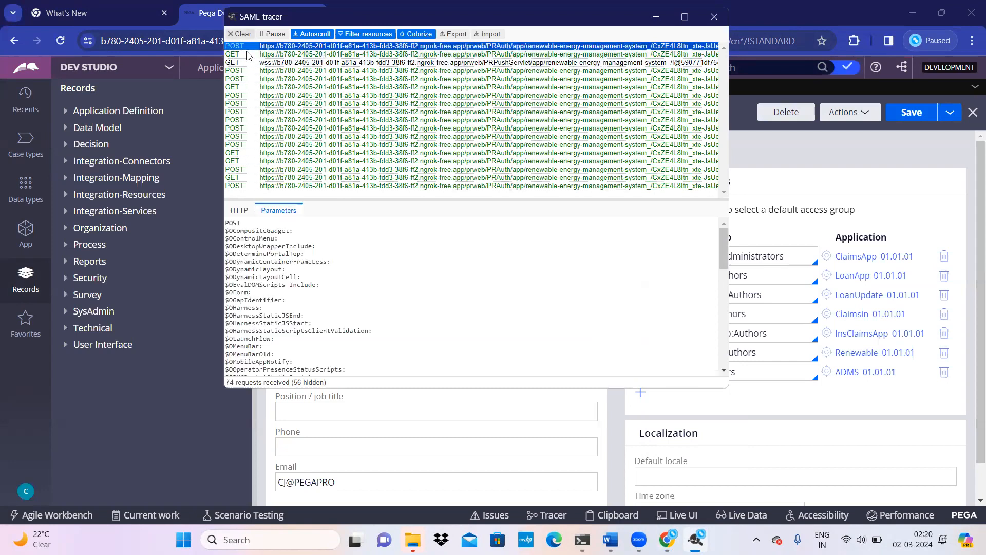
click(241, 34)
click(105, 451)
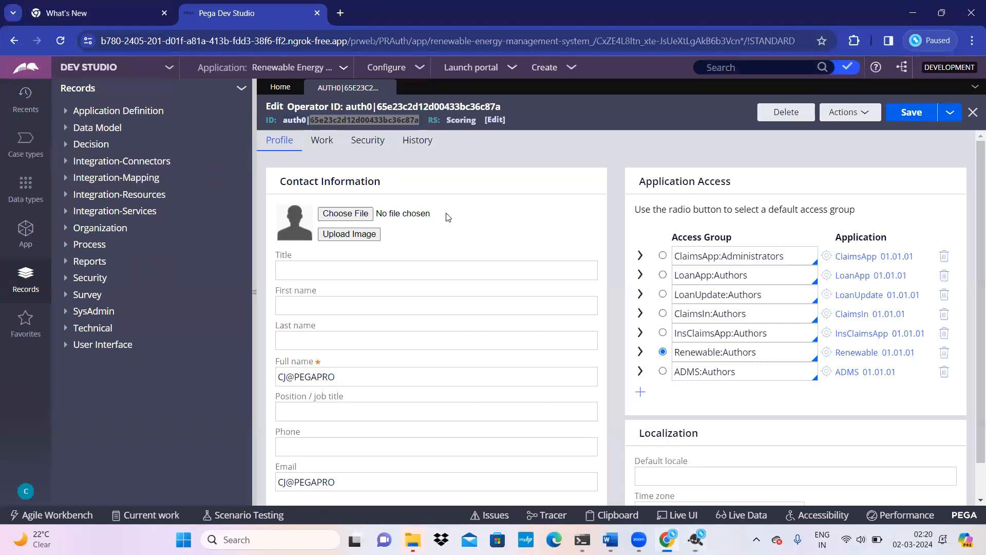
click(786, 112)
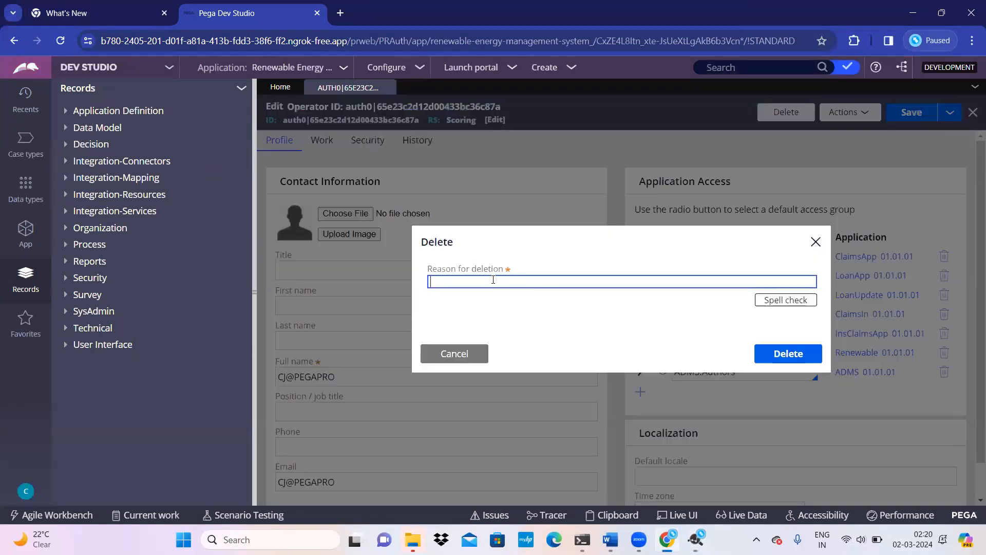
Step: Confirm deleting the auth0 operator and log off Pega, landing on Auth0's logout callback error
click(784, 353)
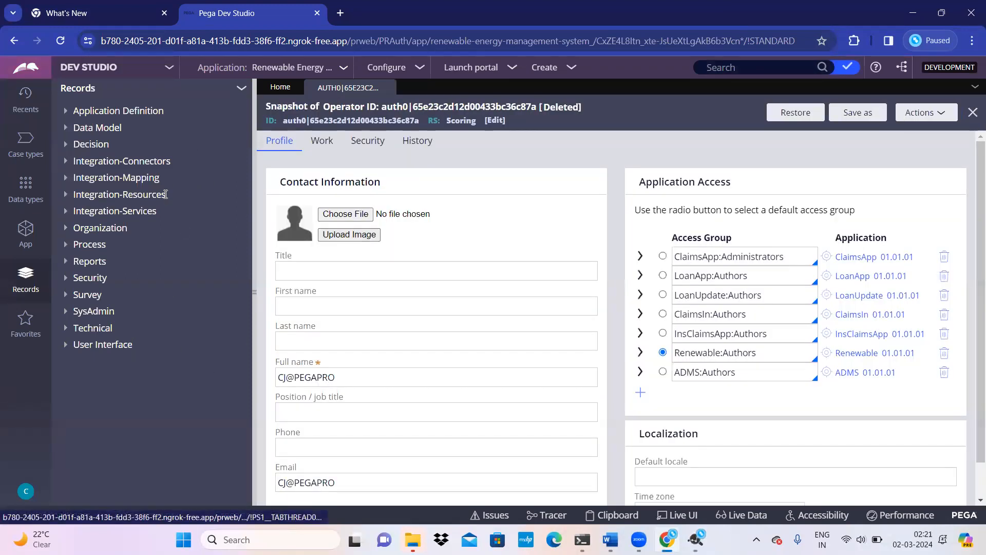
click(27, 493)
click(43, 473)
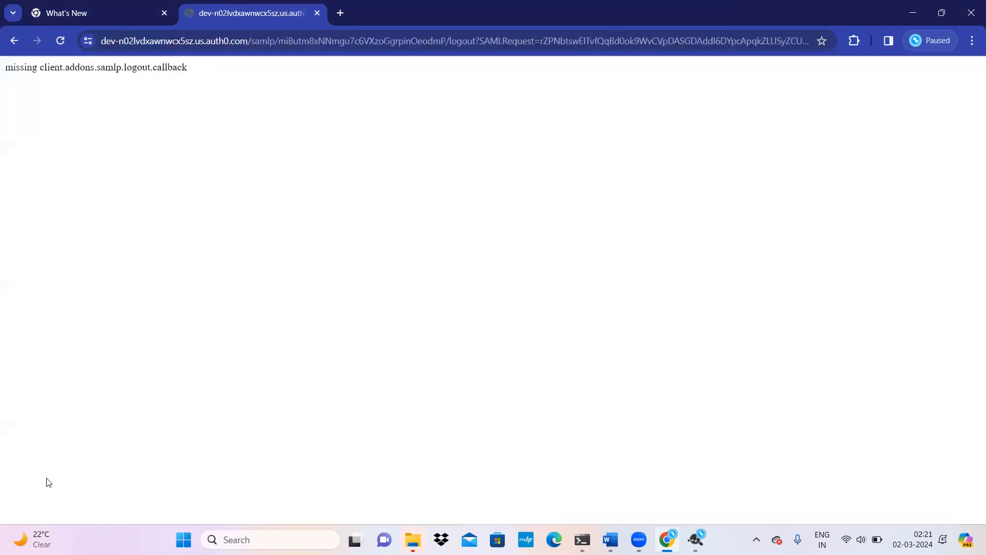
Step: Close the browser tabs, the browser window and the SAML-tracer window
click(164, 13)
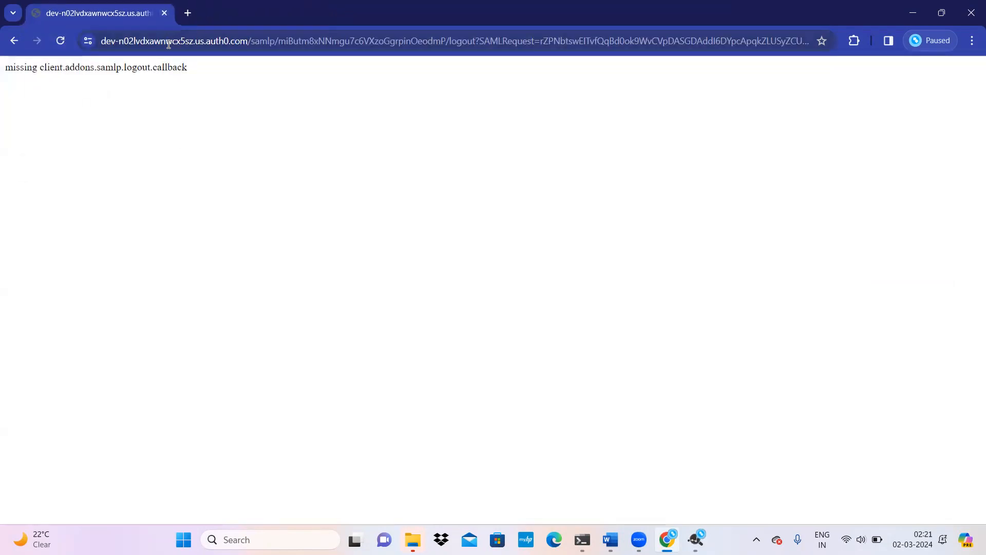
click(187, 13)
click(165, 13)
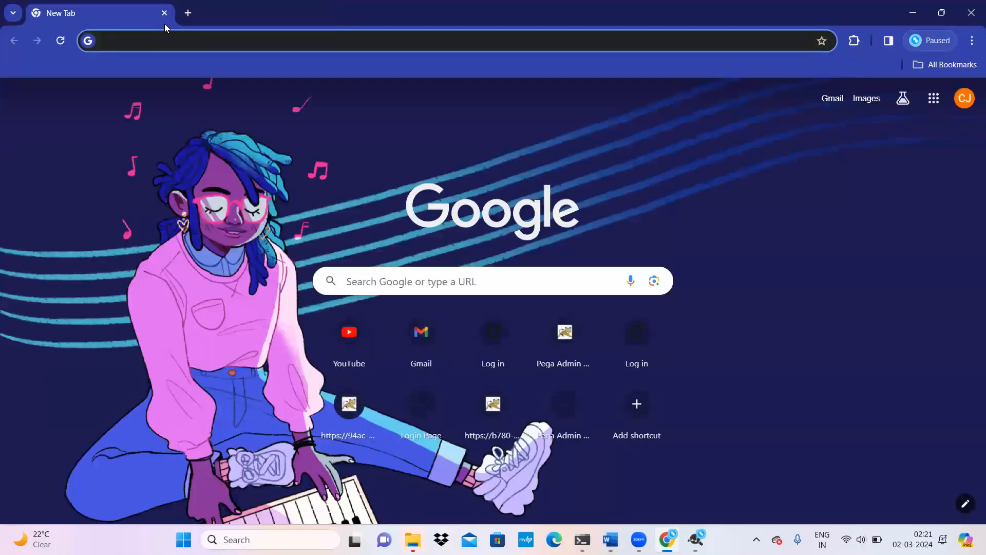
click(164, 13)
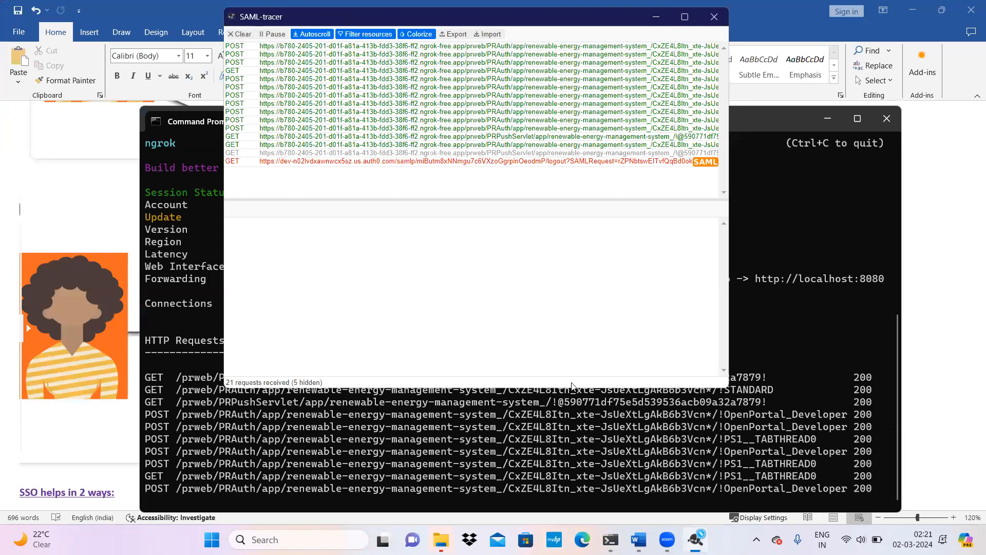
click(696, 539)
right_click(696, 539)
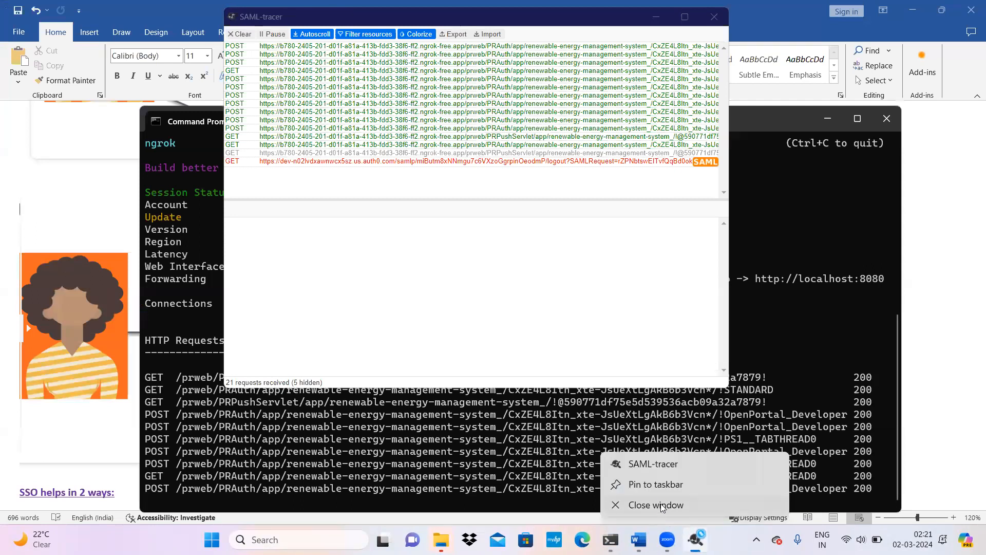
click(663, 504)
Step: Launch Google Chrome and open the pasted Pega Admin Studio ngrok address
click(288, 540)
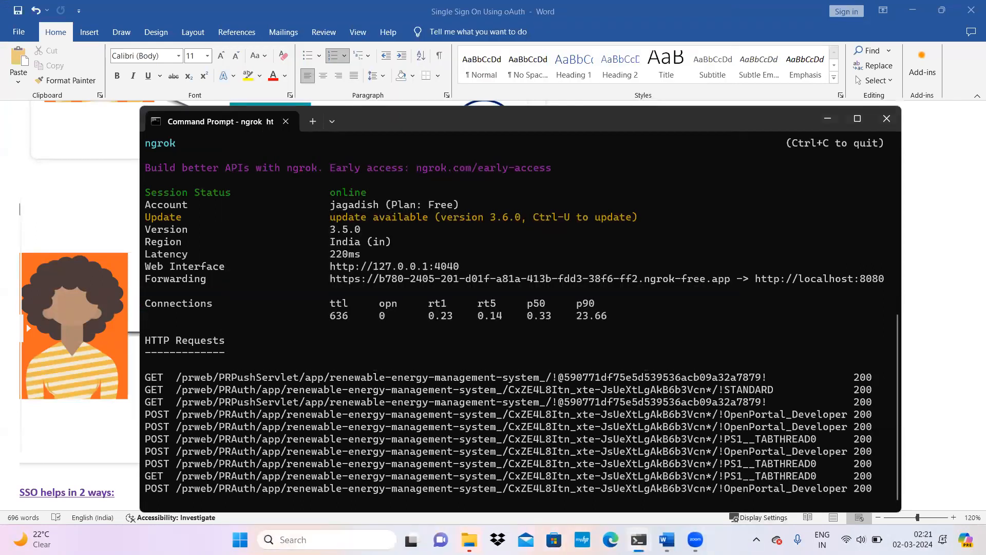
text(goo)
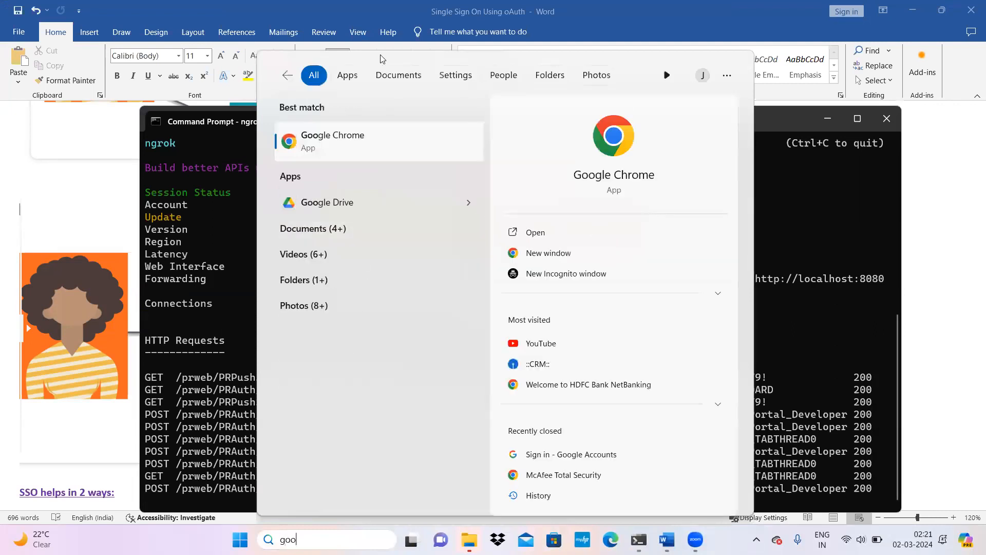
key(Return)
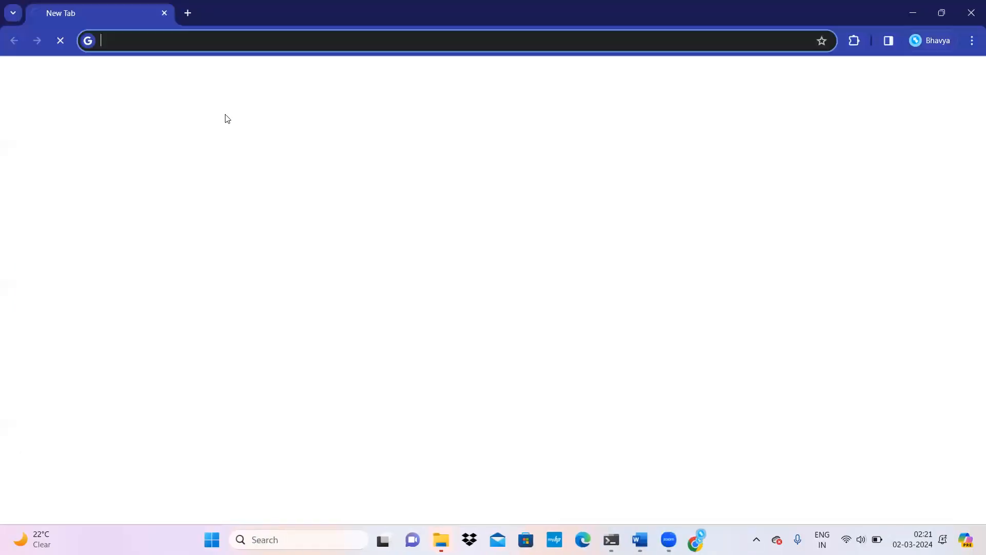
key(ctrl+v)
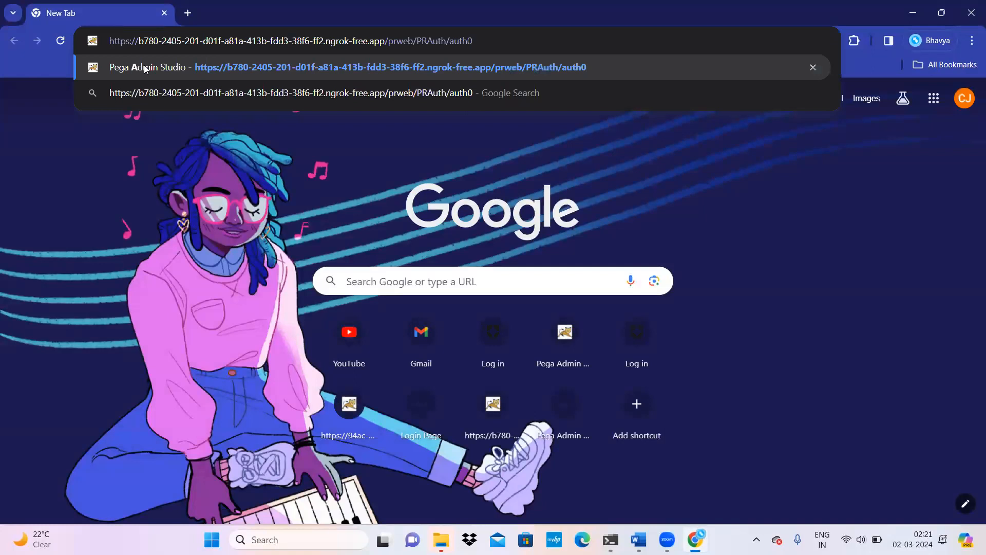
click(147, 72)
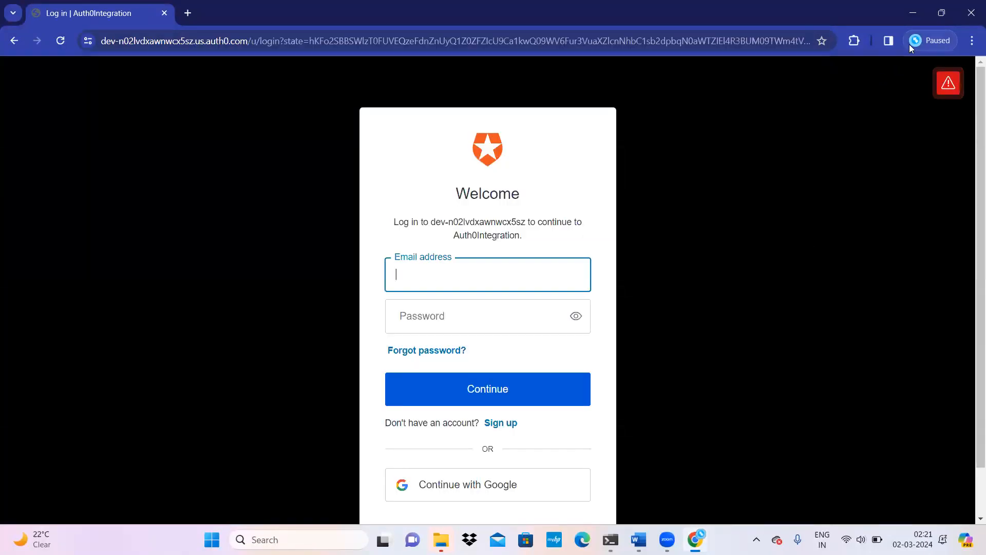
Step: With SAML-tracer capturing, sign in to Auth0 using the saved email and the account password
click(856, 44)
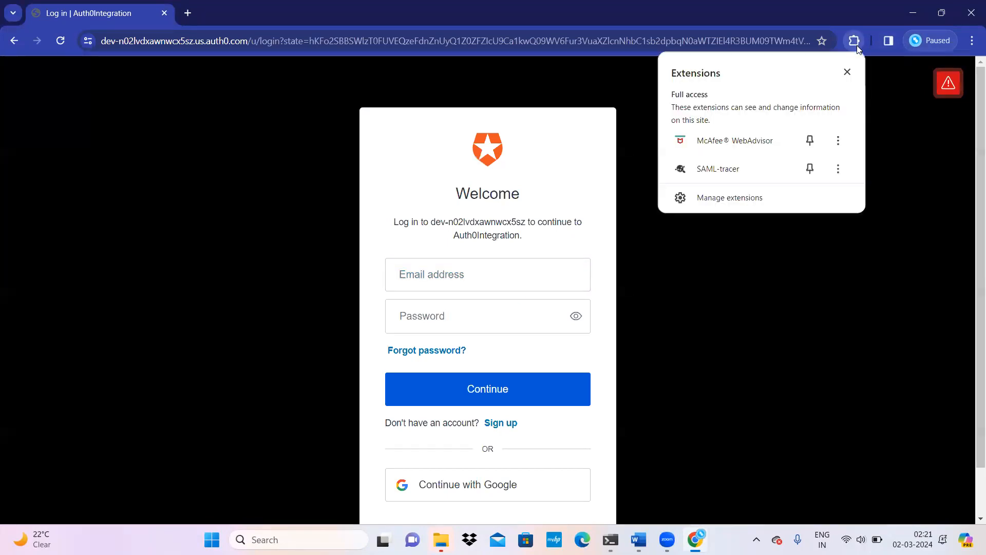
click(746, 168)
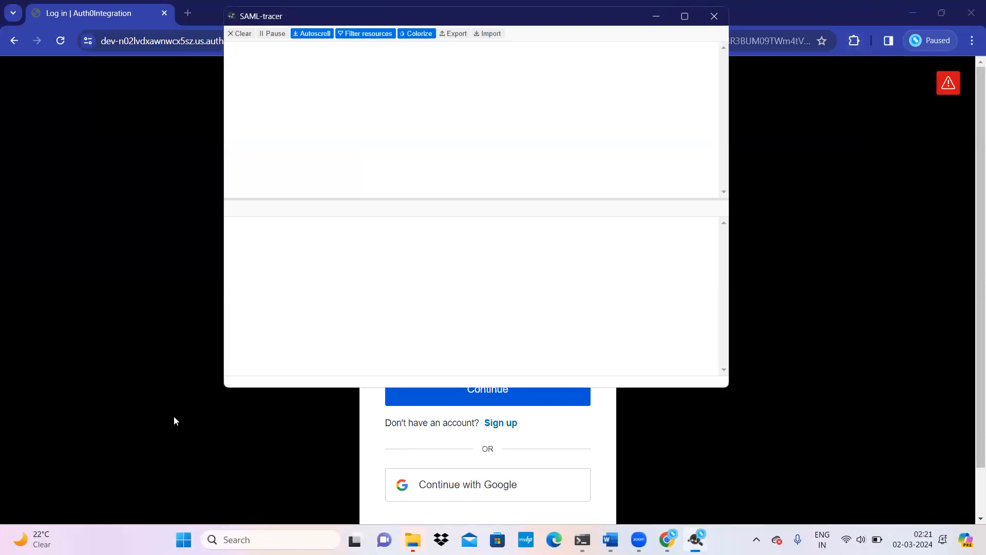
click(364, 421)
click(452, 277)
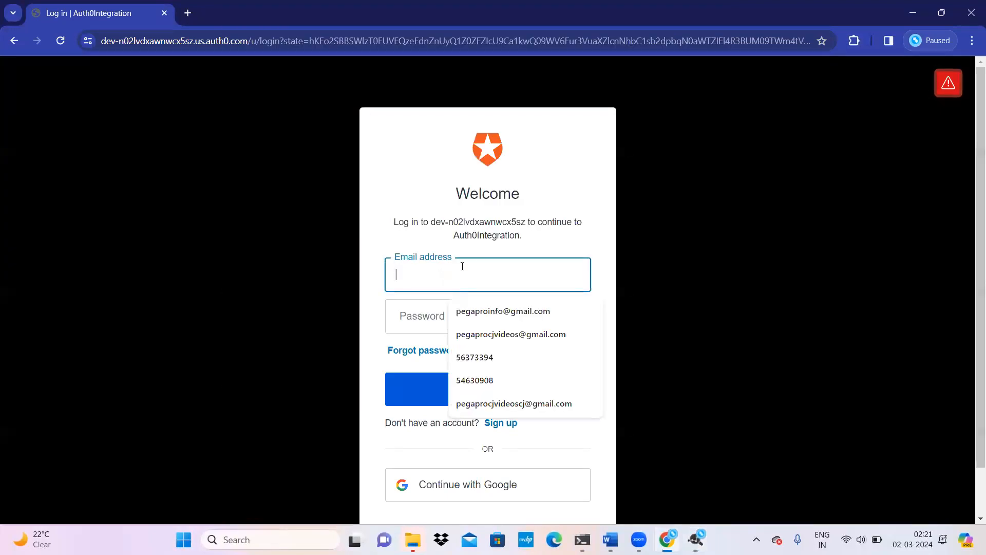
click(510, 333)
click(453, 311)
text(••••••••••••••)
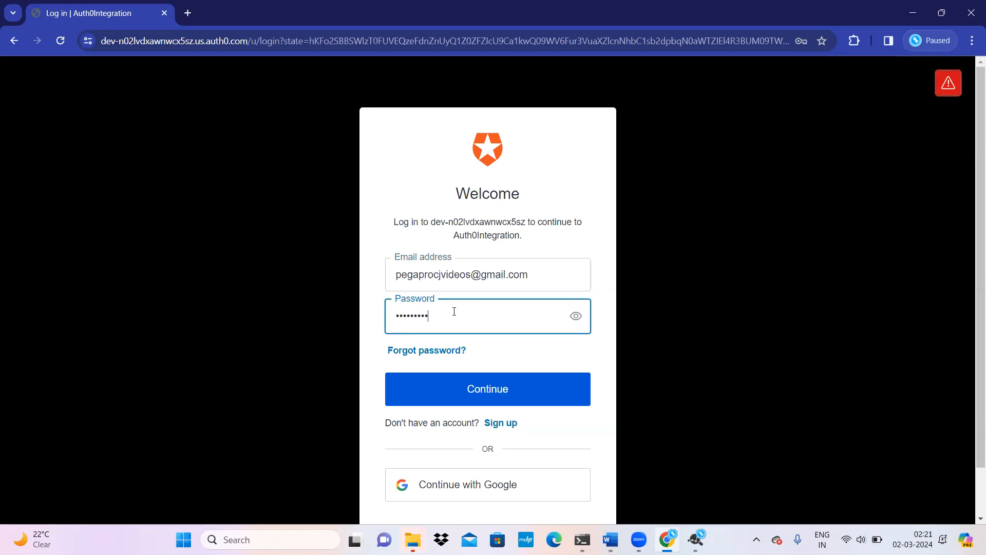
click(497, 391)
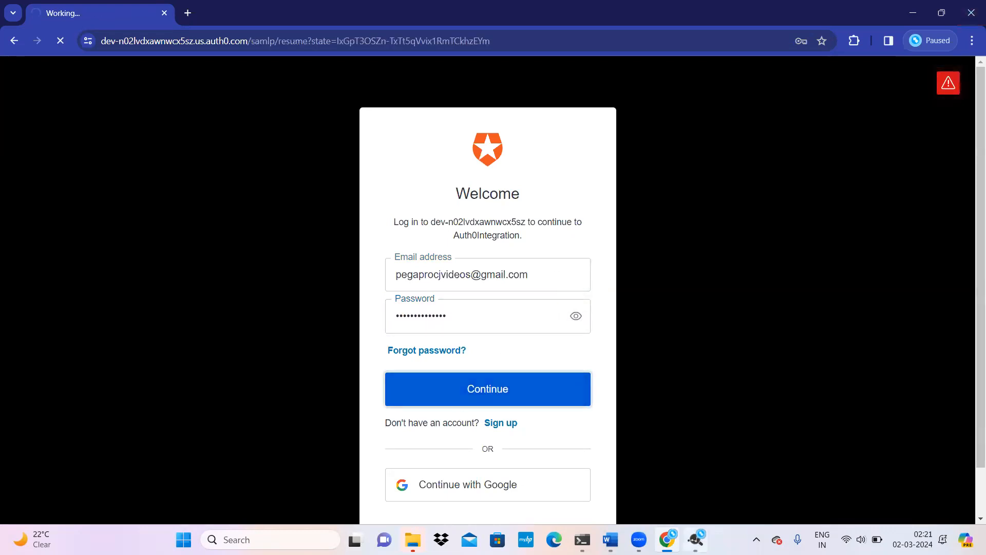
mouse_move(695, 539)
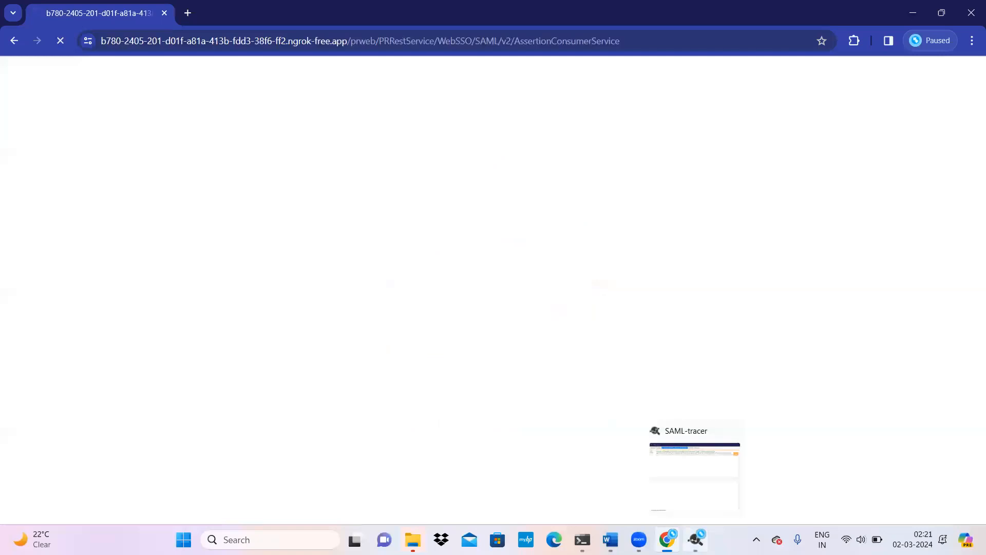
click(701, 484)
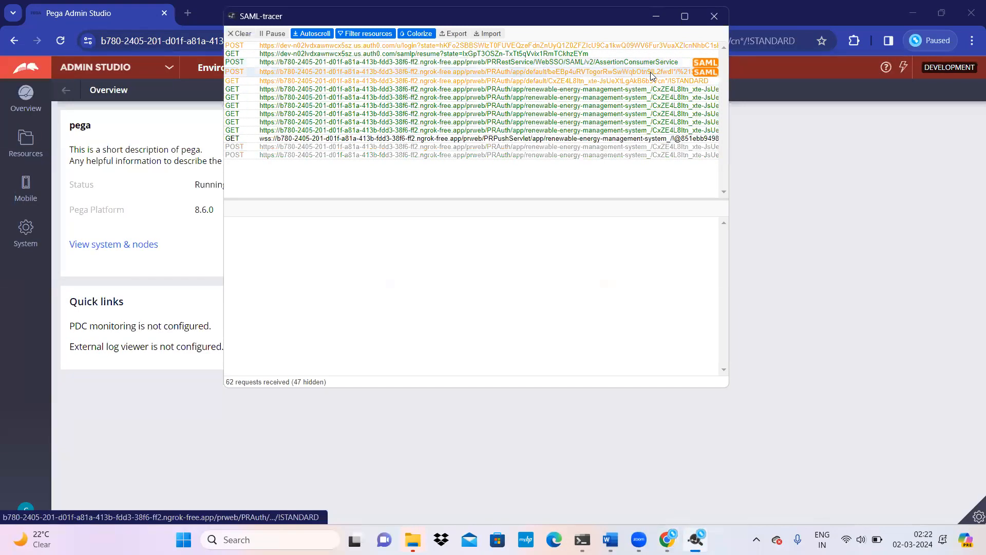
Step: Open the AssertionConsumerService POST request and scroll through its SAML Response XML
click(651, 72)
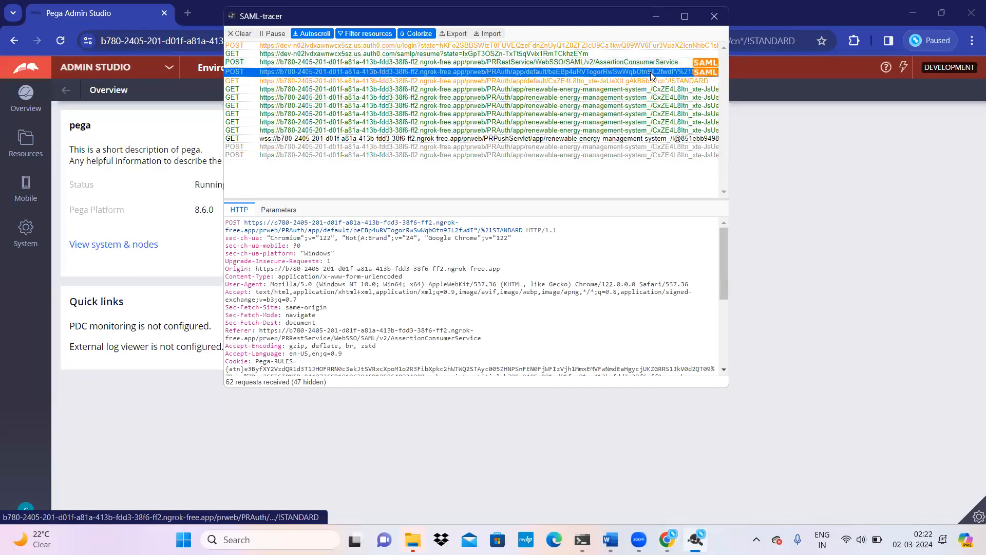
click(703, 64)
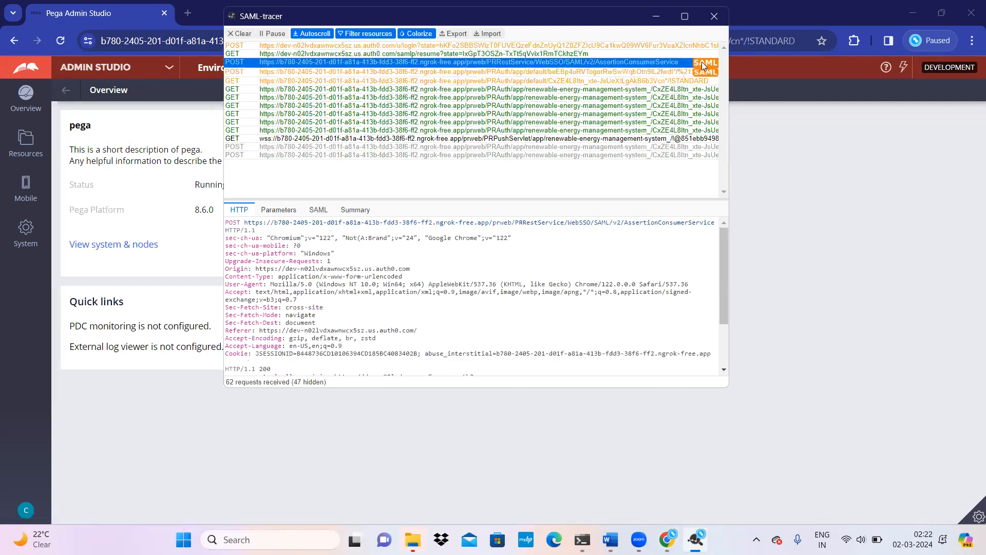
click(319, 210)
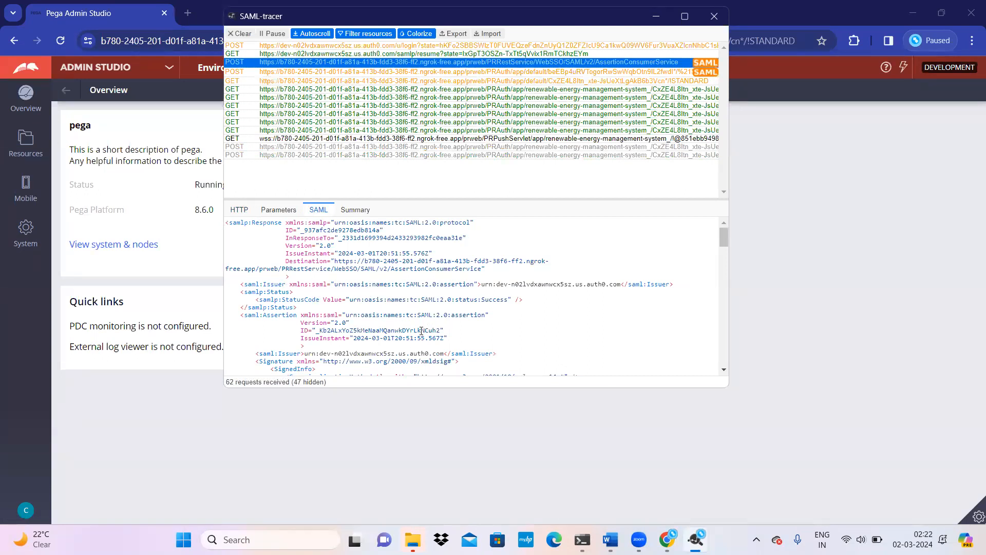
scroll(421, 330, down, 3)
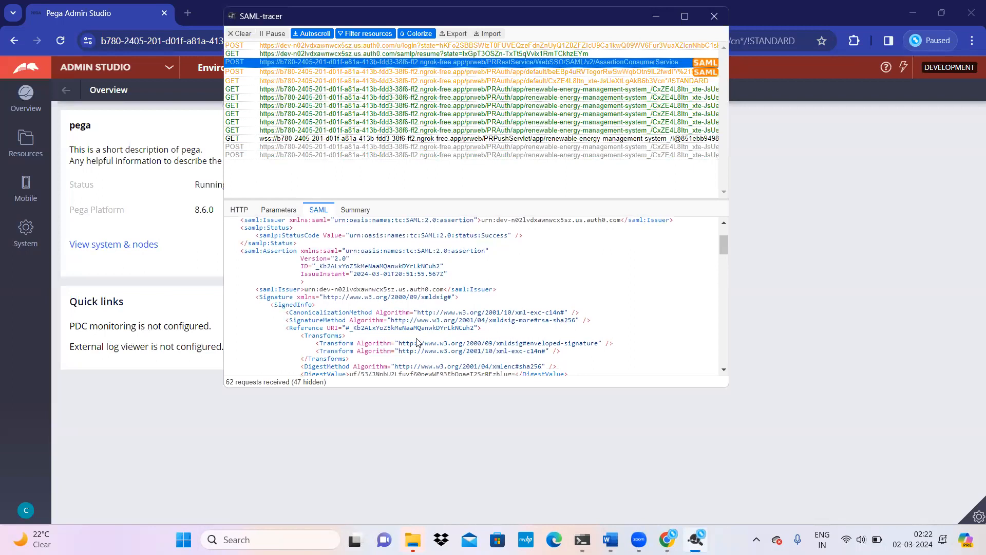
scroll(452, 311, down, 6)
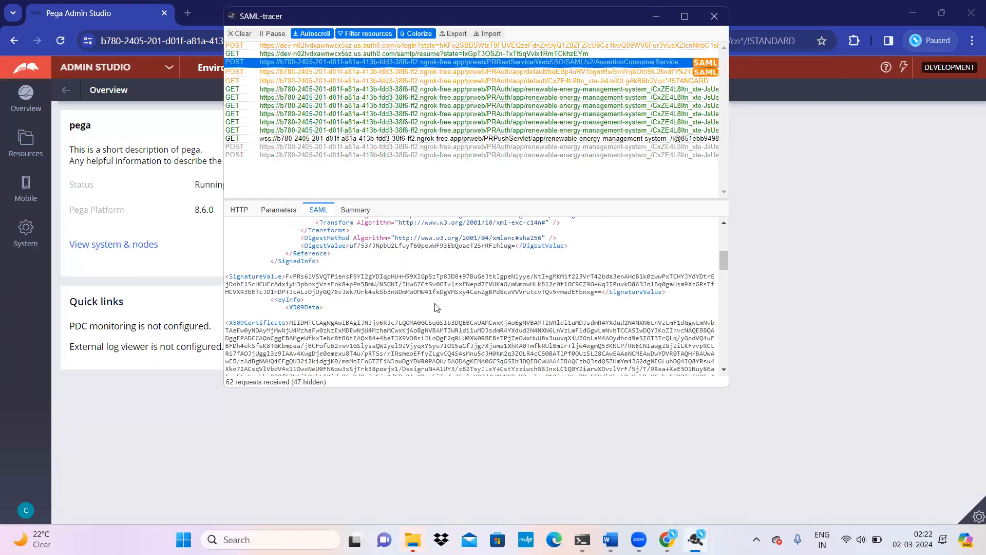
scroll(426, 314, up, 3)
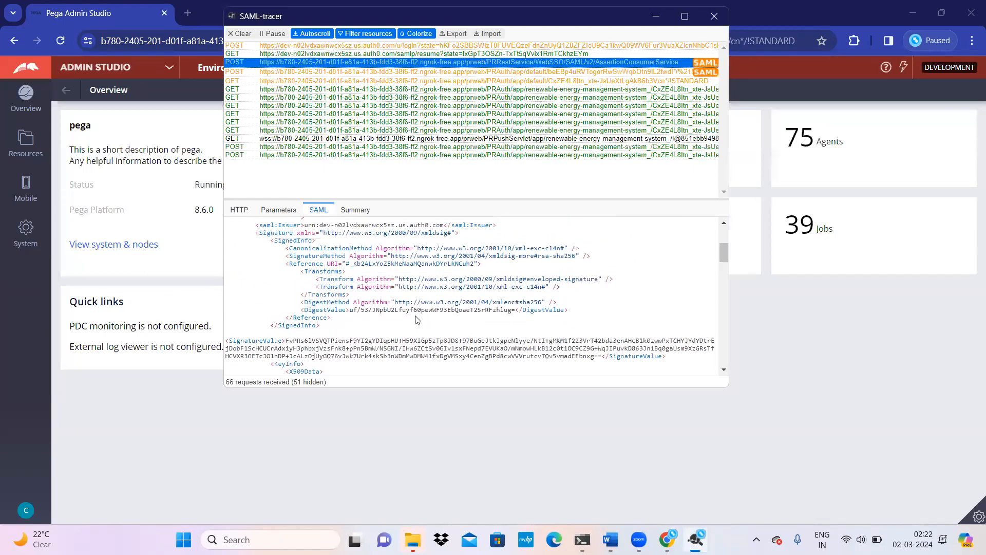
scroll(393, 305, up, 6)
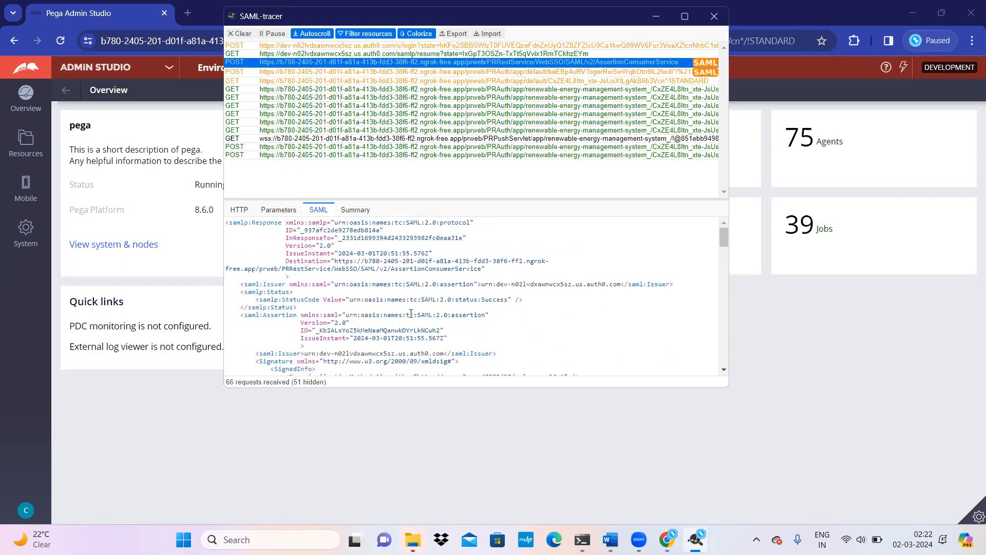
scroll(412, 312, down, 6)
scroll(412, 311, down, 15)
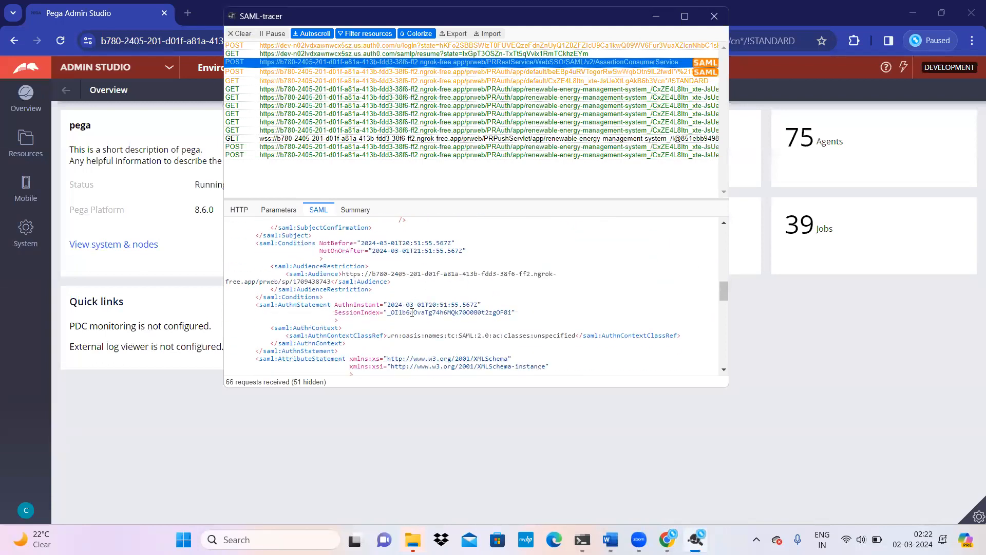
Step: Highlight the assertion's Conditions and Audience section while reviewing the claims
drag(334, 244, 393, 282)
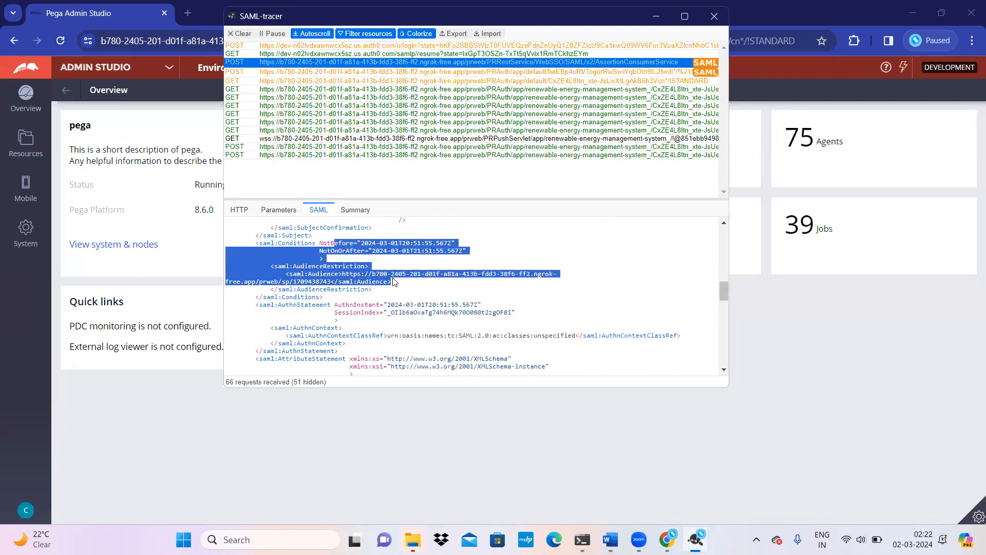
scroll(432, 310, down, 3)
scroll(431, 312, down, 2)
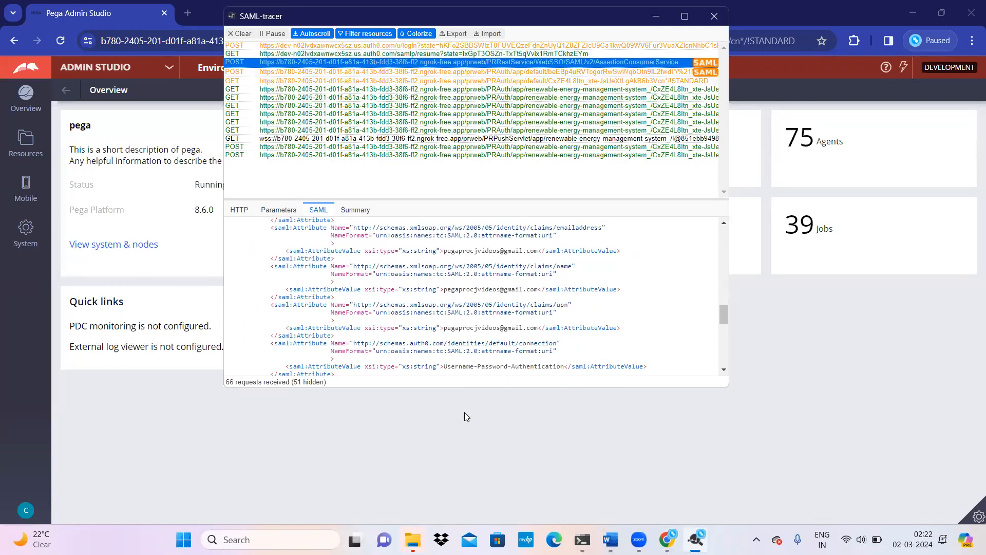
scroll(488, 325, down, 1)
scroll(488, 325, up, 1)
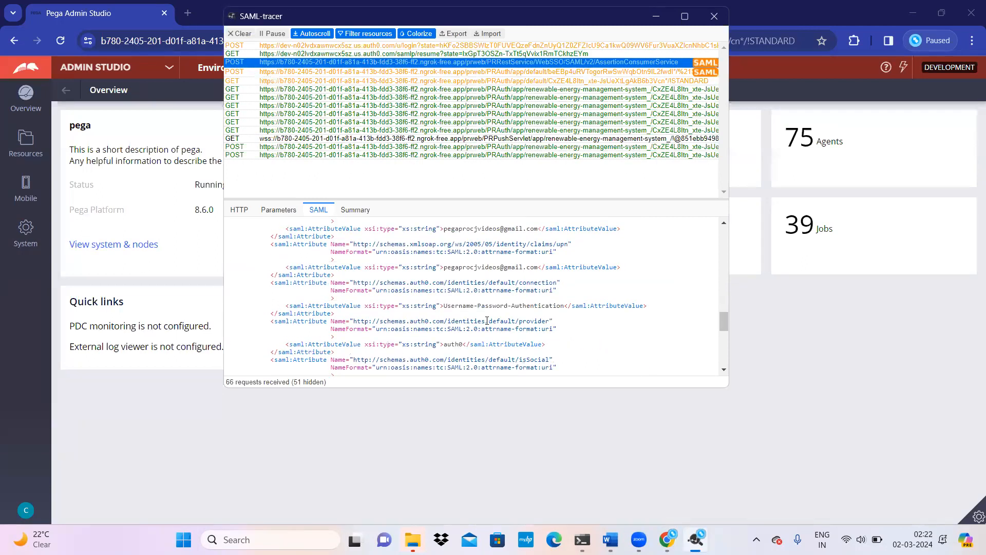
scroll(487, 325, up, 1)
drag(461, 276, 537, 272)
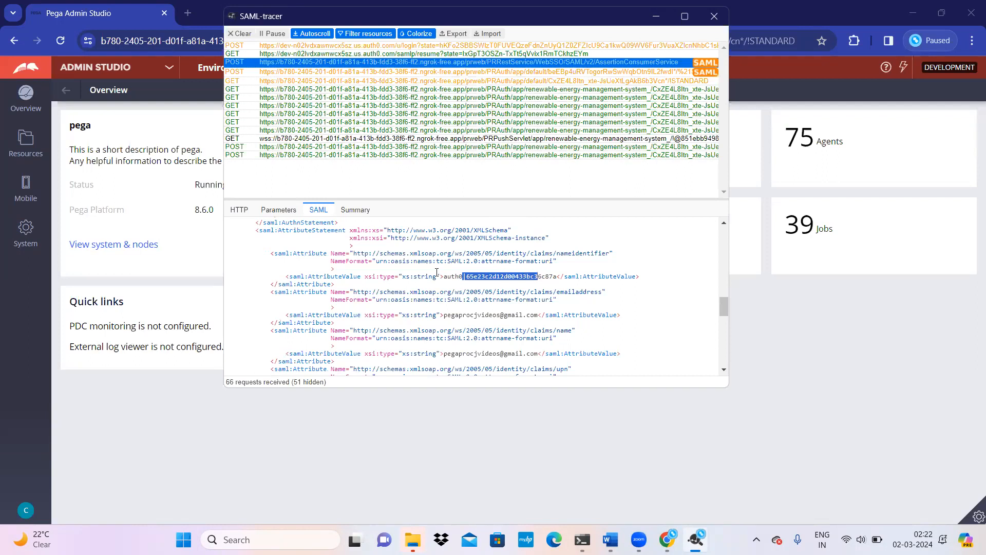
click(329, 271)
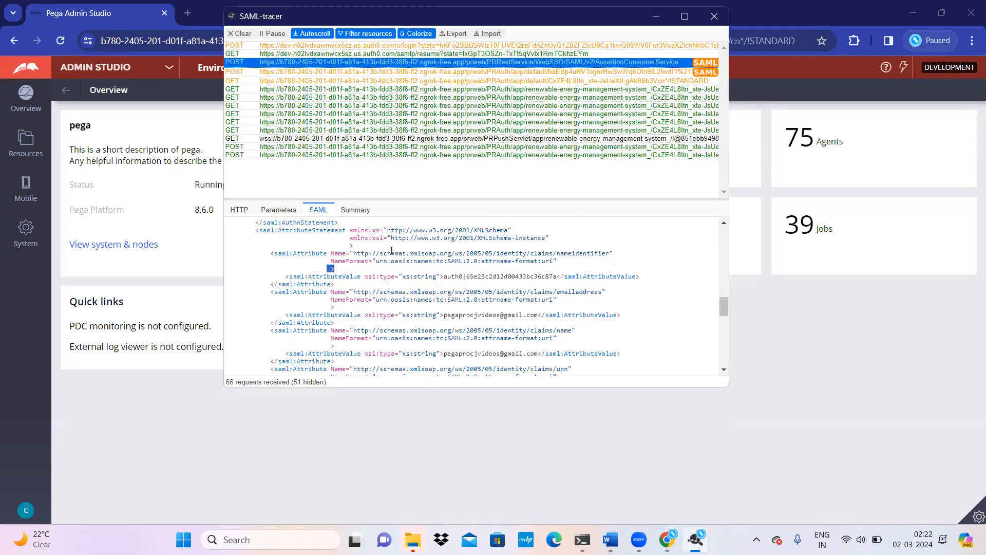
Step: Pick out the nameidentifier claim, then select the emailaddress claim URI
drag(391, 253, 587, 254)
triple_click(585, 255)
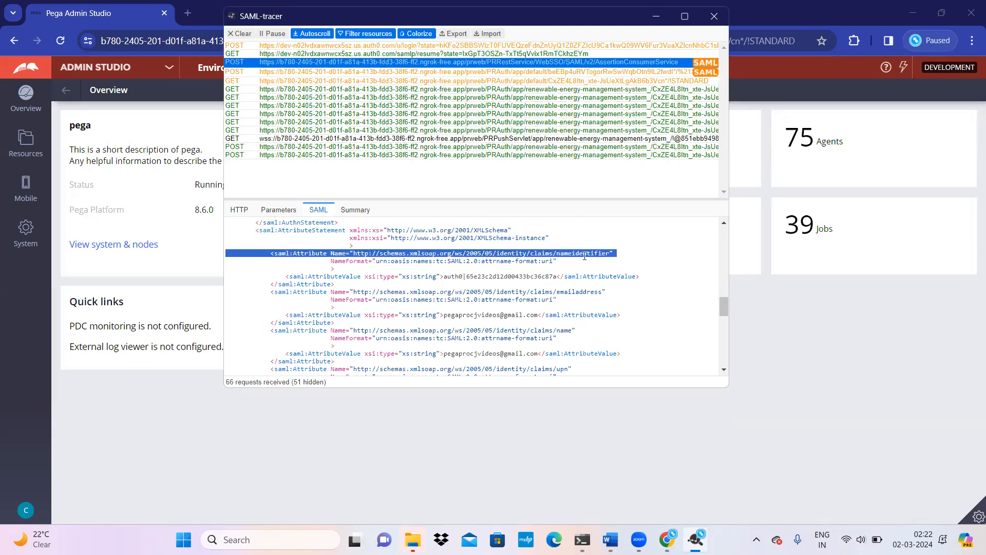
double_click(494, 277)
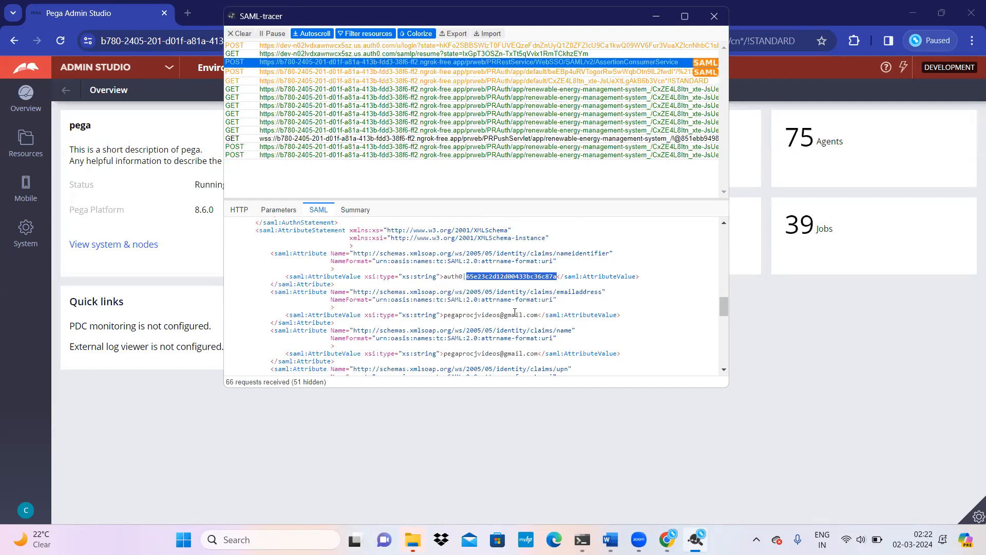
scroll(514, 312, down, 3)
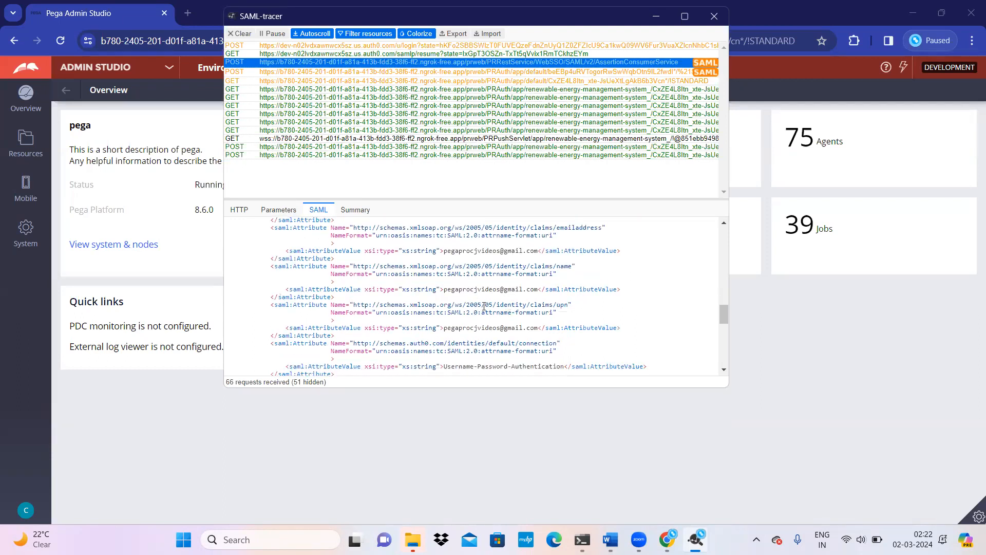
scroll(483, 307, up, 3)
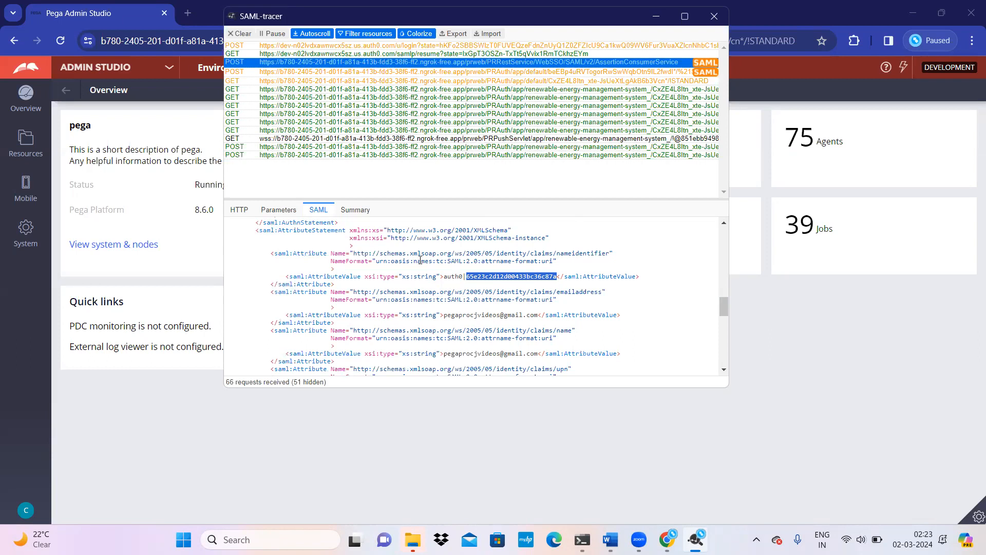
double_click(582, 252)
triple_click(575, 291)
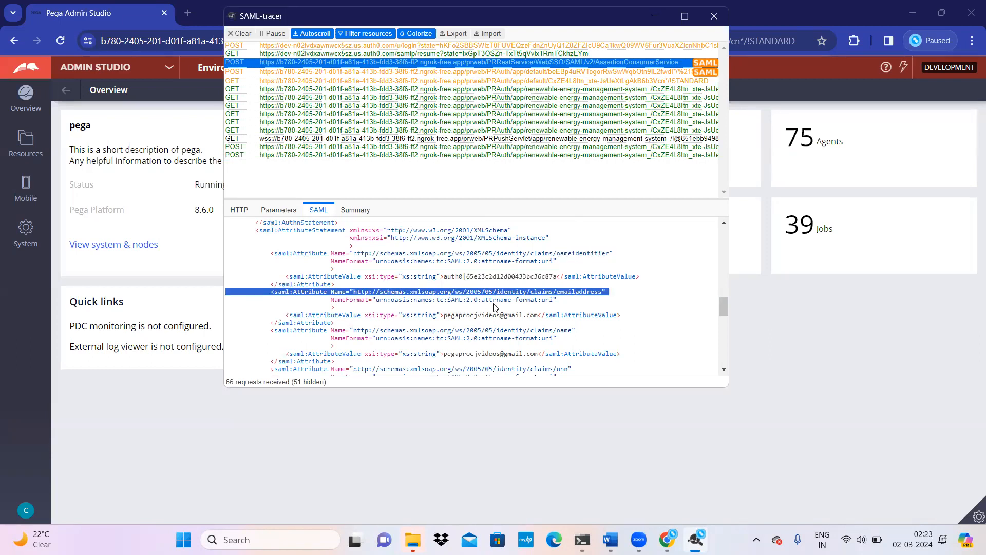
click(349, 291)
drag(353, 292, 602, 292)
key(ctrl+c)
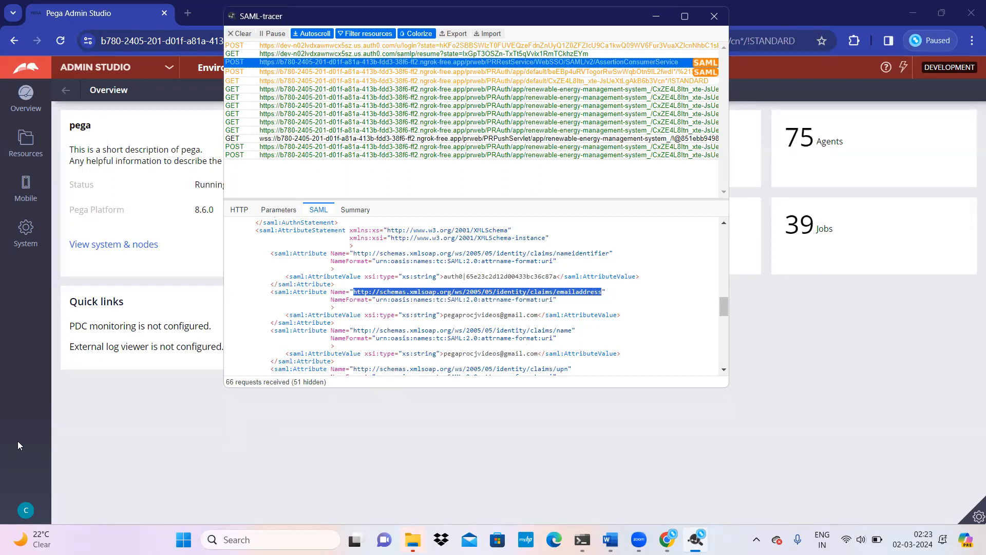
click(24, 510)
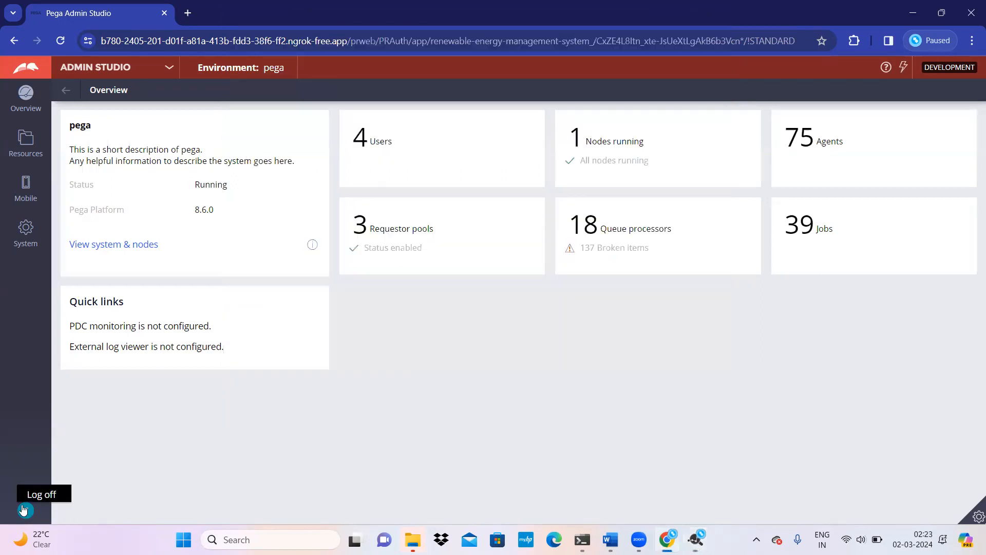
Step: Switch from Admin Studio to Dev Studio using the studio list
click(167, 71)
click(110, 103)
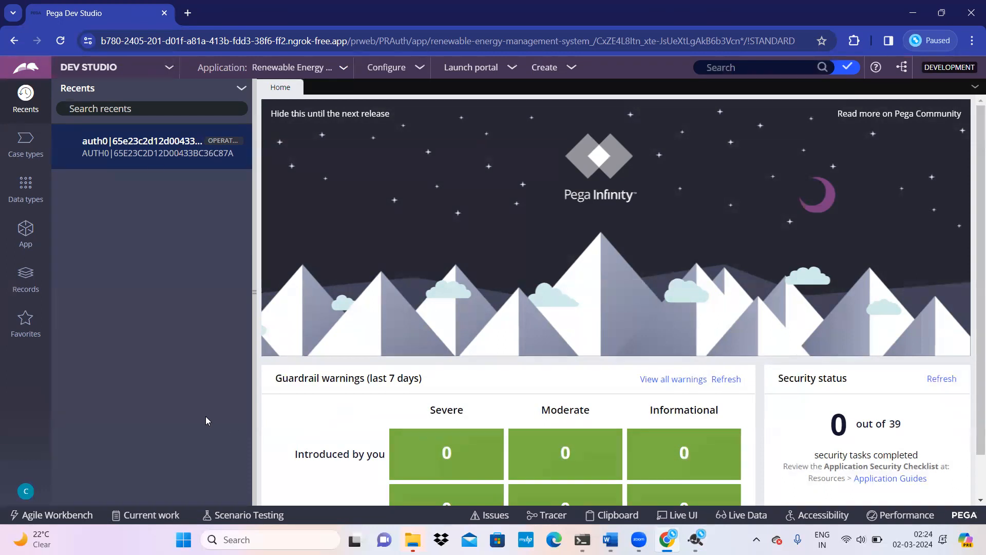
Step: Open the auth0 operator's record, then list Authentication Service instances under Records > SysAdmin
click(26, 491)
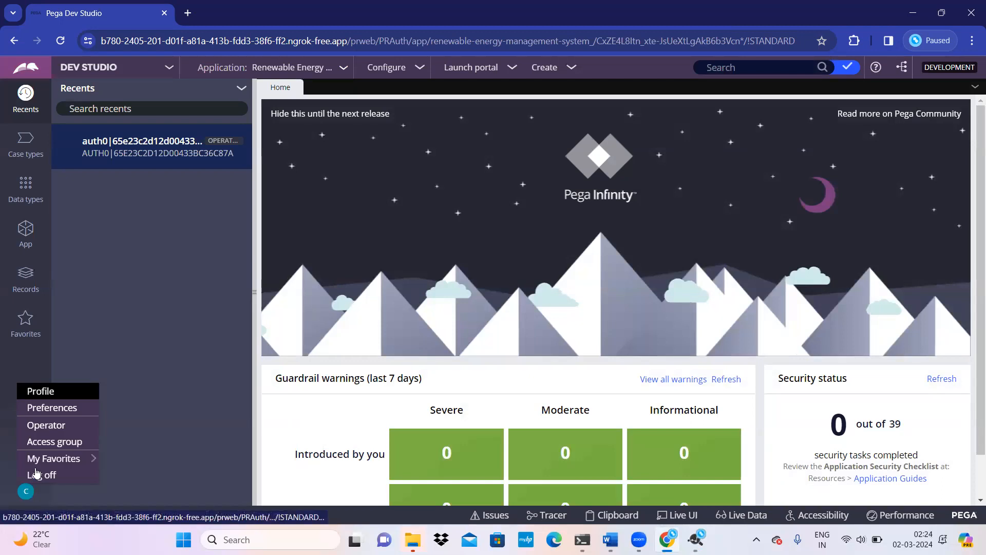
click(45, 428)
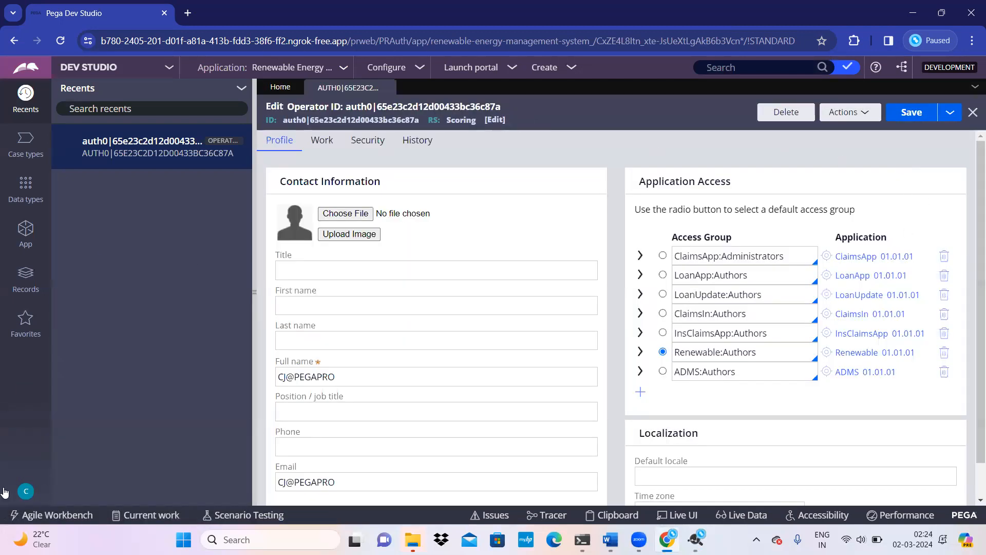
click(26, 281)
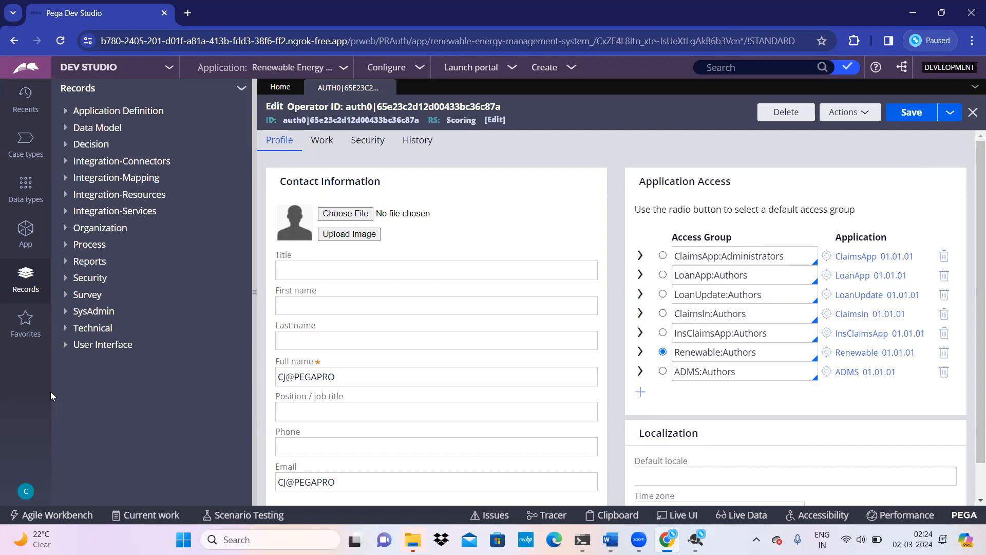
click(72, 312)
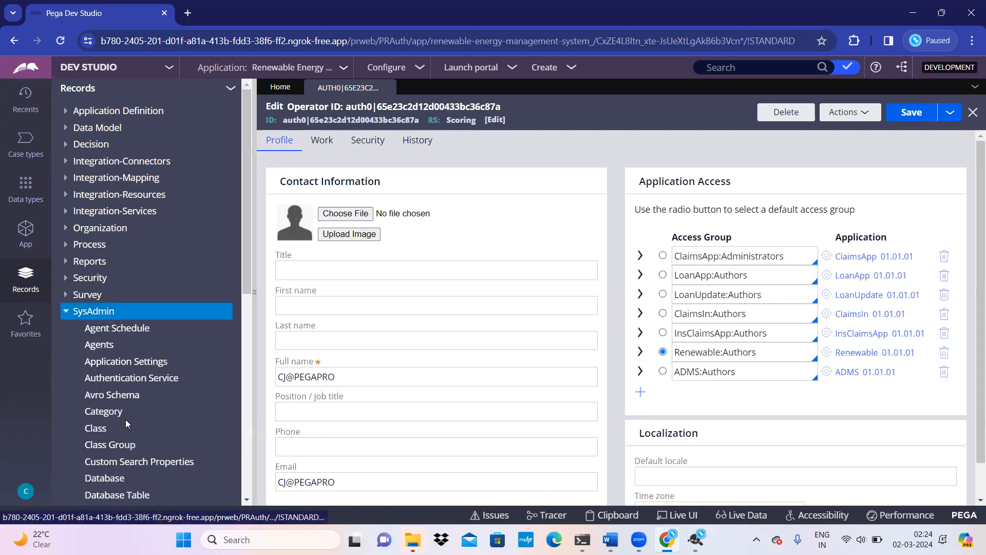
click(161, 378)
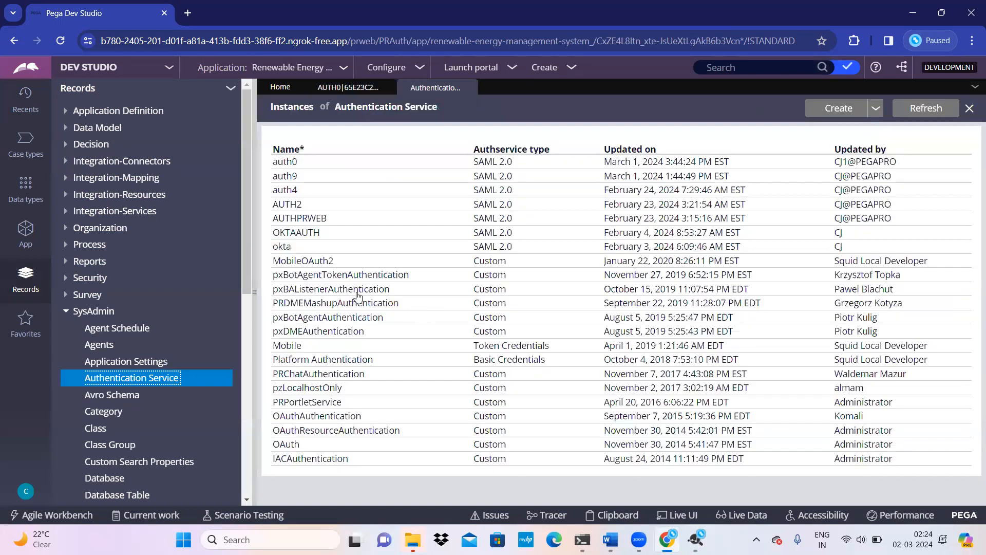
Step: Set the auth0 service's operator ID to the pasted emailaddress claim attribute, adding a closing brace
click(499, 163)
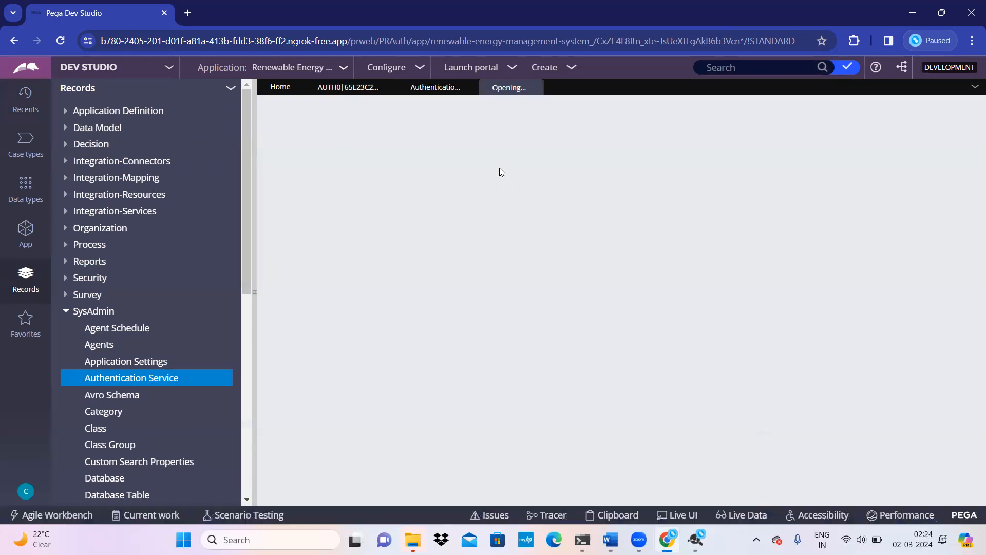
scroll(363, 323, down, 1)
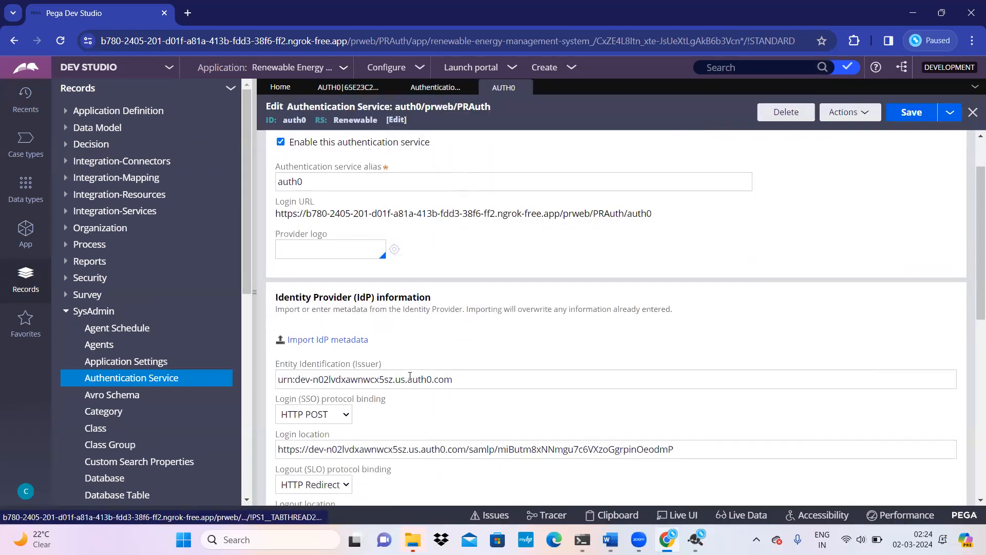
scroll(457, 406, down, 3)
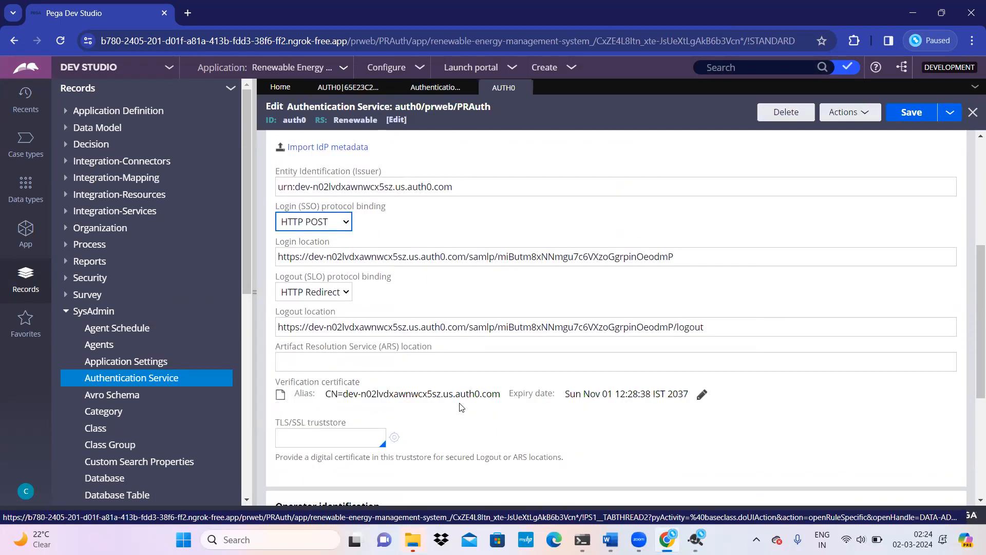
scroll(459, 411, down, 3)
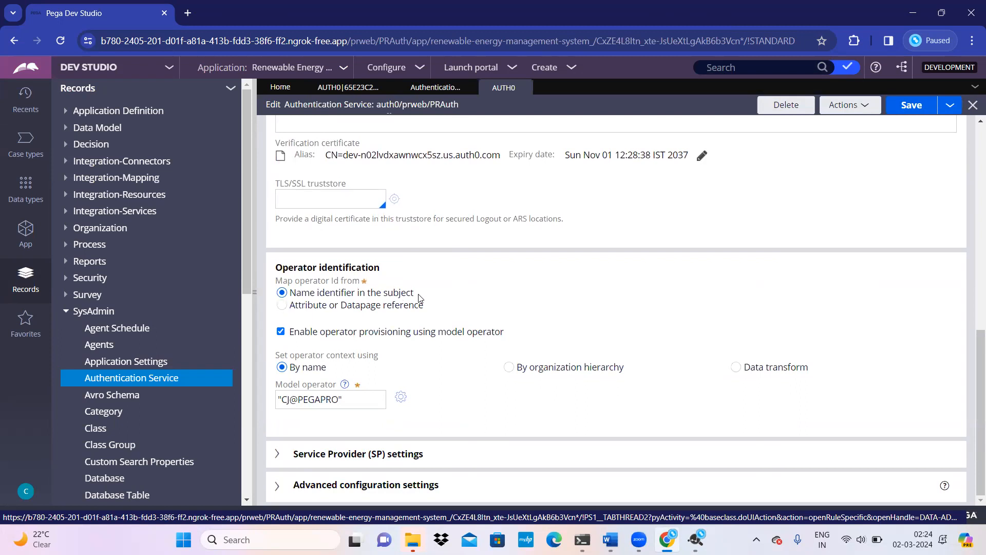
click(284, 306)
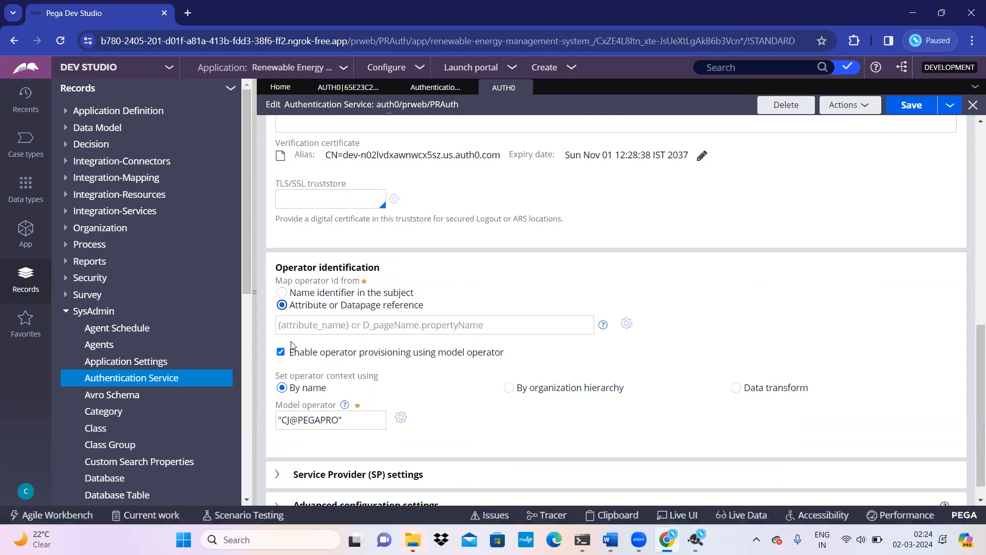
click(315, 327)
key(ctrl+v)
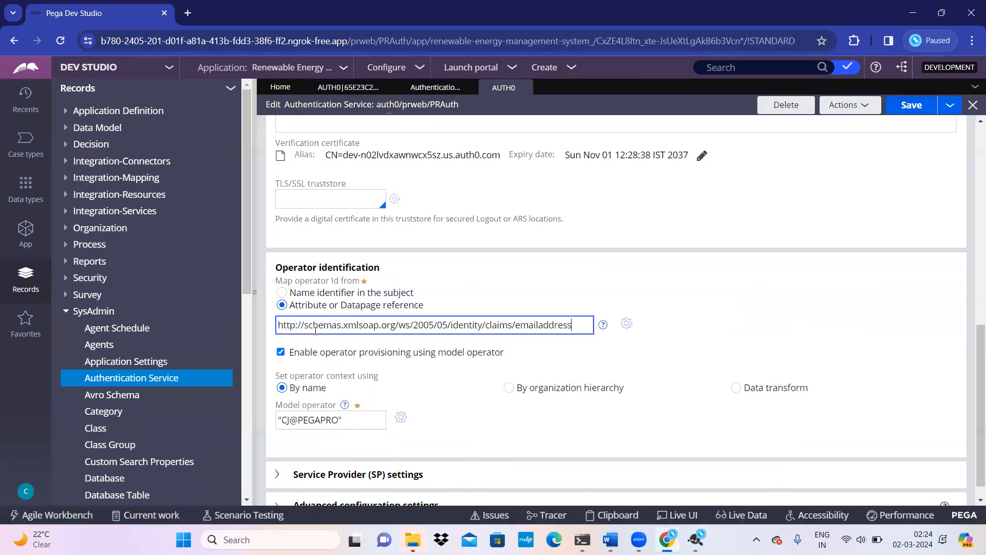
text(})
scroll(474, 351, up, 10)
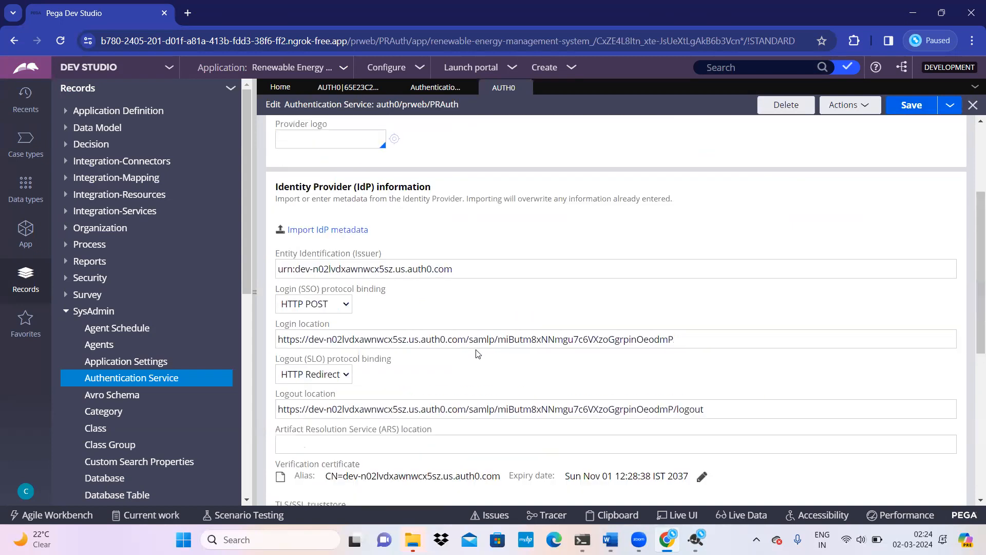
click(340, 140)
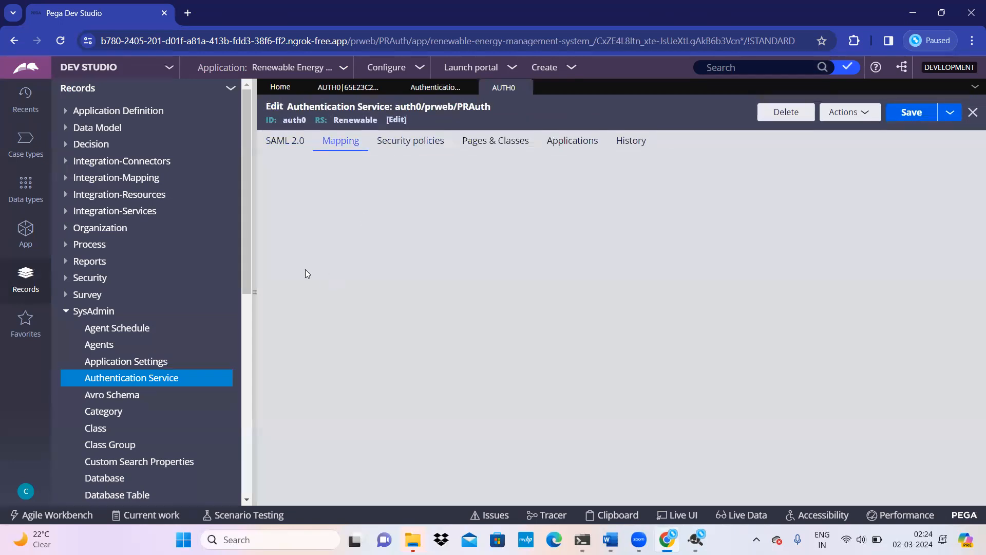
Step: Paste the emailaddress claim URI into the first Map from row wrapped in braces, then reopen the auth0 operator
click(337, 269)
key(ctrl+v)
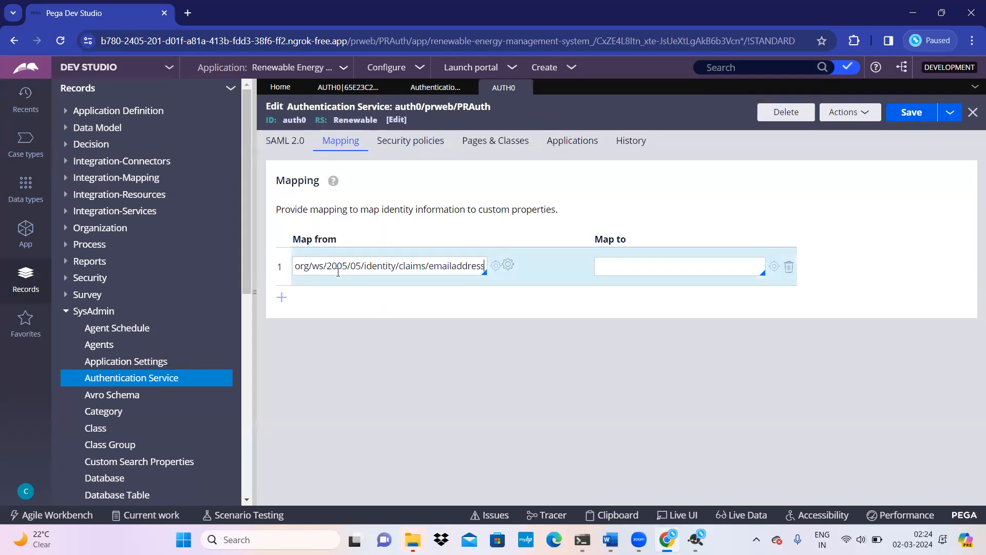
text(})
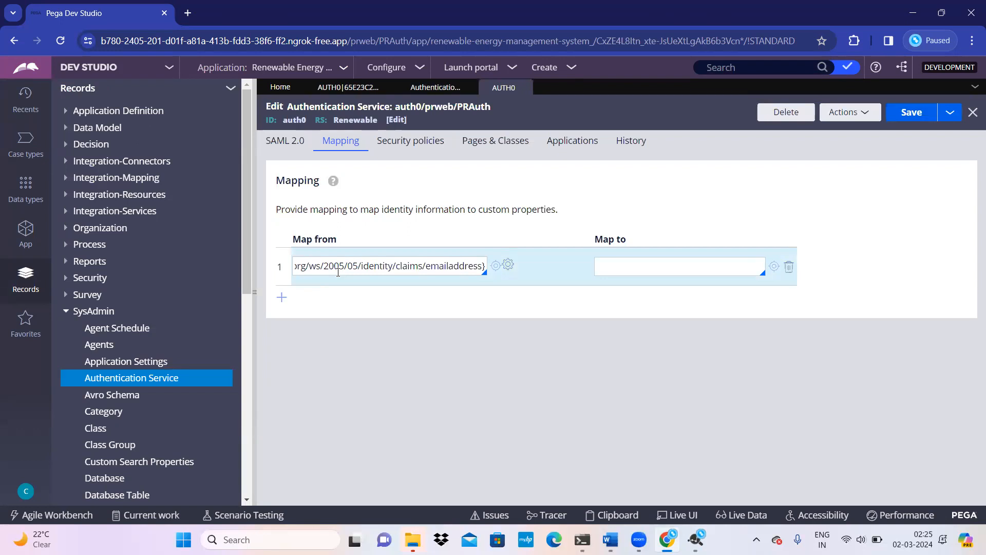
key(Home)
text({)
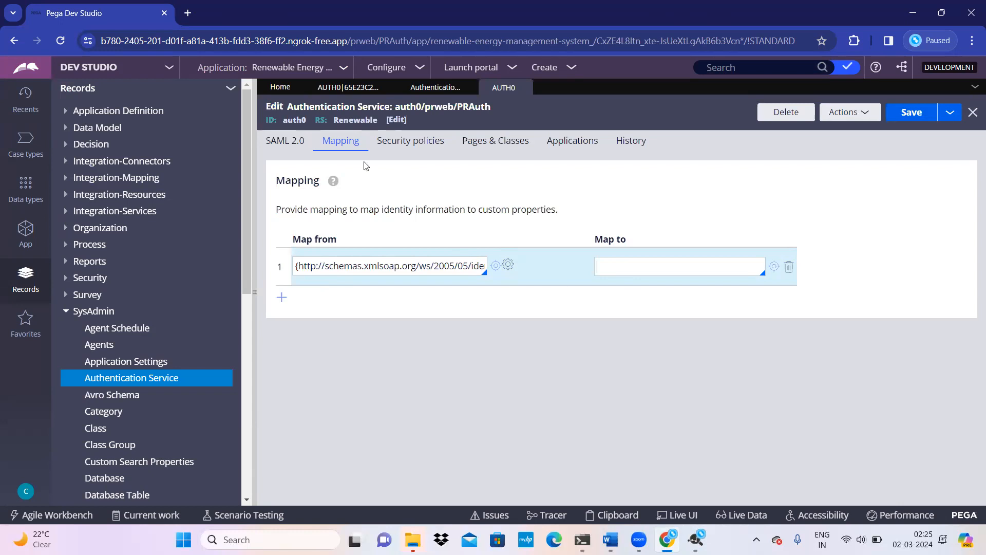
text(.)
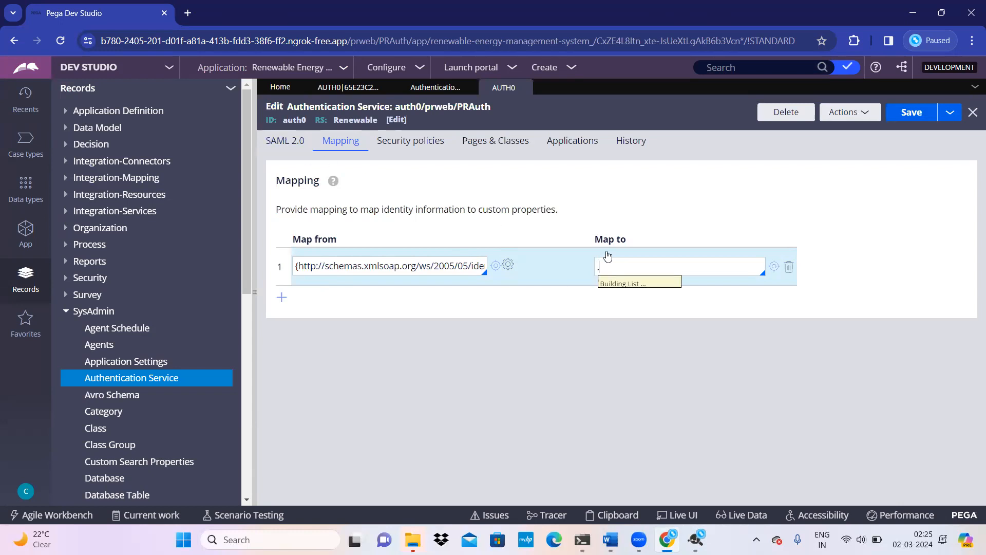
click(25, 491)
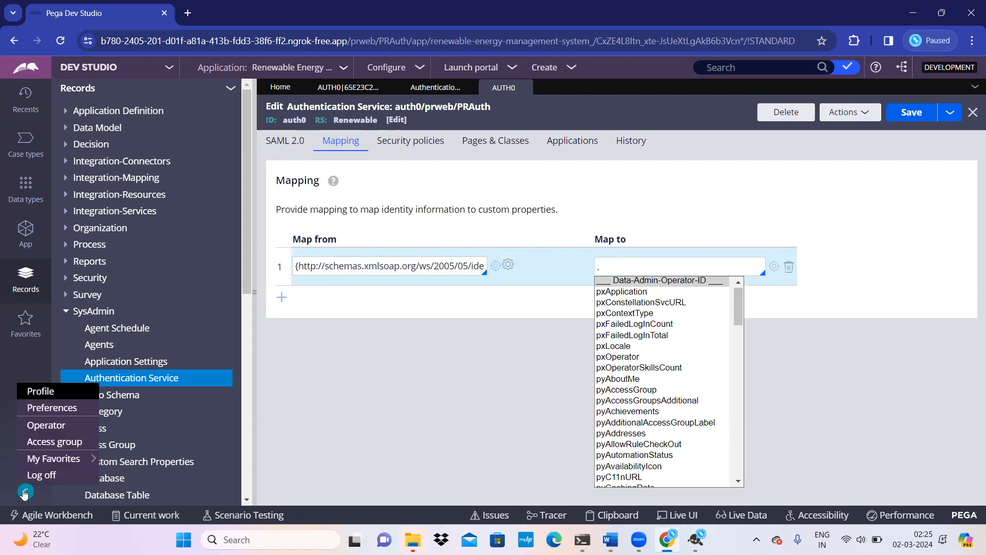
click(46, 424)
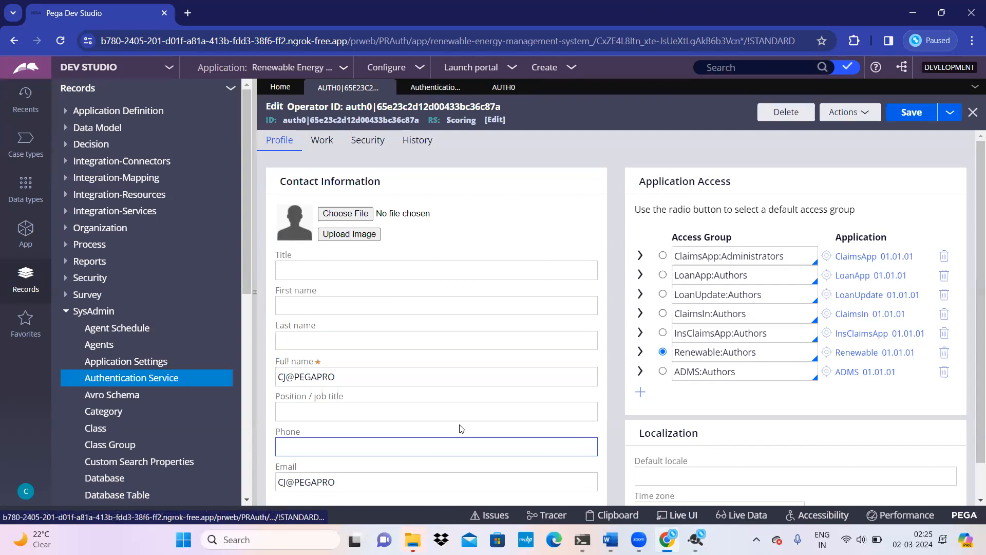
Step: Inspect the operator page's Email field and open the section that defines it
scroll(459, 430, down, 2)
click(676, 515)
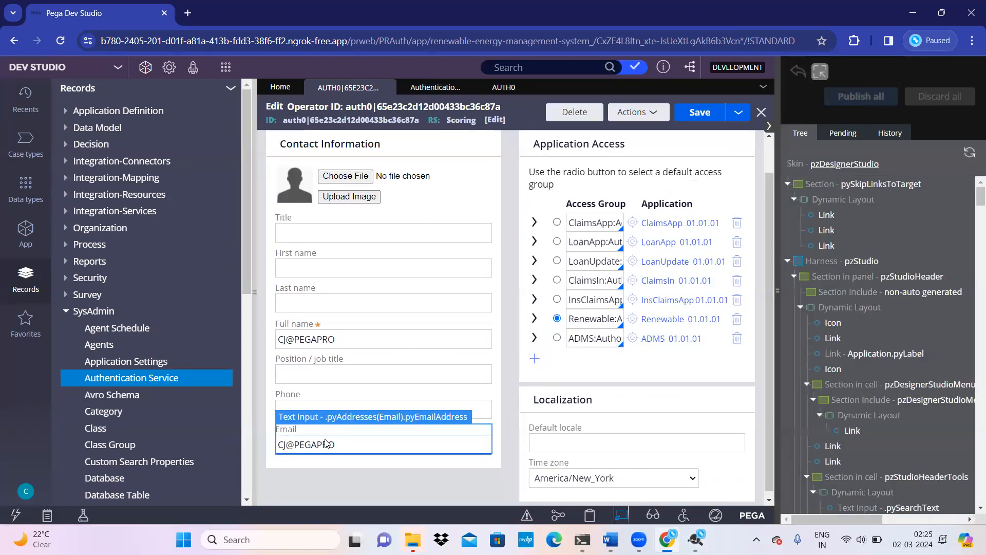
click(325, 442)
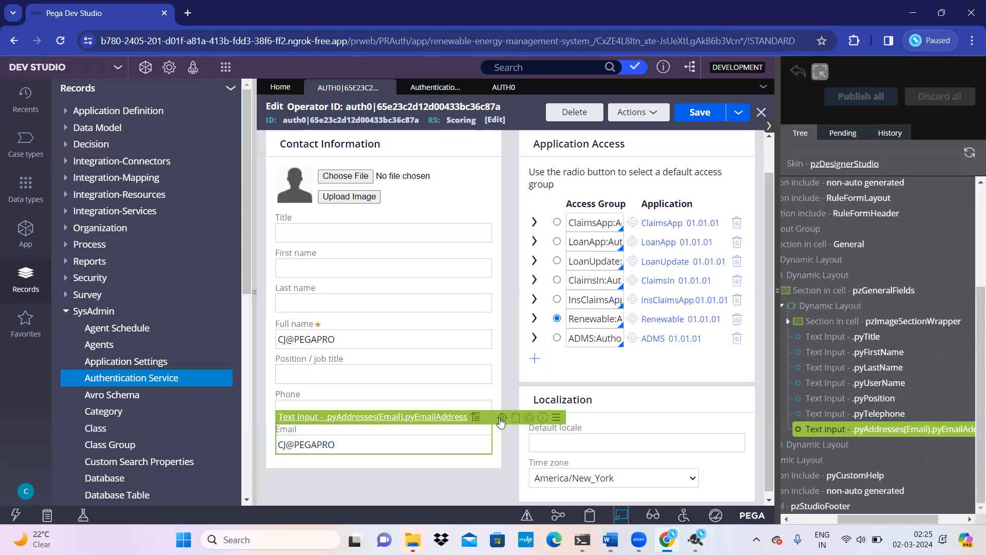
click(501, 422)
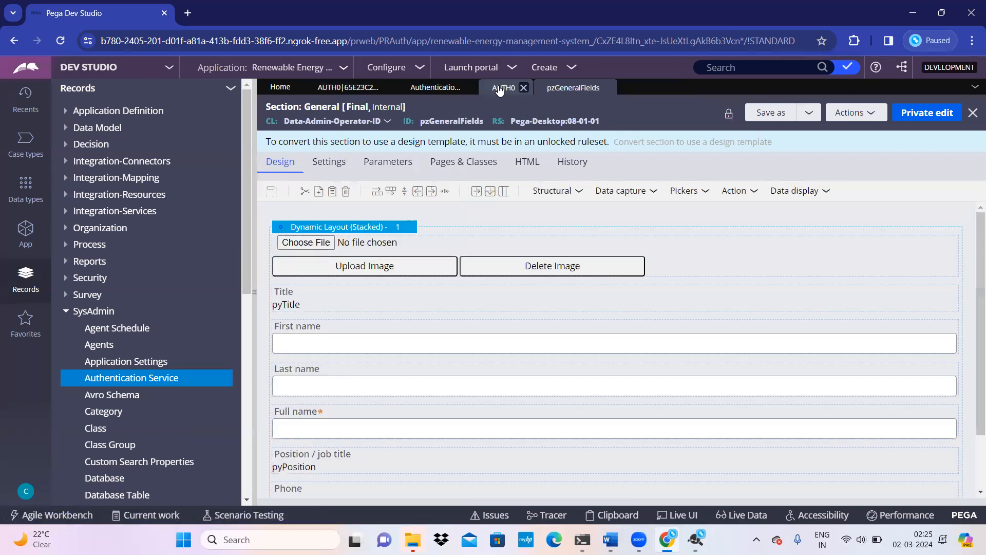
Step: Copy the .pyAddresses(Email).pyEmailAddress property path from the Email cell, leaving its properties unchanged
scroll(477, 360, down, 2)
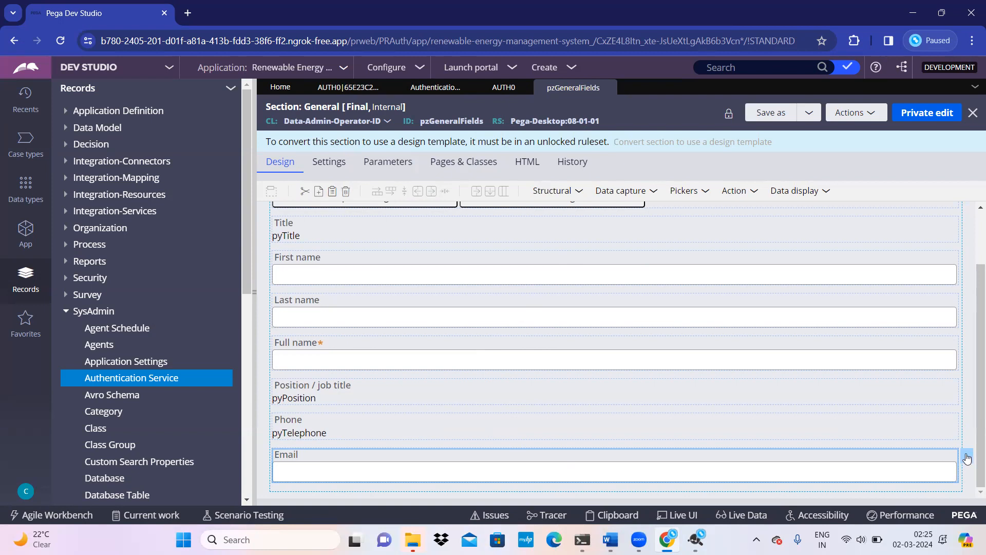
double_click(487, 454)
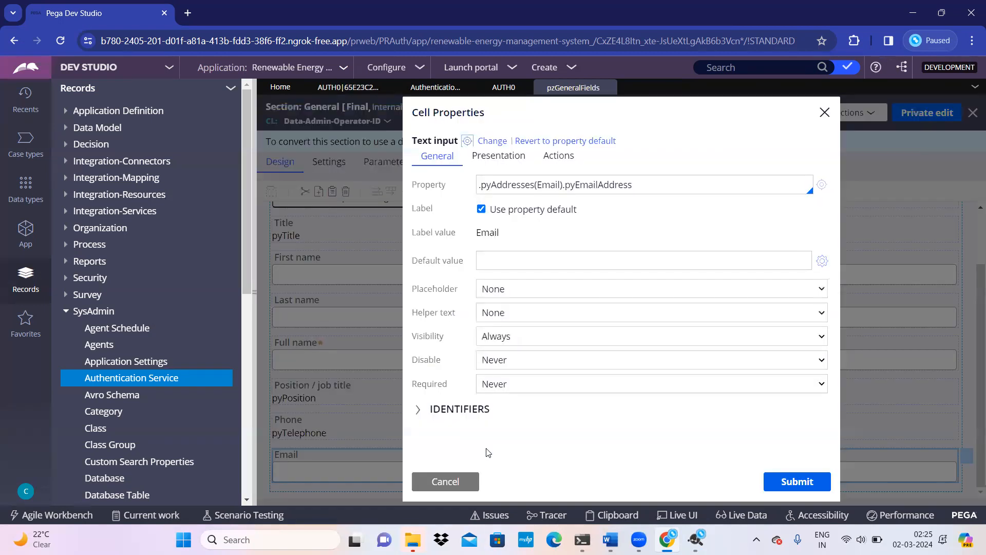
triple_click(538, 185)
key(ctrl+c)
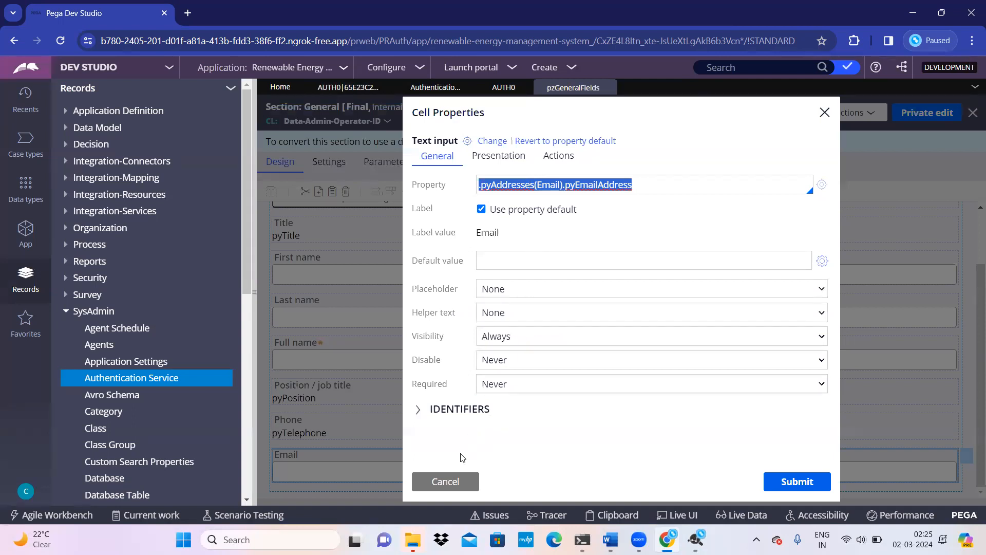
click(445, 481)
Step: Set the auth0 mapping's Map to value to .pyAddresses(Email).pyEmailAddress, review the SAML 2.0 settings, and save
click(503, 87)
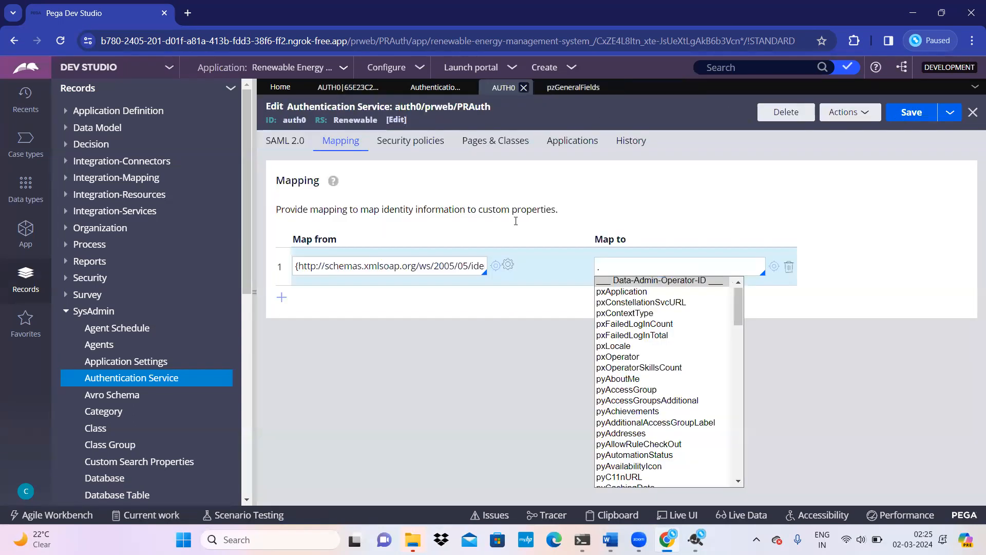
click(622, 266)
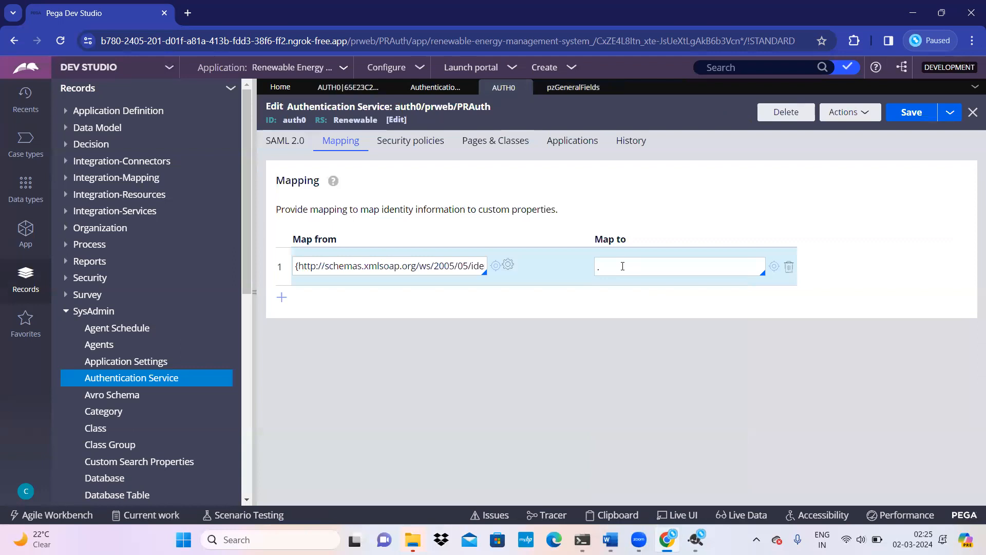
key(ctrl+v)
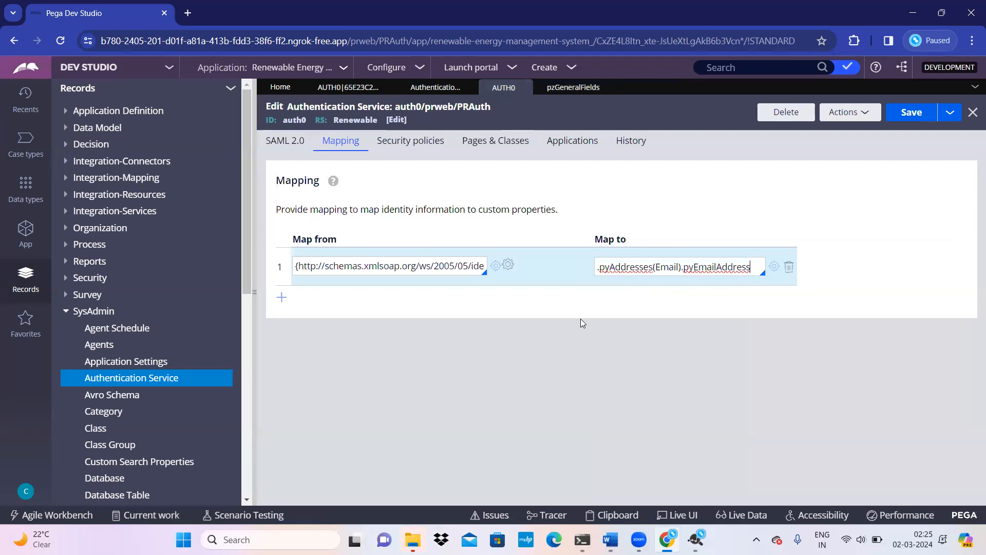
click(283, 145)
scroll(464, 442, down, 1)
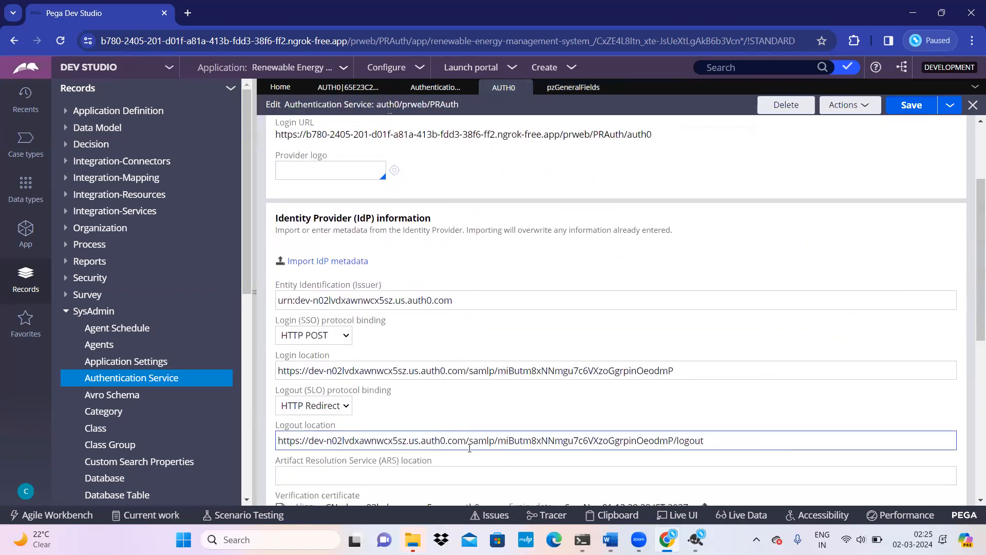
scroll(470, 429, down, 5)
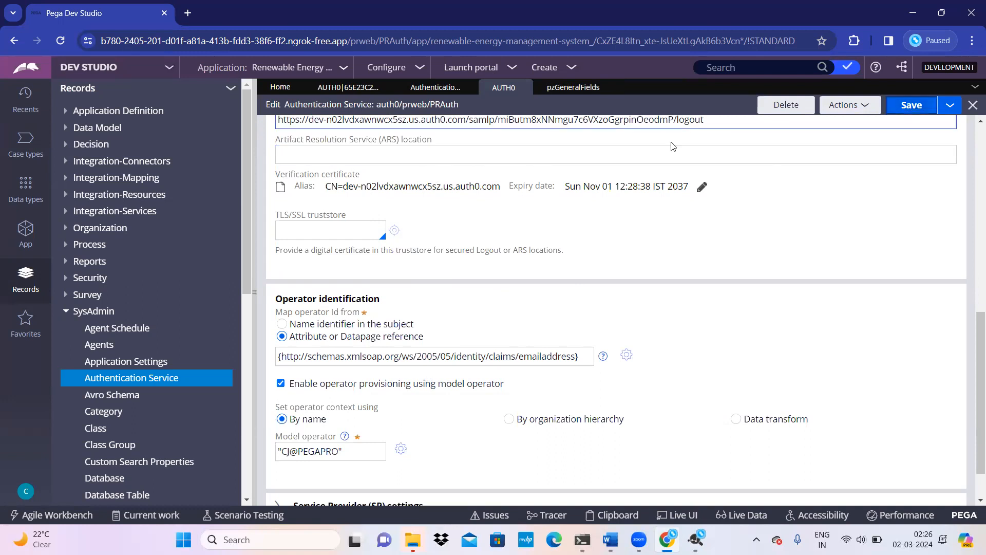
key(ctrl+s)
Step: Recheck the auth0 identity mapping table, save it again, and bring up the provisioned operator record
click(348, 87)
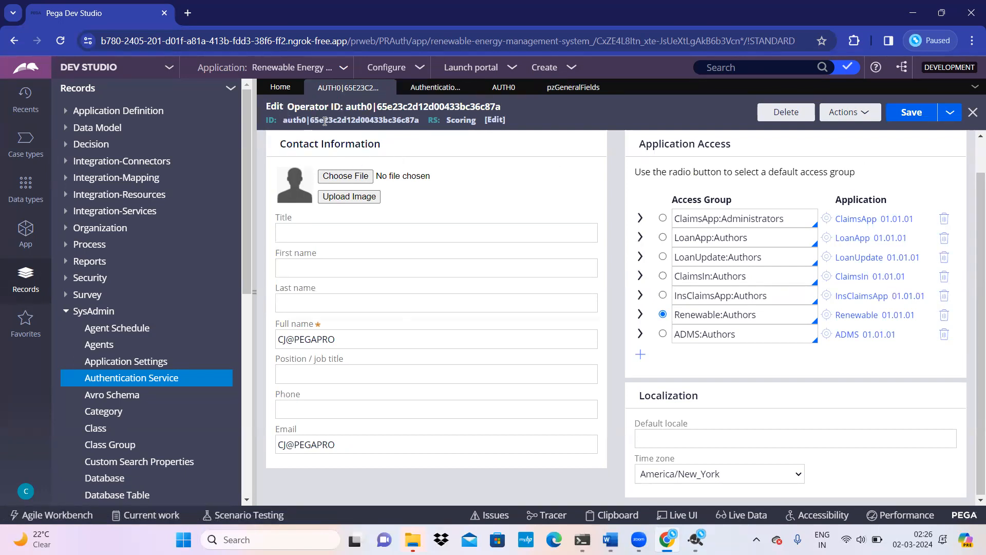
click(433, 88)
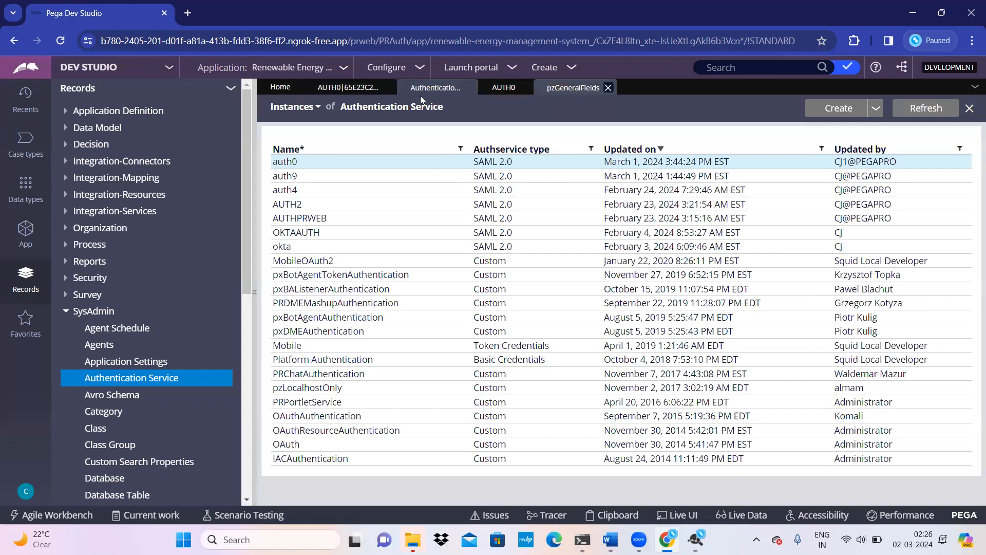
click(329, 87)
click(510, 88)
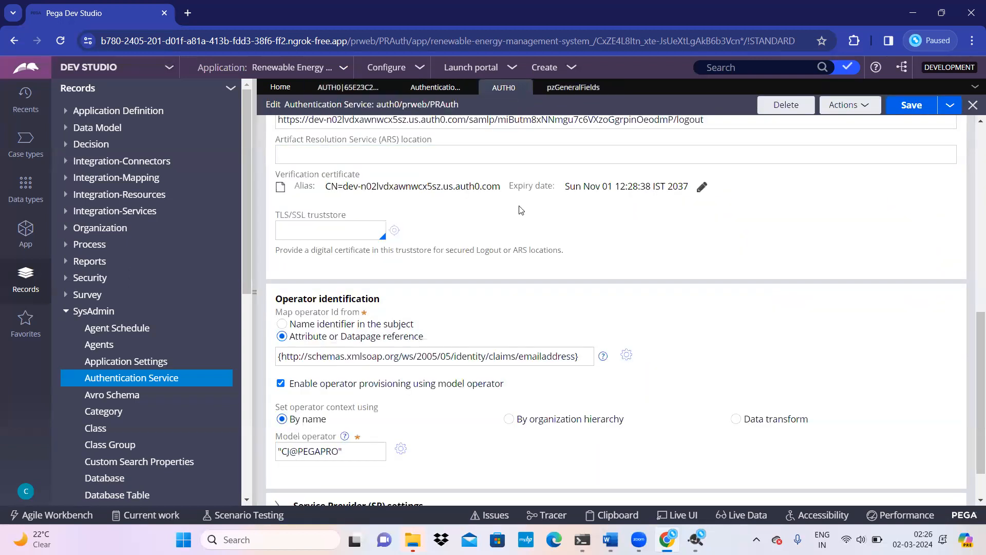
scroll(406, 214, up, 5)
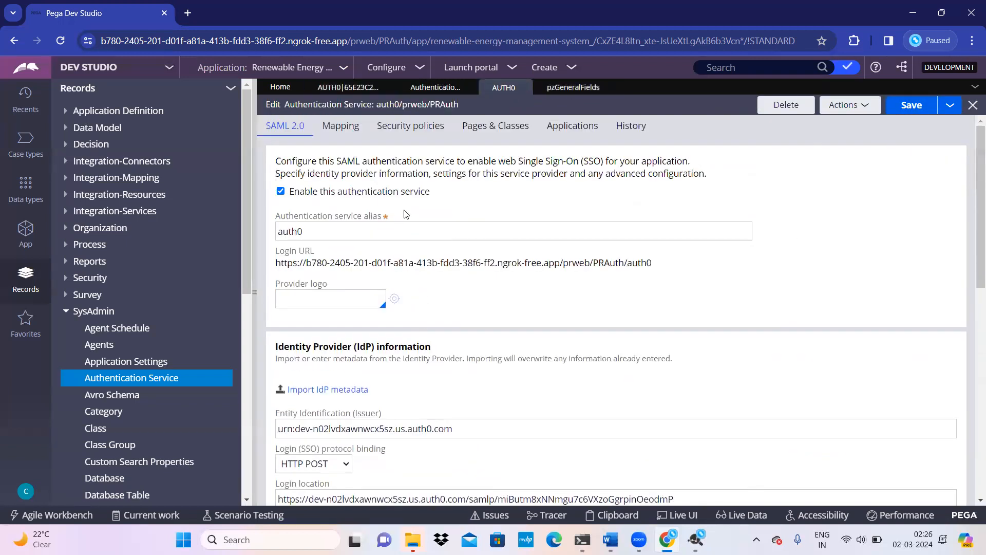
click(341, 141)
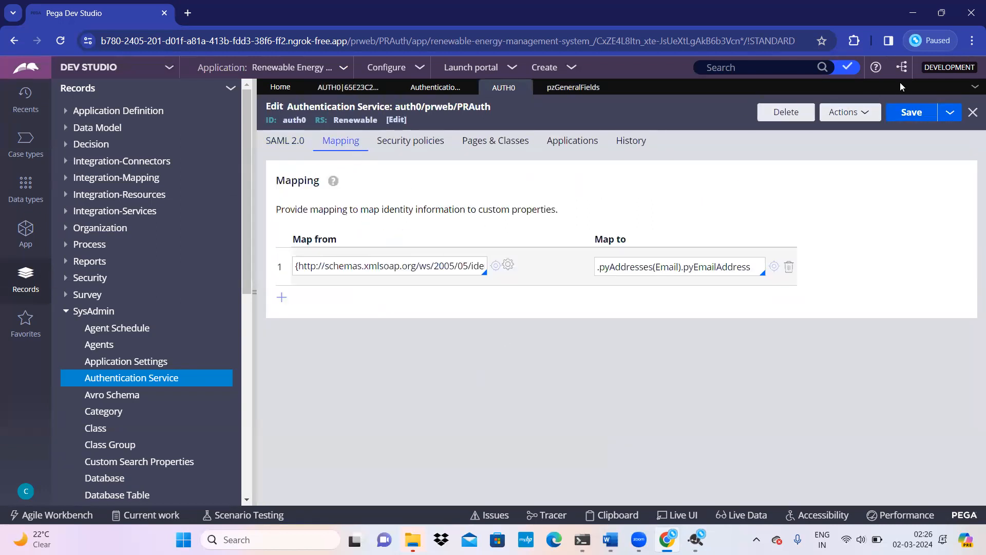
click(912, 113)
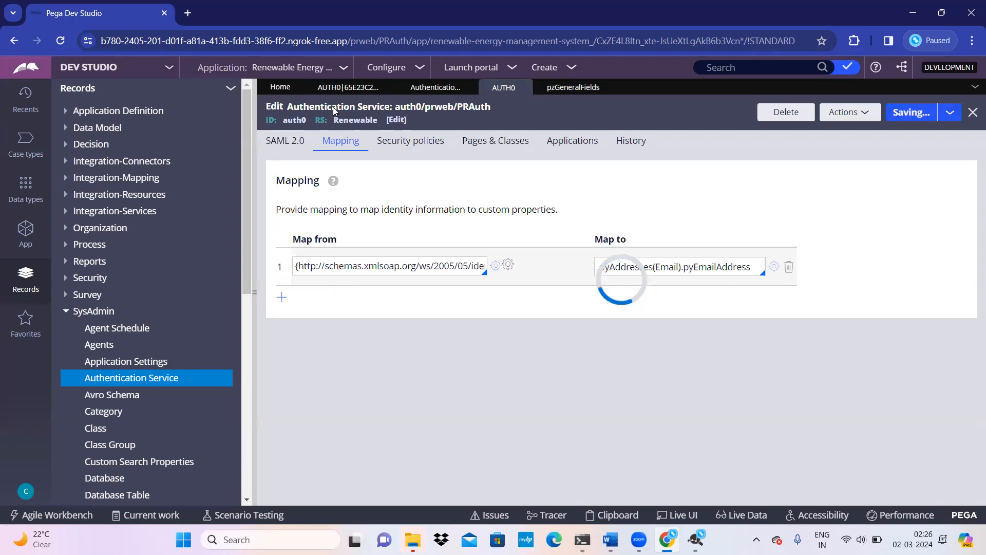
click(339, 89)
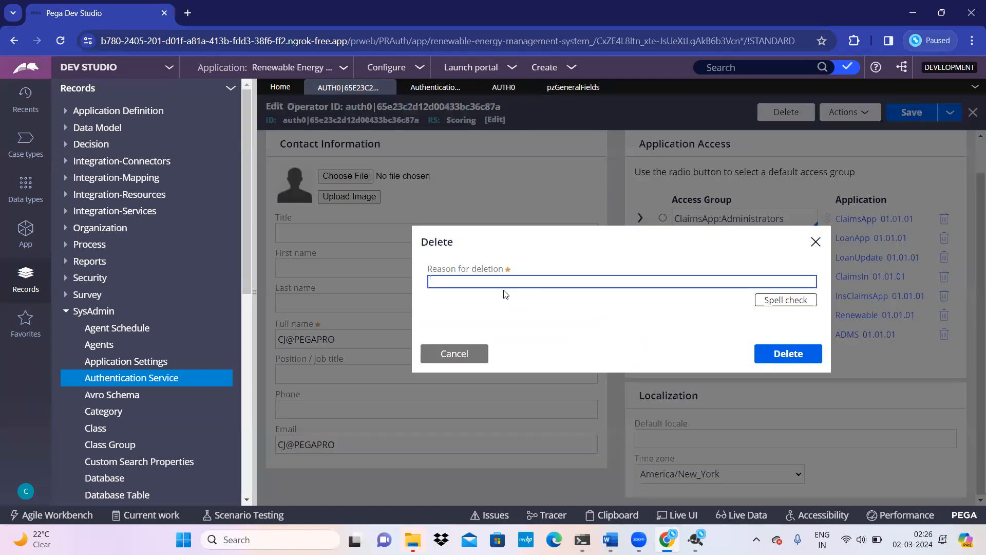
Step: Confirm deletion of the old auth0 operator, close its snapshot tab, and open the account menu
click(786, 355)
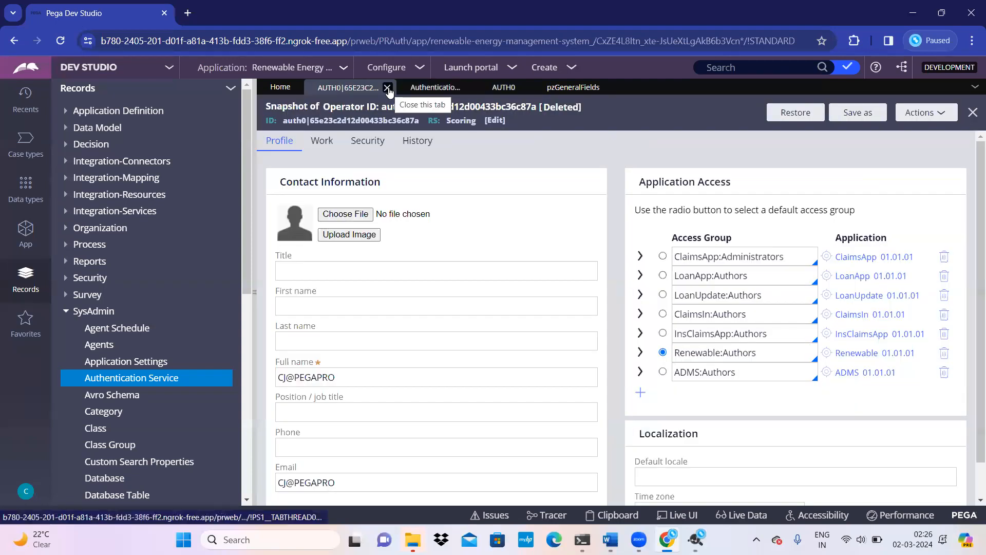
click(387, 88)
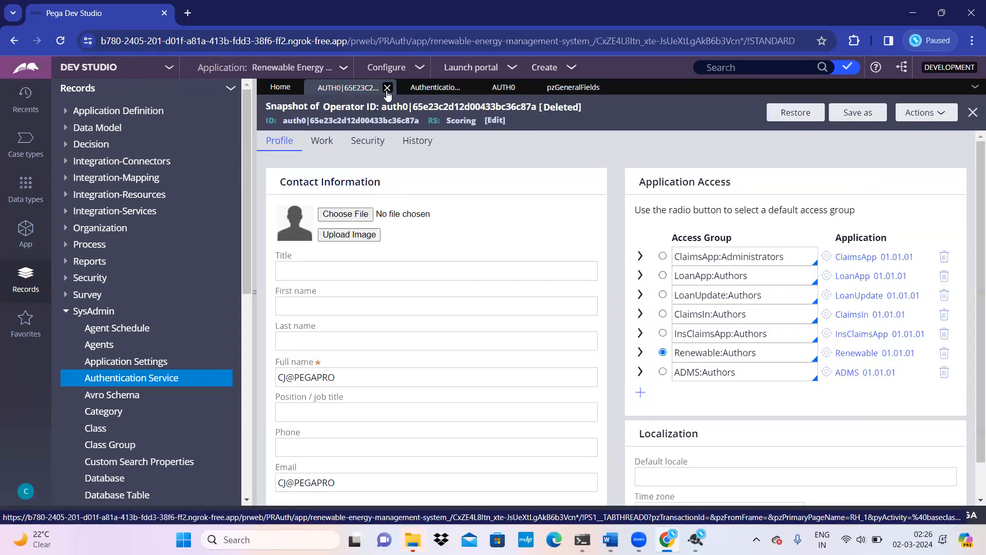
click(25, 493)
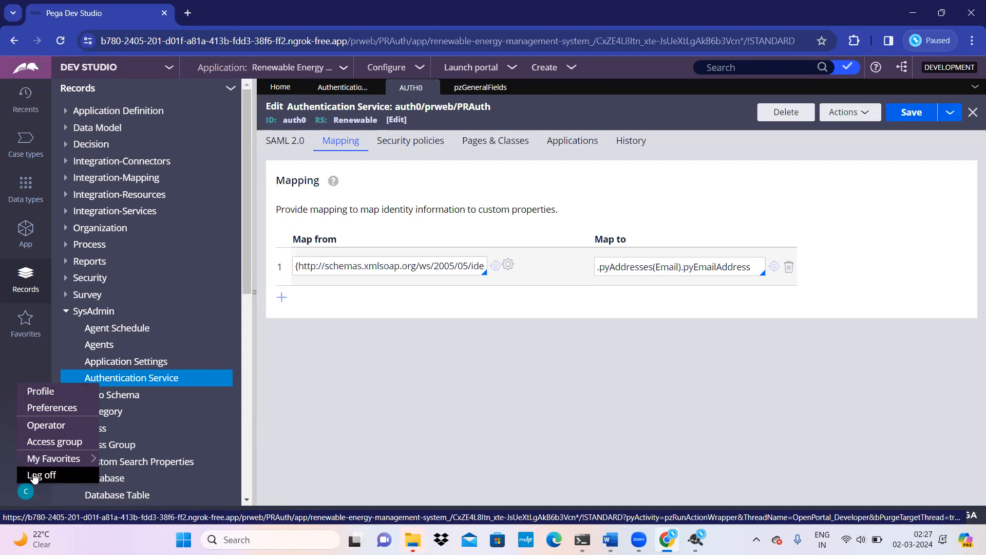
Step: Log off Pega and close both the Chrome and SAML-tracer windows
click(35, 476)
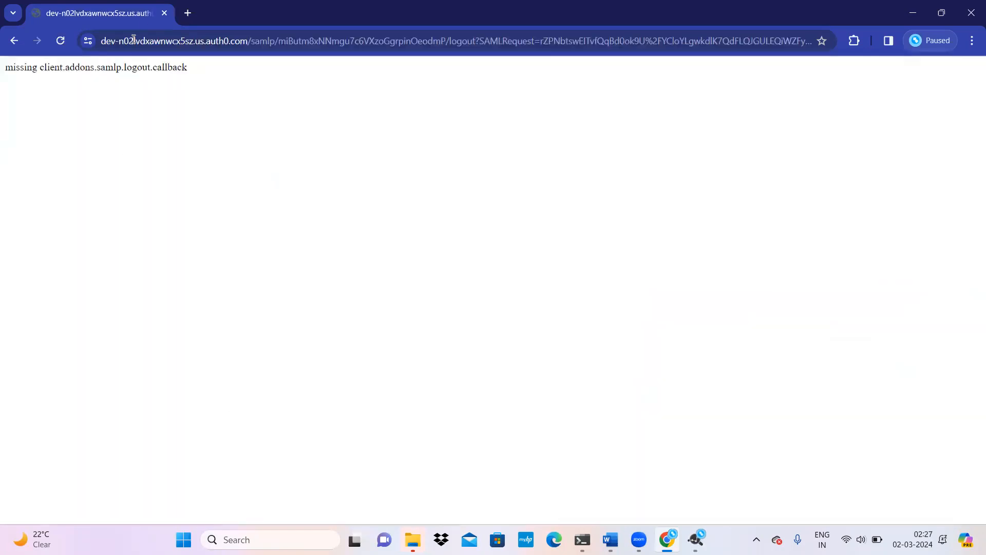
click(163, 14)
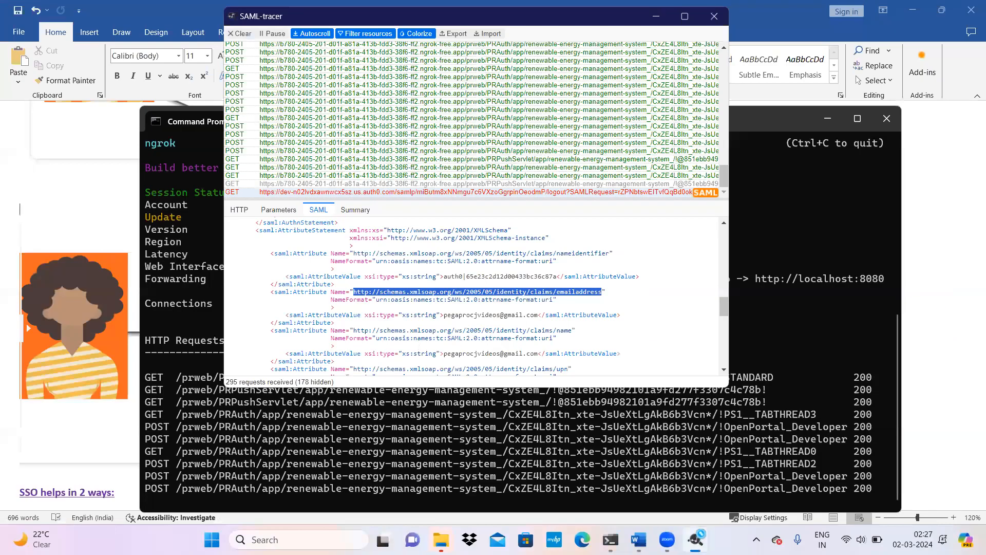
key(super)
right_click(696, 539)
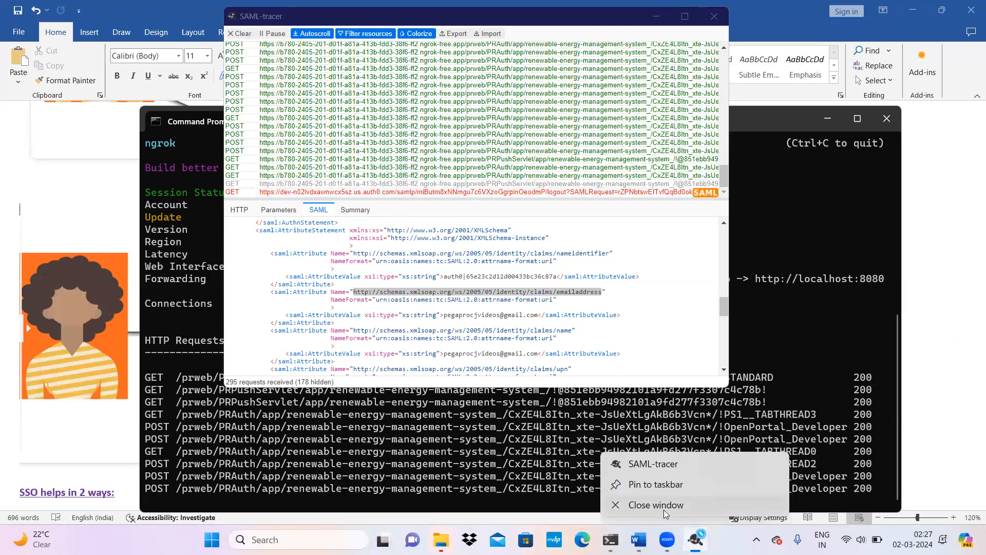
click(665, 507)
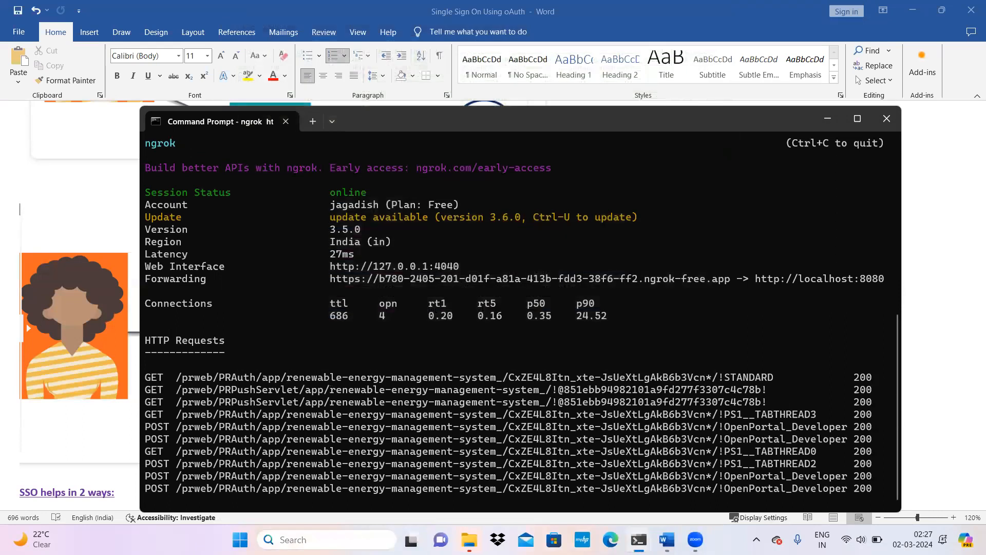
Step: Launch a fresh Google Chrome window, clearing a property path accidentally pasted into the address bar
key(super)
text(goo)
click(360, 143)
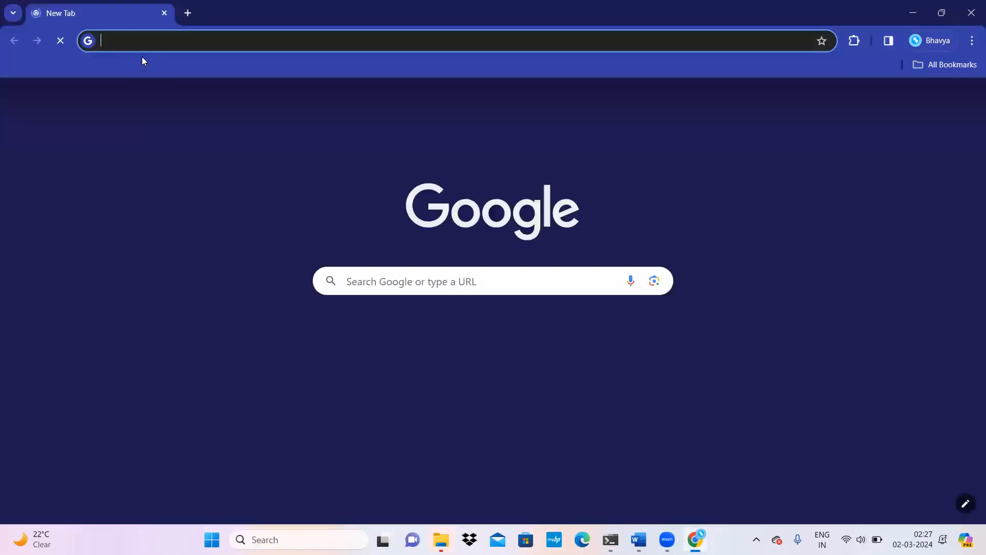
text(.pyAddresses(Email).pyEmailAddress)
key(ctrl+a)
key(BackSpace)
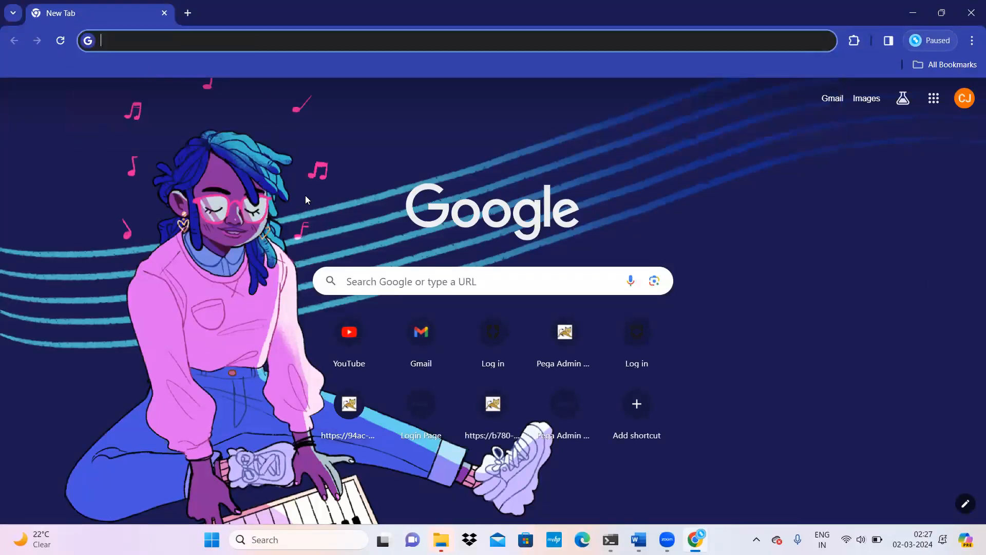
Step: Copy the ngrok forwarding URL from the terminal into Chrome's address bar
click(912, 13)
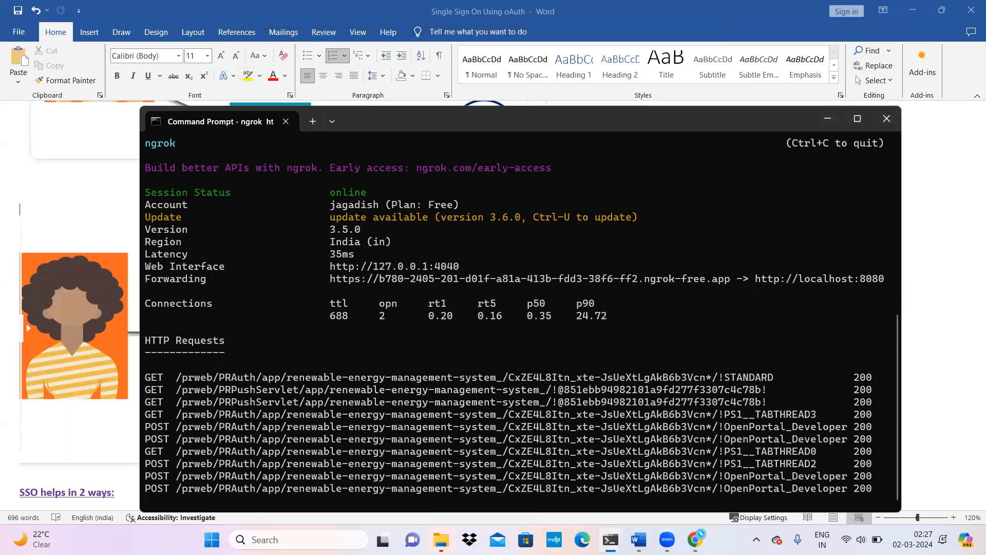
drag(326, 279, 724, 282)
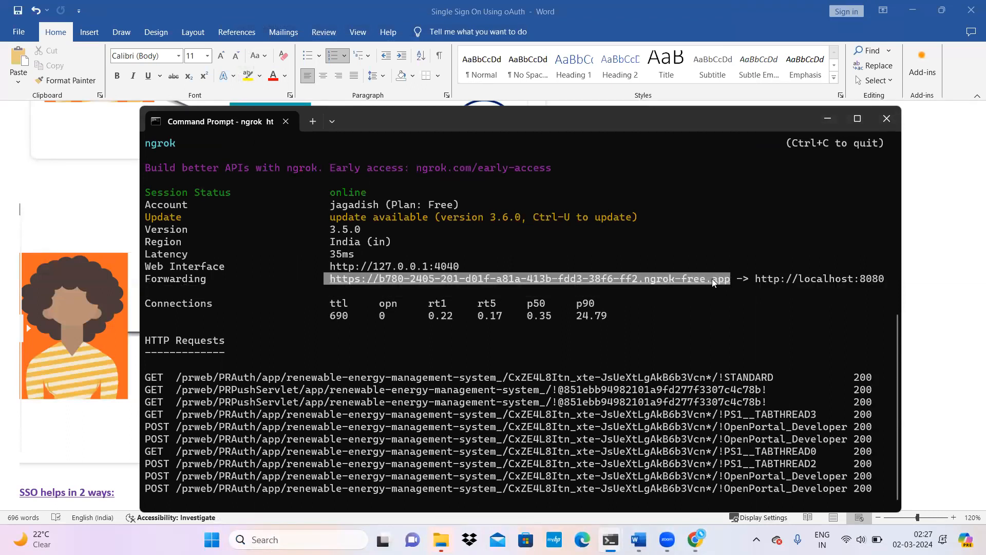
key(ctrl+c)
click(698, 539)
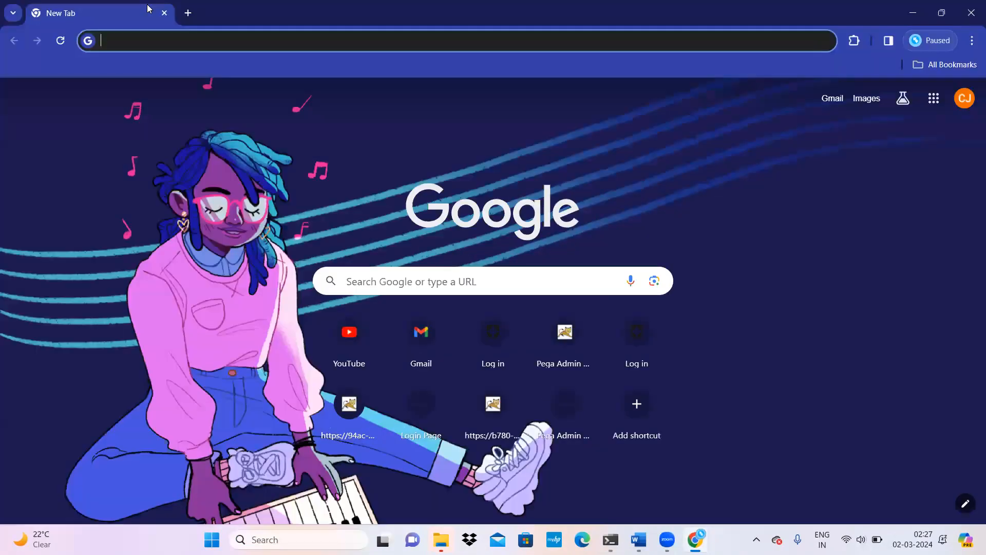
key(ctrl+v)
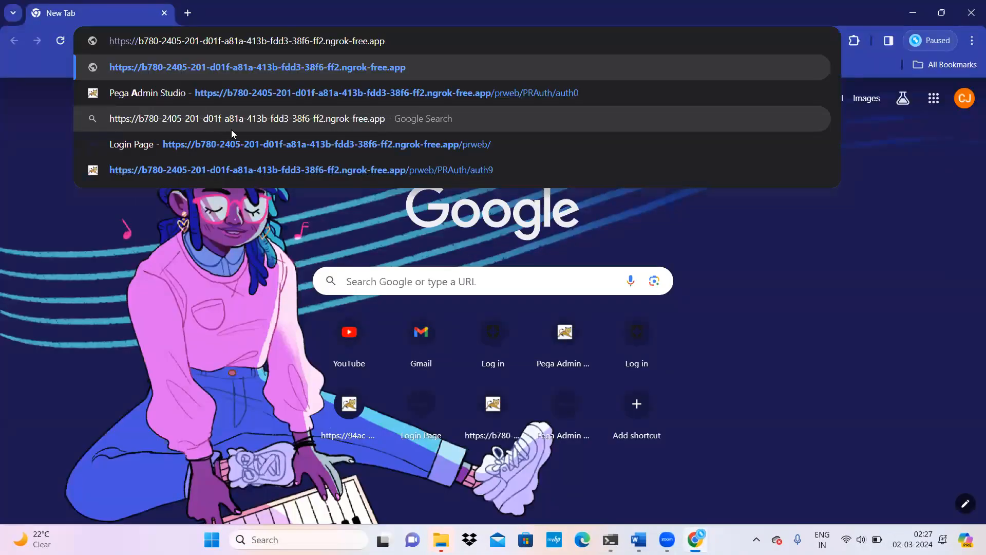
Step: Open the ngrok address and log in to Auth0 with the demo account's saved e-mail and password
click(496, 95)
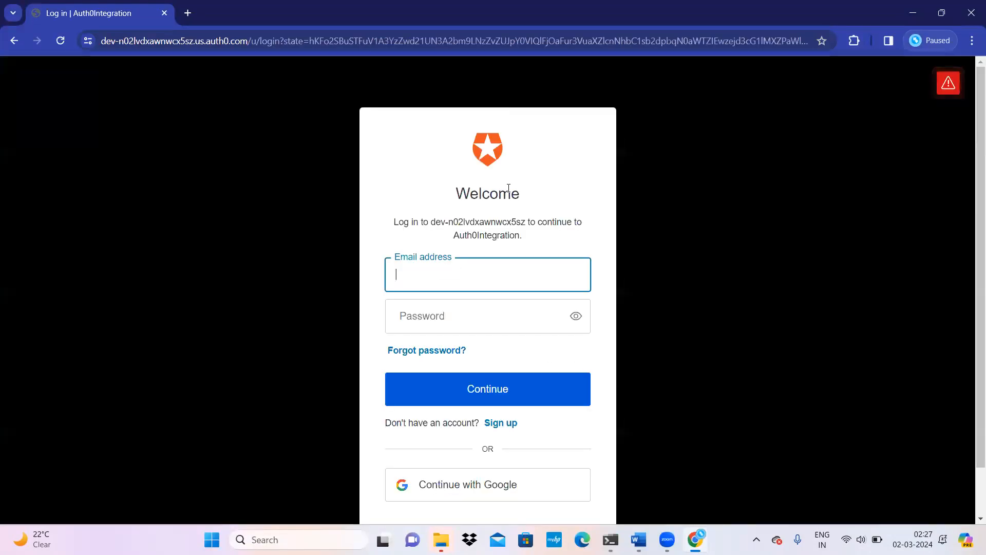
text(pr)
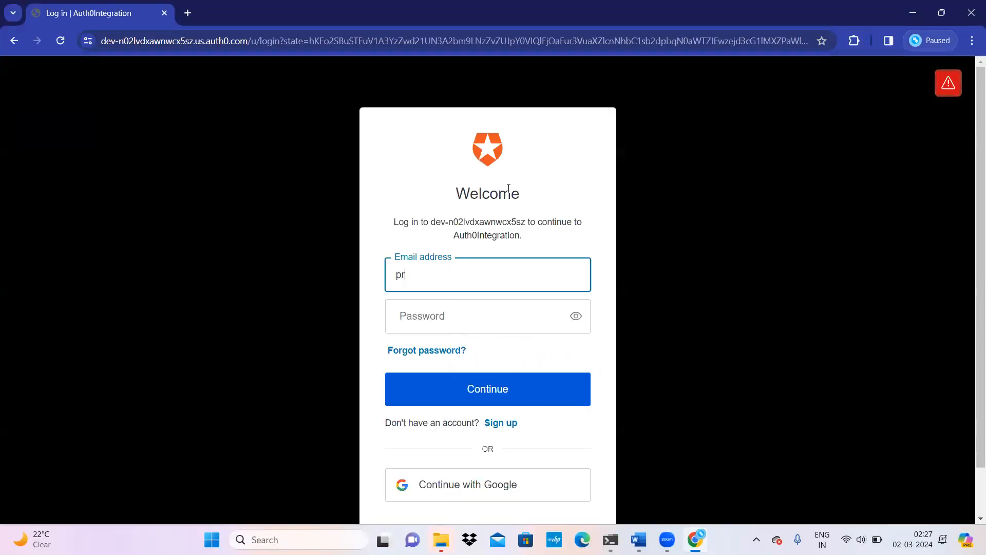
key(BackSpace)
text(eha)
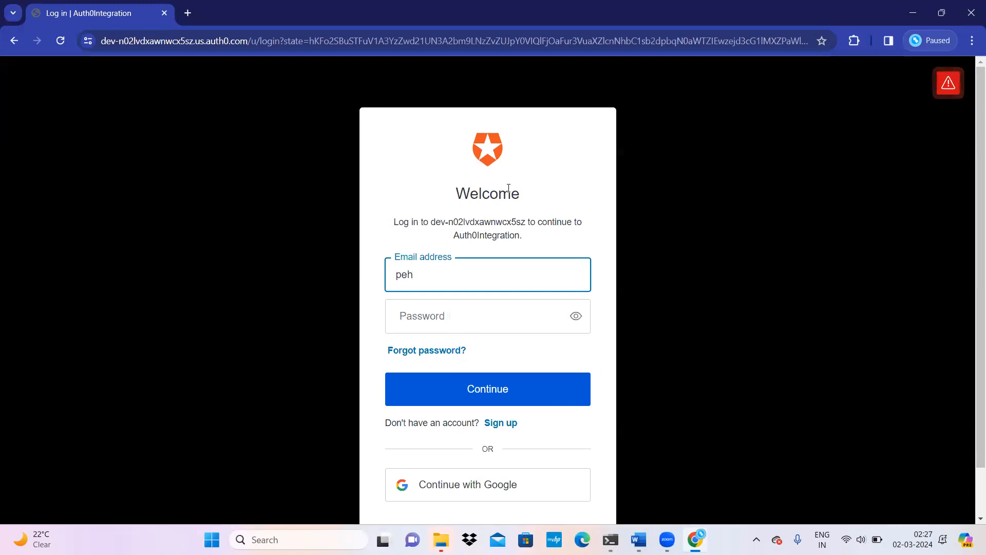
key(BackSpace)
text(ga)
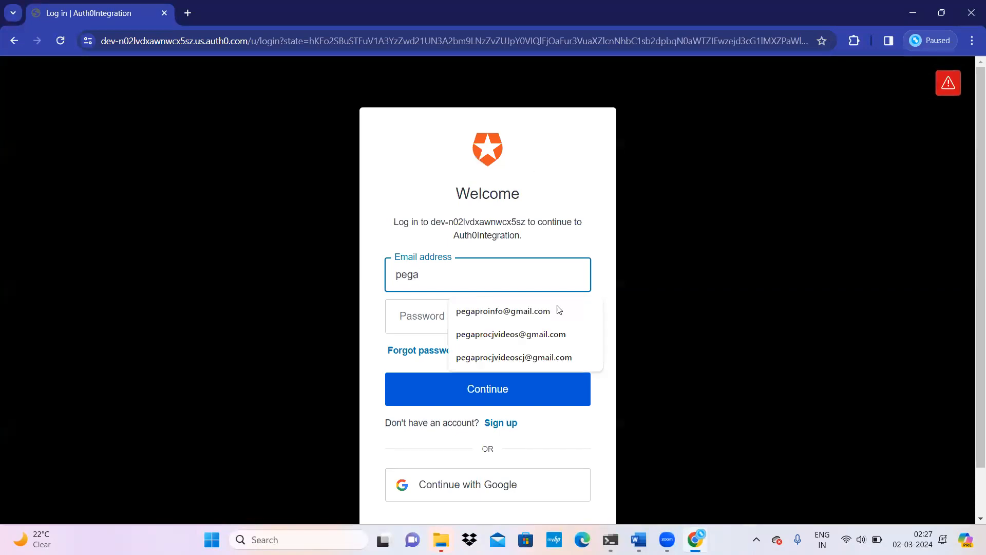
click(570, 334)
click(468, 315)
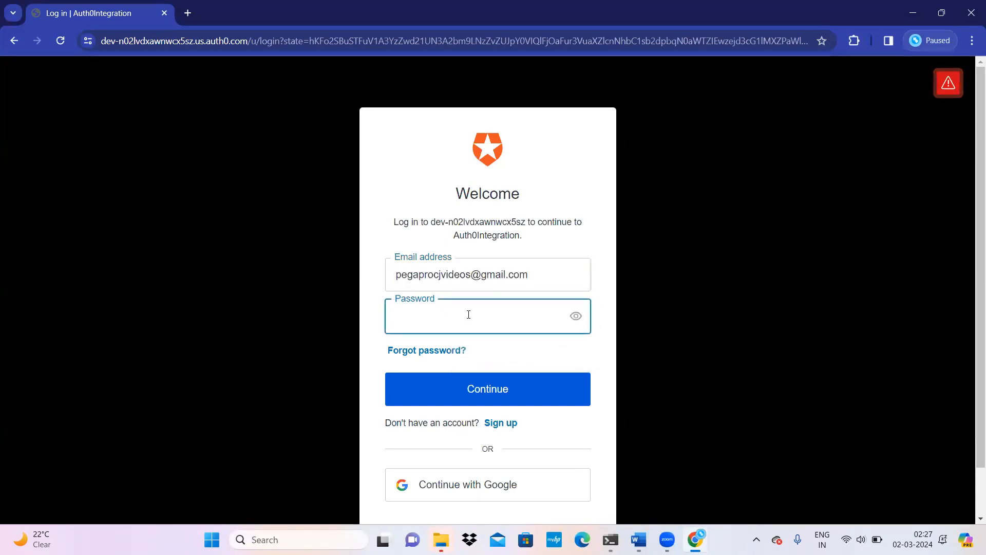
text(•••••••)
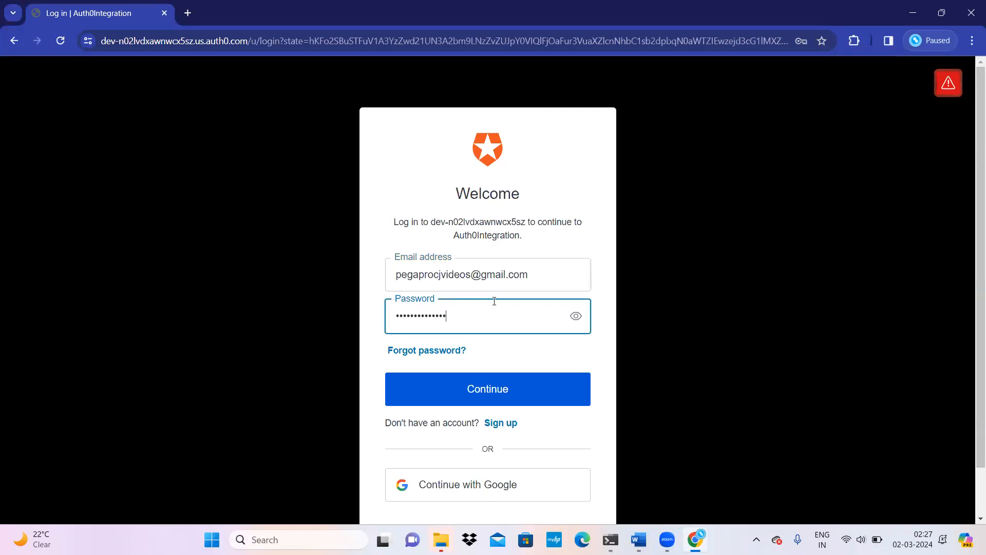
click(487, 397)
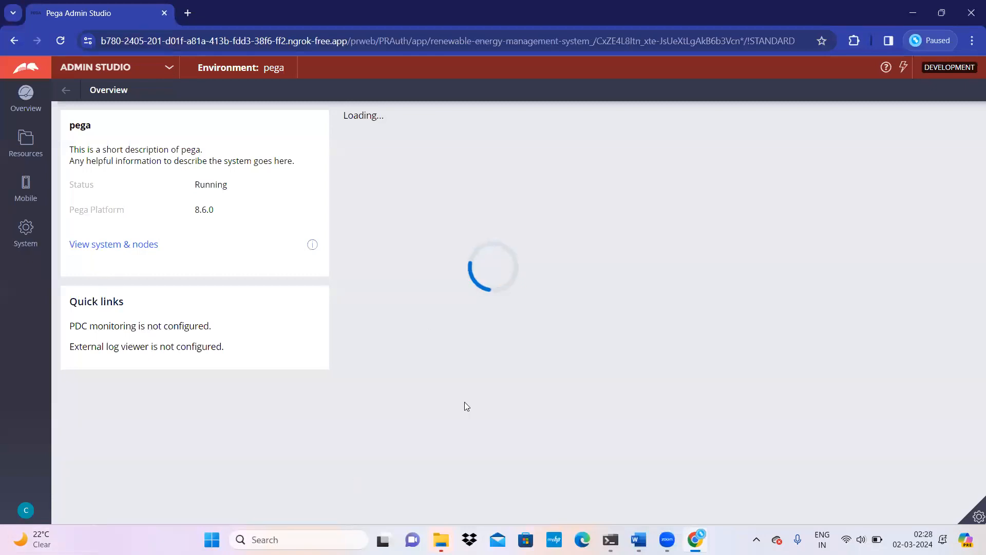
Step: Switch the portal from Admin Studio to Dev Studio and open the operator avatar menu
click(169, 74)
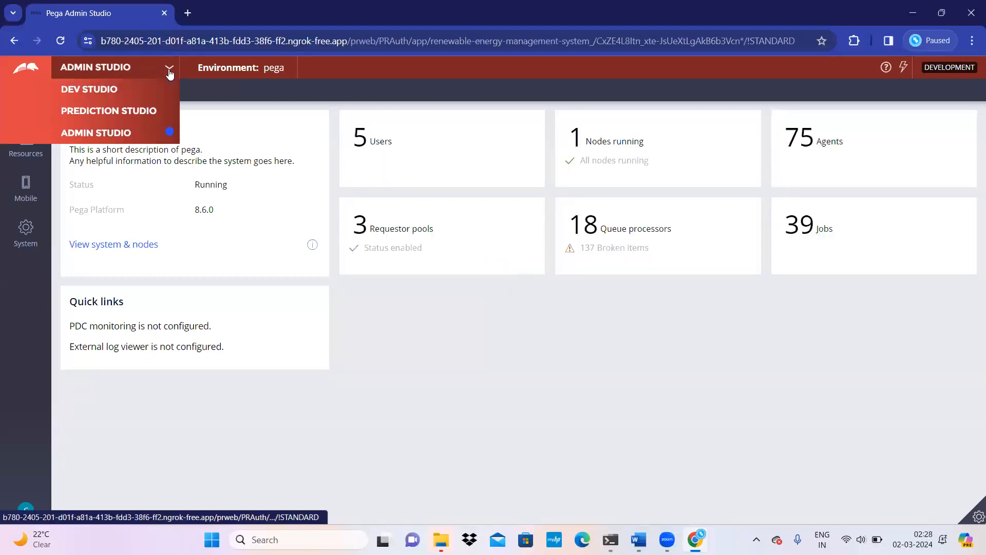
click(128, 92)
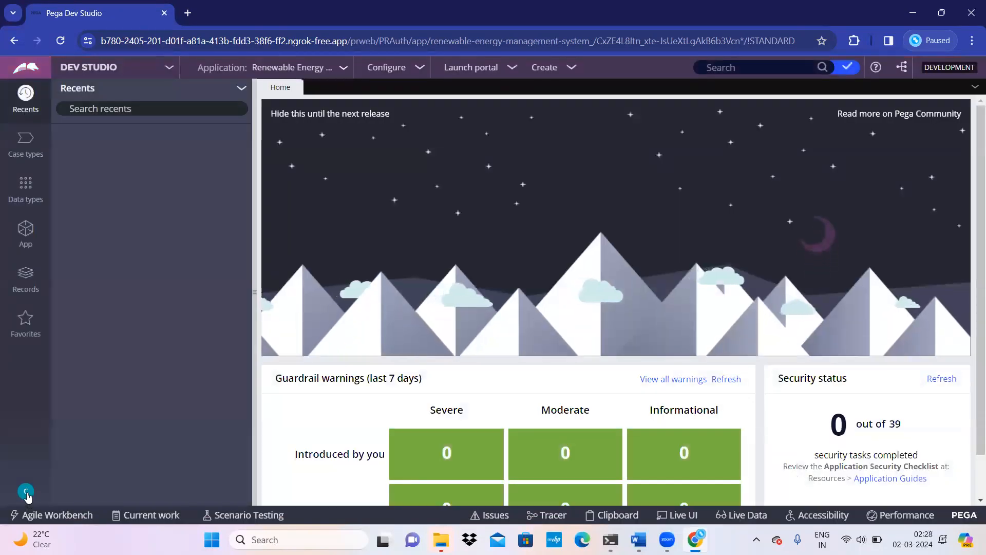
click(26, 493)
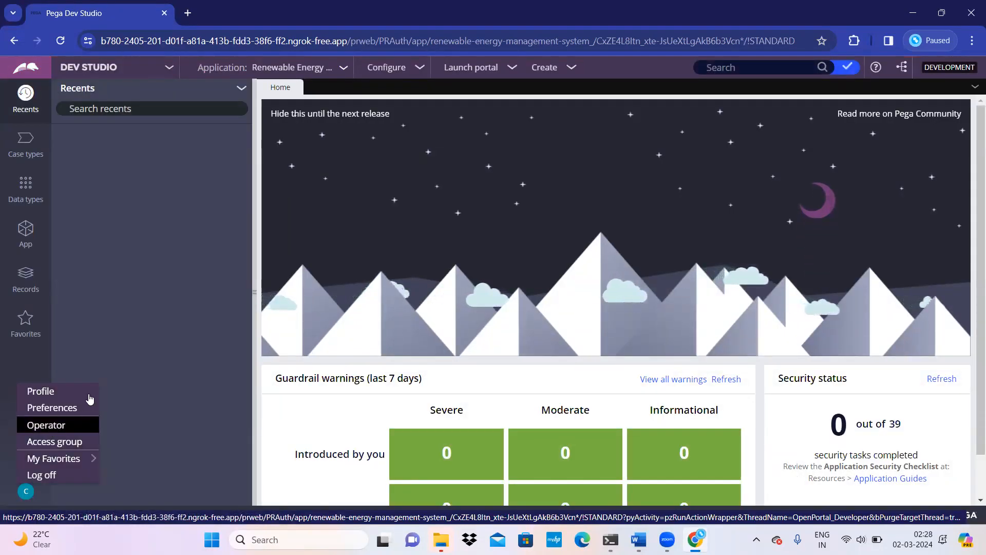
Step: Open the logged-in e-mail operator's record, then search for and open CJ@PEGAPRO
click(51, 426)
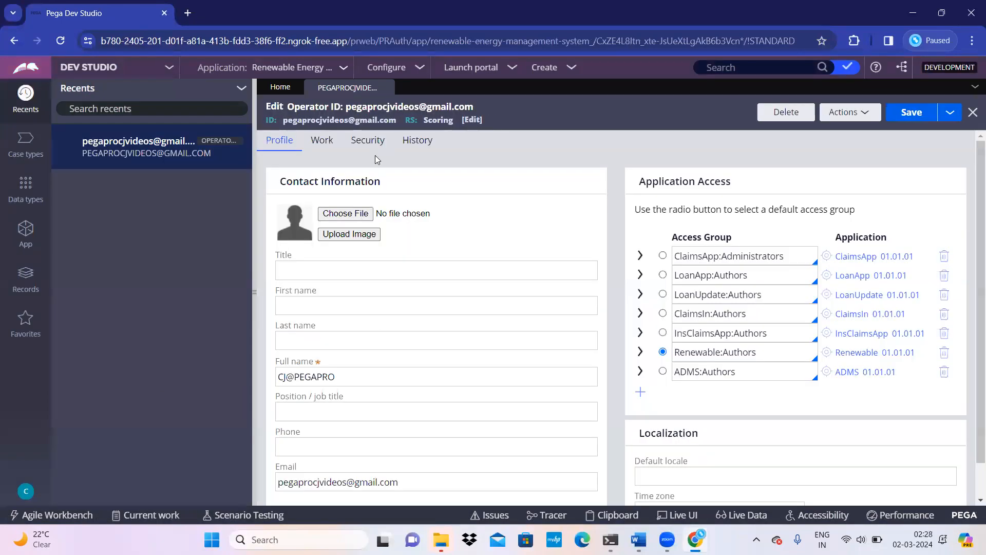
scroll(382, 367, down, 1)
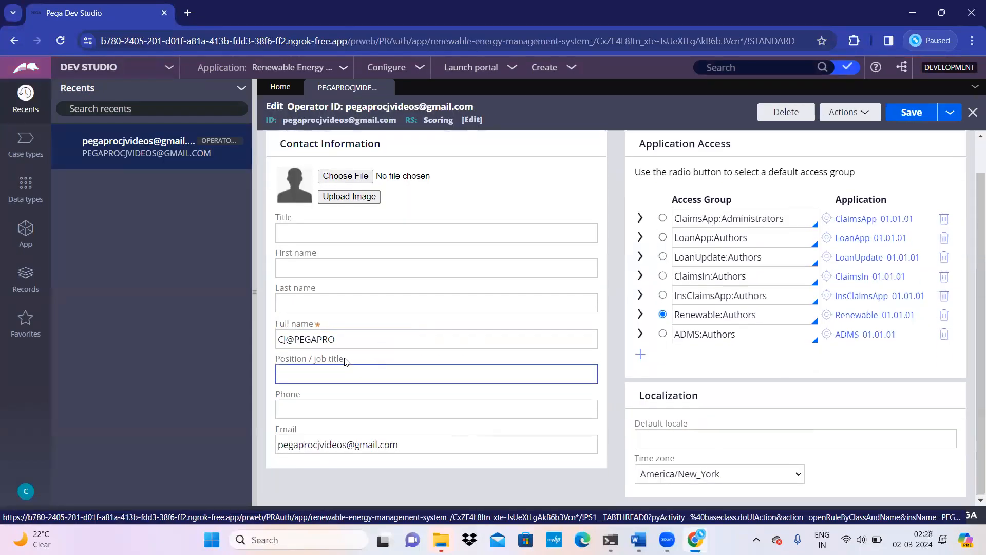
drag(335, 340, 110, 456)
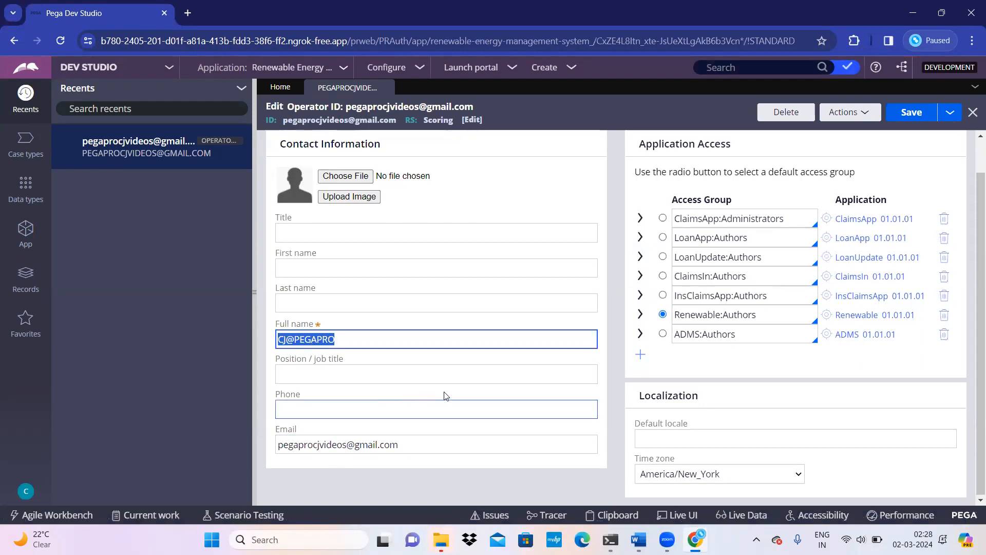
click(727, 72)
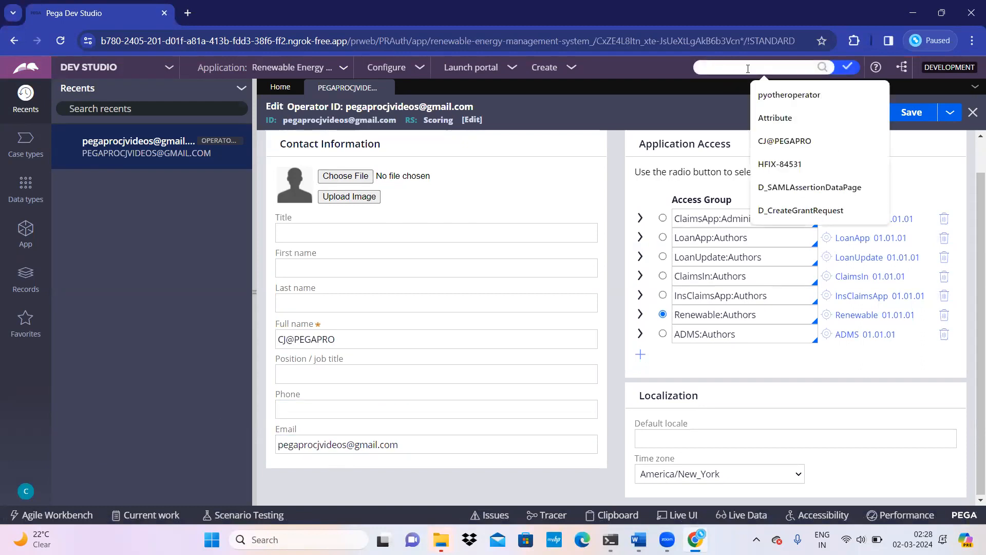
key(ctrl+v)
click(821, 67)
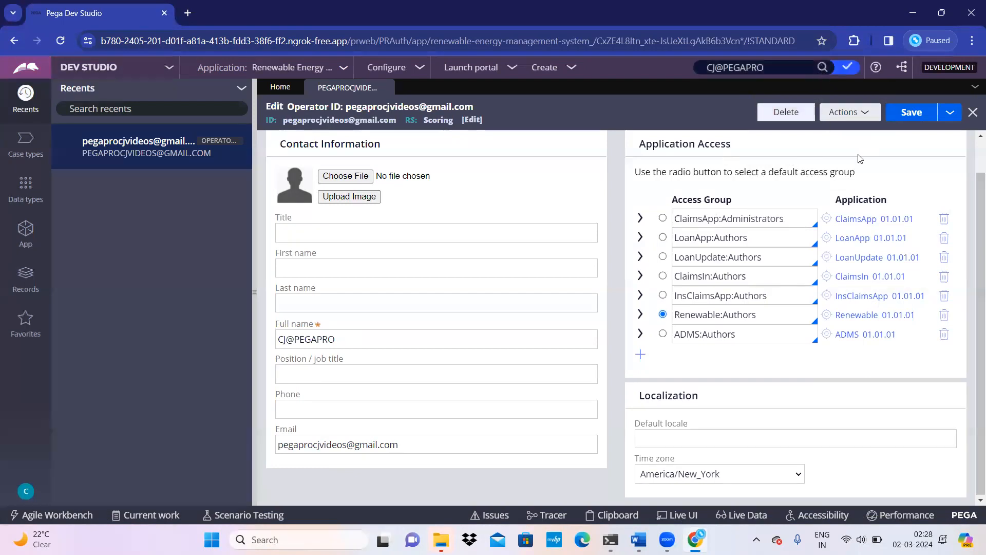
click(532, 129)
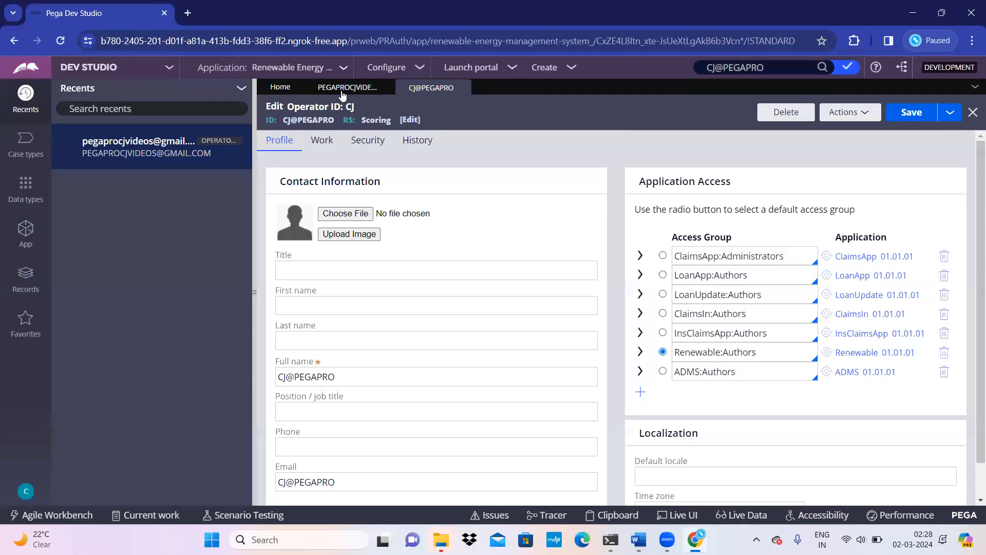
Step: Compare the e-mail operator and CJ@PEGAPRO records side by side, checking their operator IDs and Full names
click(342, 88)
drag(284, 122, 378, 117)
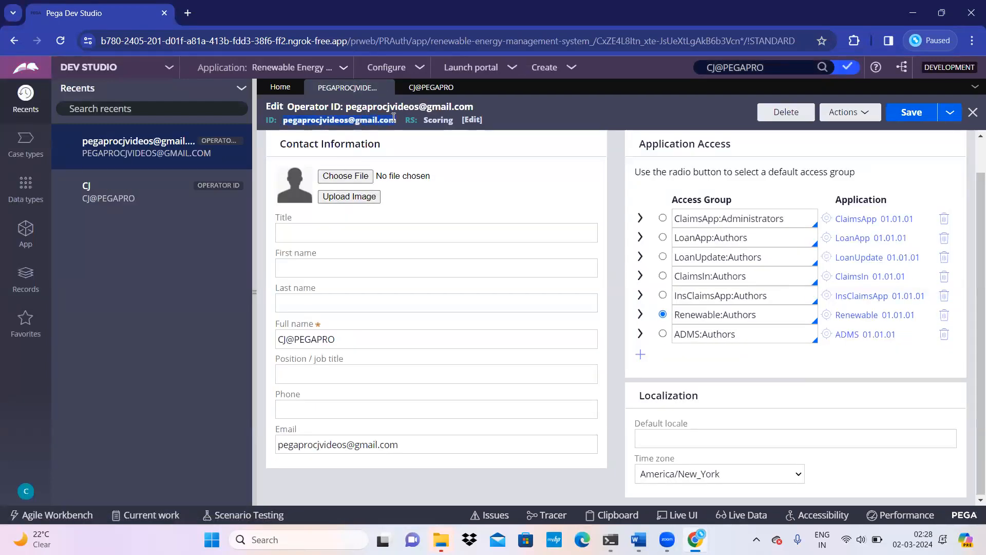
click(424, 88)
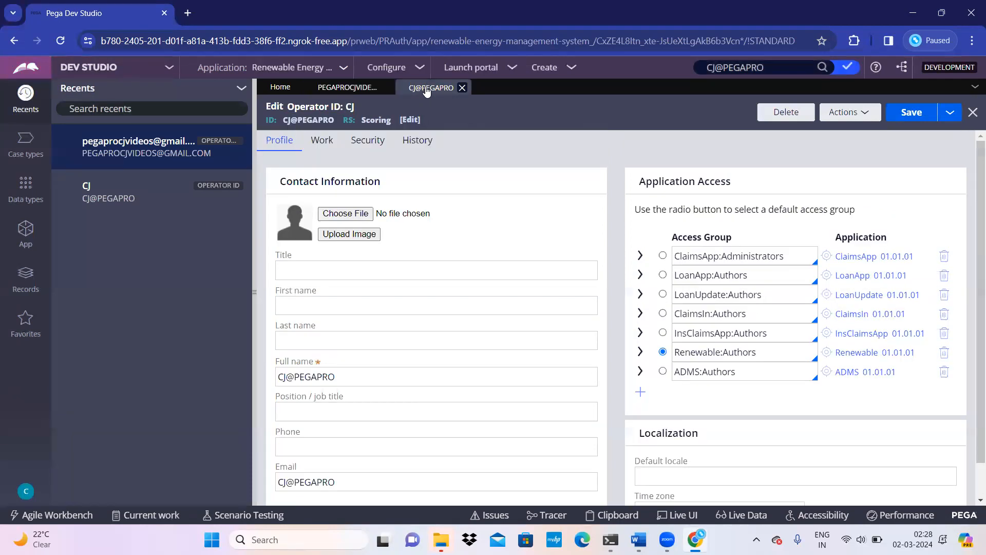
double_click(322, 378)
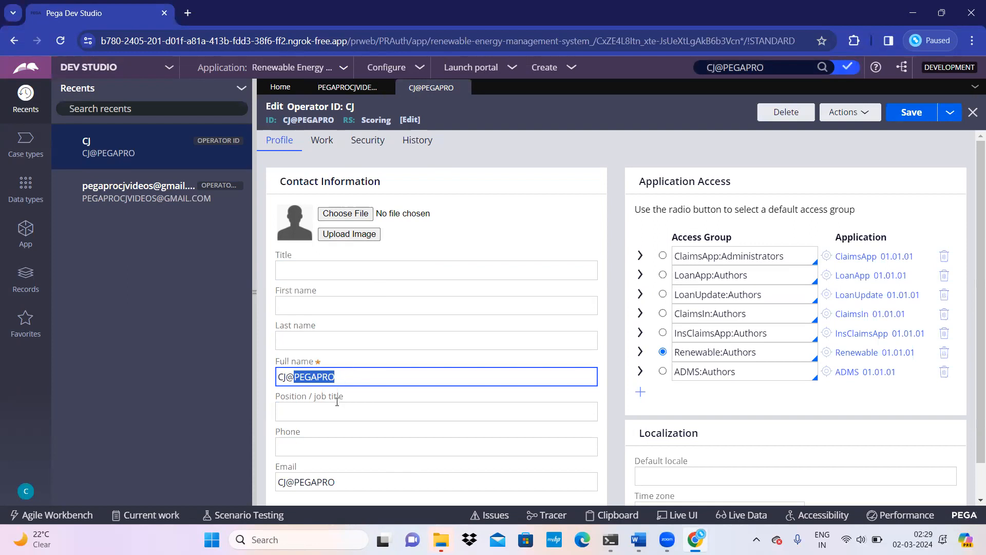
click(384, 87)
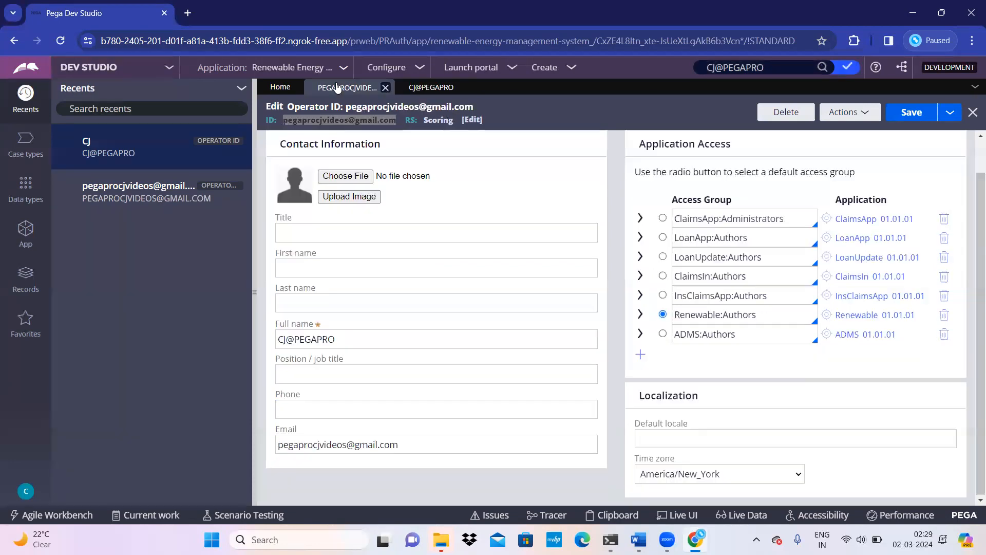
triple_click(310, 338)
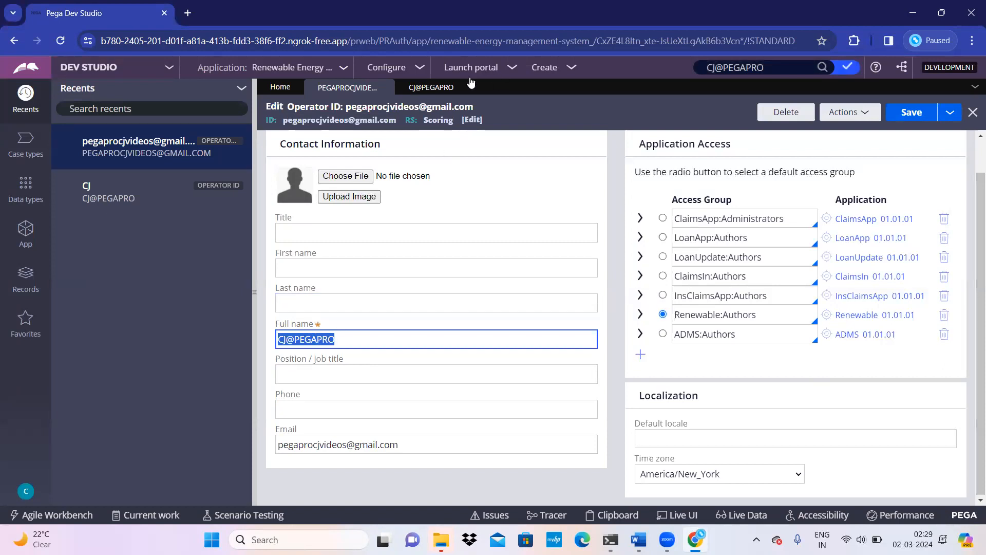
click(452, 87)
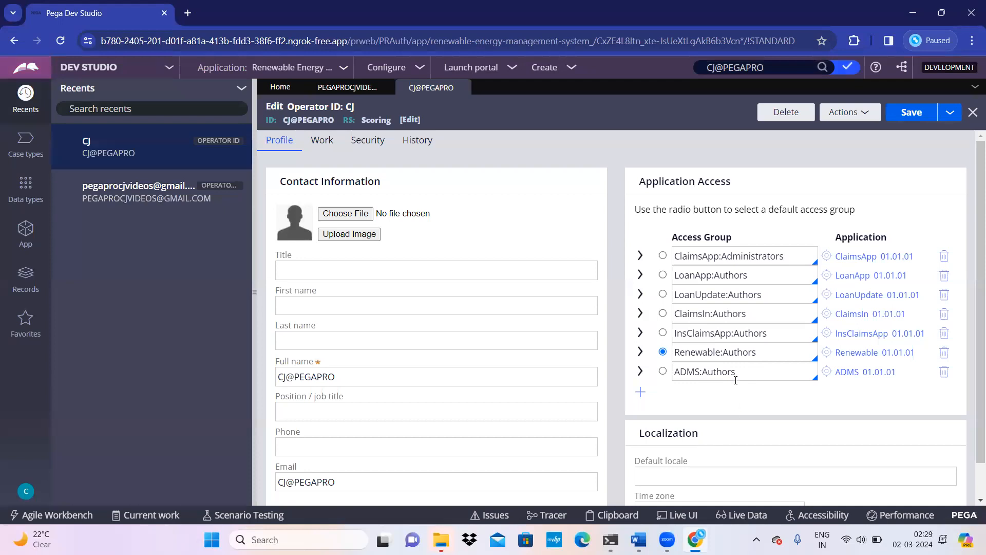
scroll(392, 402, down, 1)
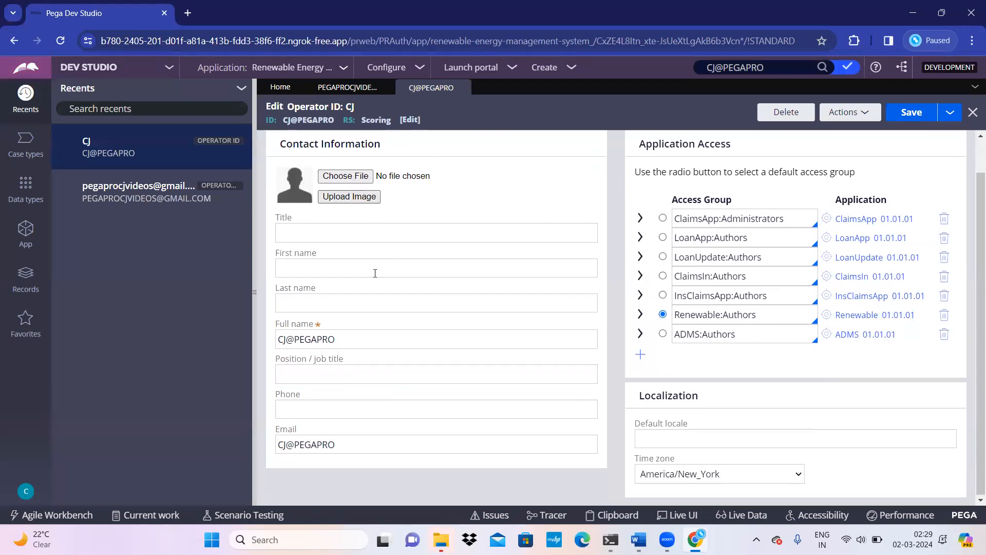
scroll(375, 273, up, 1)
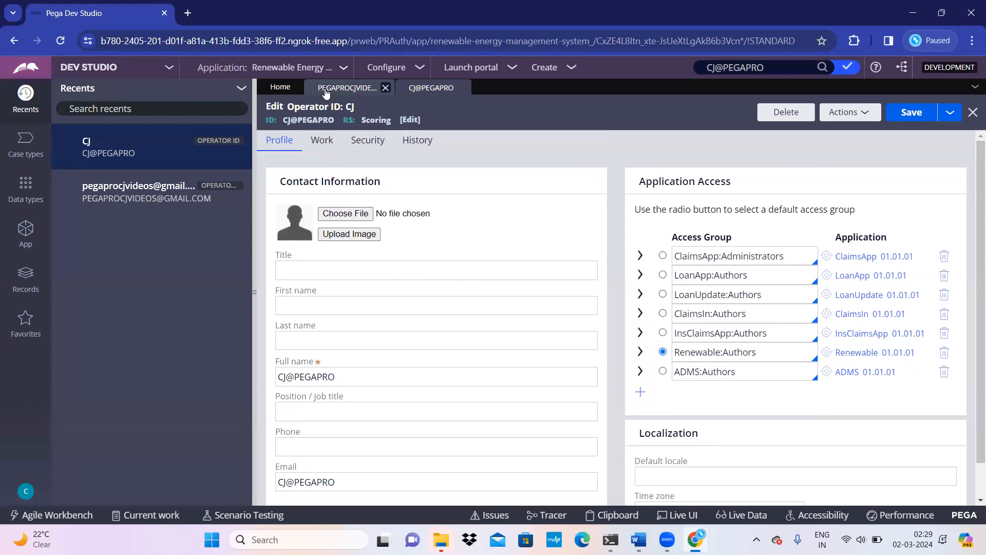
click(348, 86)
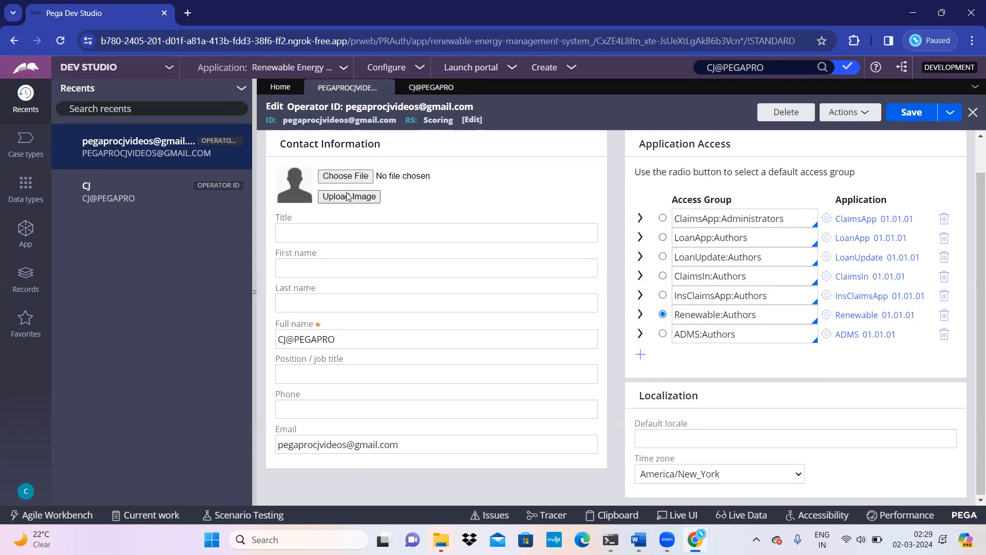
Step: Bring up Word's 'Single Sign On Using oAuth' document and scroll to the SAML SSO flow diagram
click(638, 539)
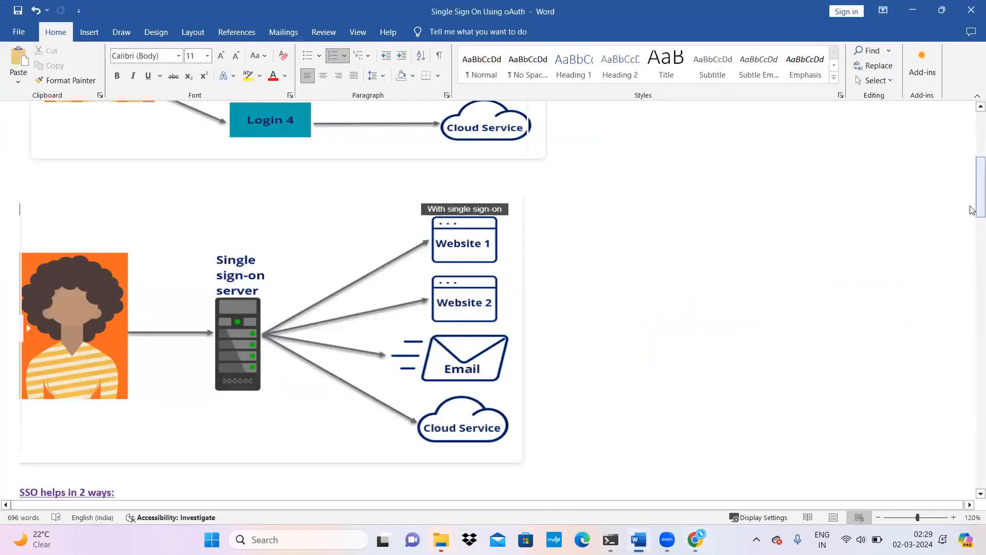
drag(972, 208, 961, 326)
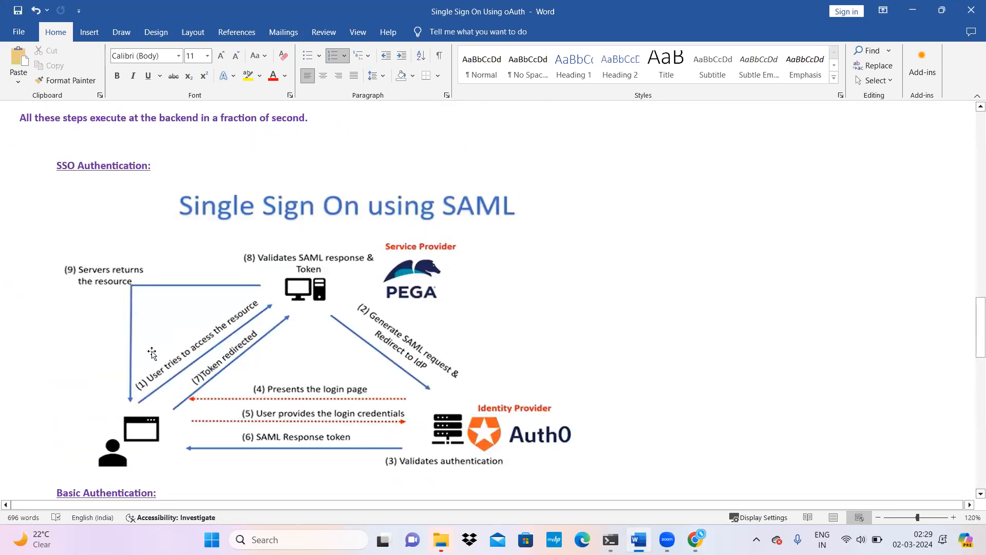